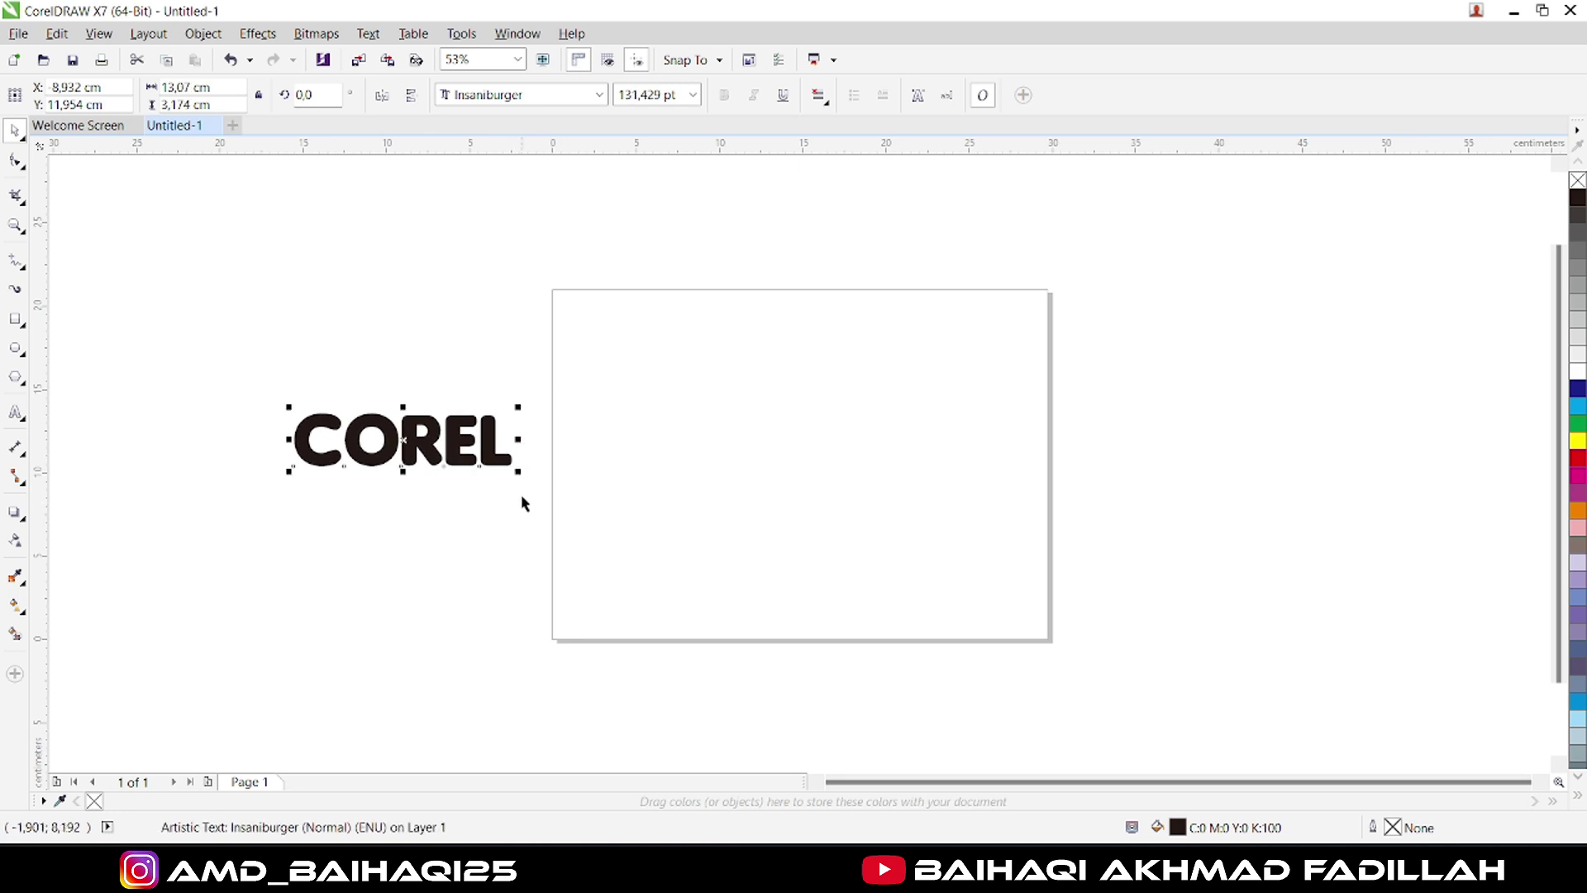
Center the COREL text on the page and enlarge it to about 19.1 cm wide.
key("p")
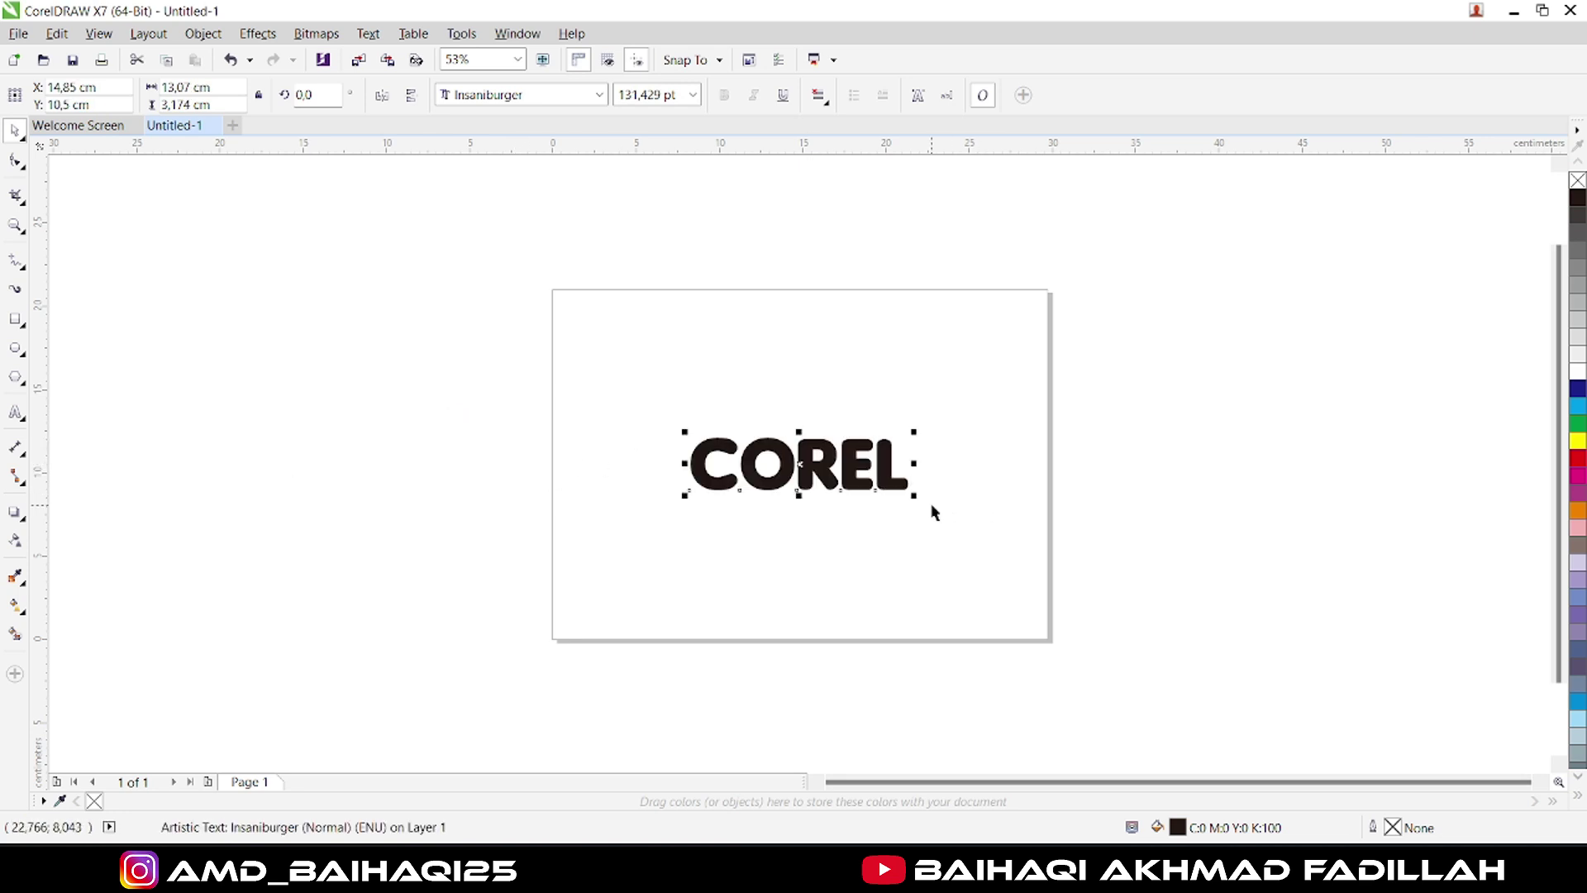
left_click_drag(914, 494, 964, 557)
left_click(921, 582)
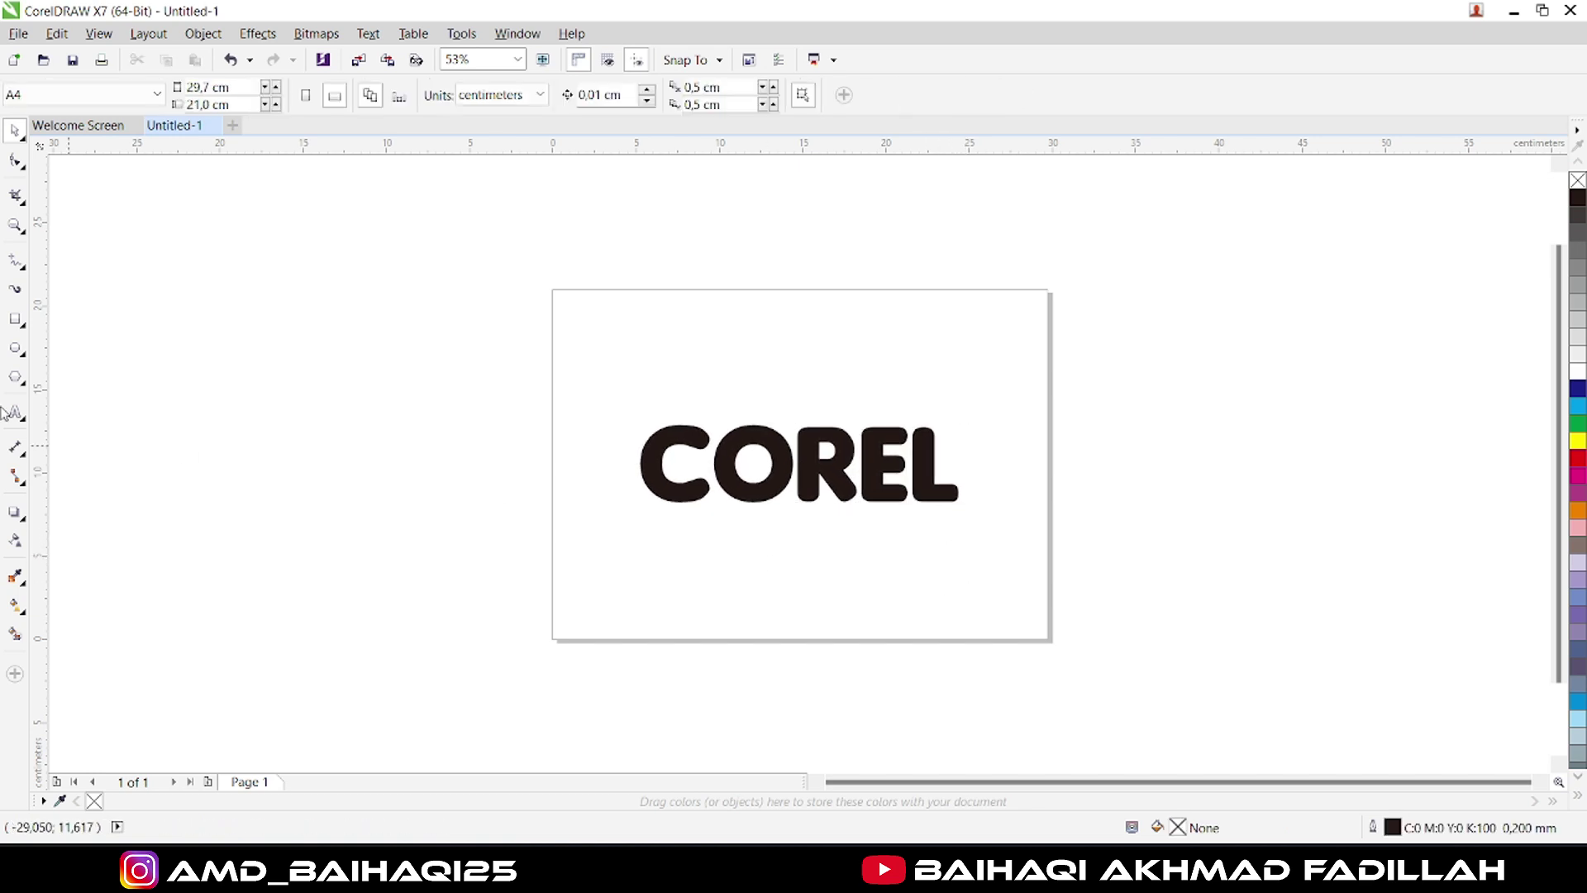
Add a page-sized background rectangle filled with 20% Black and remove its outline.
double_click(15, 319)
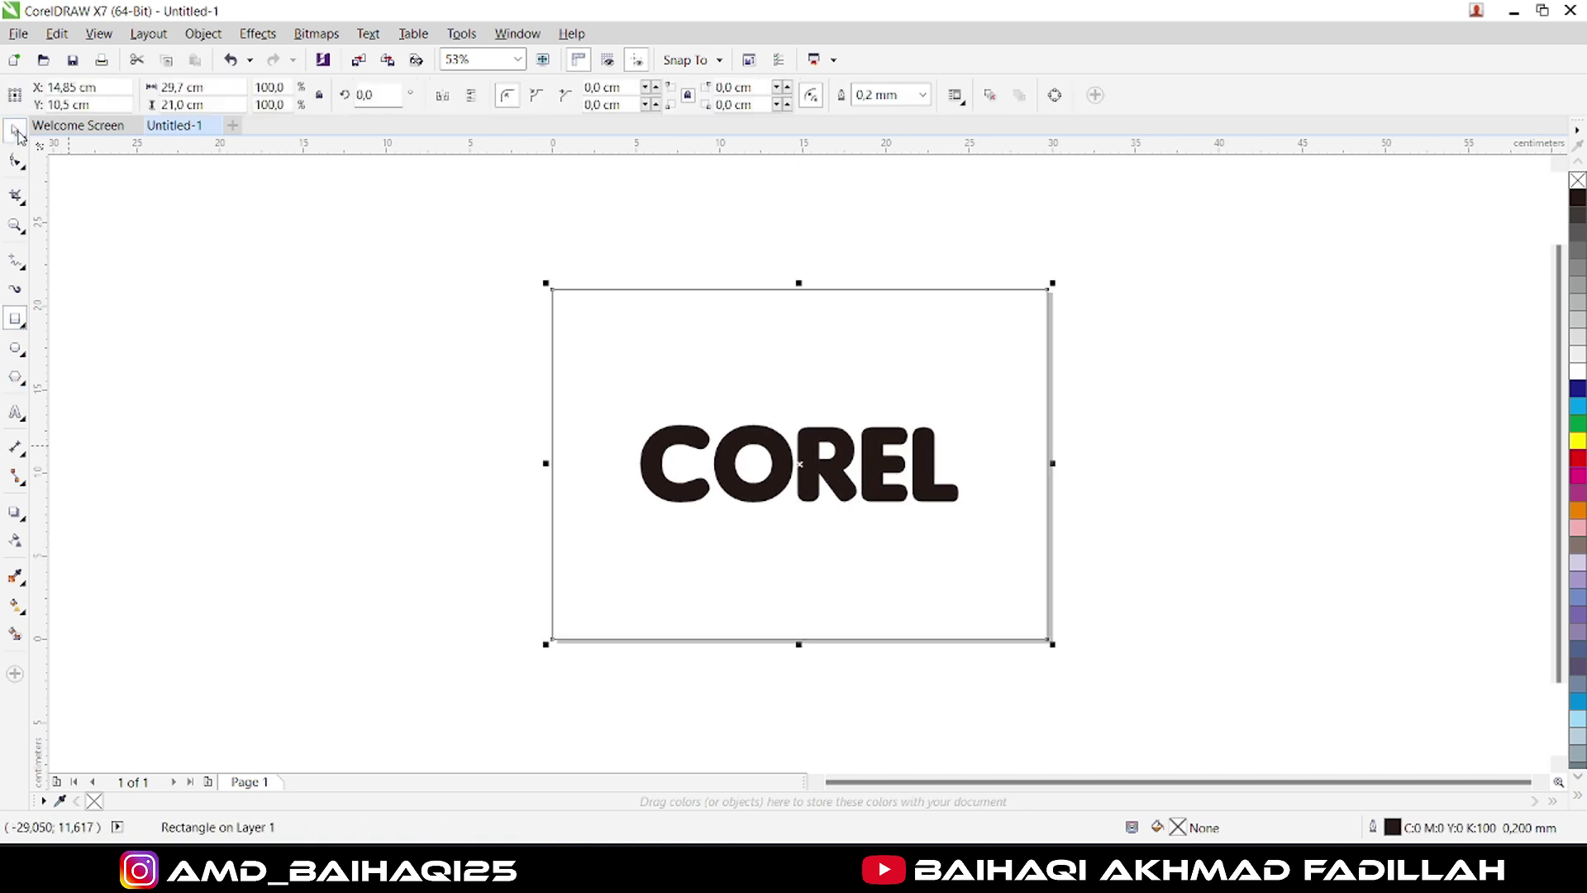
left_click(1576, 356)
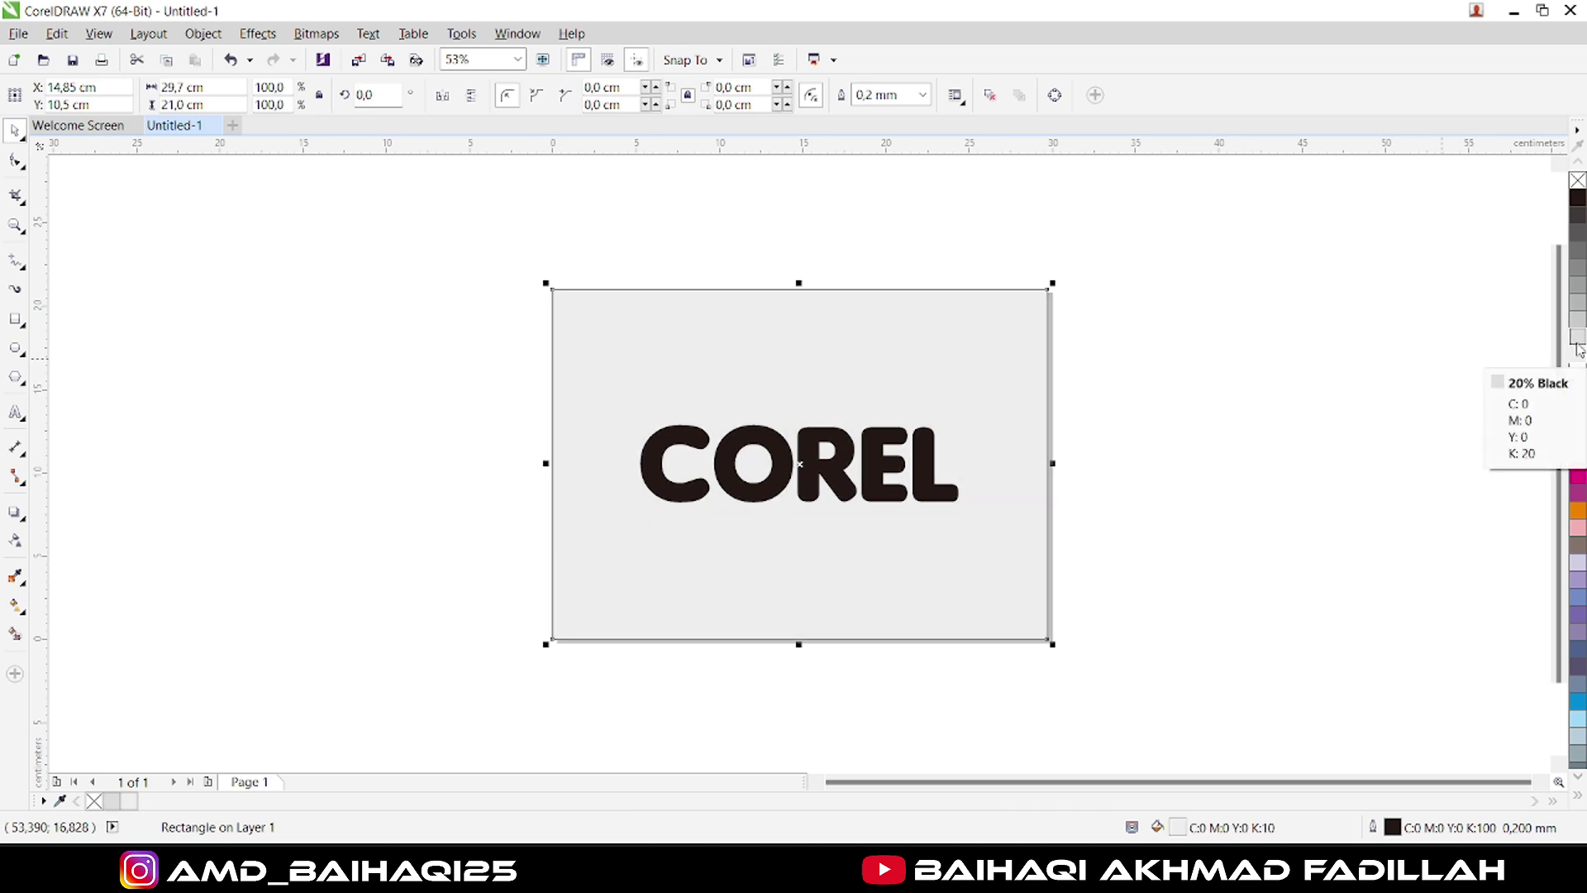
left_click(1578, 346)
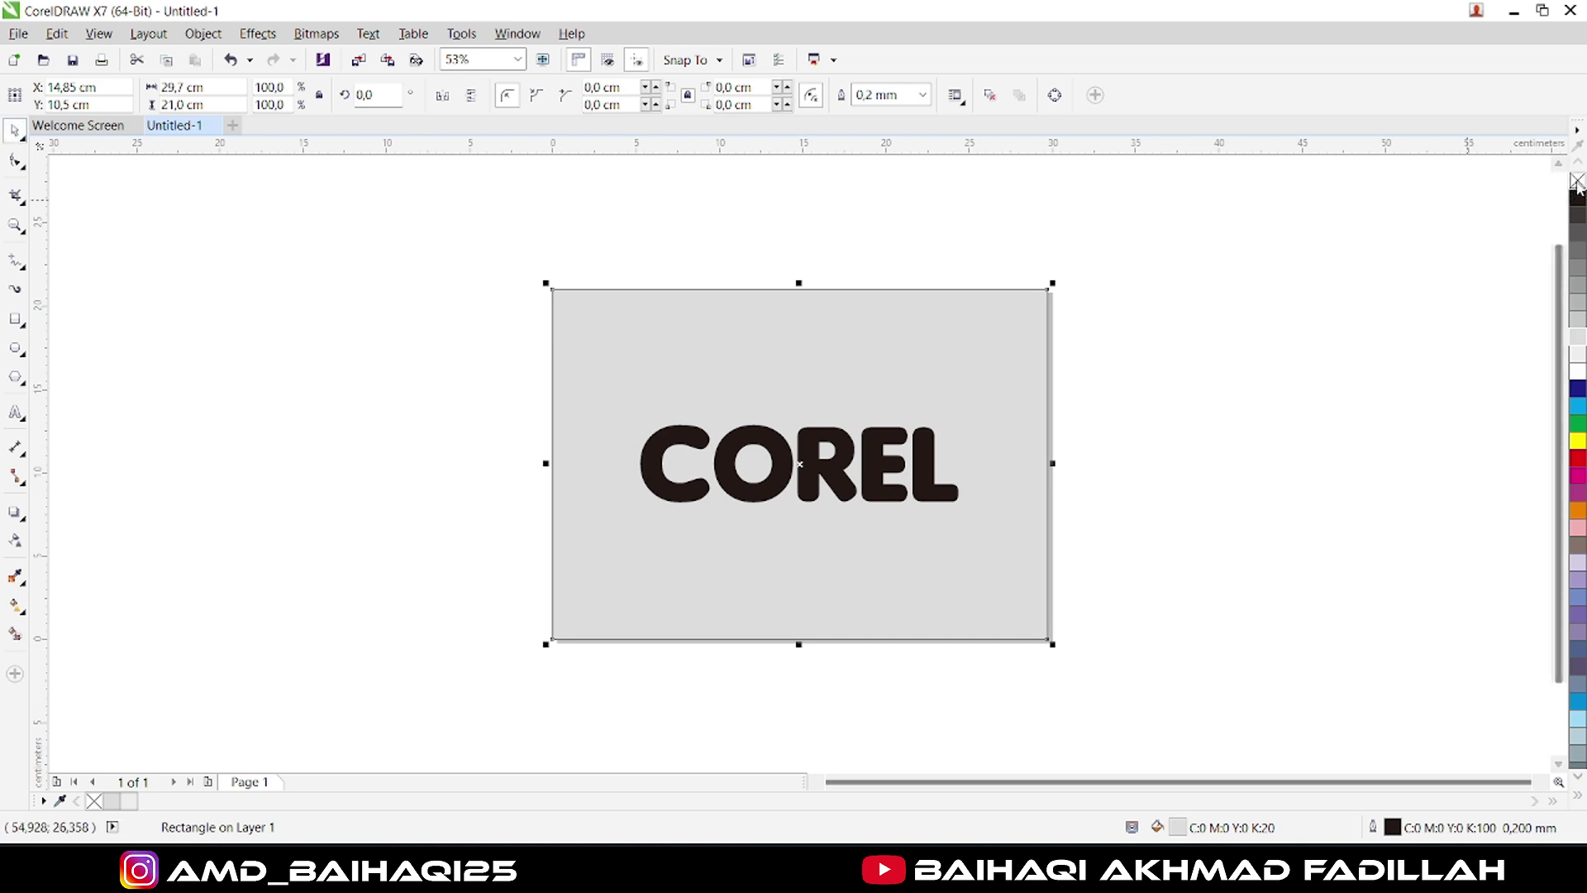
left_click(1287, 284)
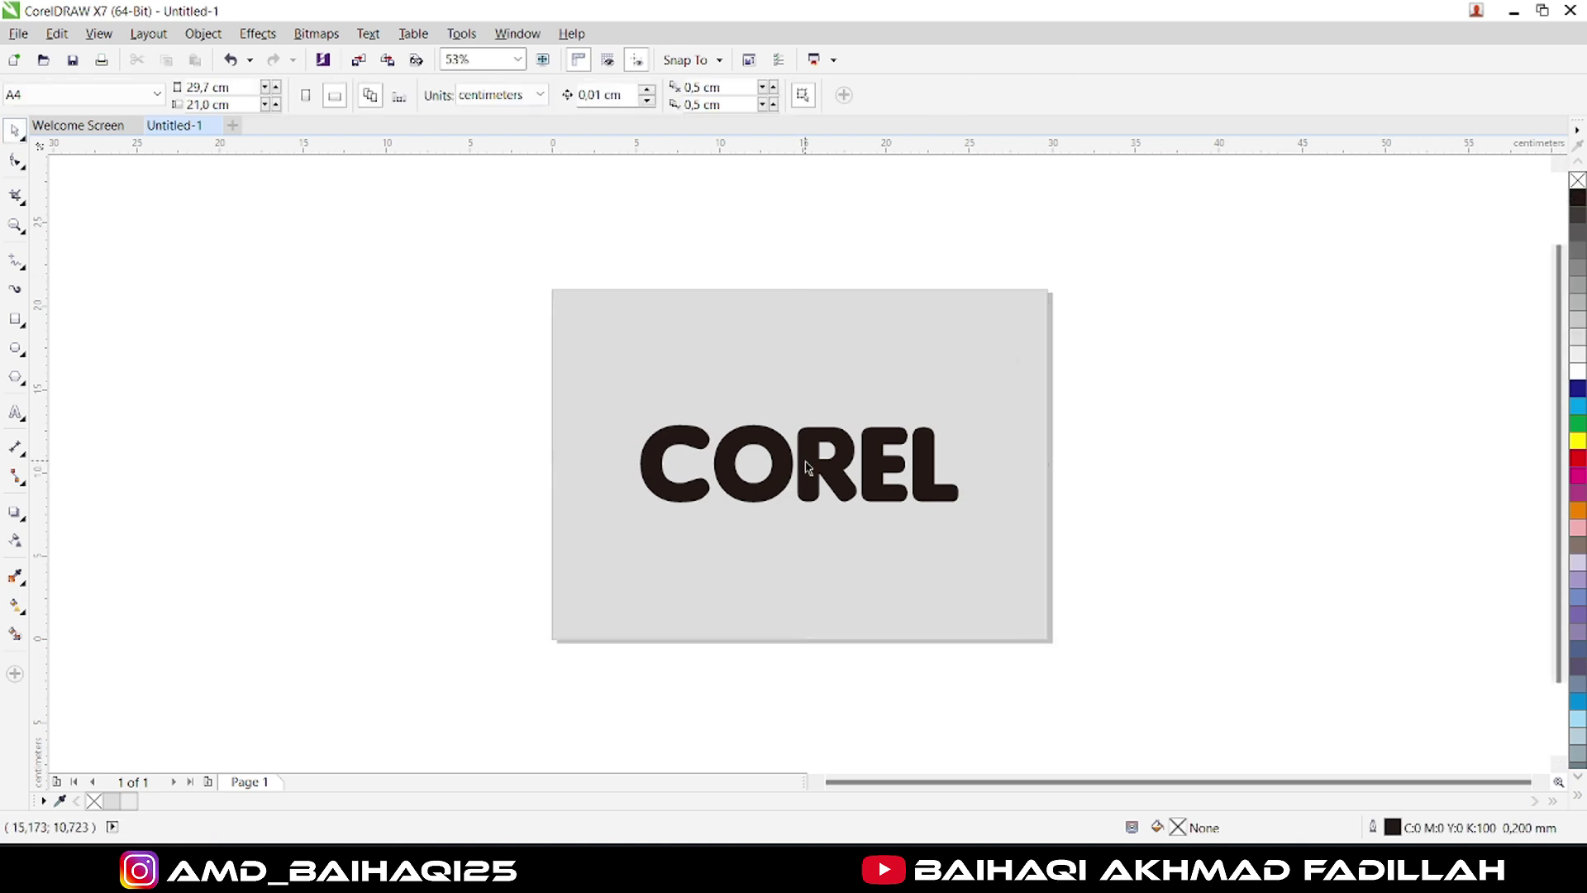
Break the COREL text apart into individual letters.
scroll(807, 467, "up", 3)
left_click(811, 459)
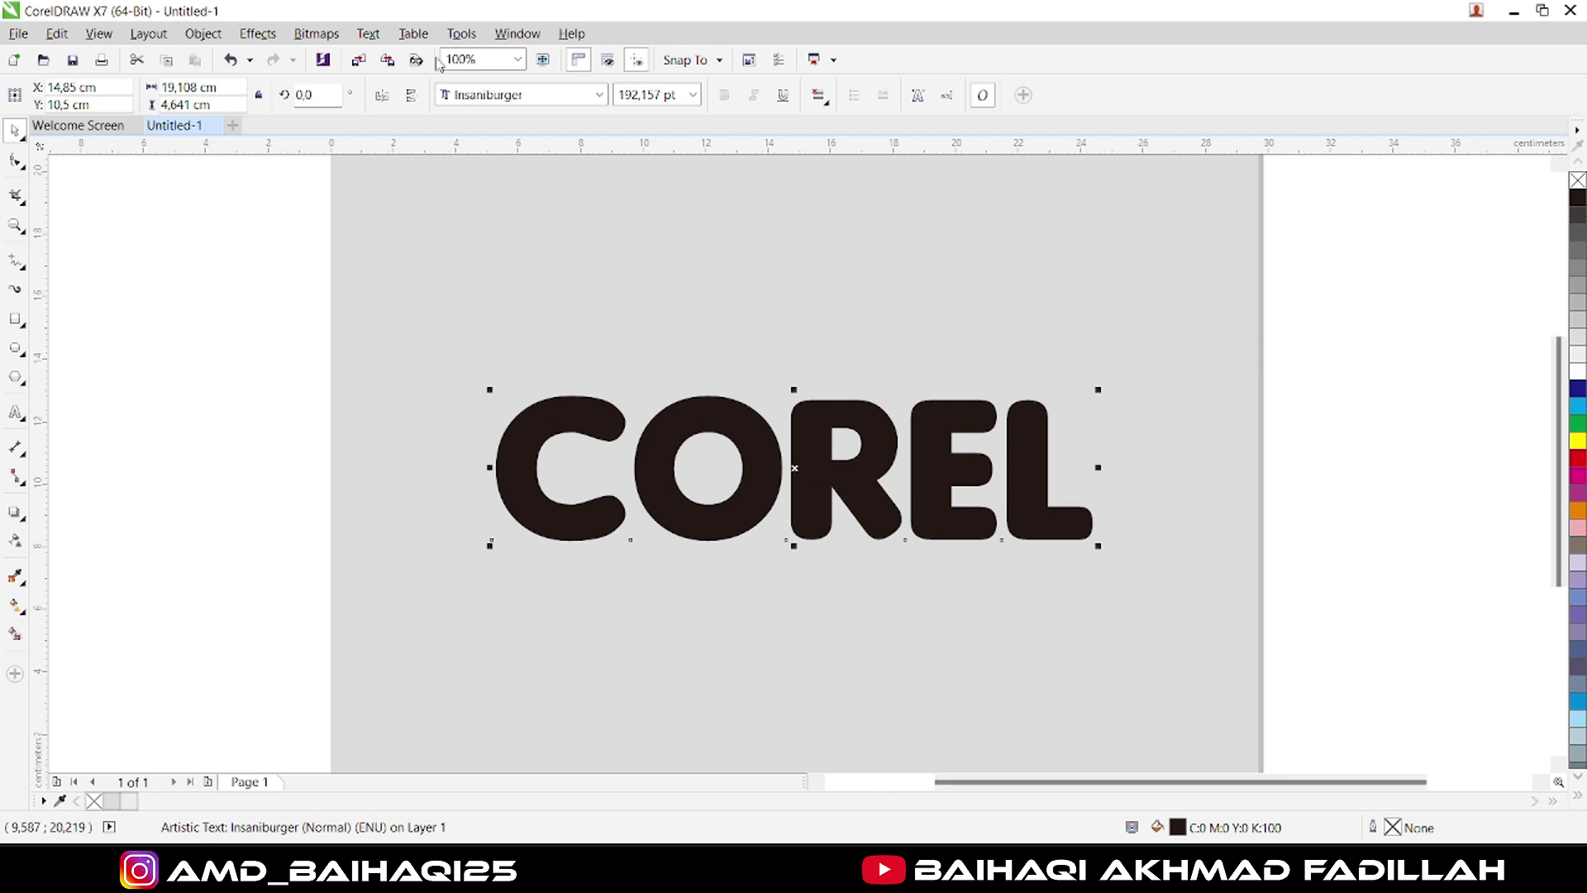
left_click(203, 33)
left_click(254, 324)
left_click(580, 385)
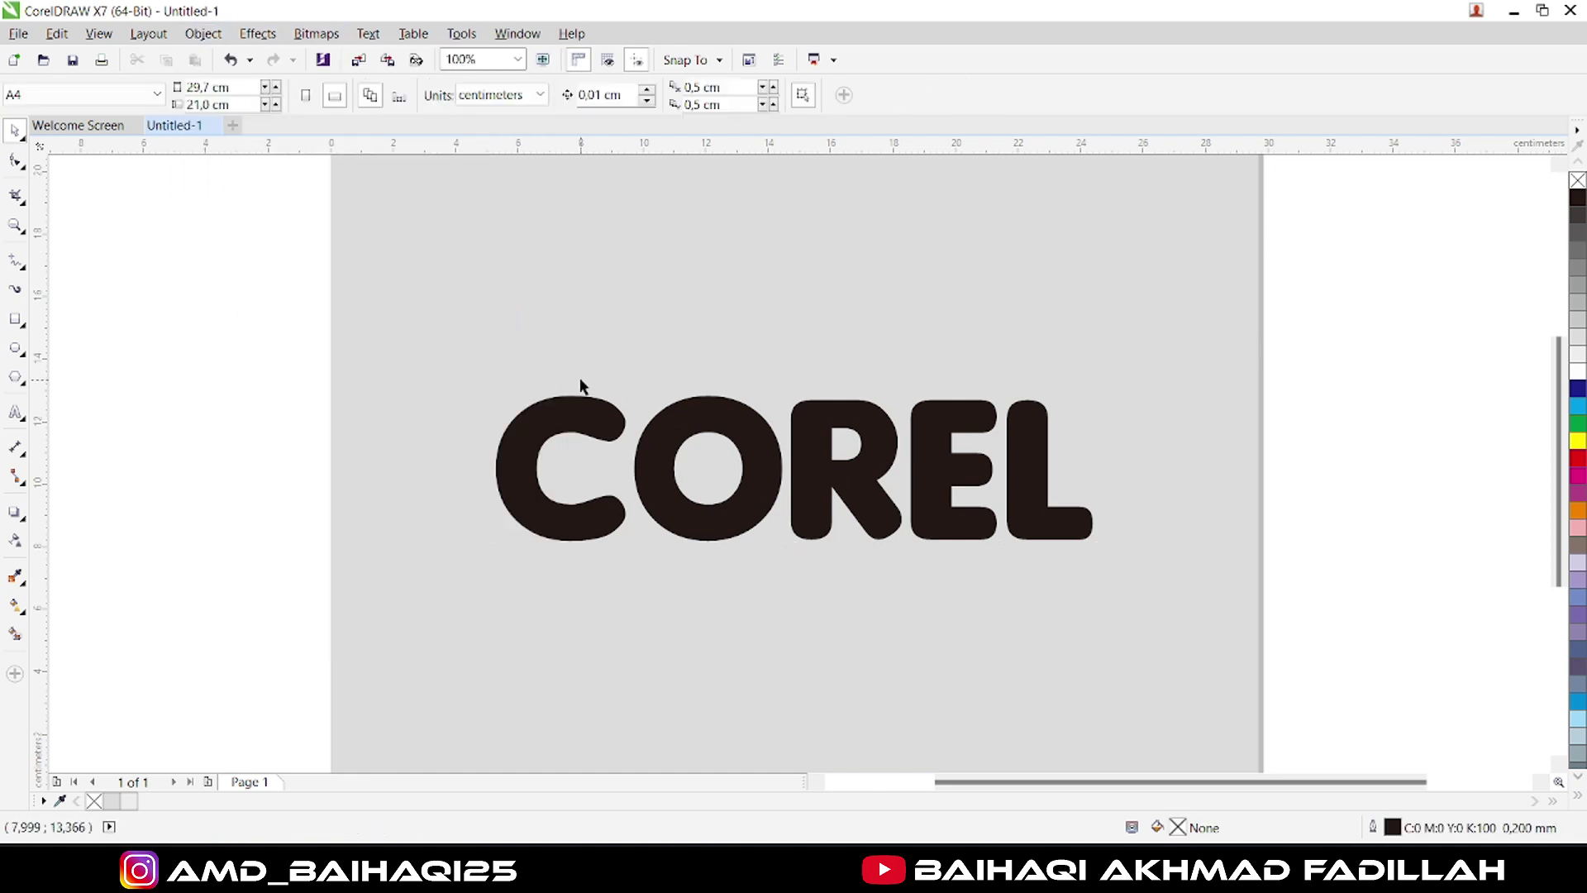
Rotate the letter C about 7.4° counter-clockwise and move the O up and over the C's open side.
left_click(587, 428)
scroll(603, 451, "up", 1)
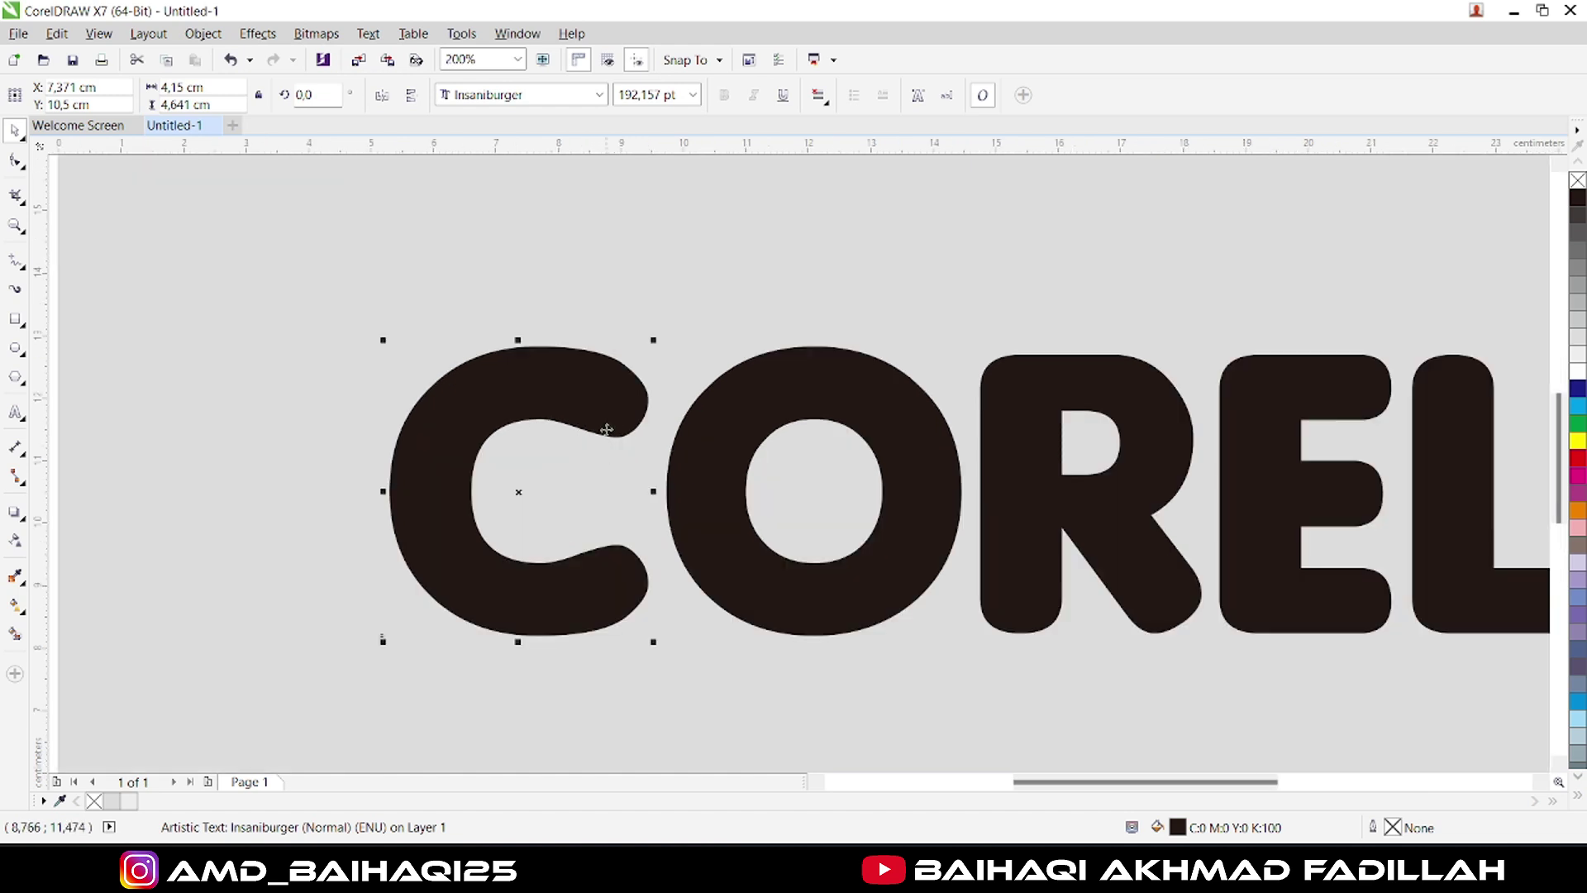
left_click(602, 417)
left_click_drag(653, 343, 634, 322)
left_click(707, 425)
left_click_drag(712, 439, 599, 393)
Move the letter R so it overlaps the O and tilt it slightly clockwise.
left_click(1022, 487)
left_click_drag(1022, 488, 826, 468)
left_click(825, 468)
left_click_drag(1019, 338, 1048, 347)
Move the letter E so it overlaps the R and tilt it slightly counter-clockwise.
left_click_drag(1265, 411, 1001, 354)
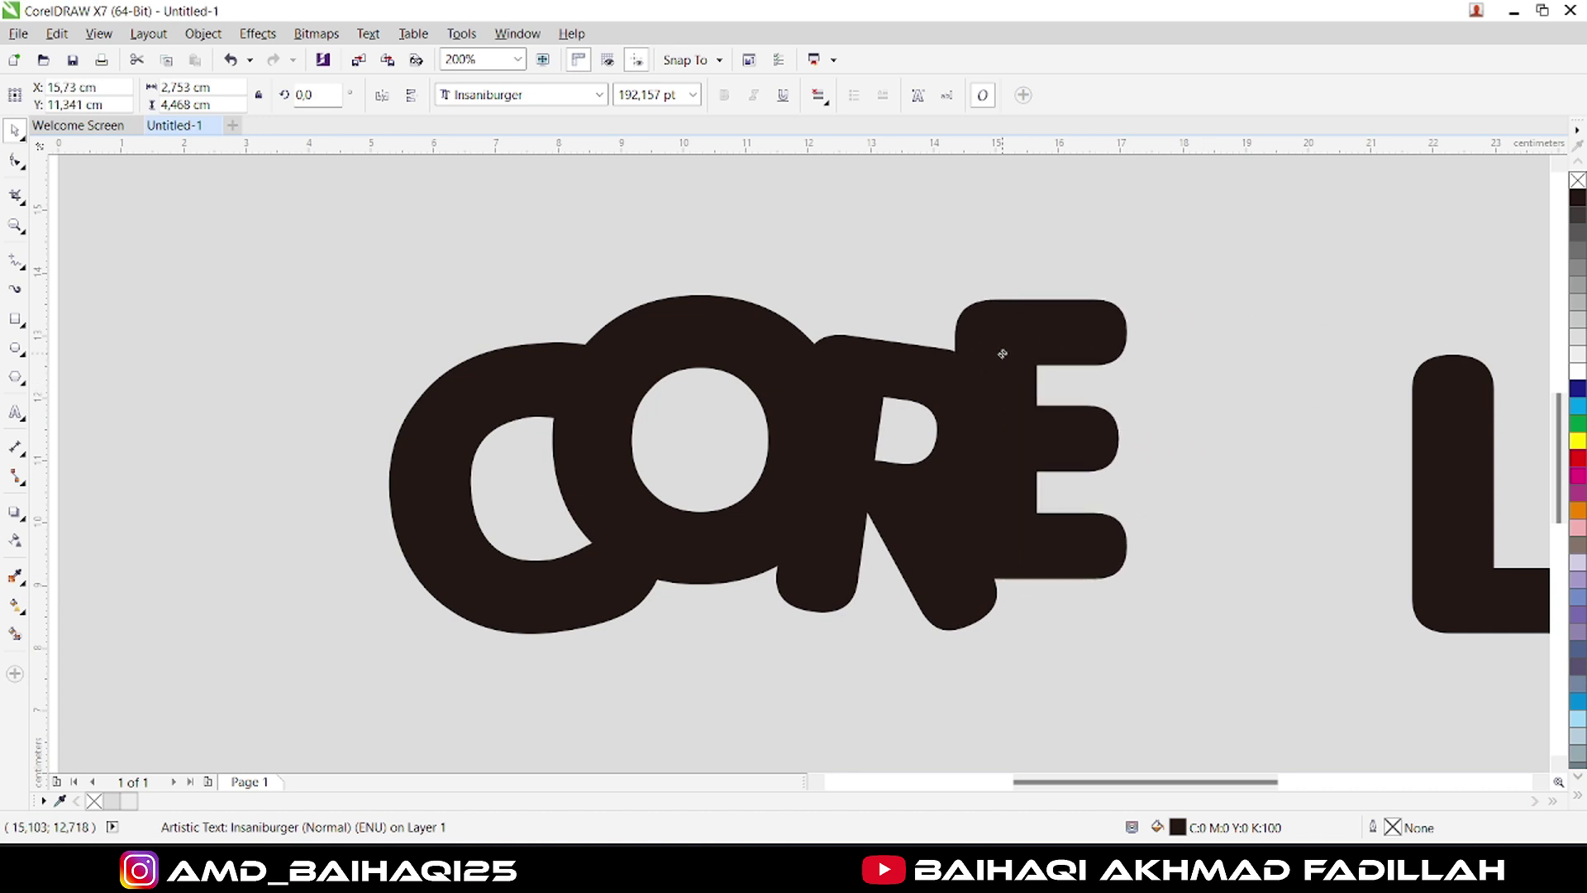
left_click(1003, 354)
left_click_drag(1137, 294, 1108, 270)
mouse_move(1042, 330)
left_mouse_down()
mouse_move(1048, 312)
mouse_move(1055, 331)
left_mouse_up()
key("F8")
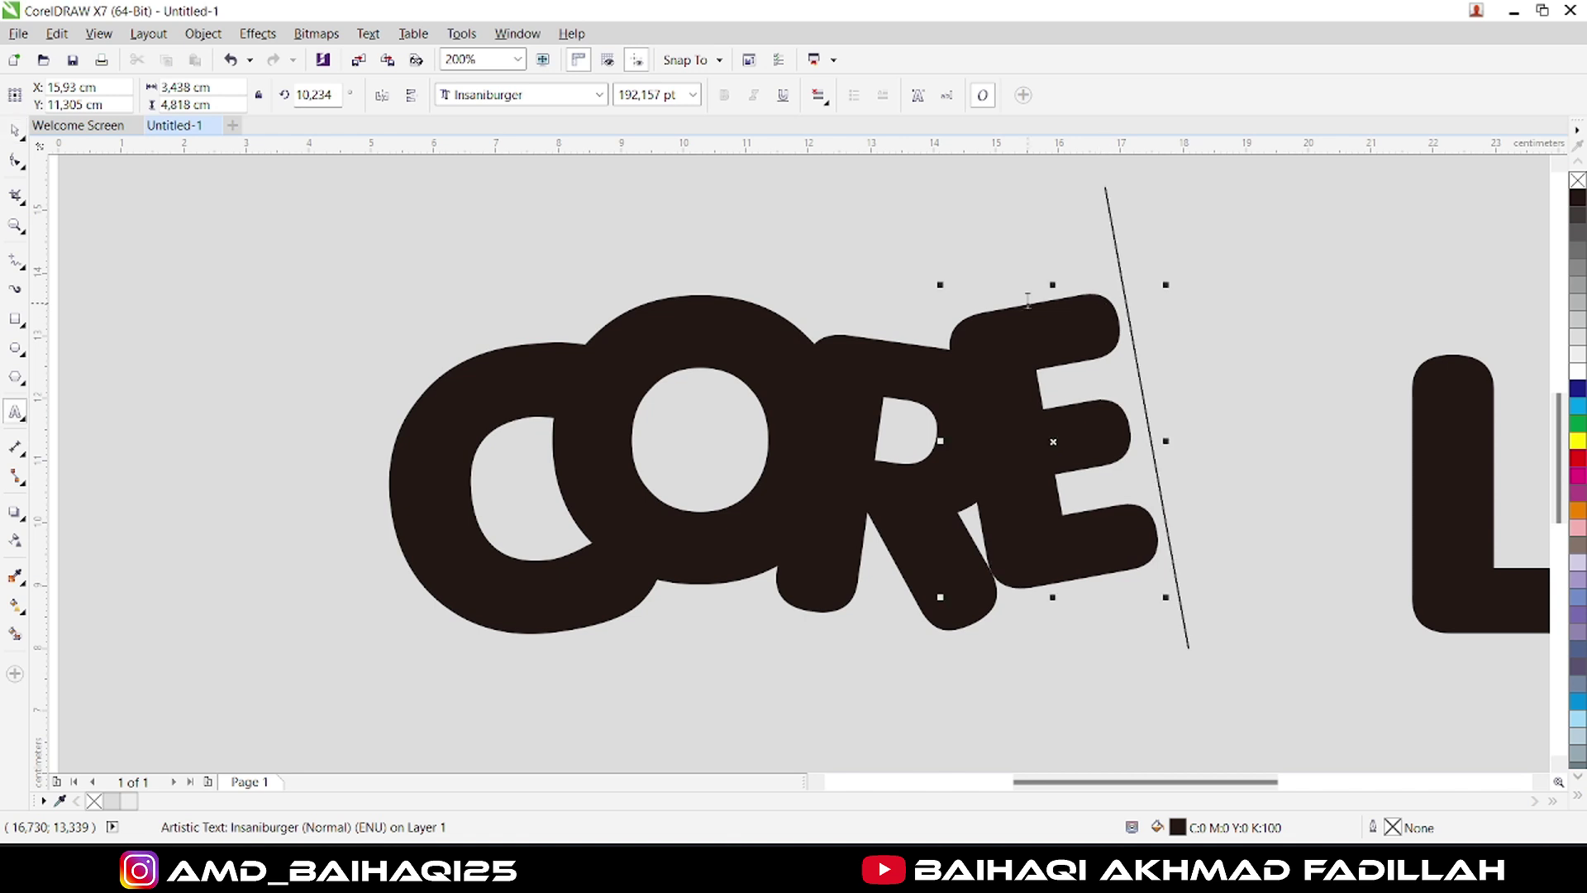
key("ctrl+space")
left_click(1076, 332)
left_click_drag(1168, 287, 1191, 304)
Move the letter L so it overlaps the E and rotate it to about 356.2°.
left_click(1452, 441)
left_click_drag(1453, 441, 1152, 422)
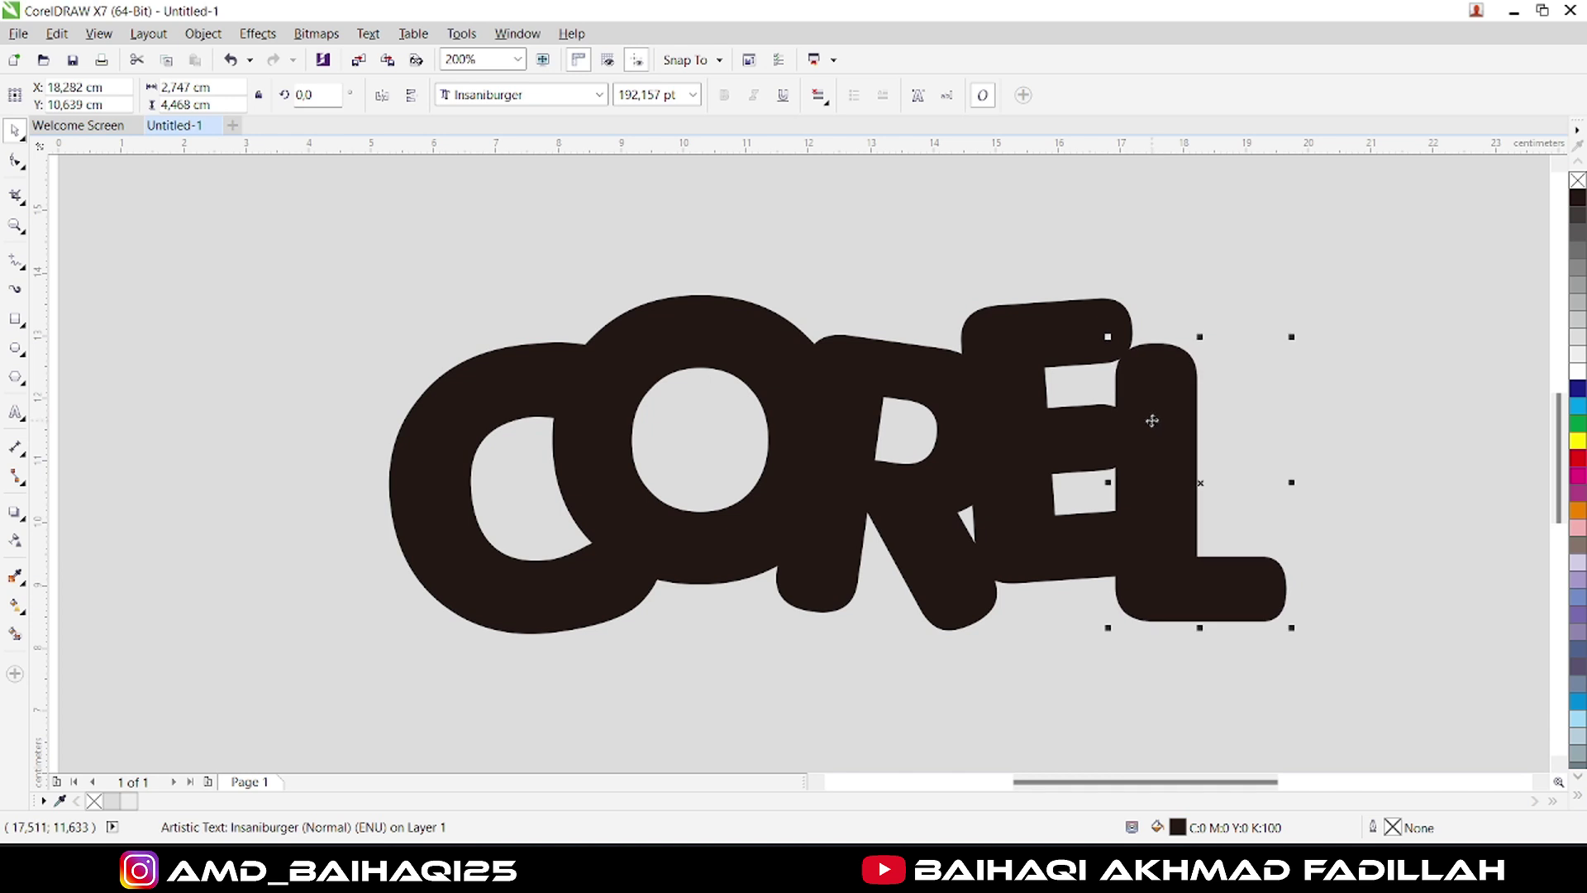
left_click(1152, 413)
left_click_drag(1294, 338, 1299, 352)
left_click(1174, 372)
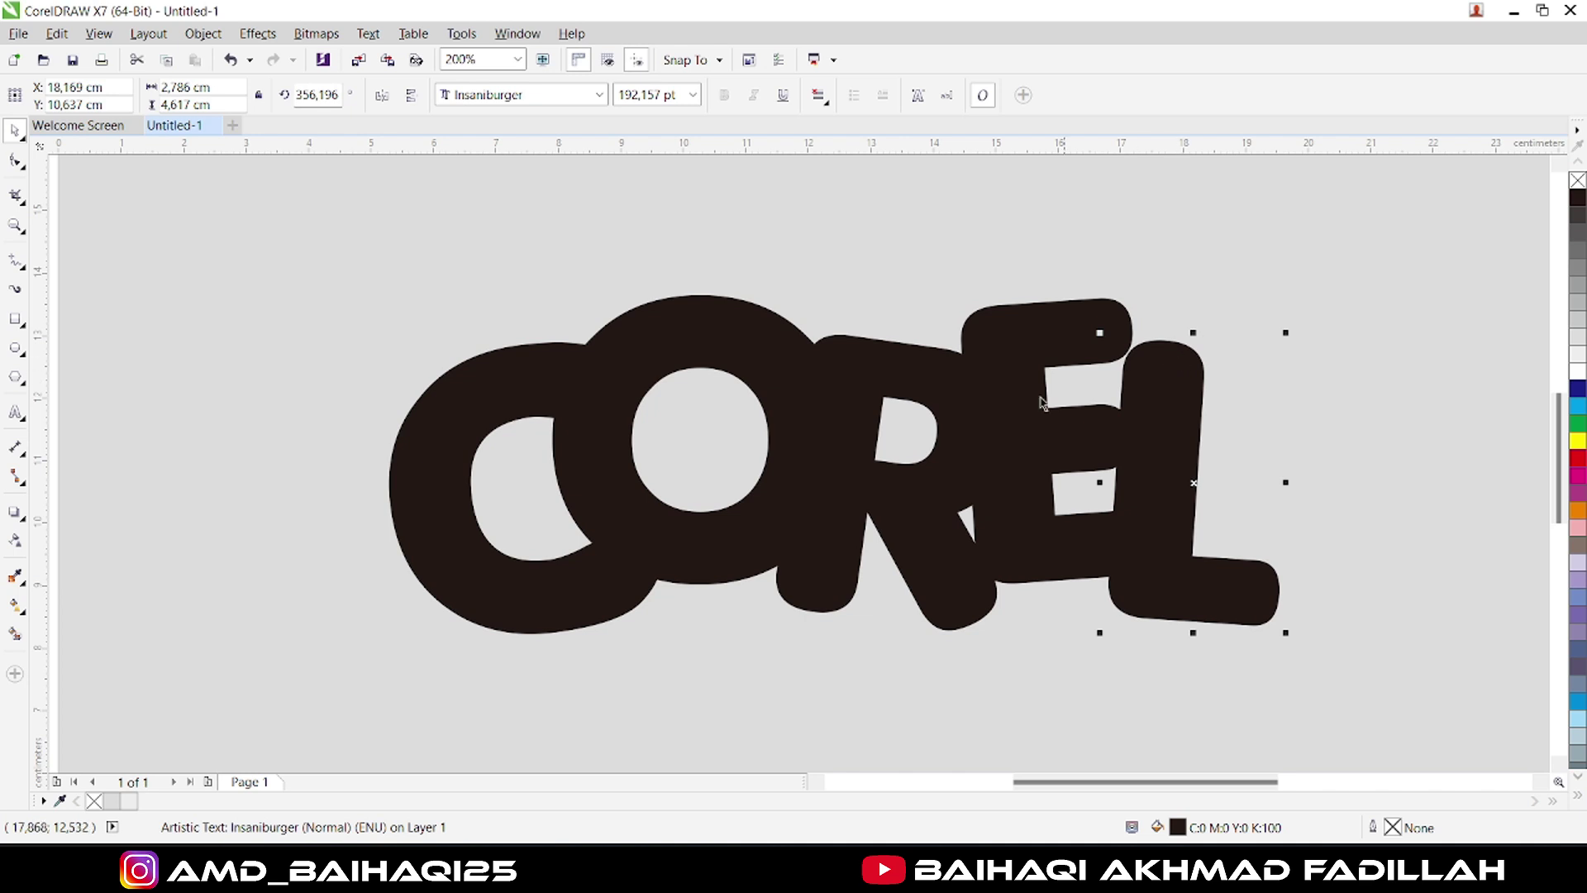
Select all five letters together and fill them with white.
left_click(502, 383)
left_click(1079, 366, "shift")
left_click(1150, 392, "shift")
left_click(769, 343, "shift")
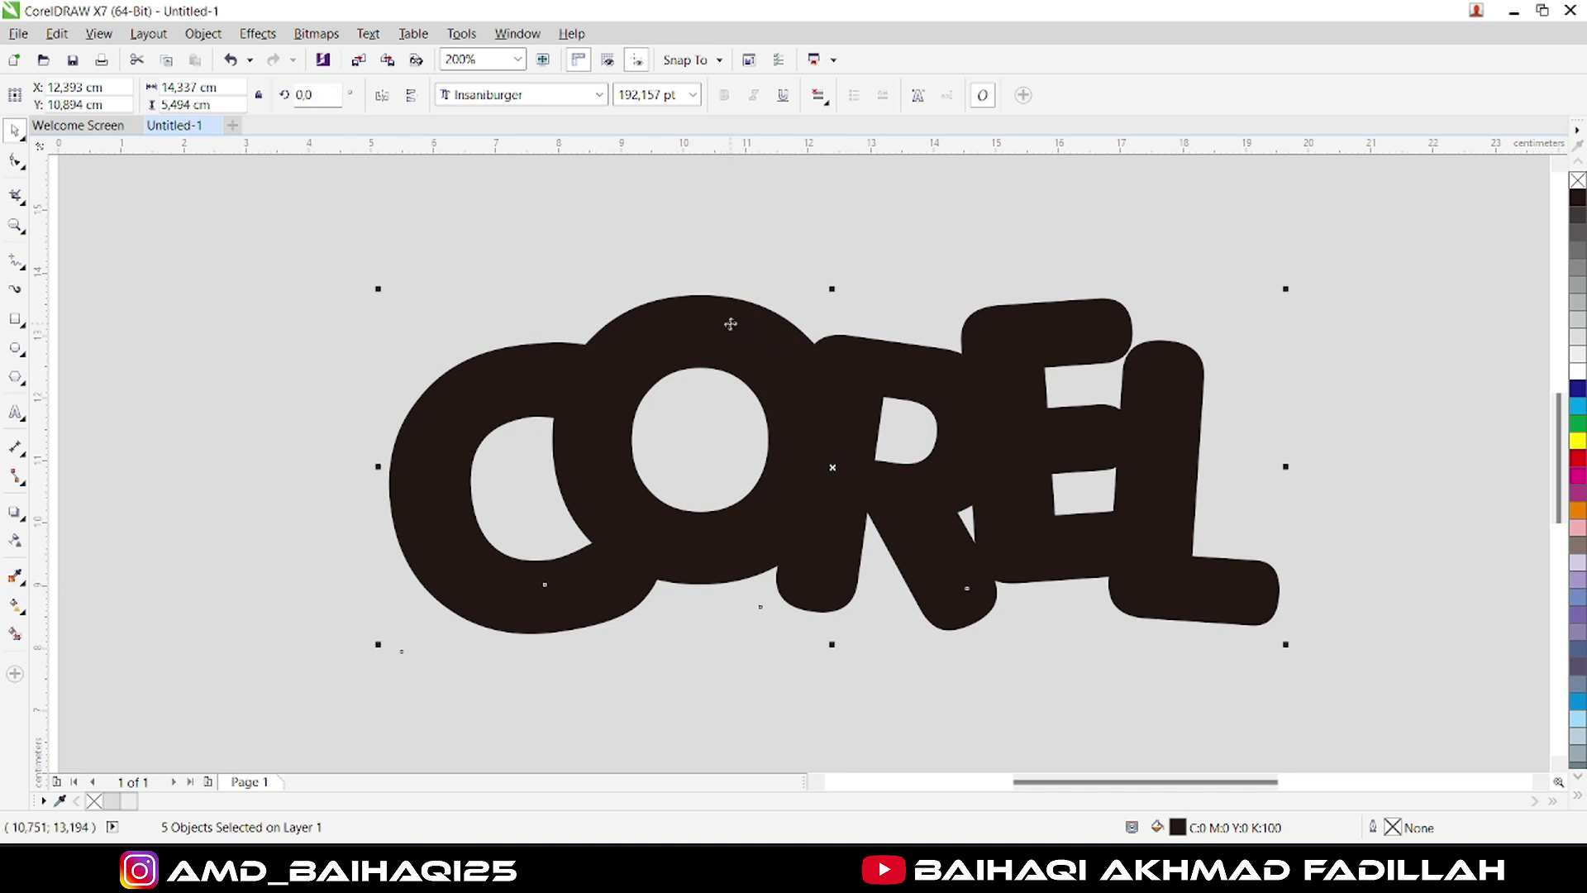
left_click(1579, 374)
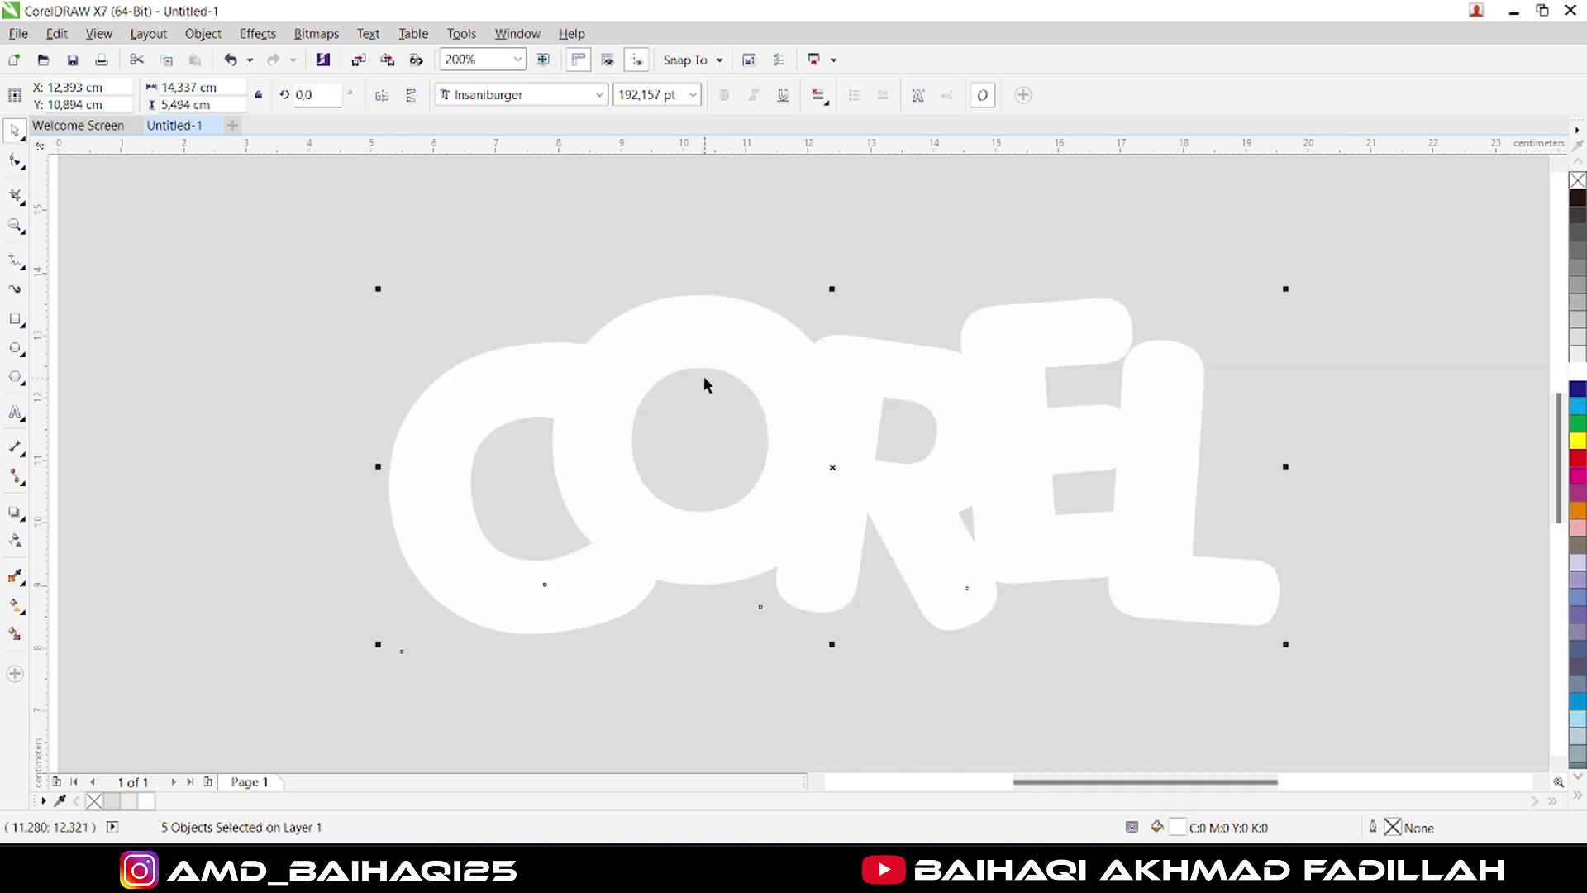
Apply a drop shadow with the Small Glow preset to the letter C.
left_click(265, 326)
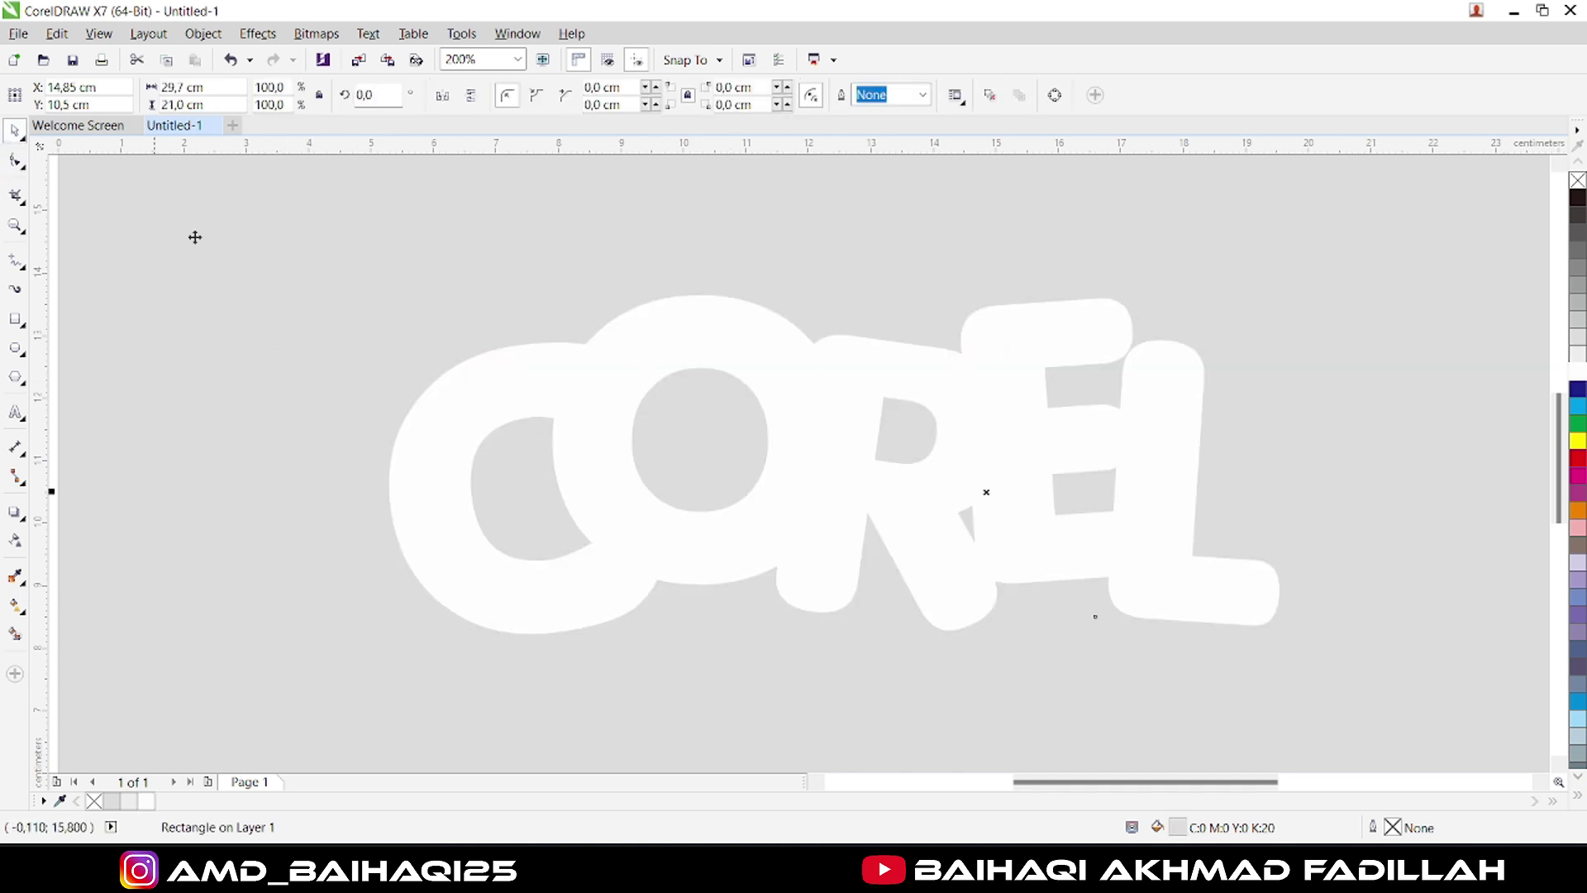
left_click(483, 413)
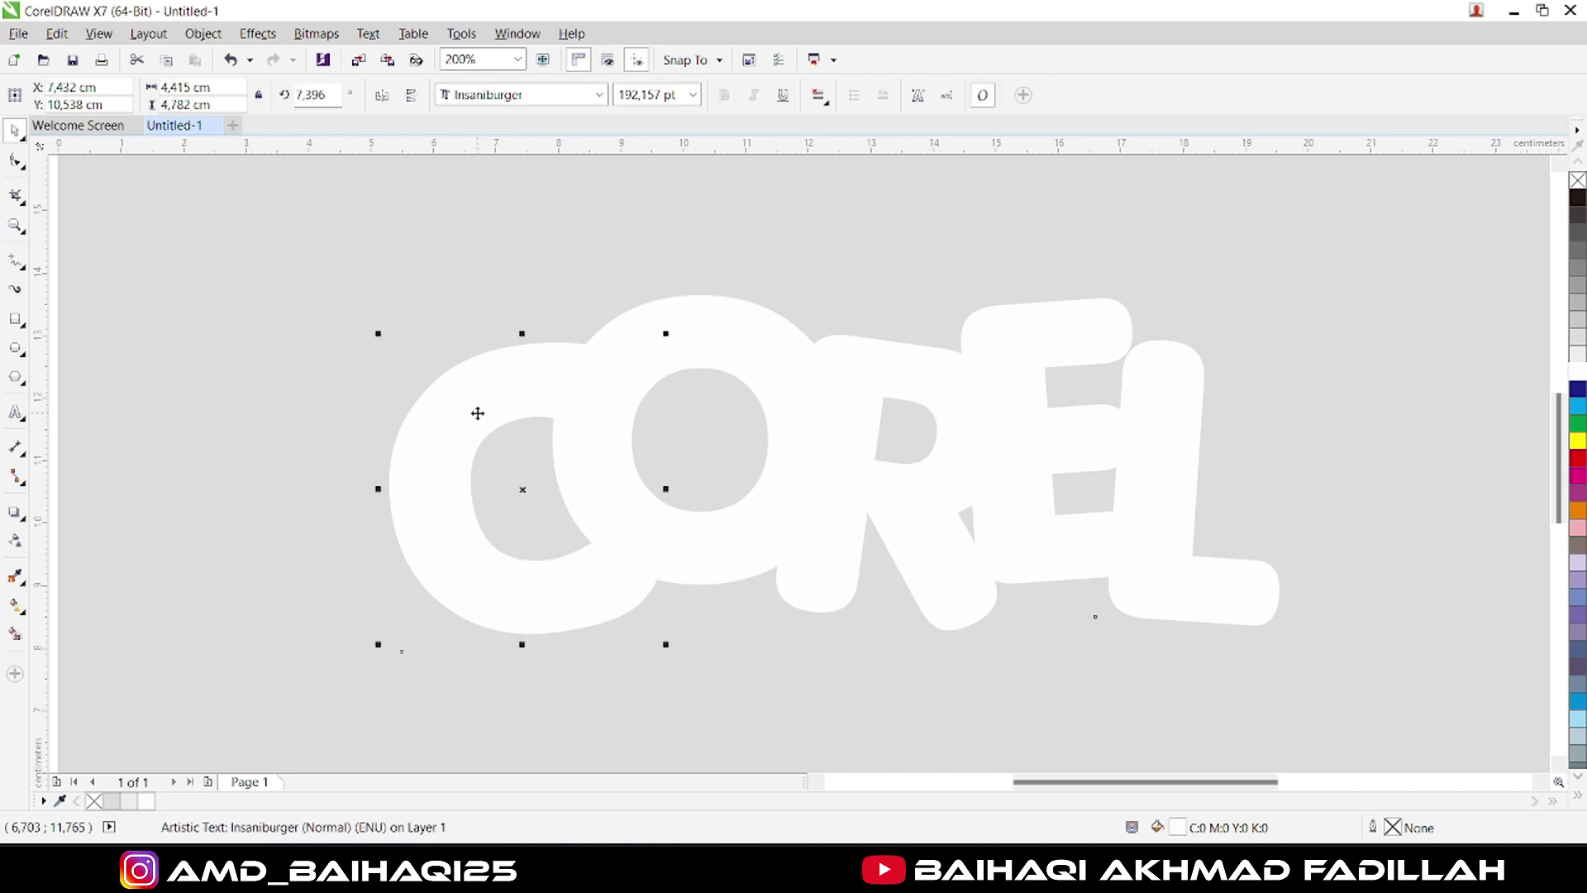
left_click(13, 513)
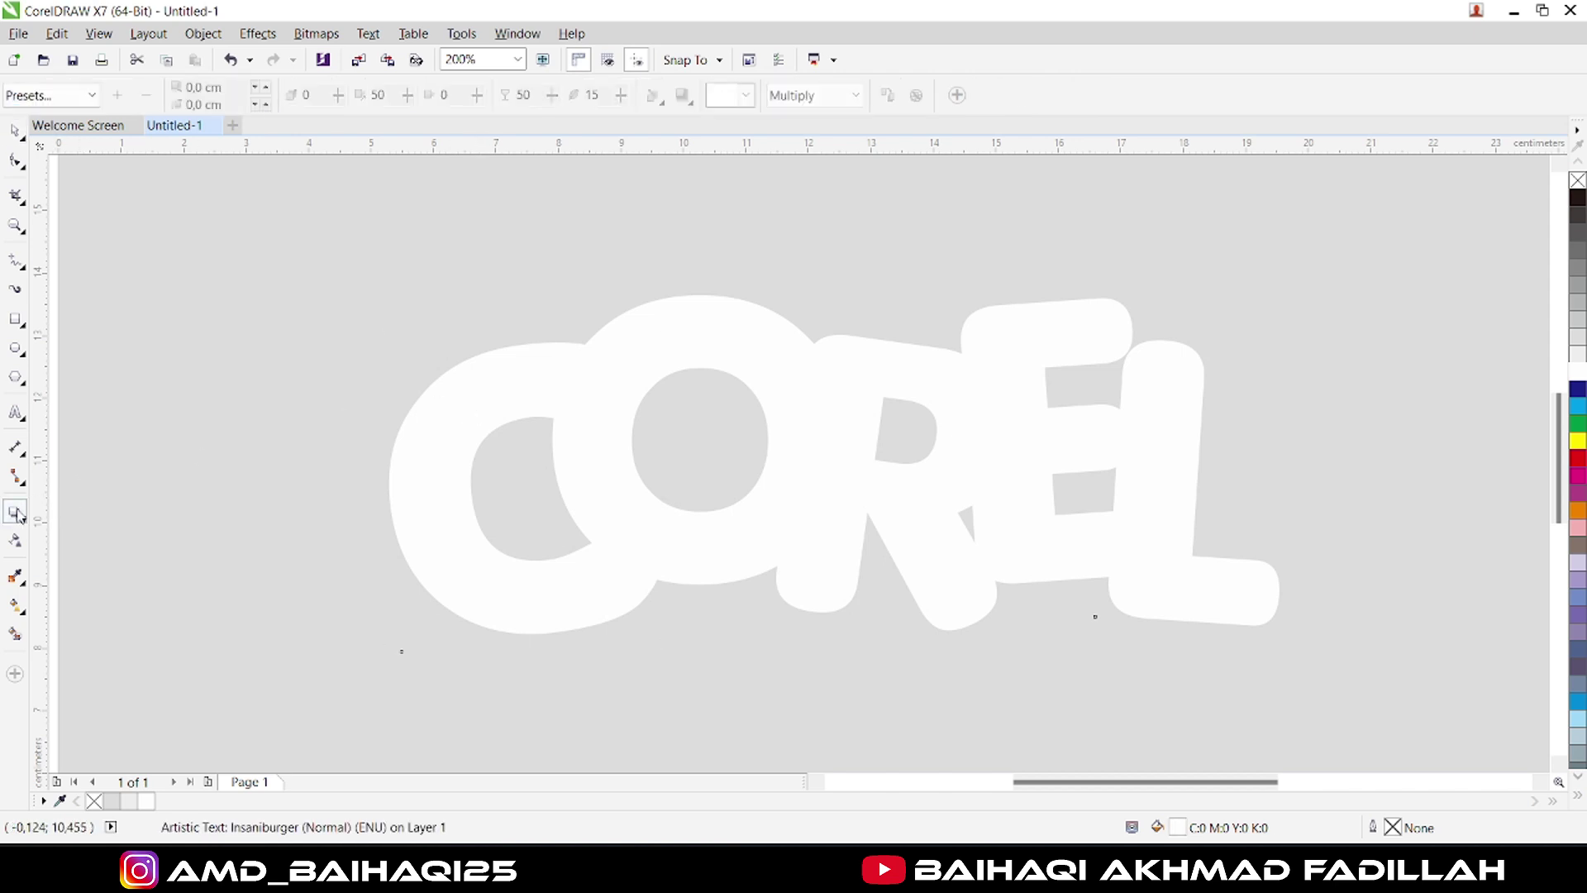
left_click(79, 97)
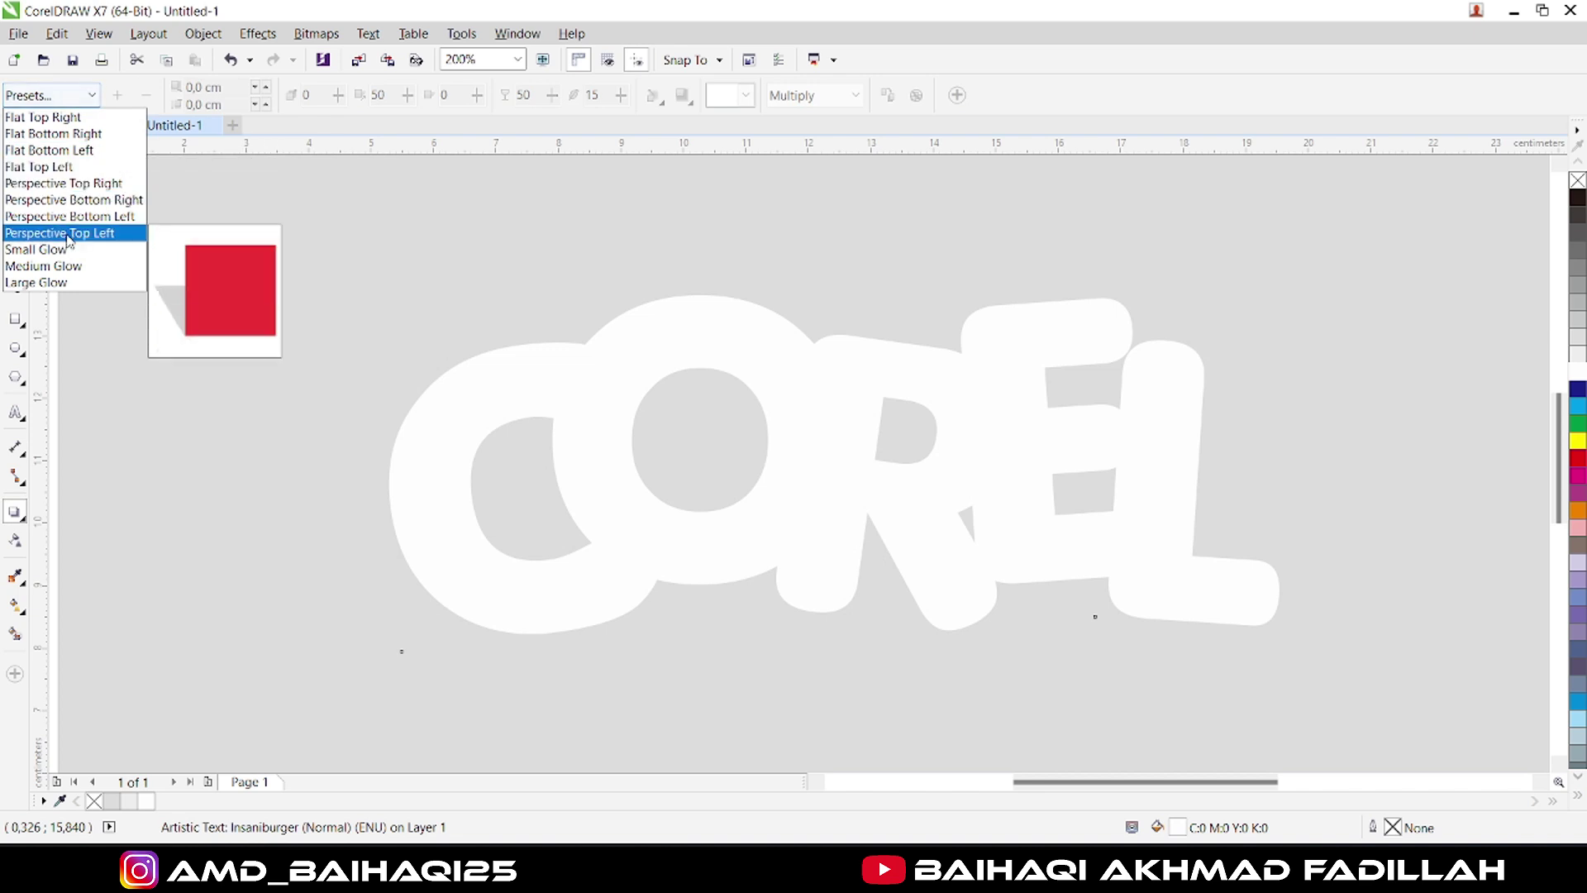
left_click(36, 249)
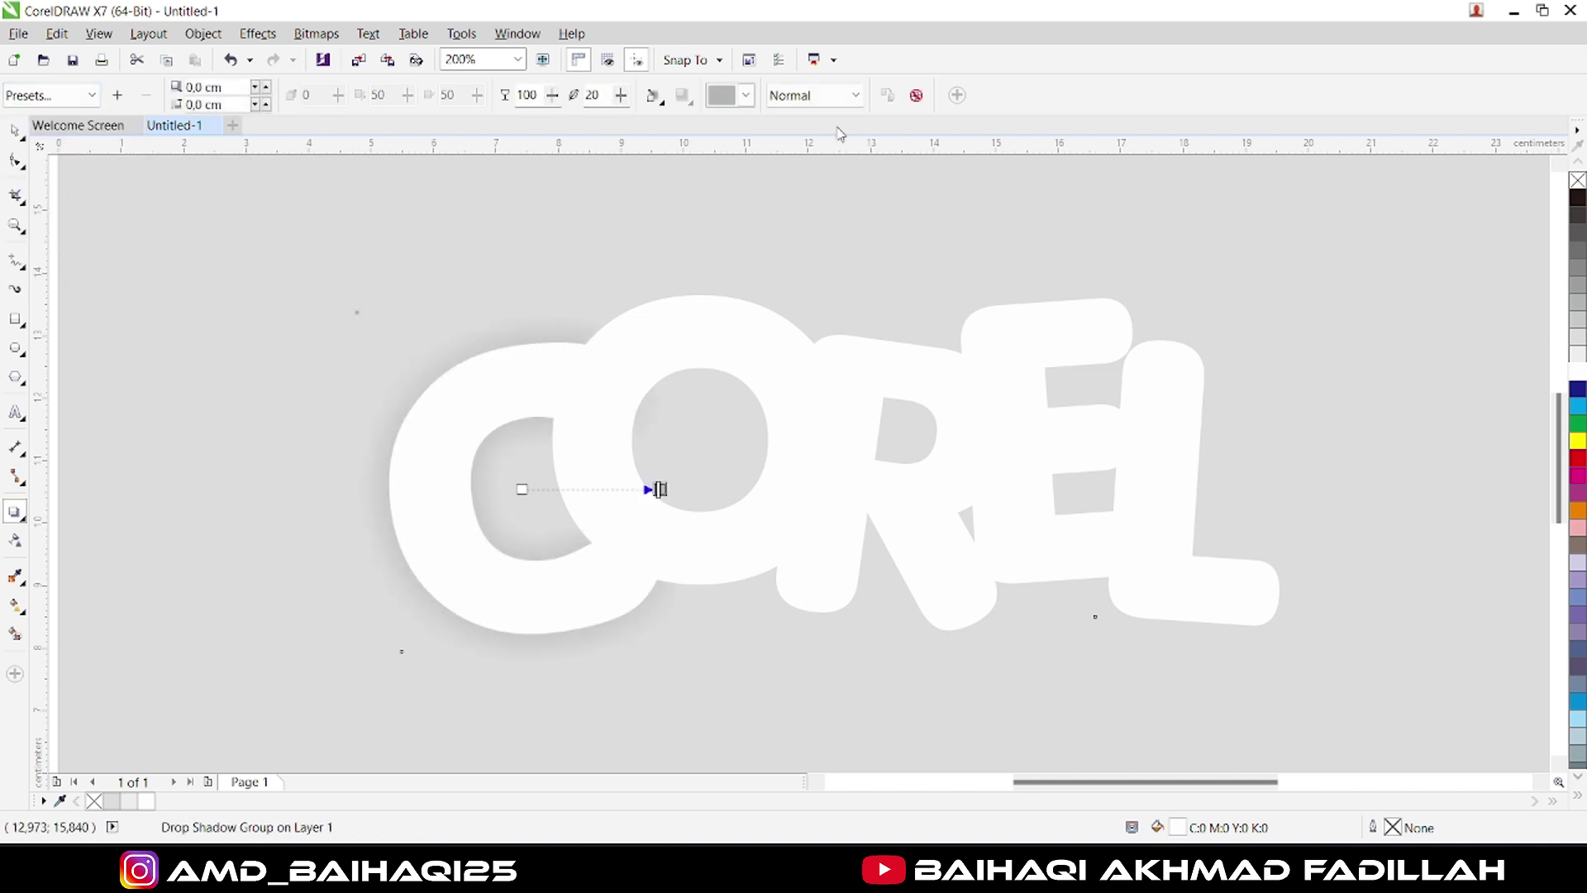
Set the C's drop shadow color to 90% black and its opacity to 65.
left_click(745, 95)
left_click_drag(816, 163, 816, 154)
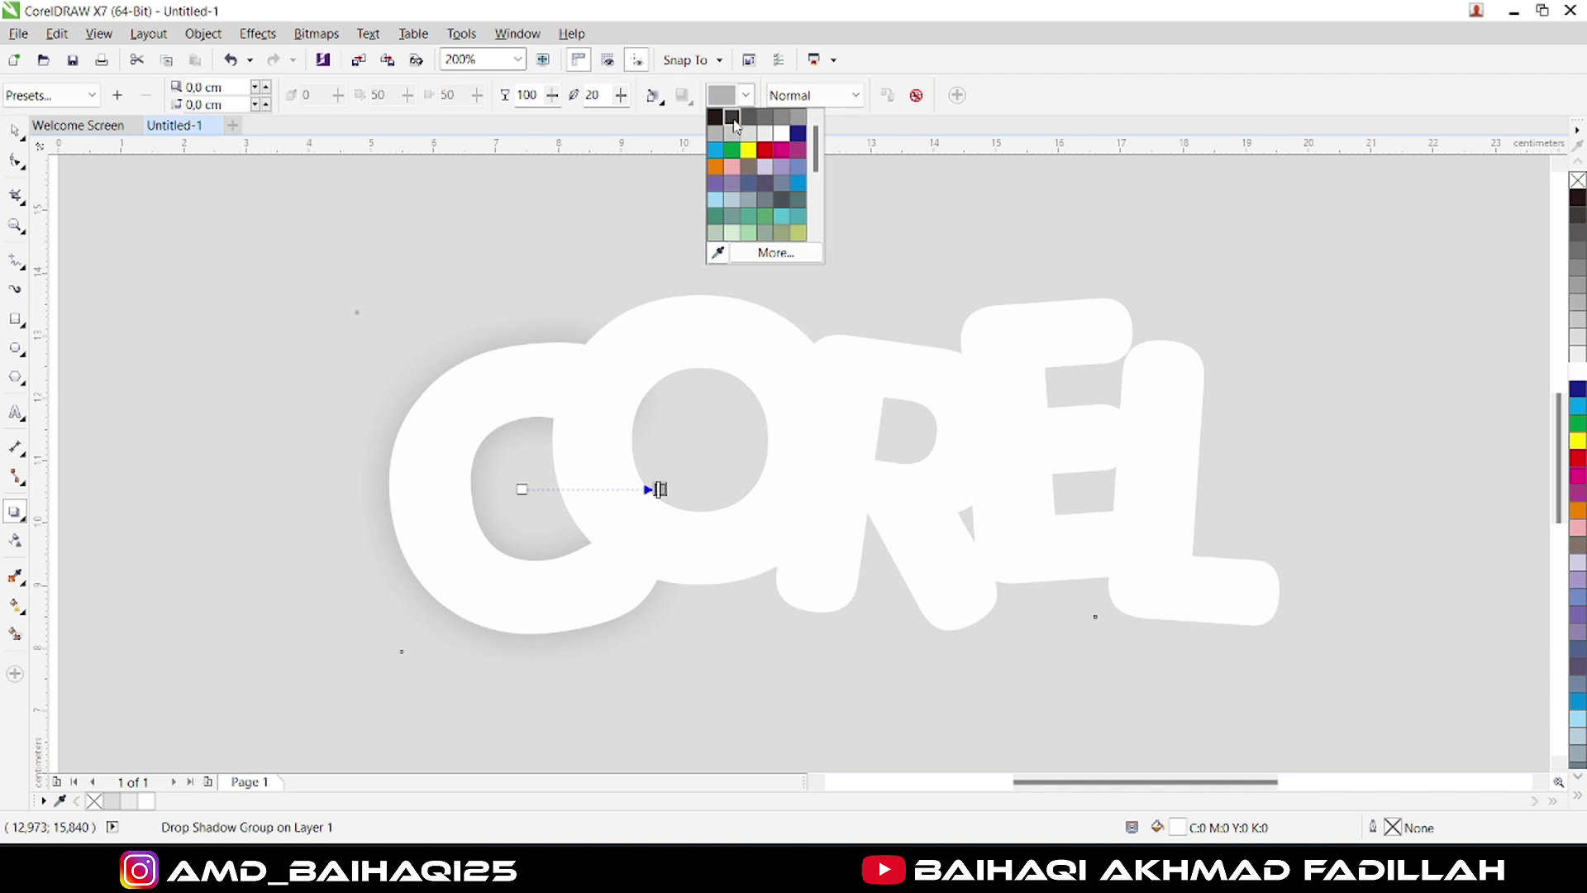
left_click(732, 119)
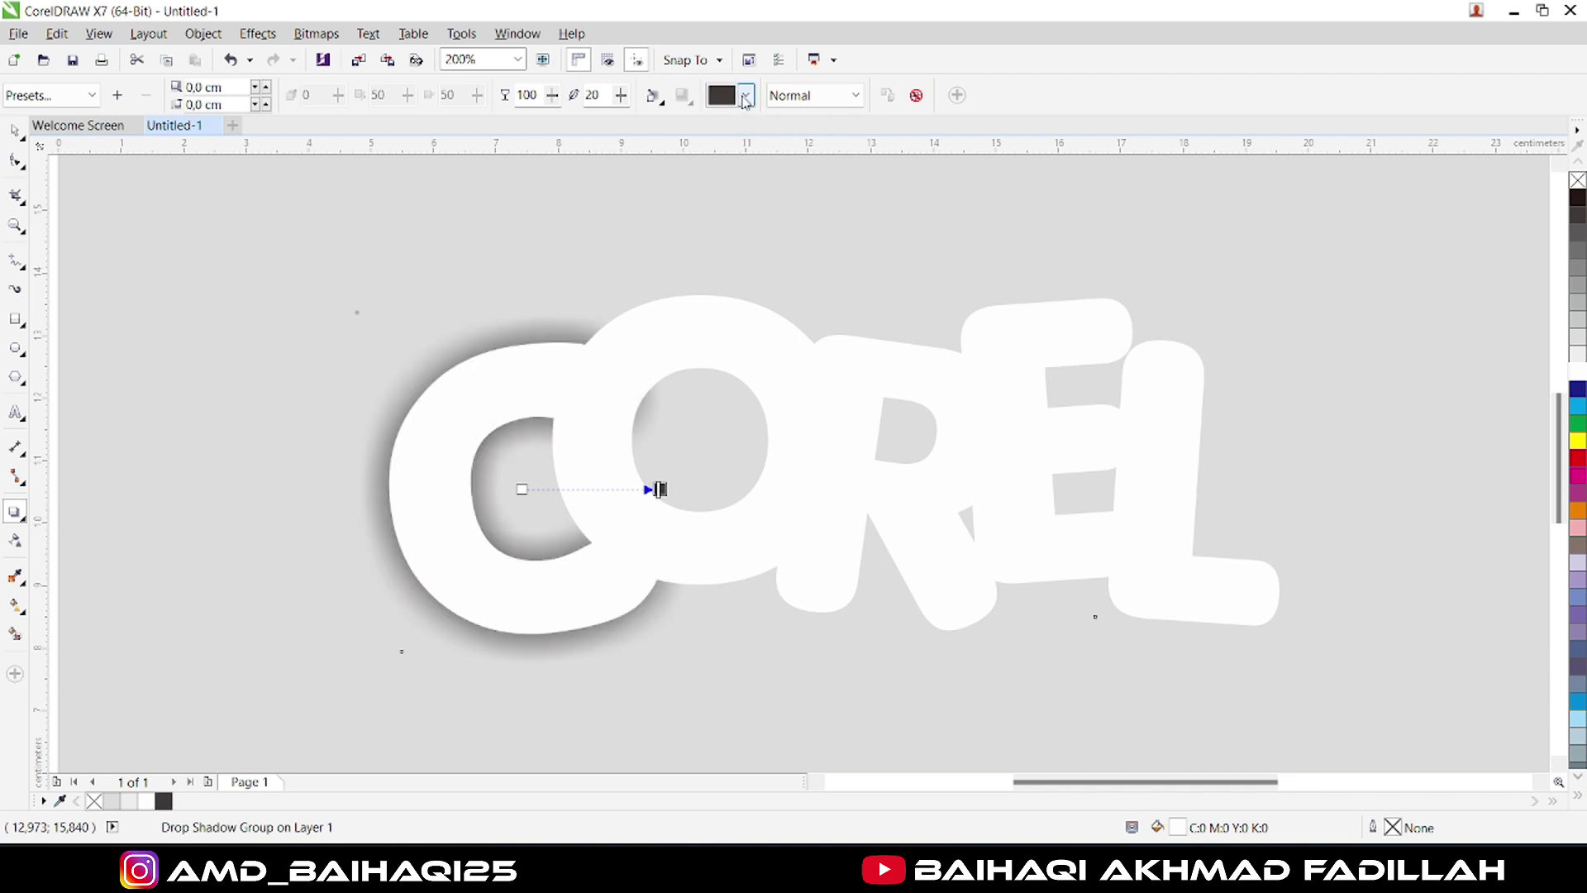
left_click(745, 96)
left_click(732, 118)
type("65")
key("Return")
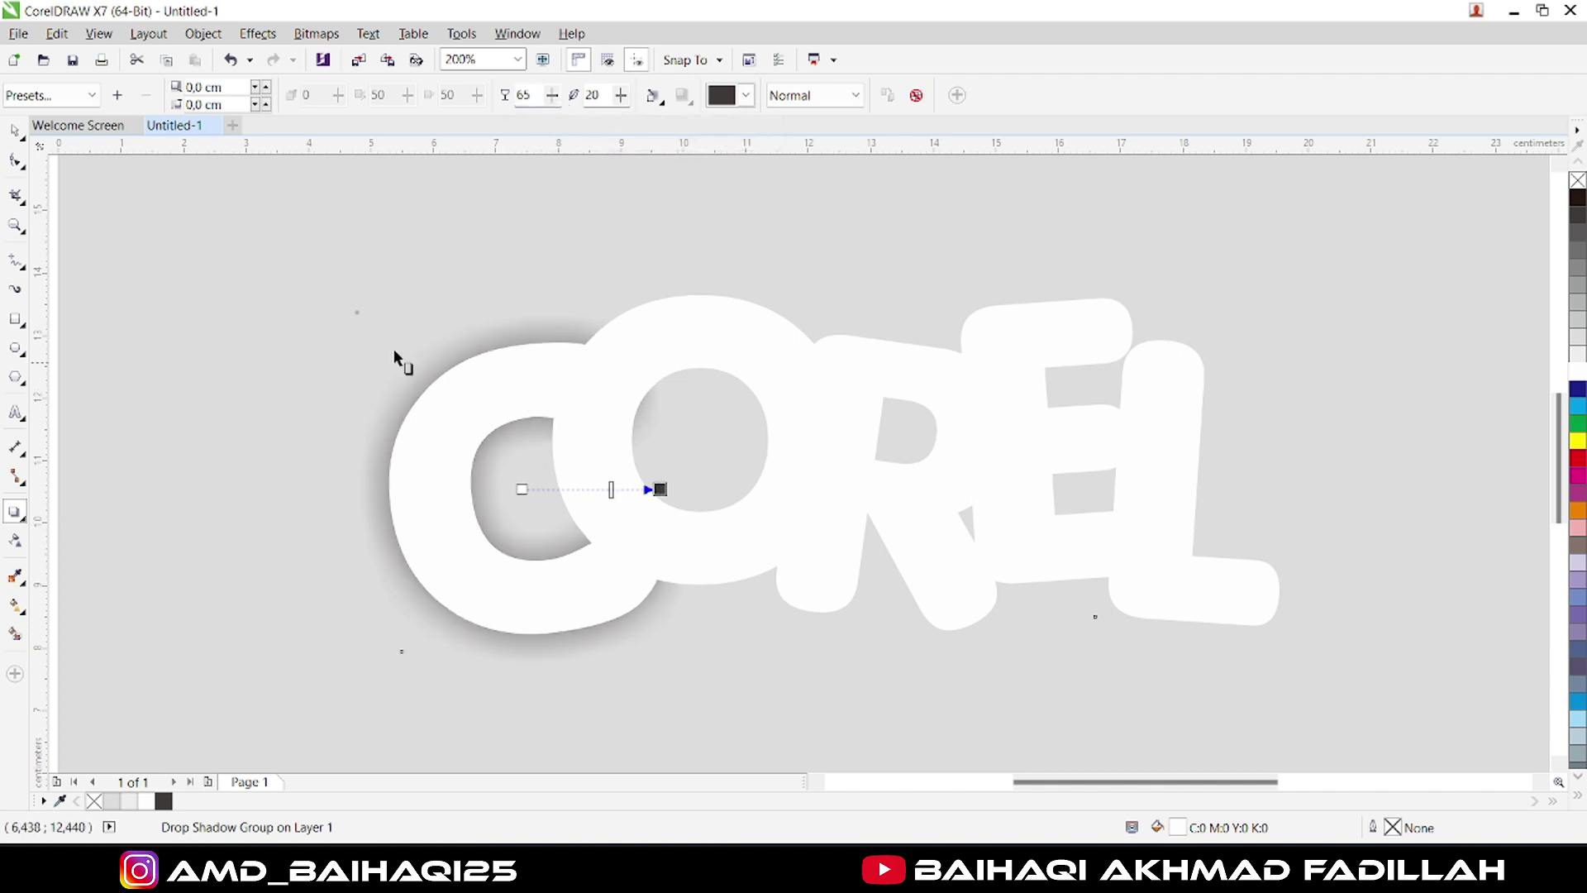
Break the C's drop shadow group apart and bring the letter and its shadow to the front of the page.
left_click(14, 132)
right_click(504, 395)
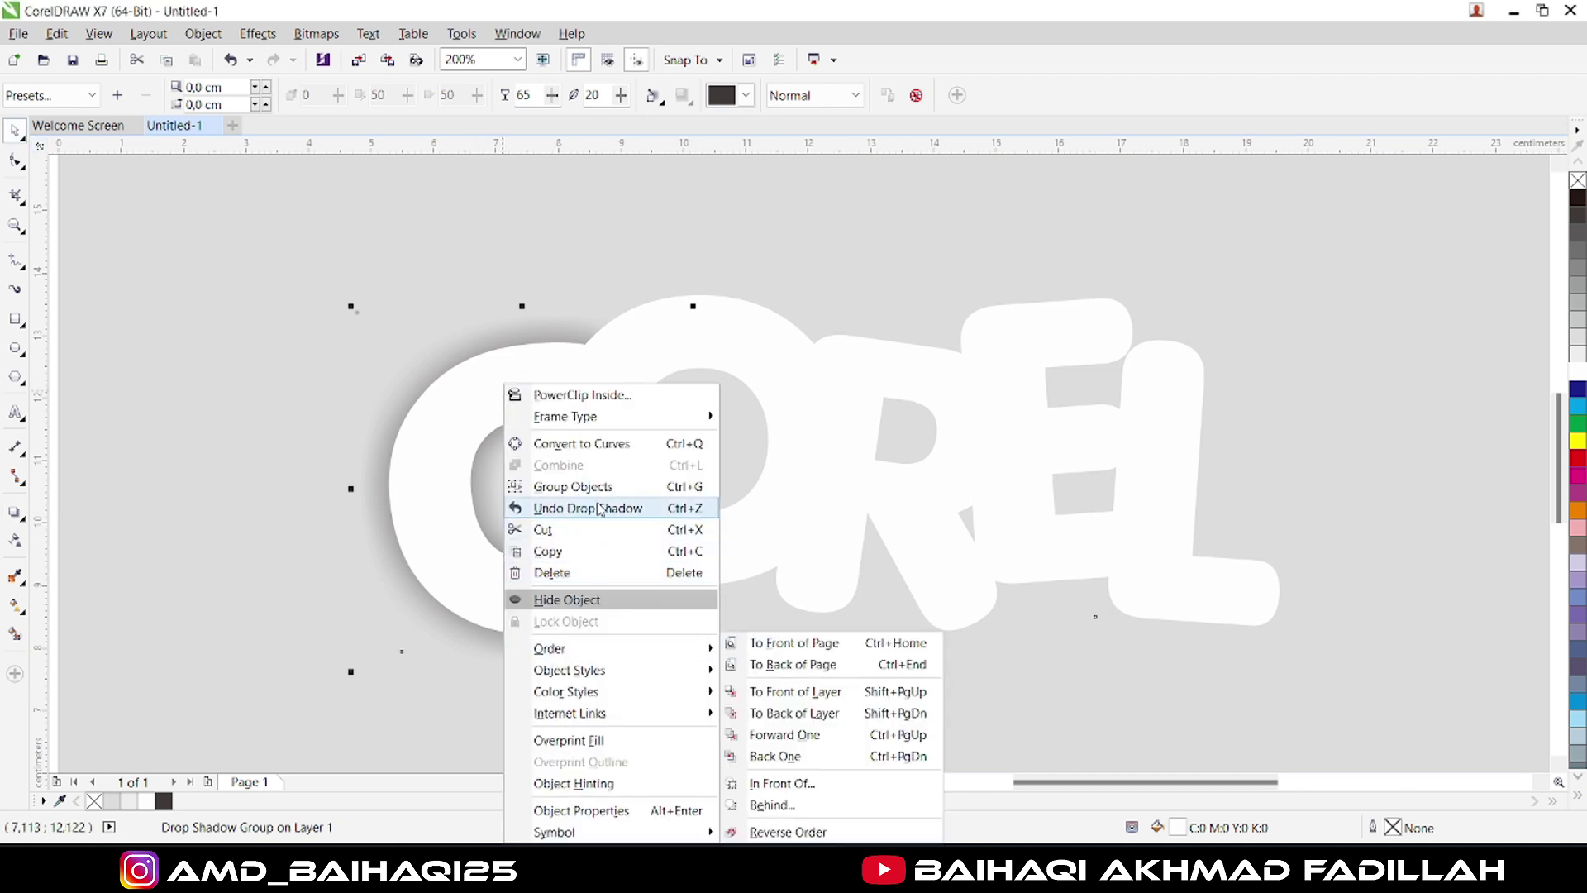
left_click(203, 33)
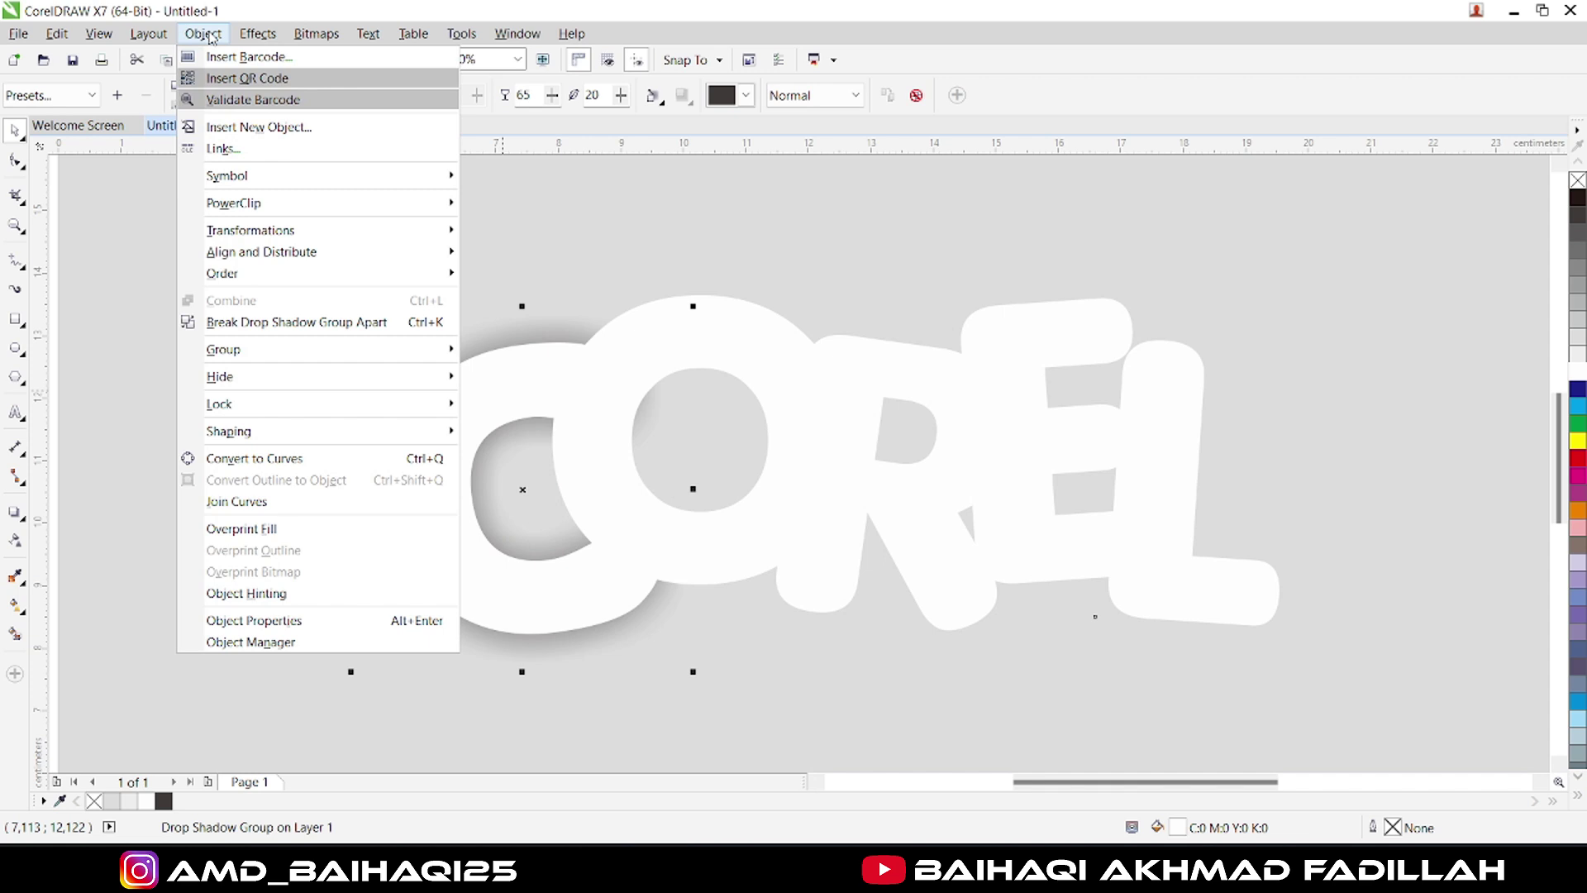
left_click(316, 322)
right_click(478, 384)
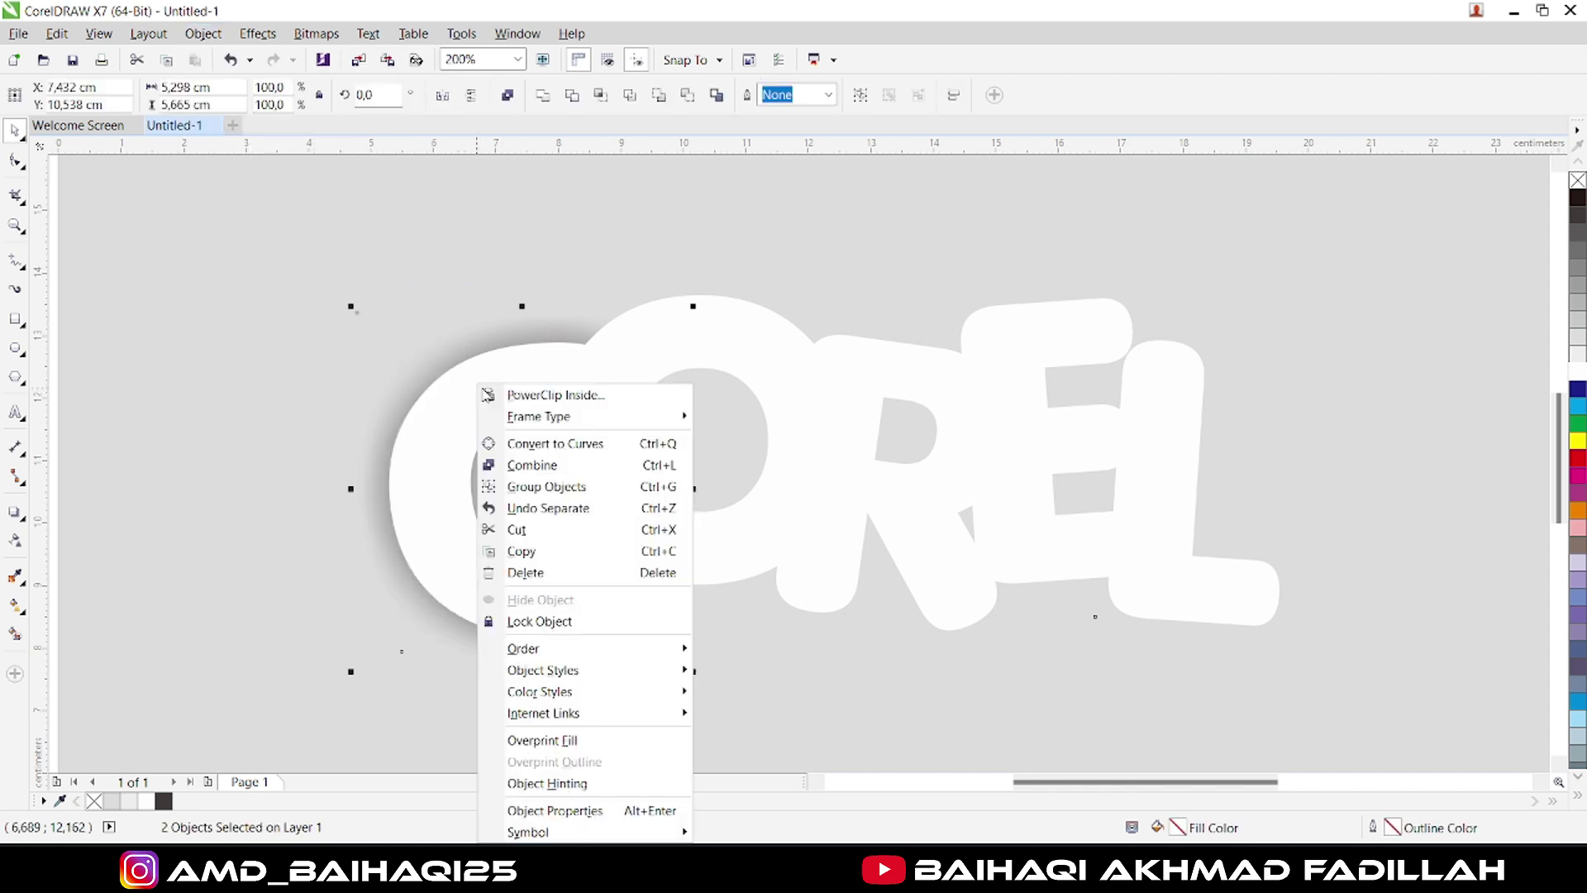
mouse_move(584, 657)
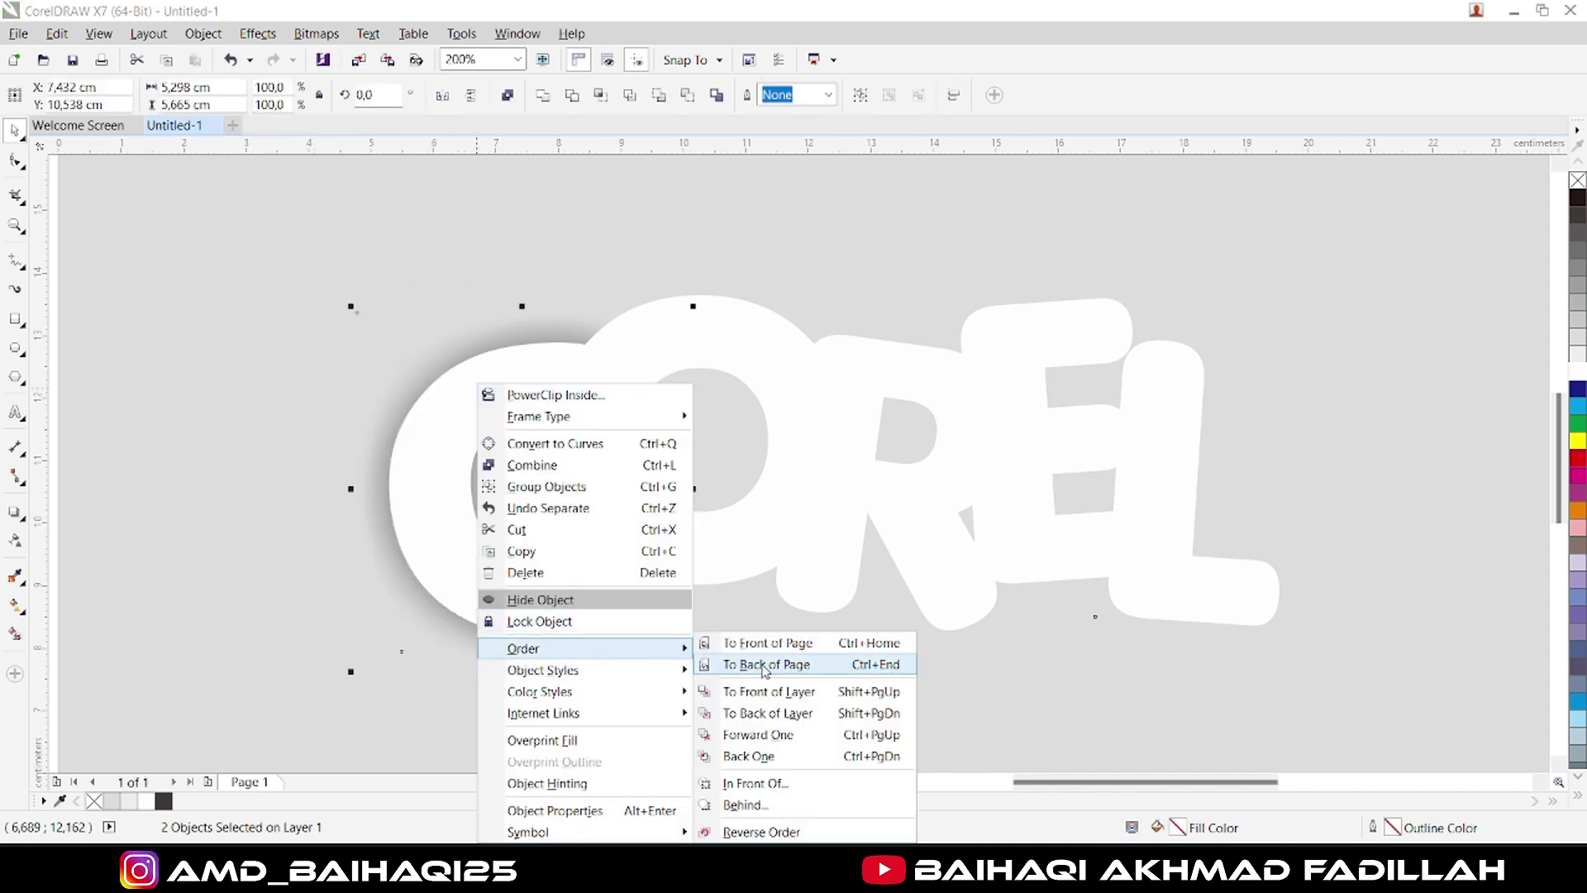
left_click(800, 643)
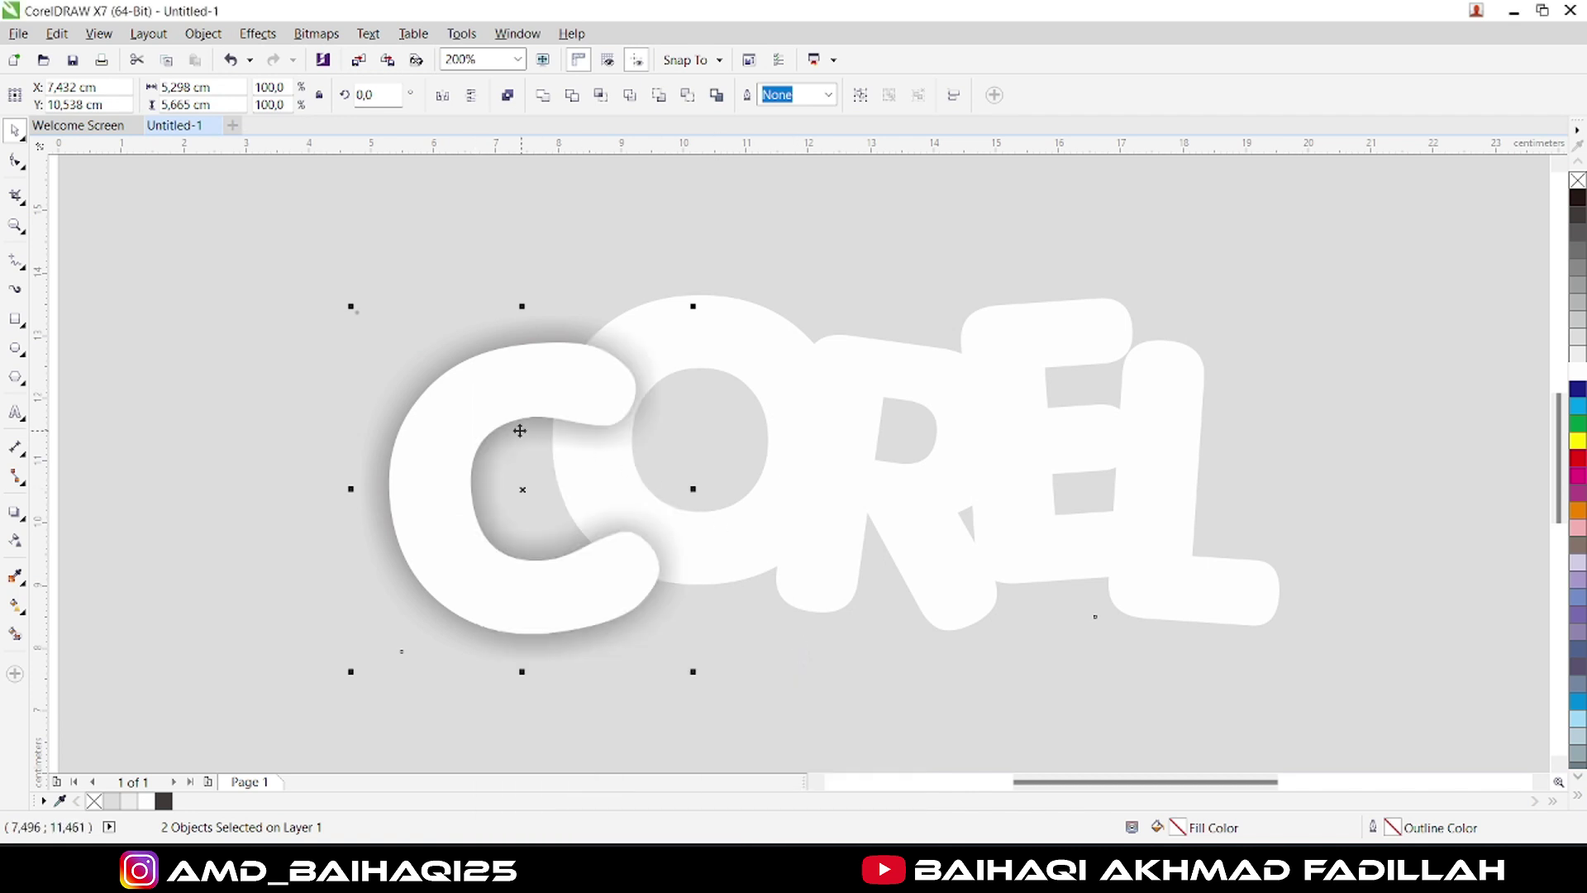
Intersect the C's shadow with the letter O and delete the original shadow around the C.
left_click(292, 366)
left_click(684, 344)
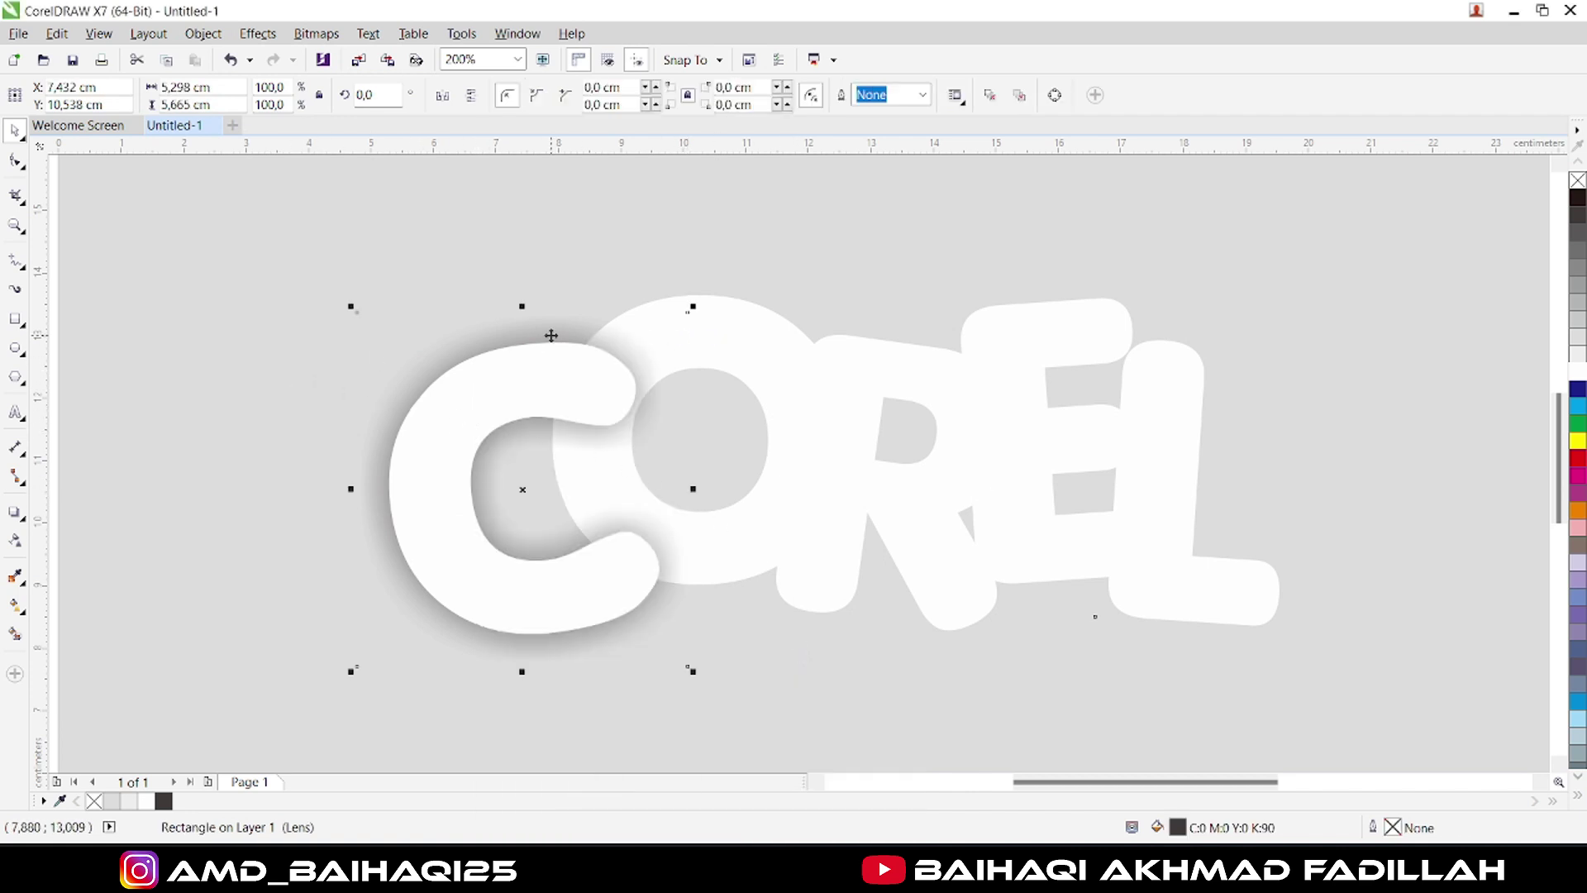
left_click(723, 328)
left_click(542, 318, "shift")
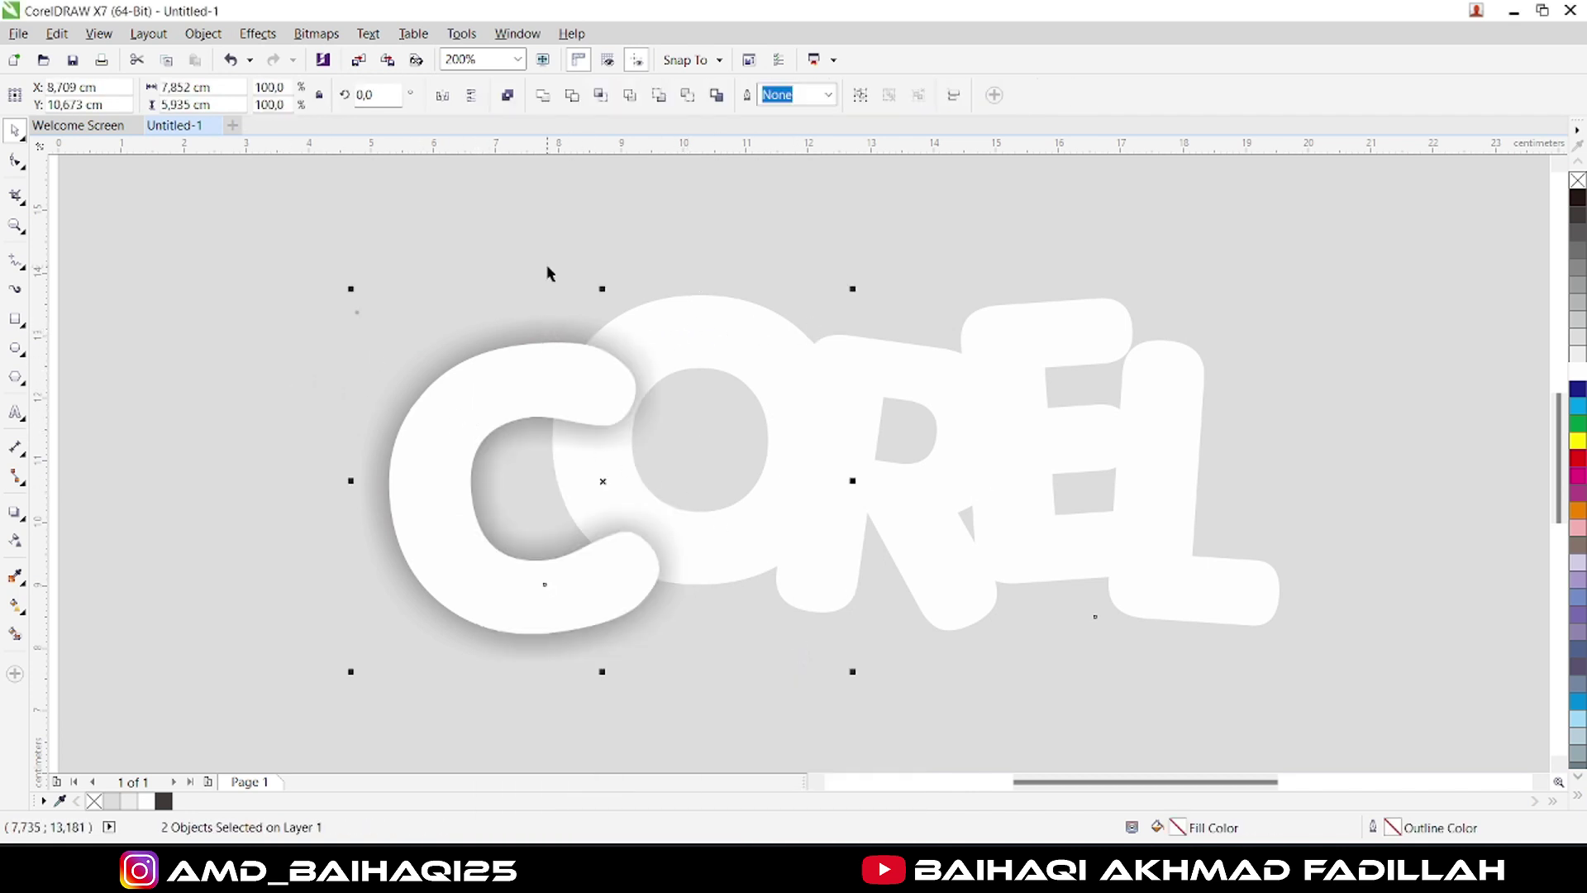
left_click(603, 96)
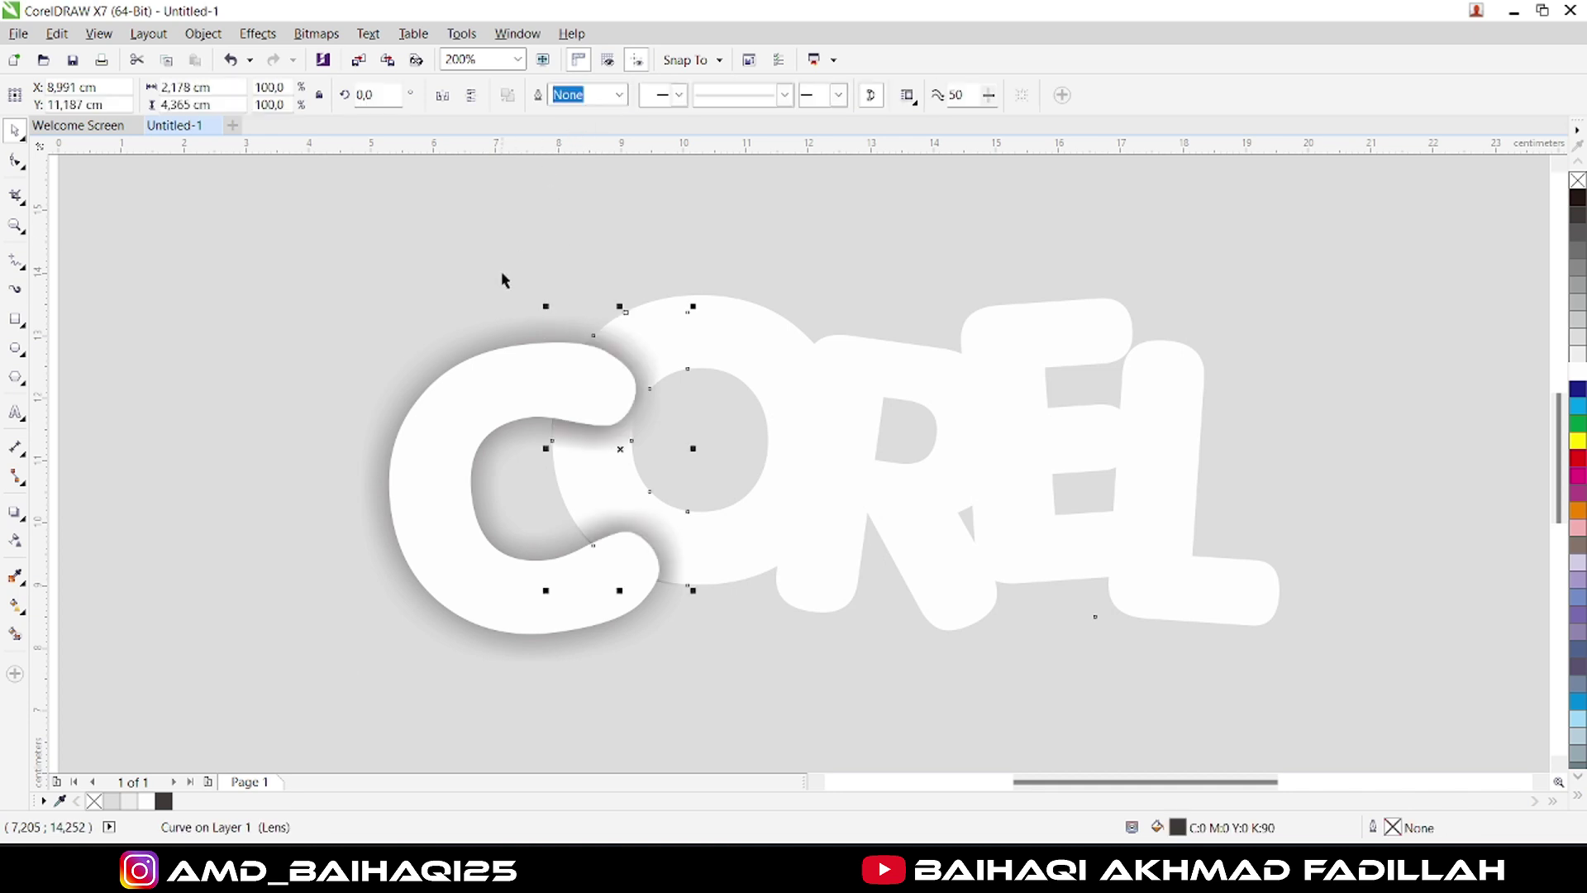
left_click(460, 351)
key("Delete")
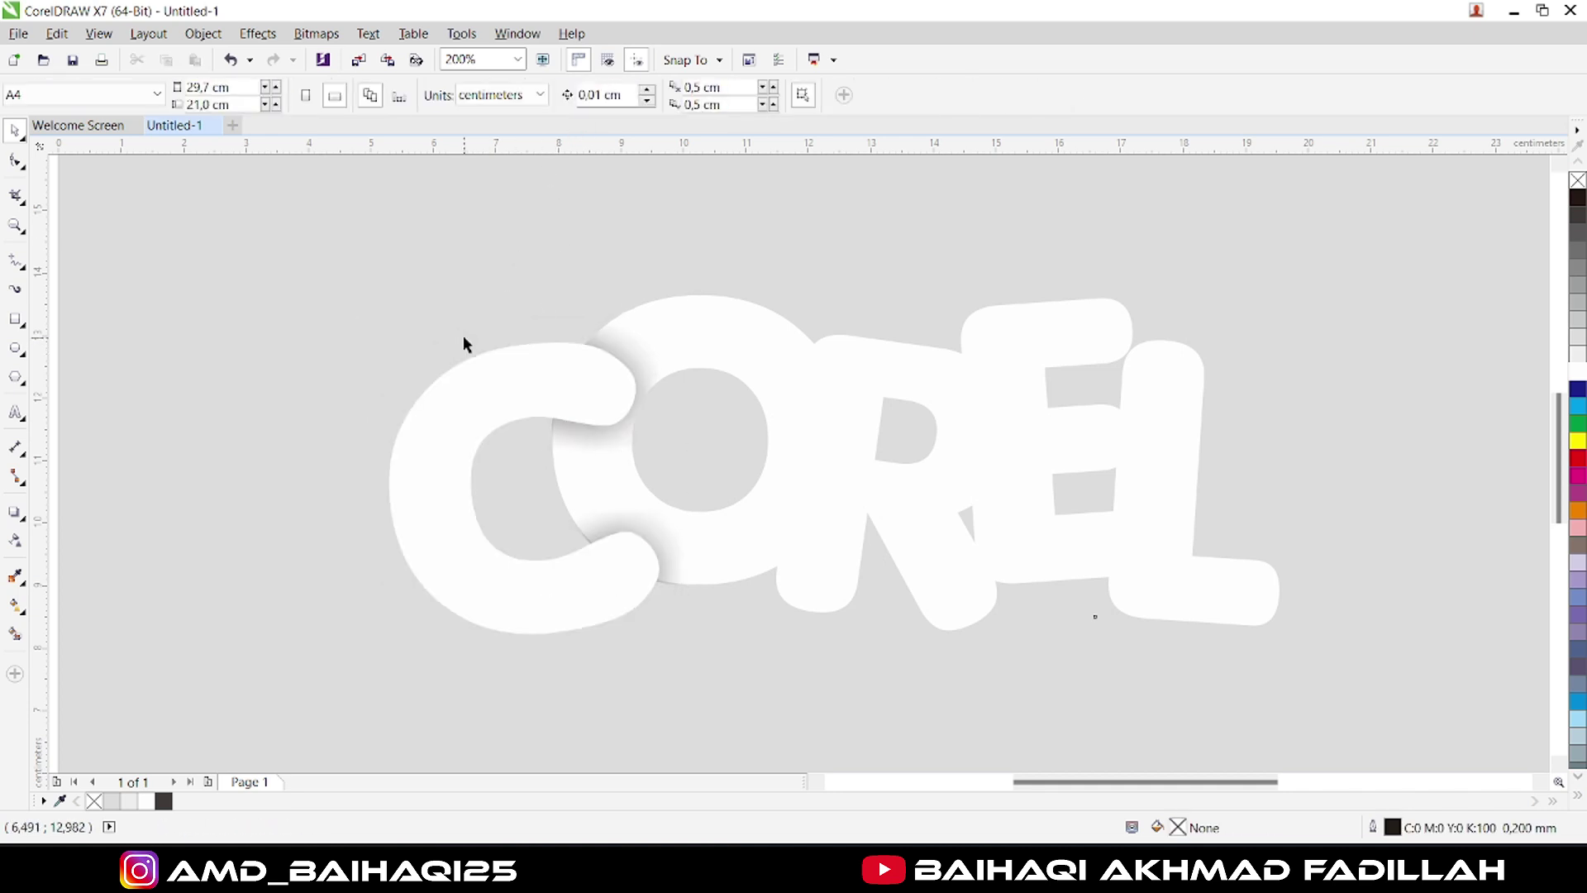
Apply a drop shadow with the Small Glow preset to the letter O.
left_click(775, 363)
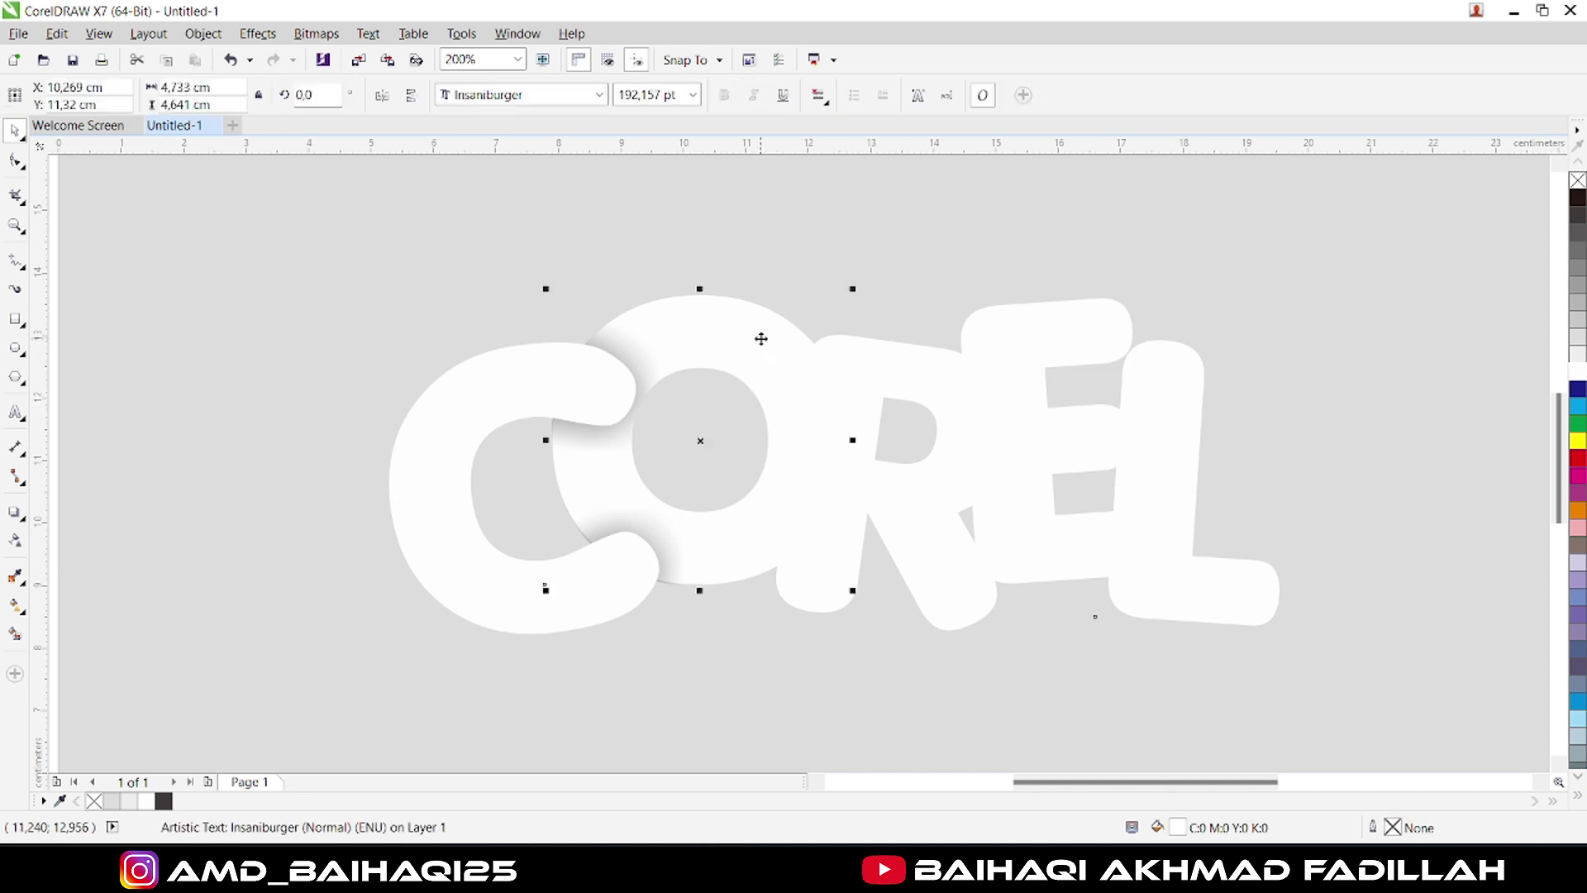
left_click(14, 539)
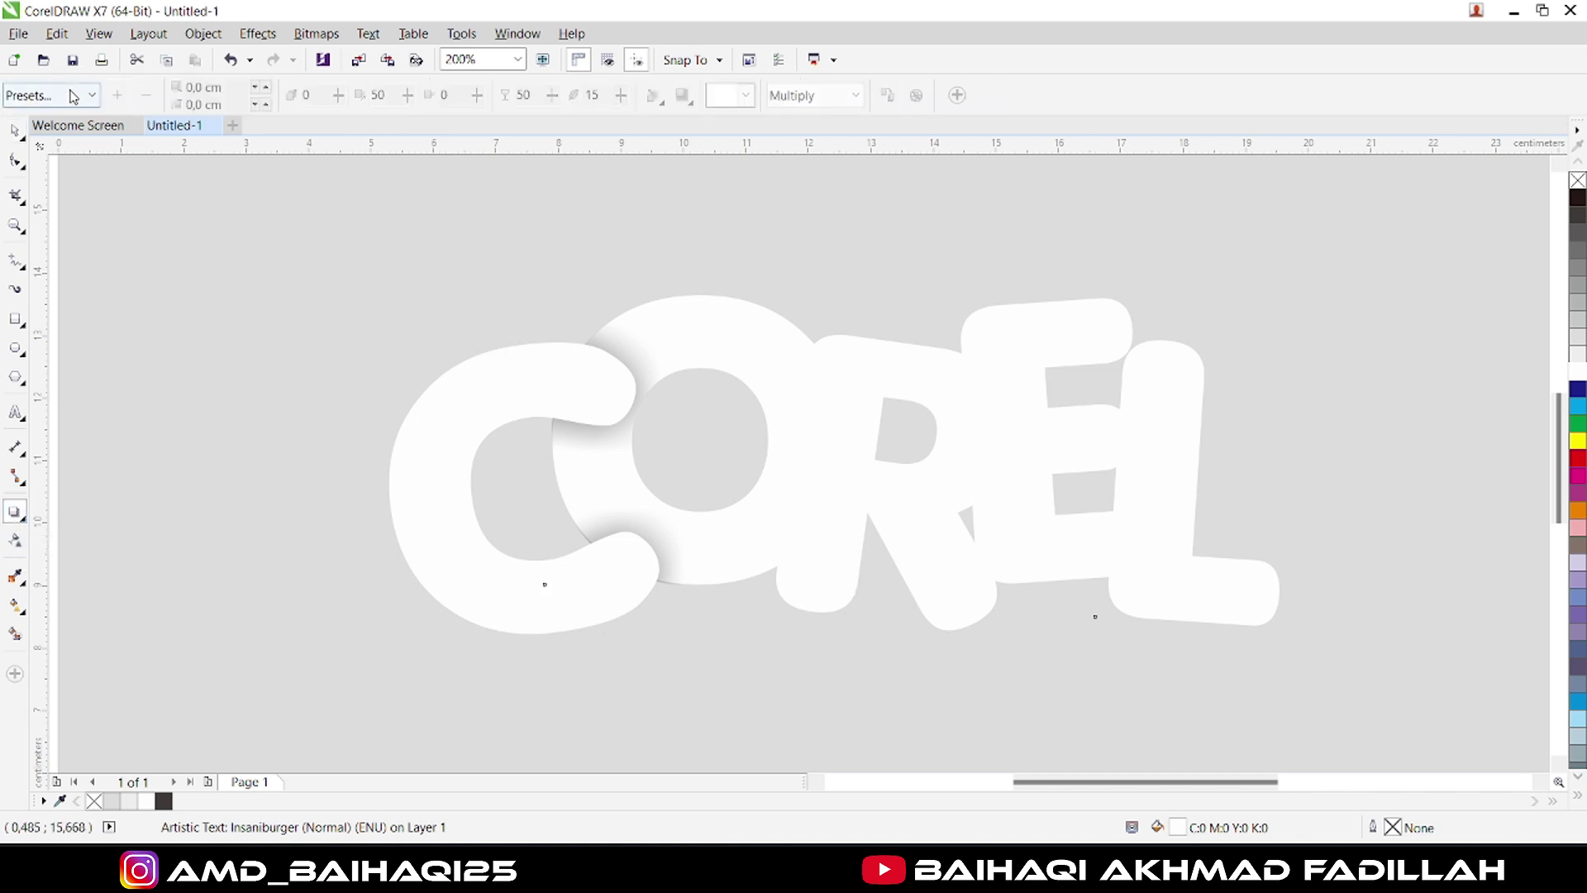
left_click(92, 95)
left_click(50, 248)
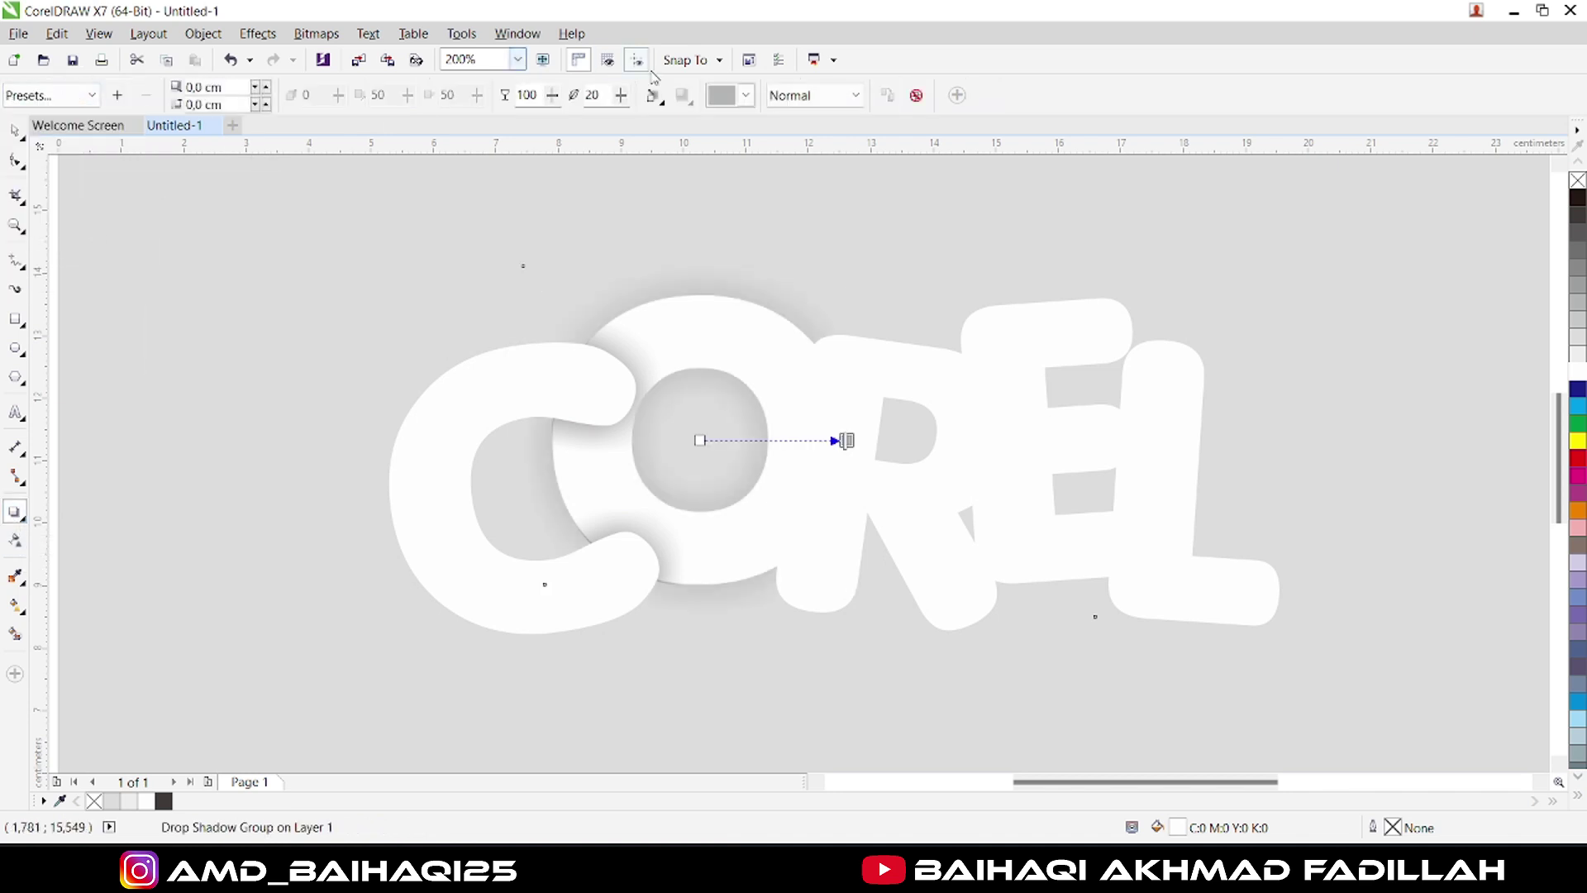
Set the O's drop shadow color to 90% black and its opacity to 65.
left_click(746, 95)
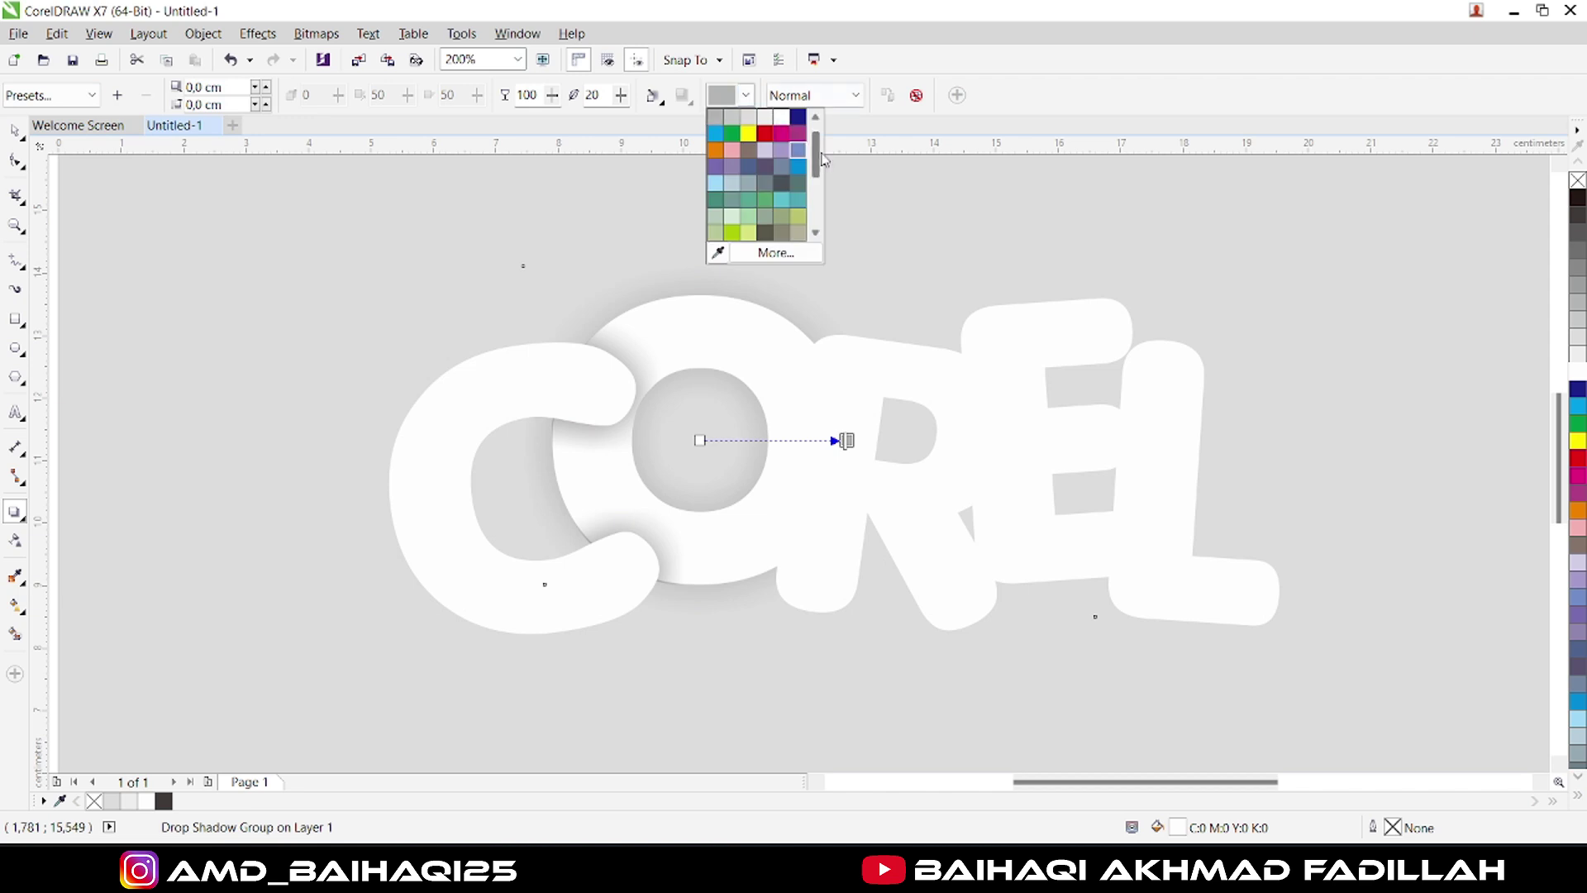
left_click(782, 183)
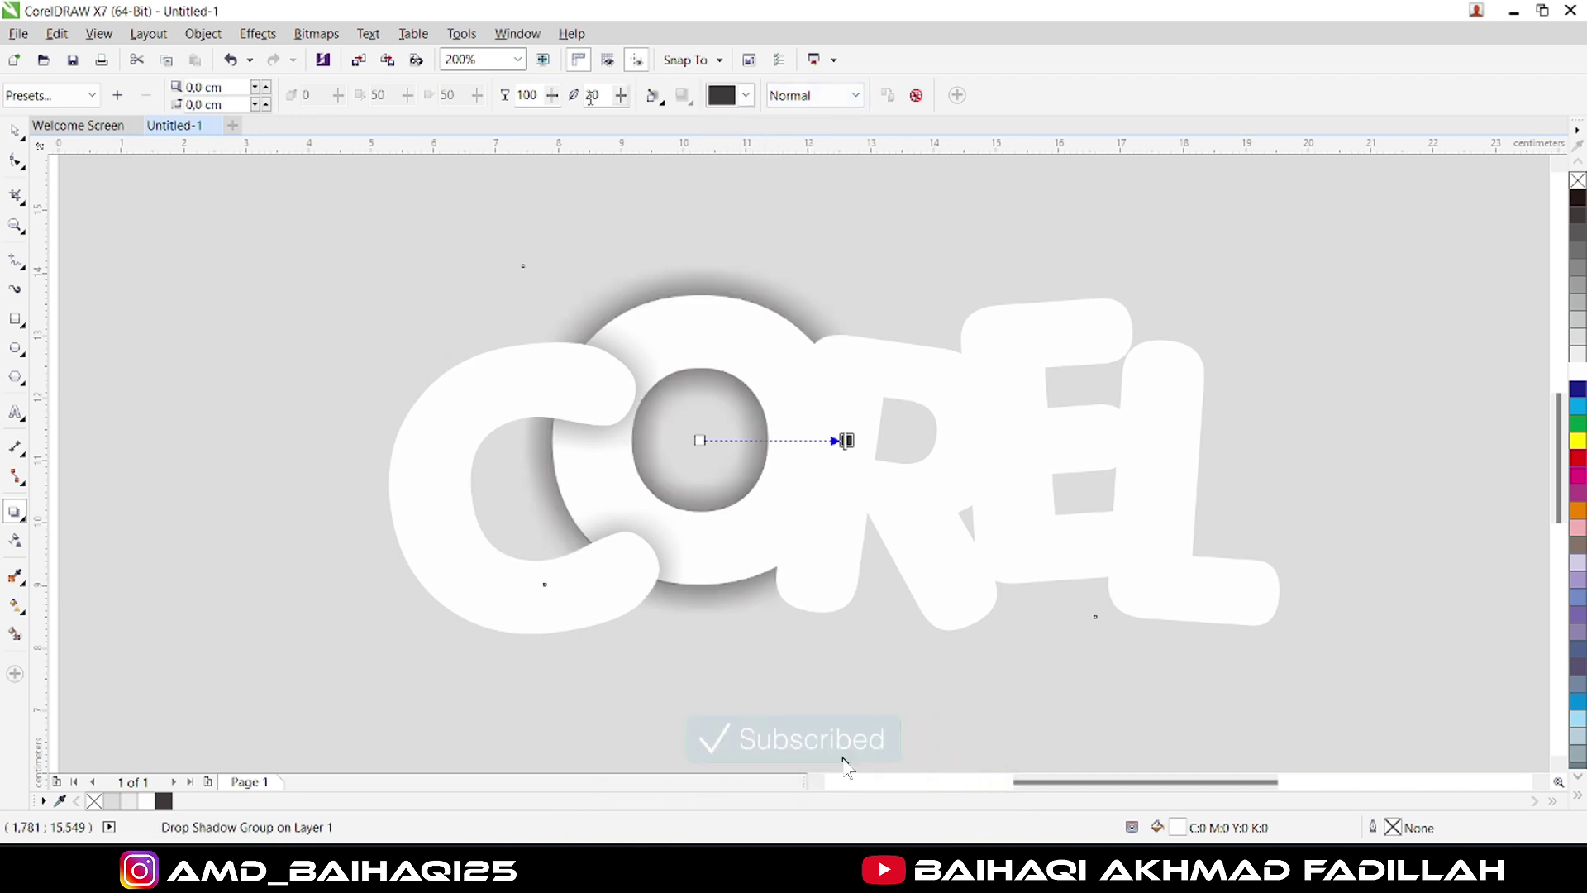
double_click(527, 94)
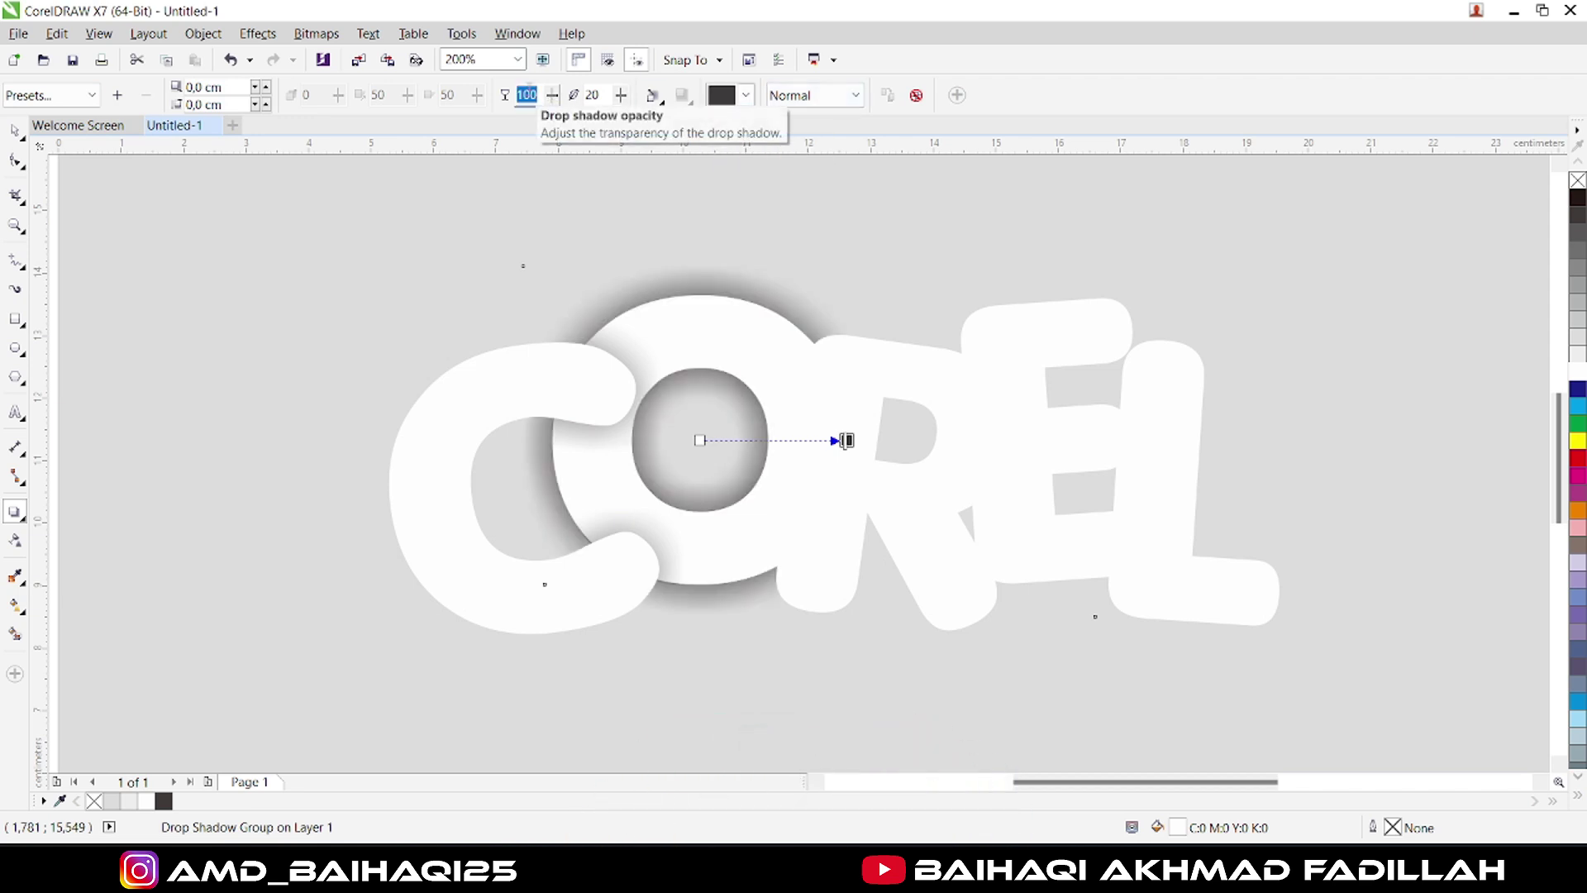
key("Return")
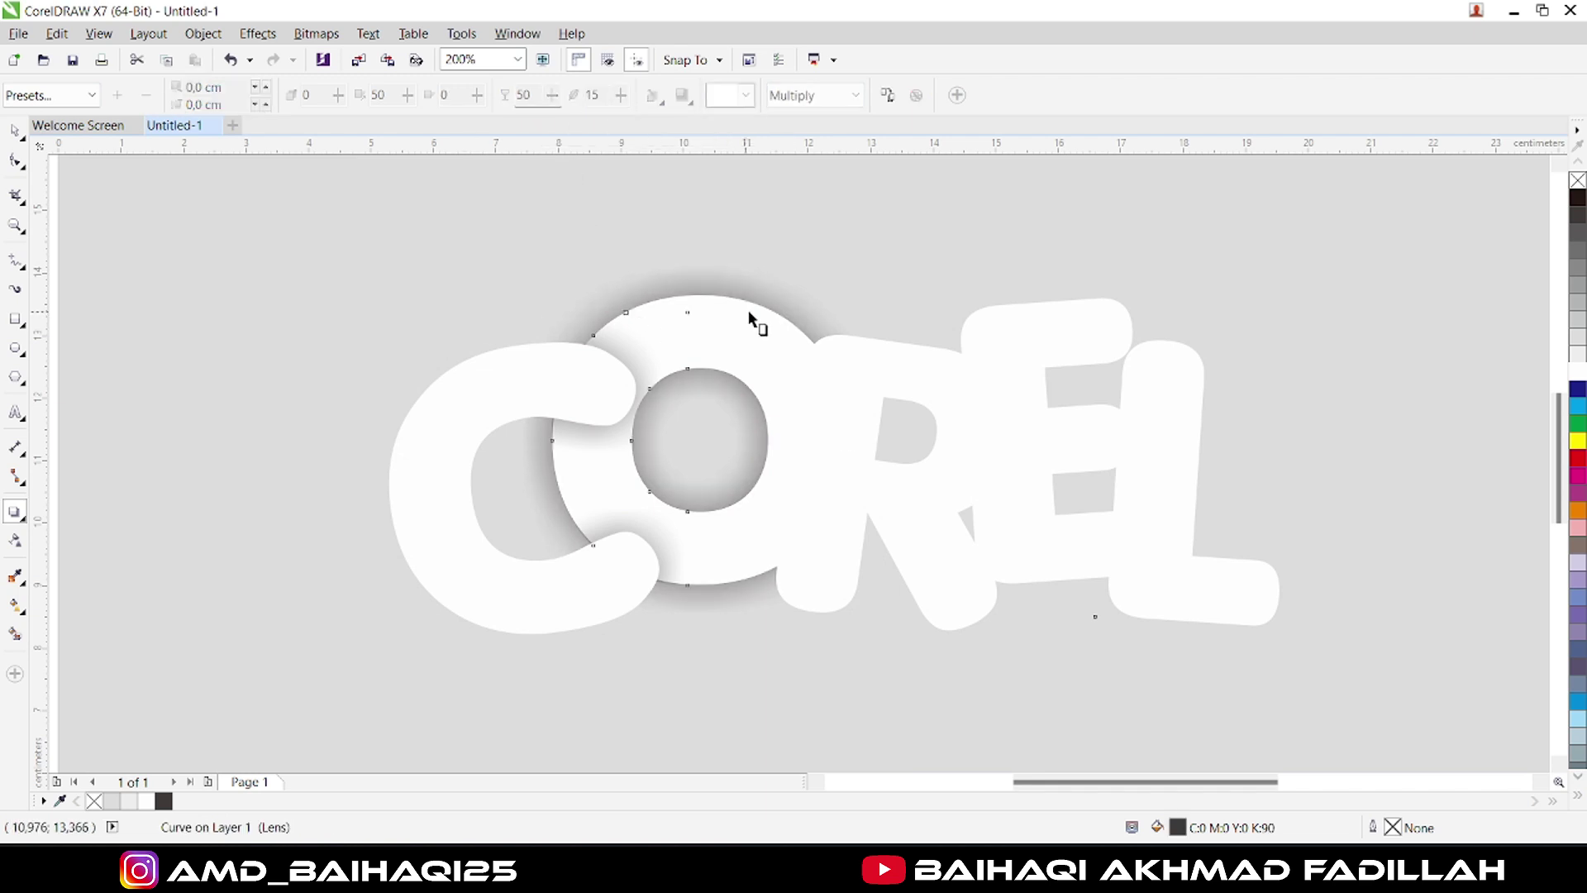
Select the letter O's drop shadow group and break it apart into letter and shadow.
left_click(15, 131)
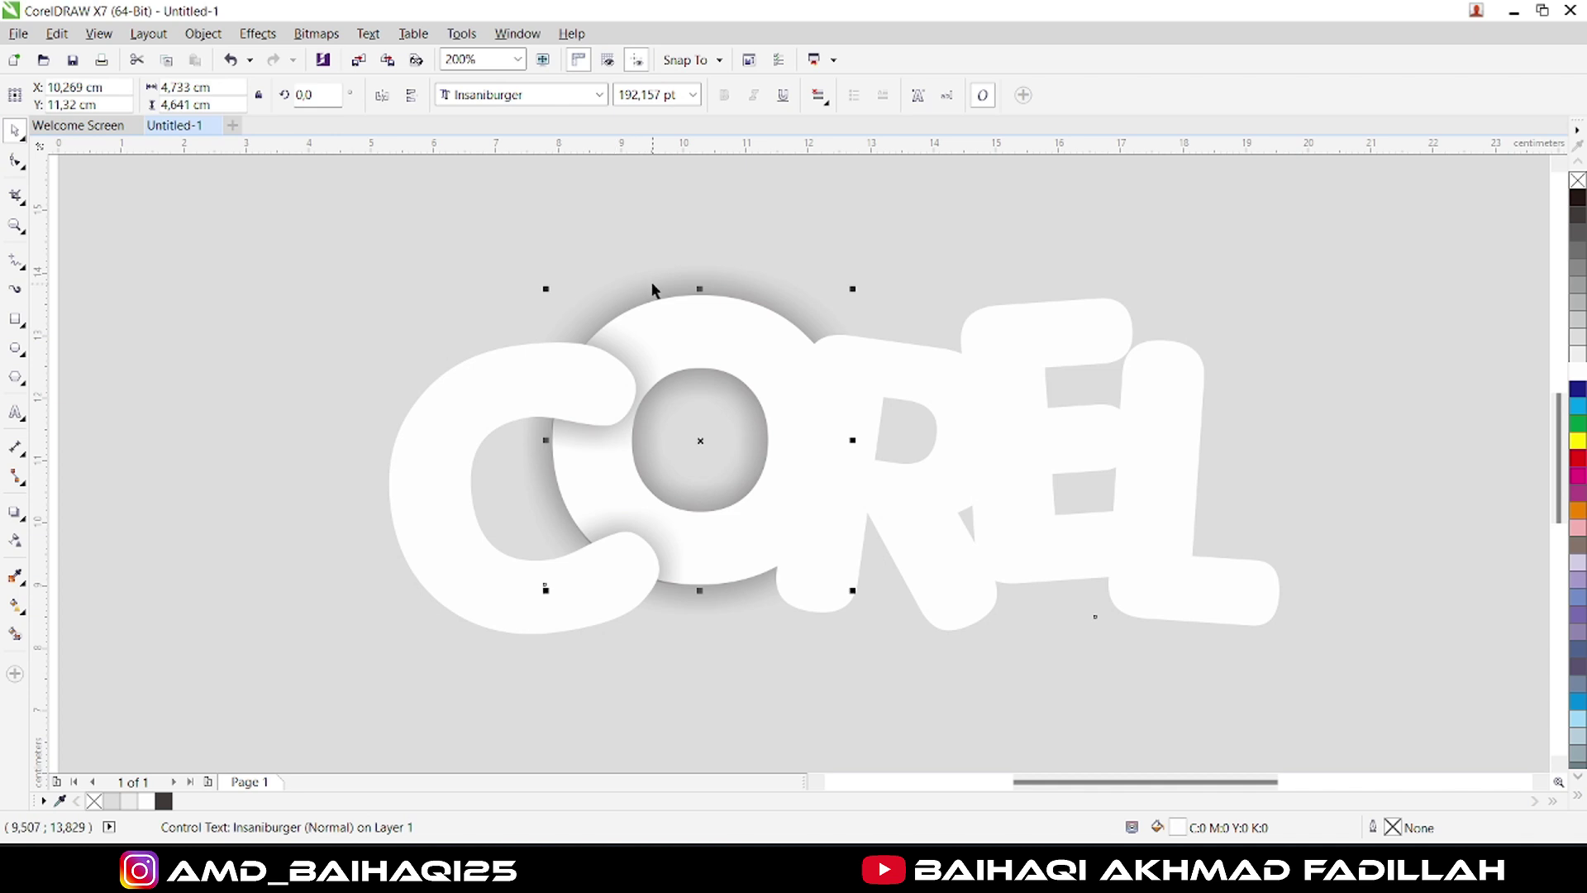
left_click(672, 292)
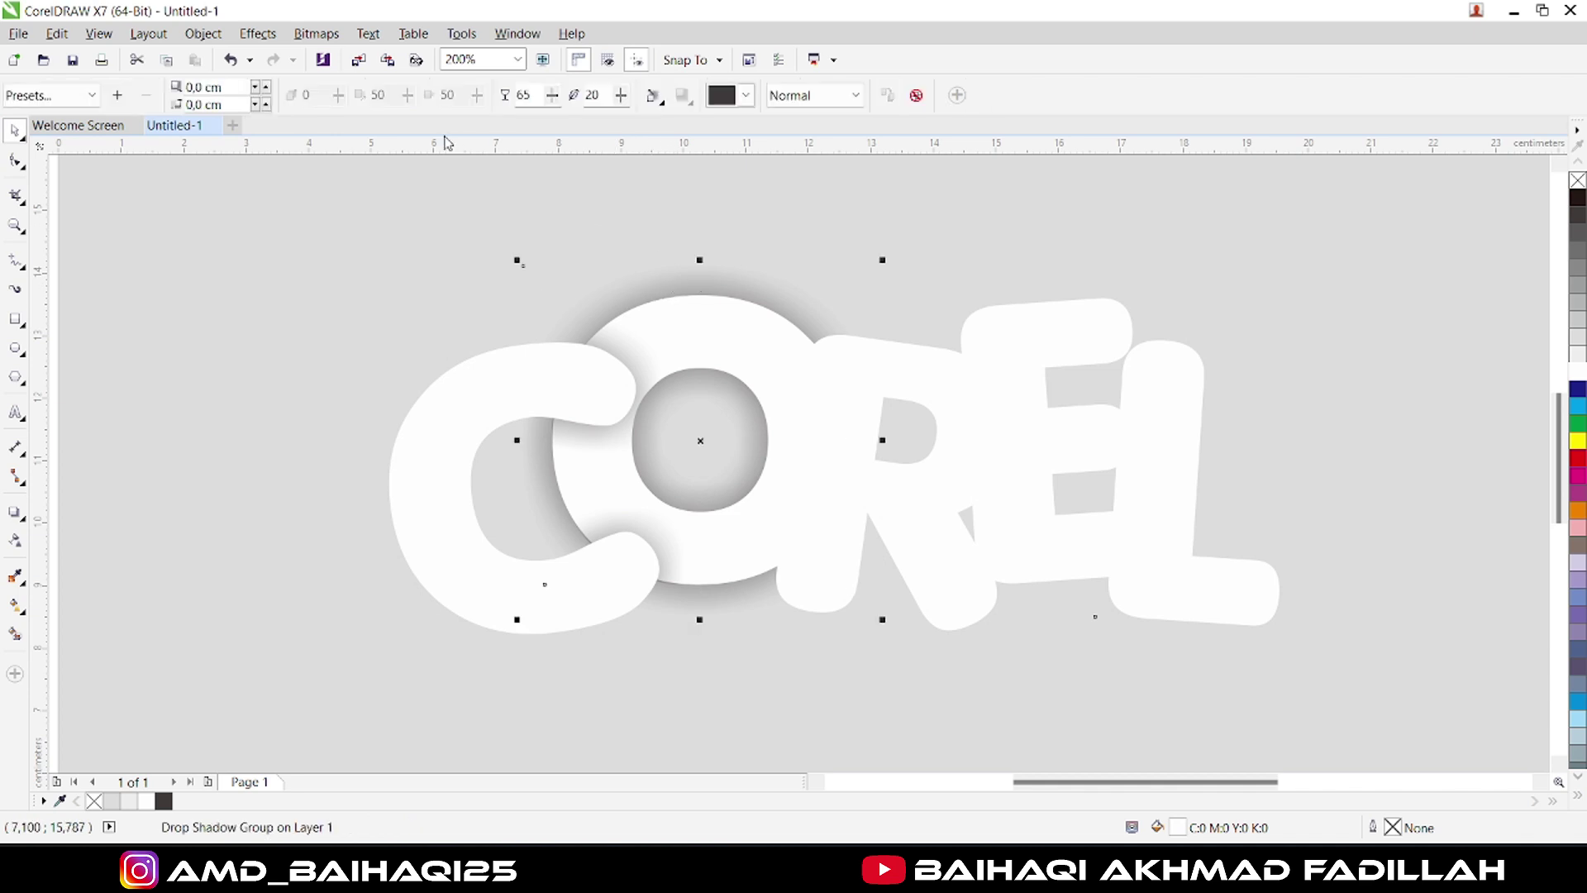
left_click(203, 33)
left_click(327, 322)
Bring the letters C and O together with their shadows to the front of the page, then clear the selection.
scroll(346, 317, "down", 2)
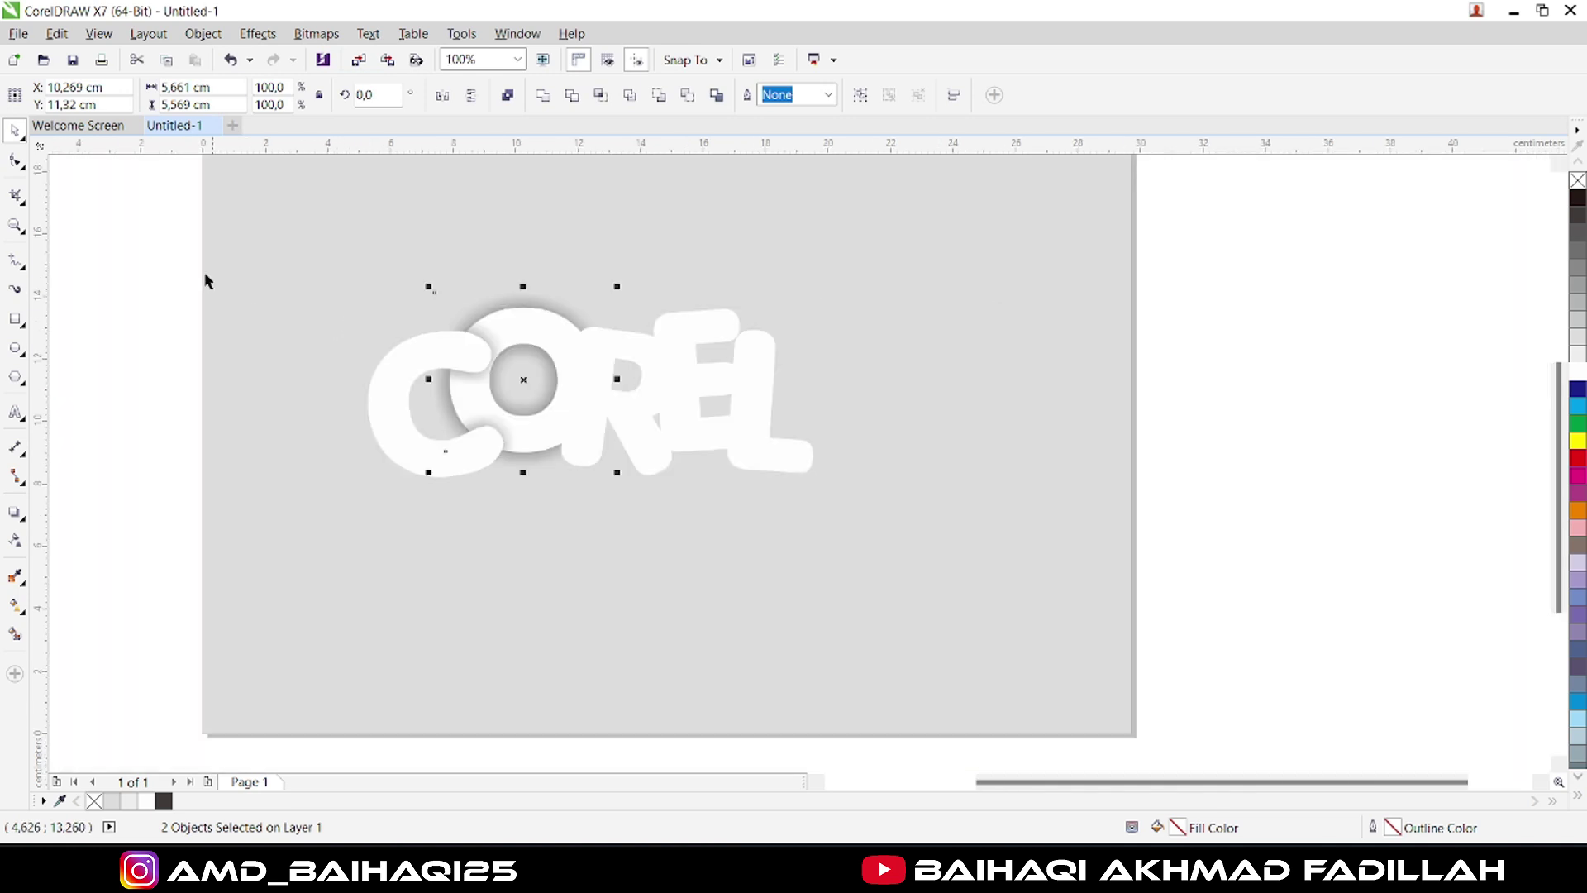
left_click_drag(129, 226, 625, 503)
right_click(520, 331)
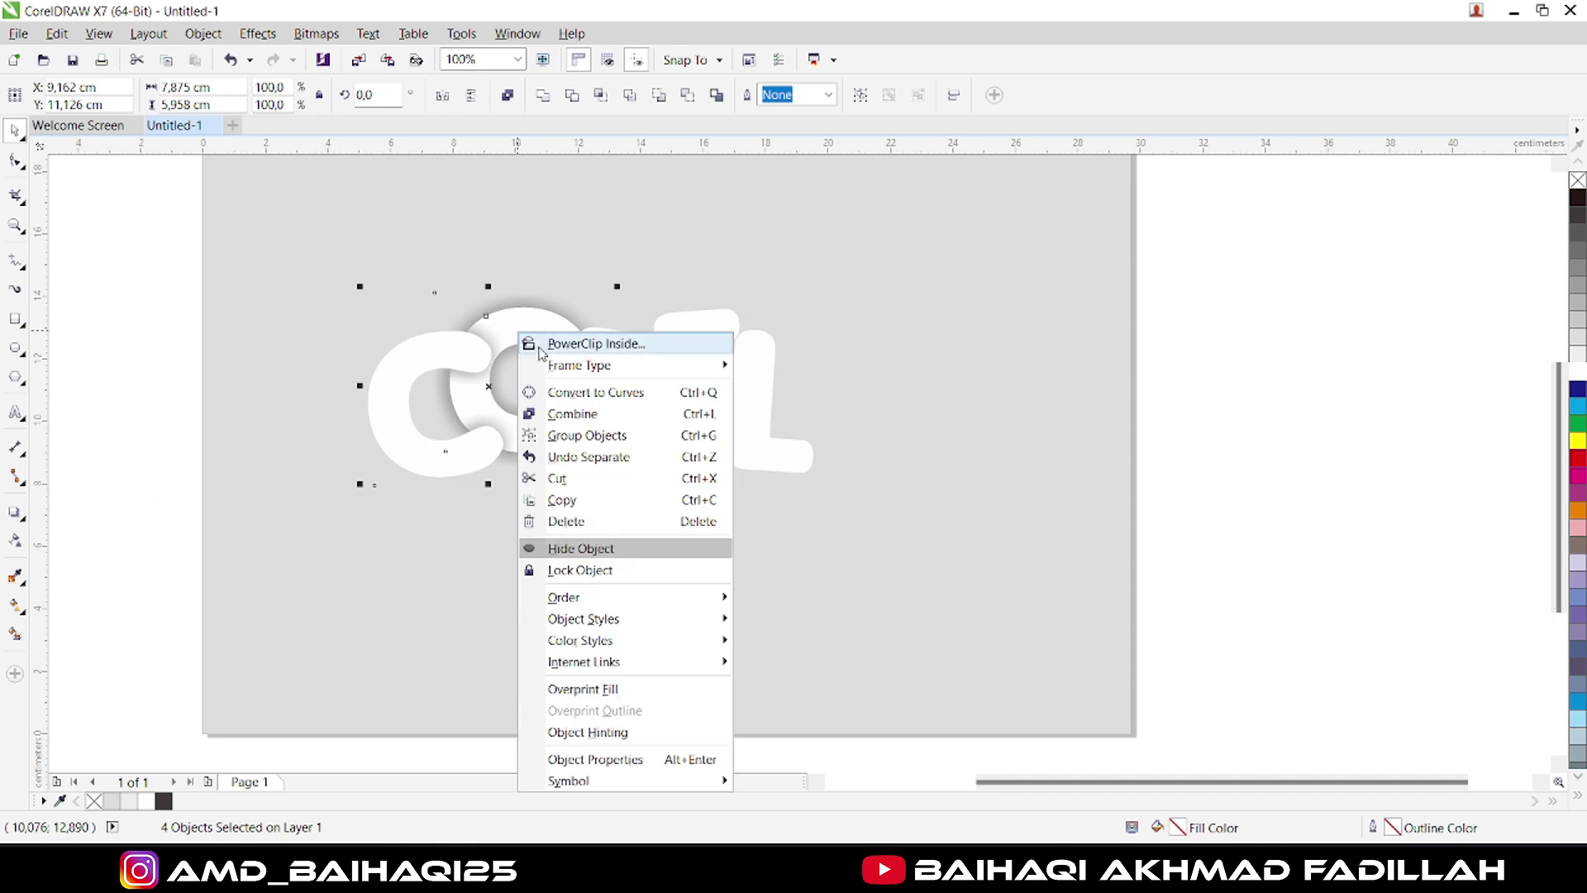
mouse_move(614, 597)
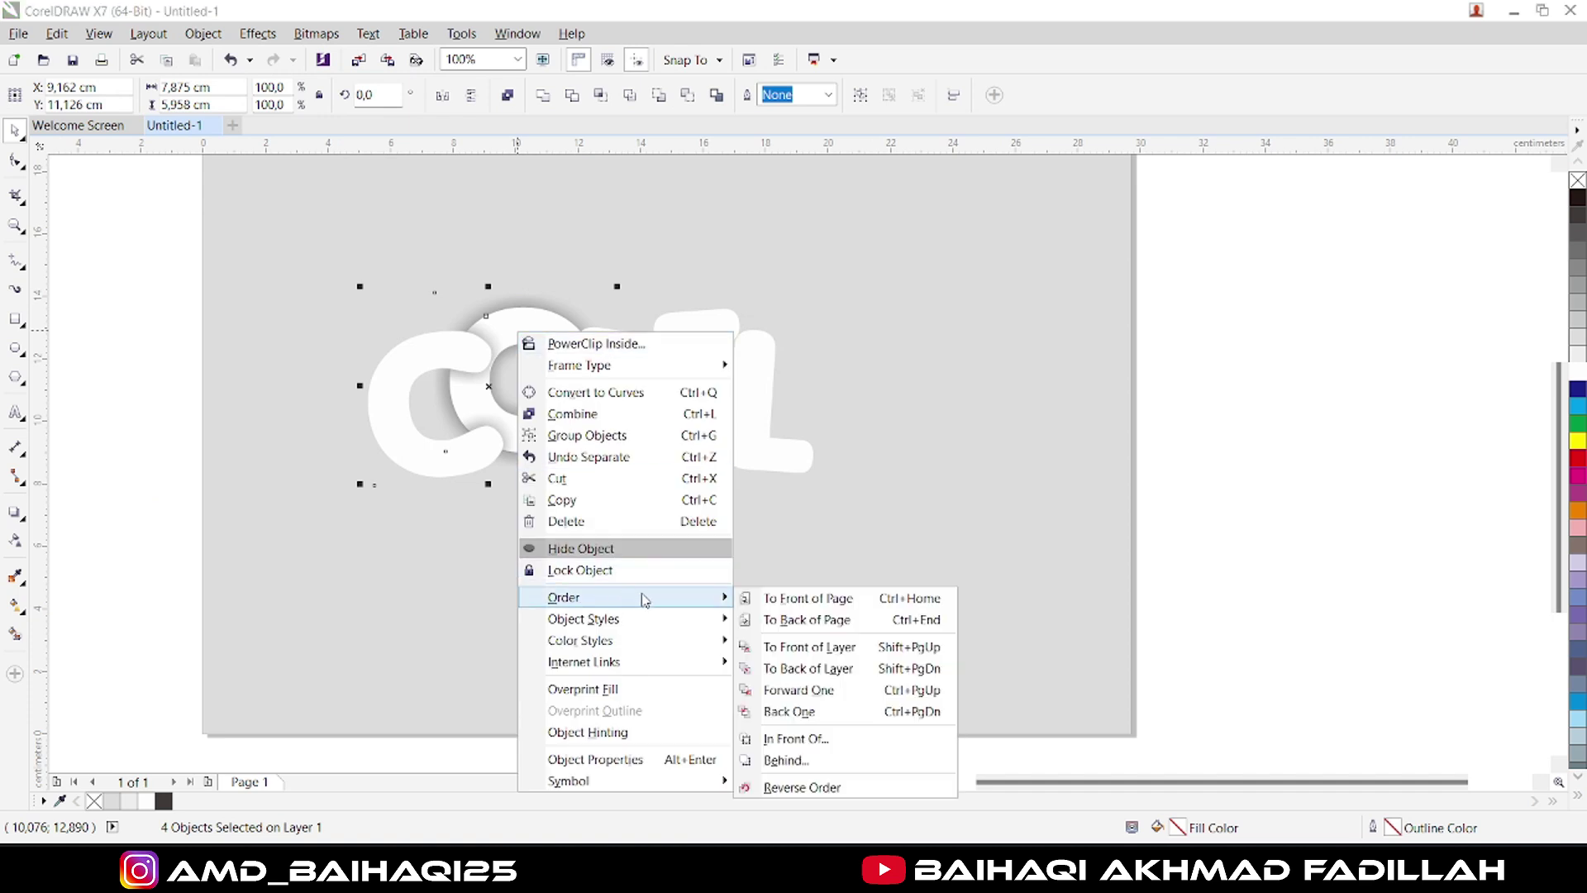
left_click(767, 594)
left_click(772, 326)
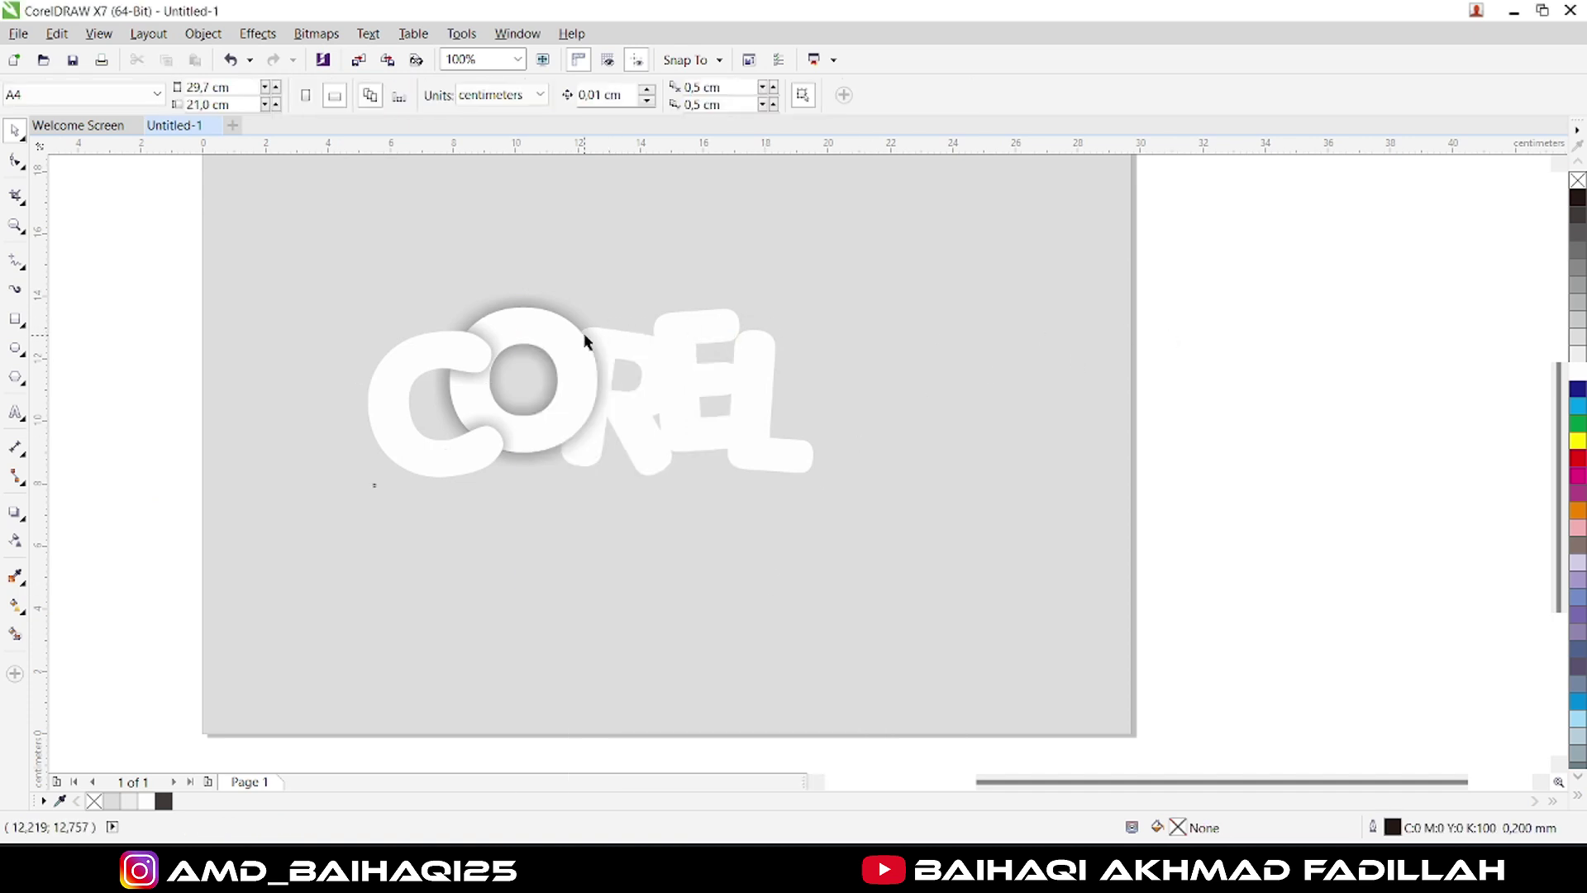
Intersect the O's shadow with the letter R and delete the original shadow around the O.
scroll(627, 351, "up", 1)
left_click(588, 309)
scroll(589, 309, "down", 1)
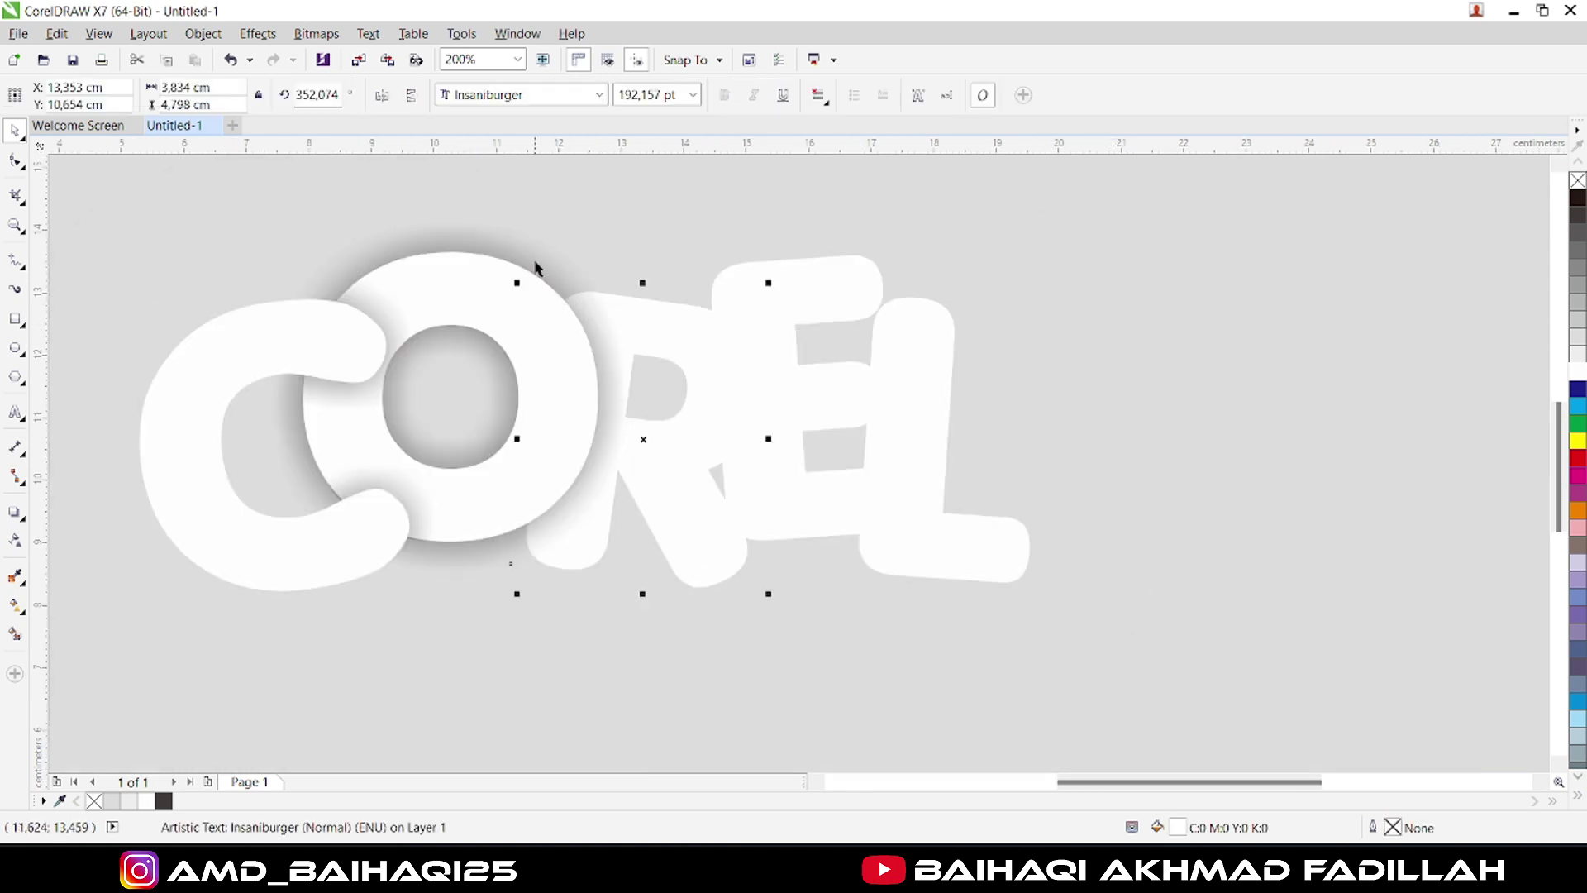
left_click(535, 258, "shift")
left_click(600, 94)
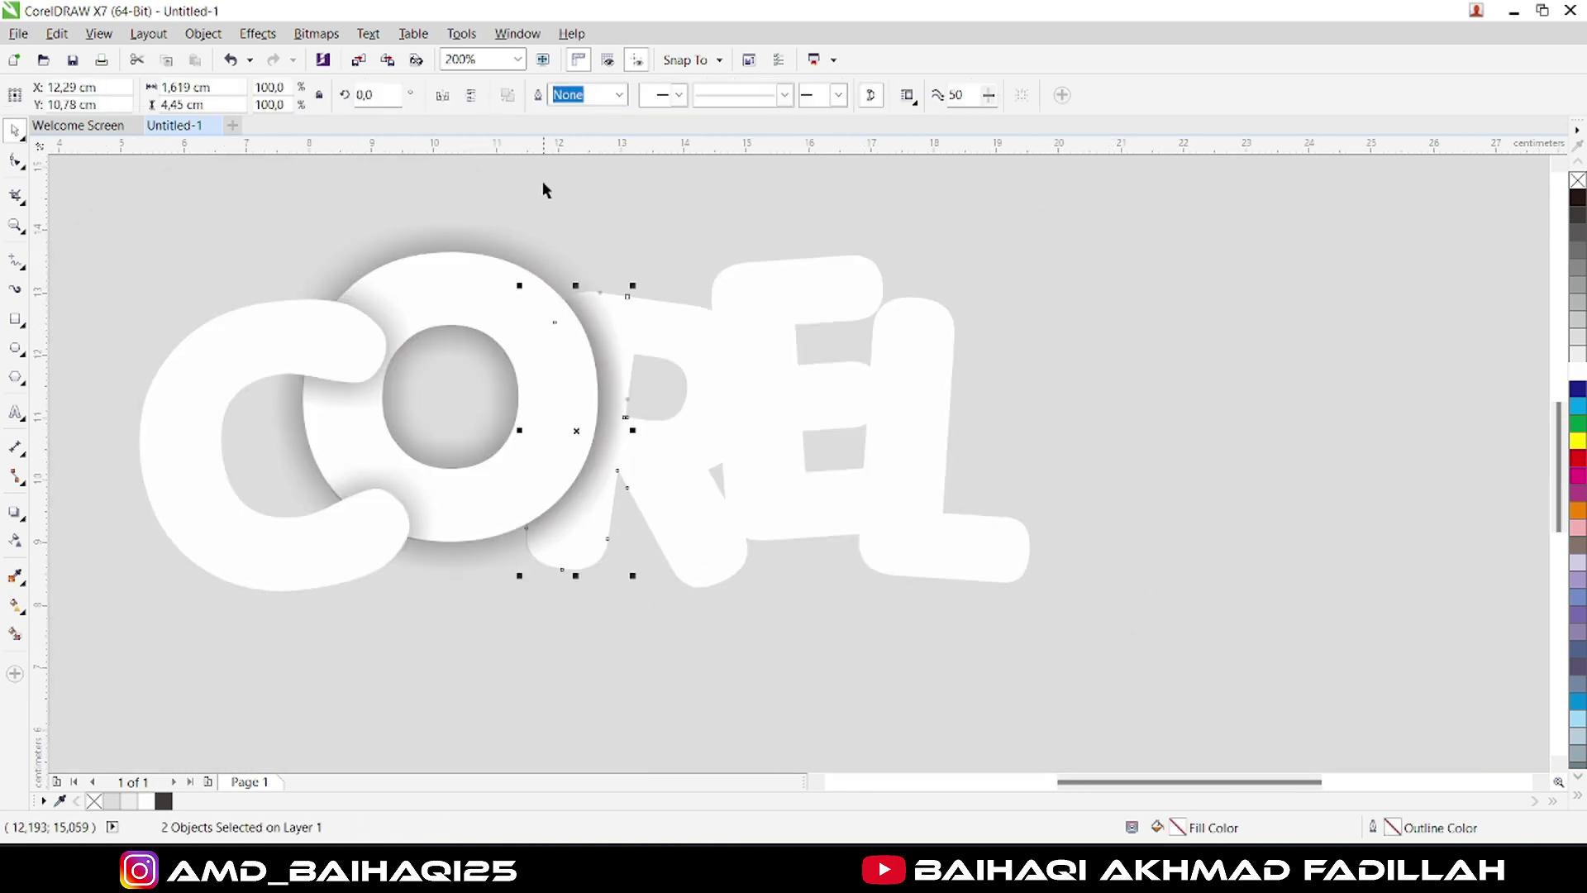
left_click(490, 238)
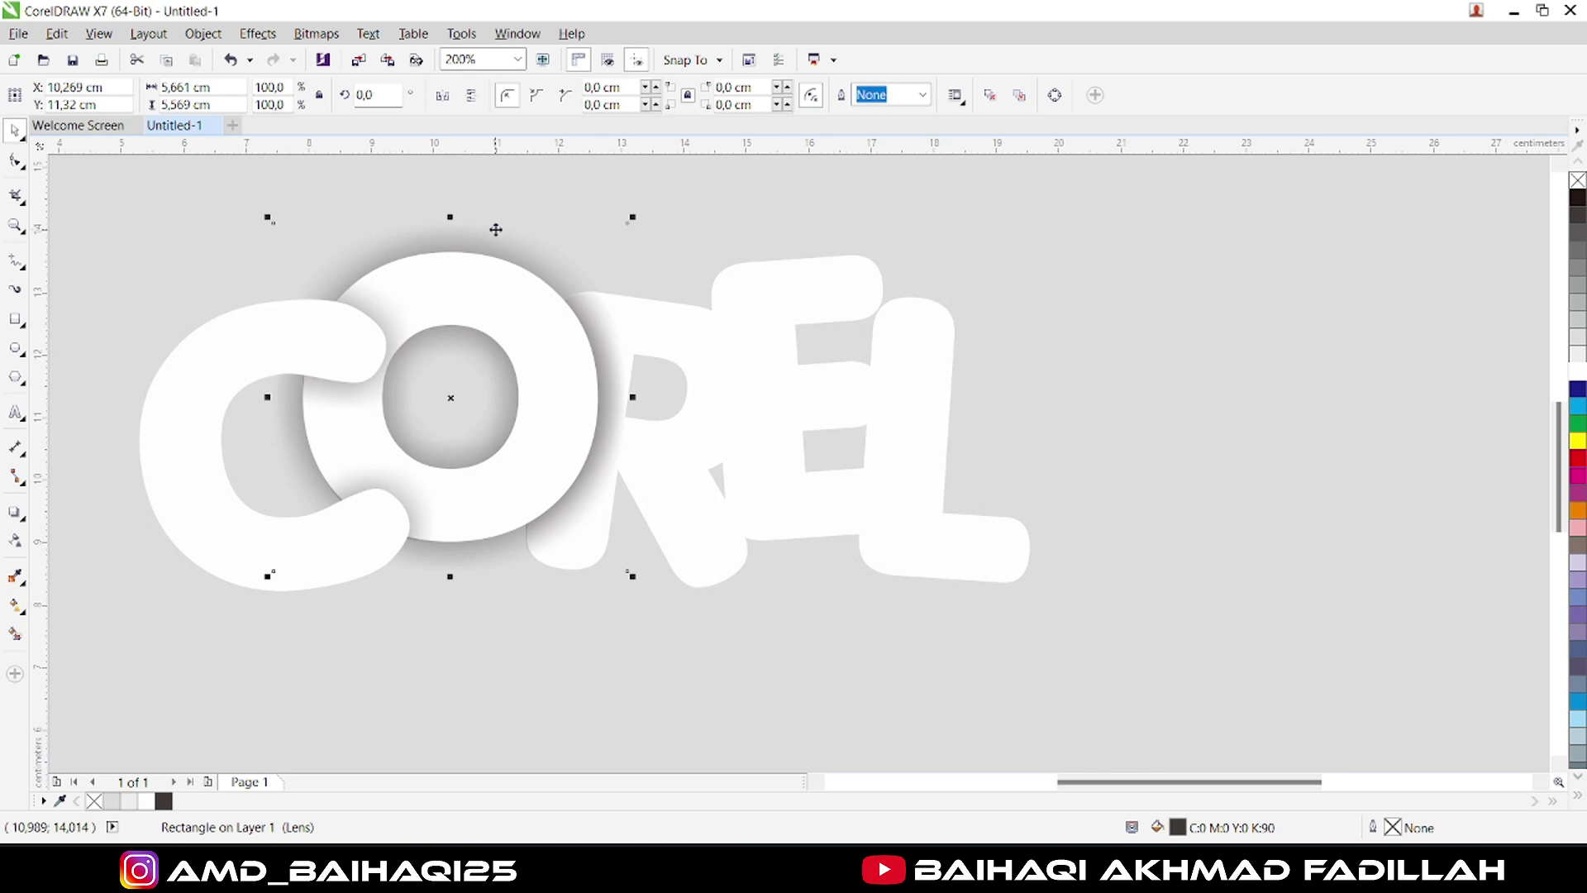
right_click(492, 238)
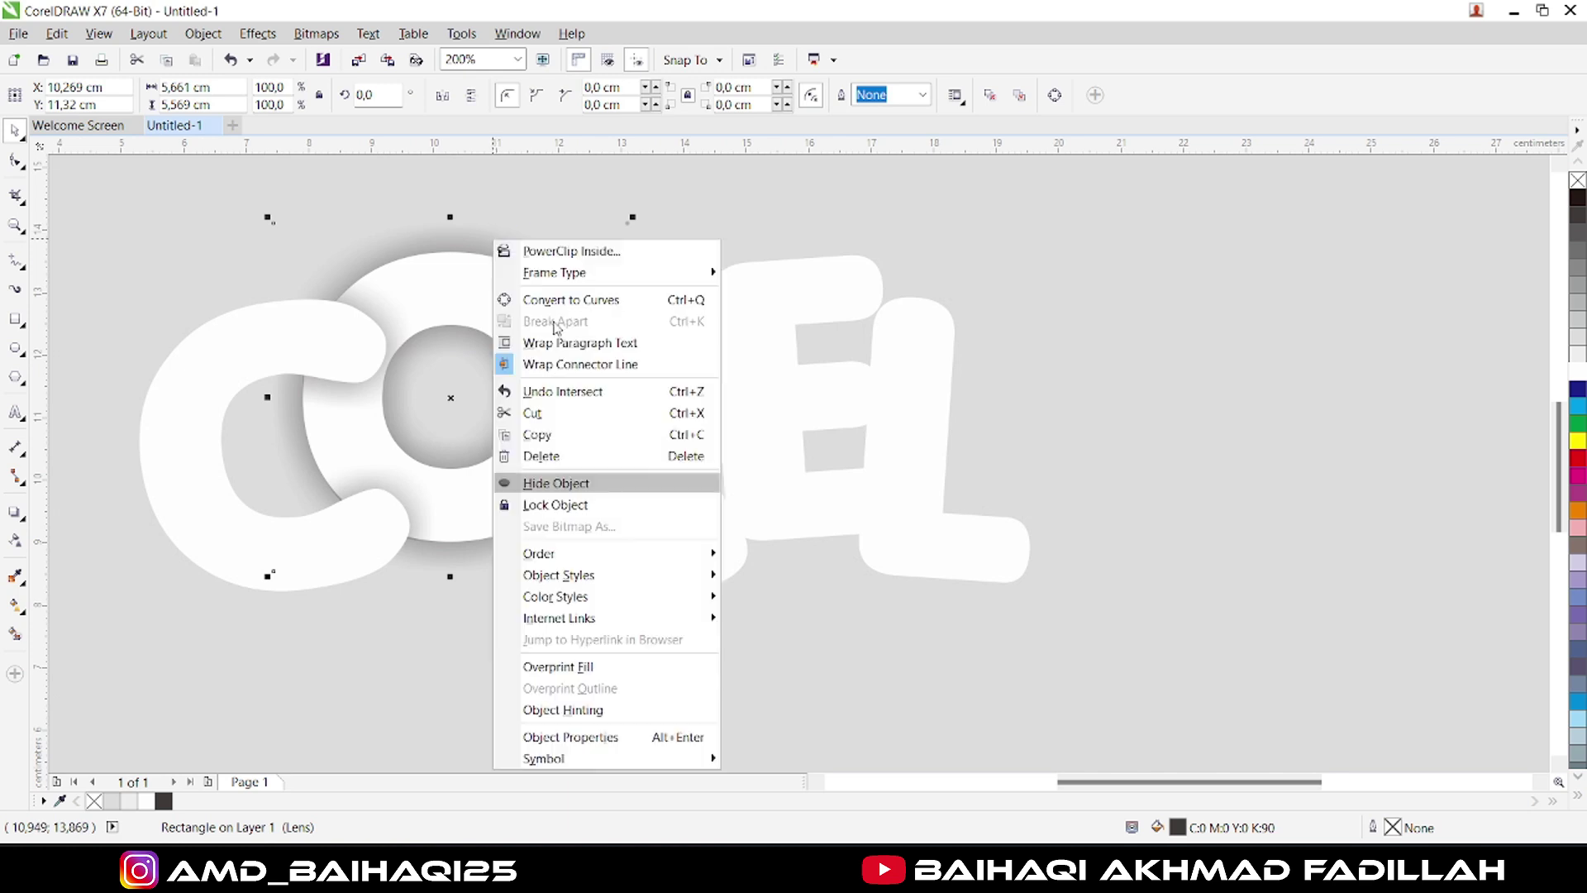
left_click(597, 483)
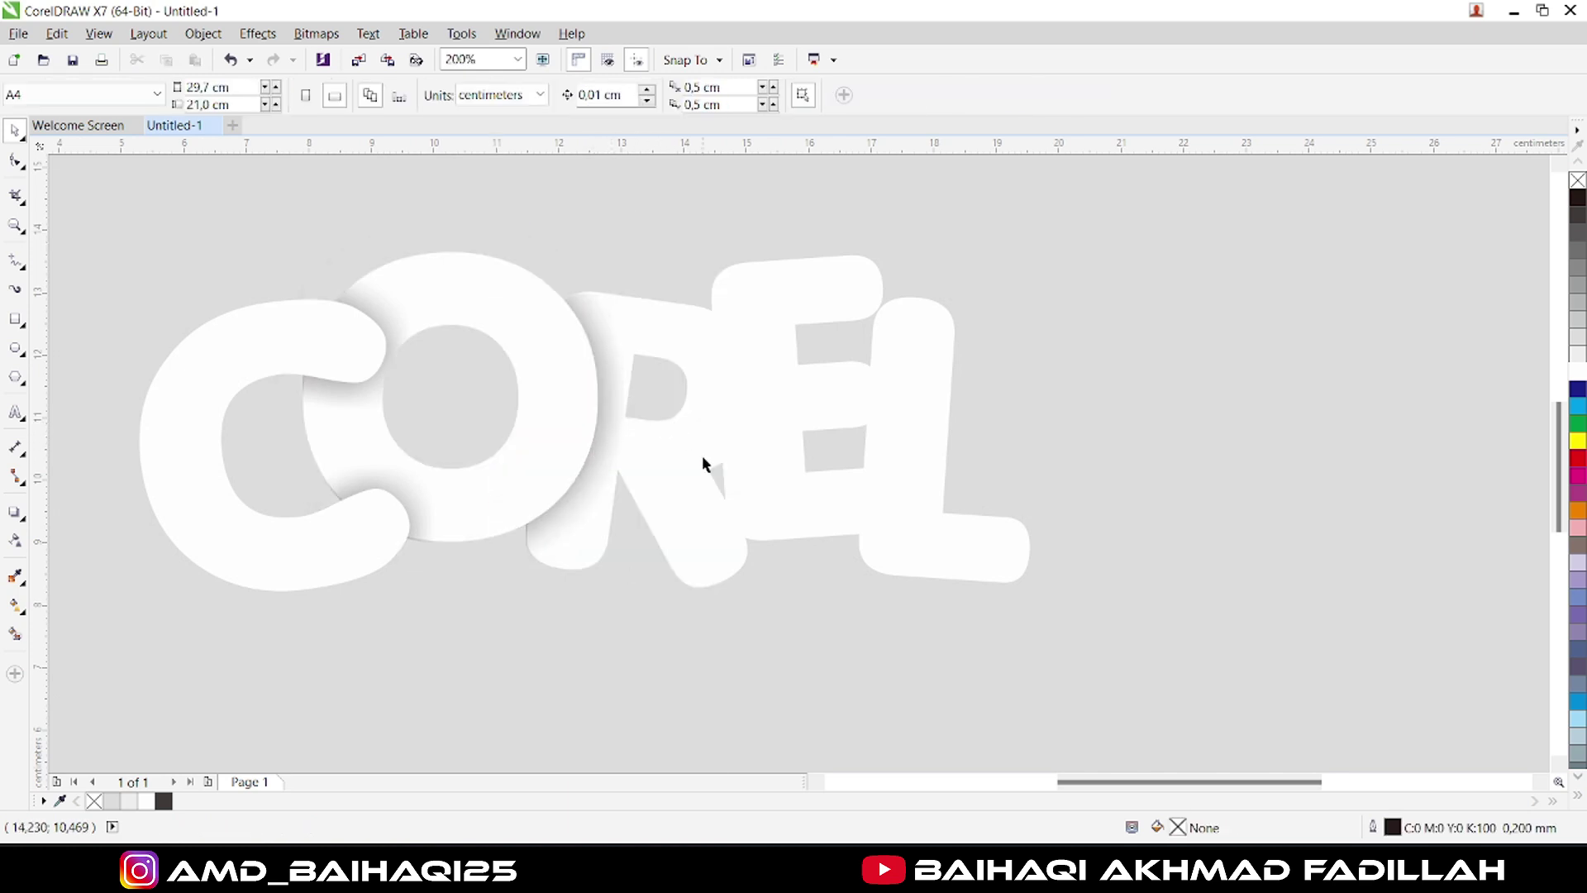
Apply a drop shadow with the Small Glow preset to the letter R.
left_click(708, 546)
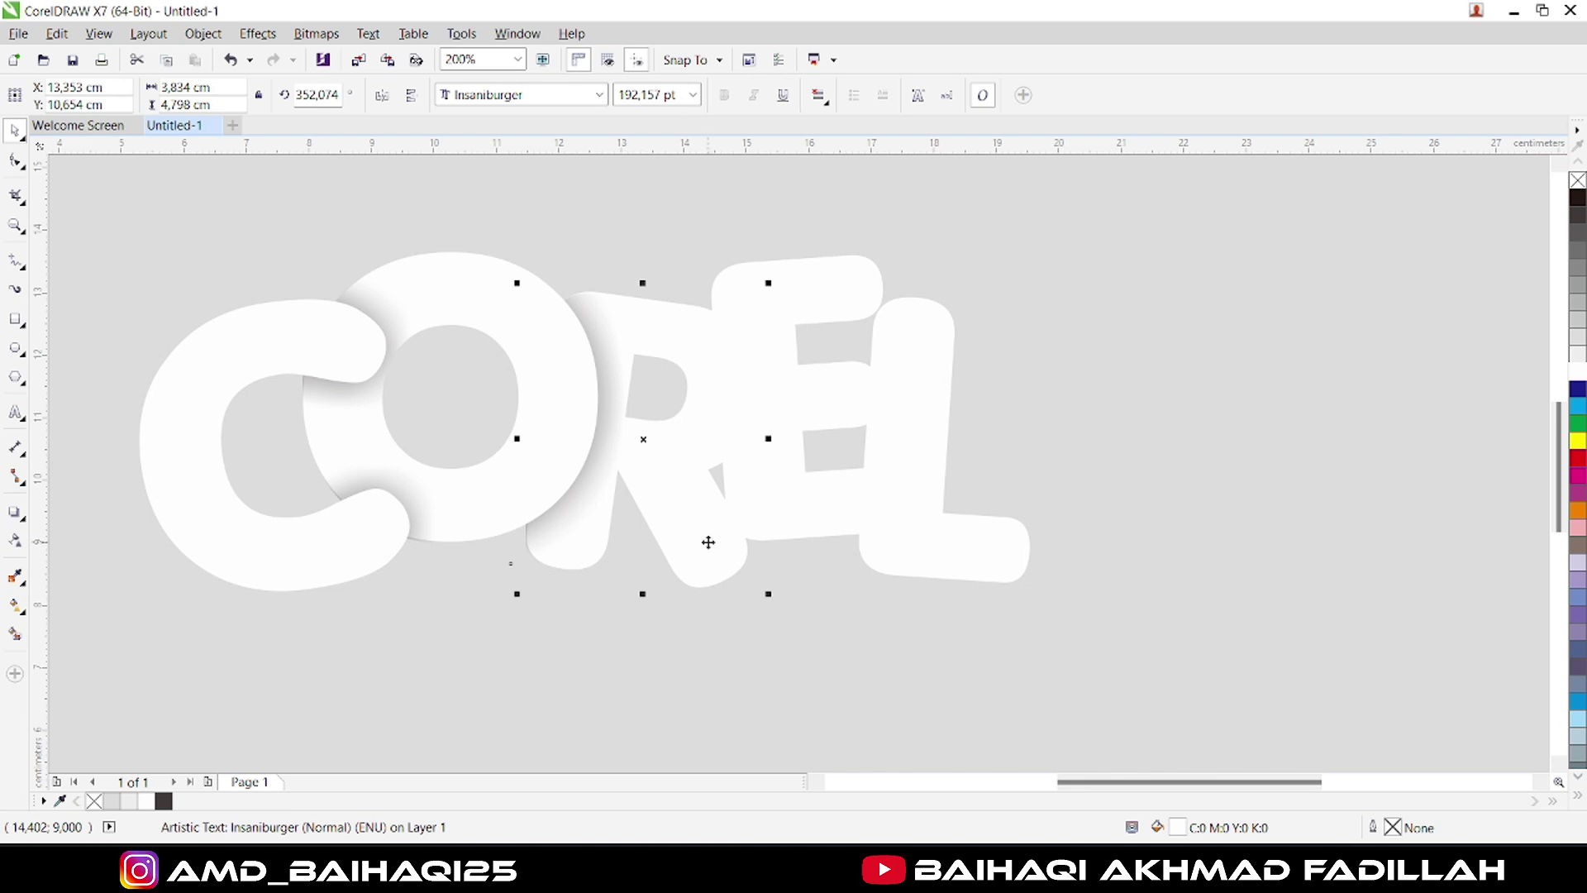
left_click(17, 514)
left_click(51, 95)
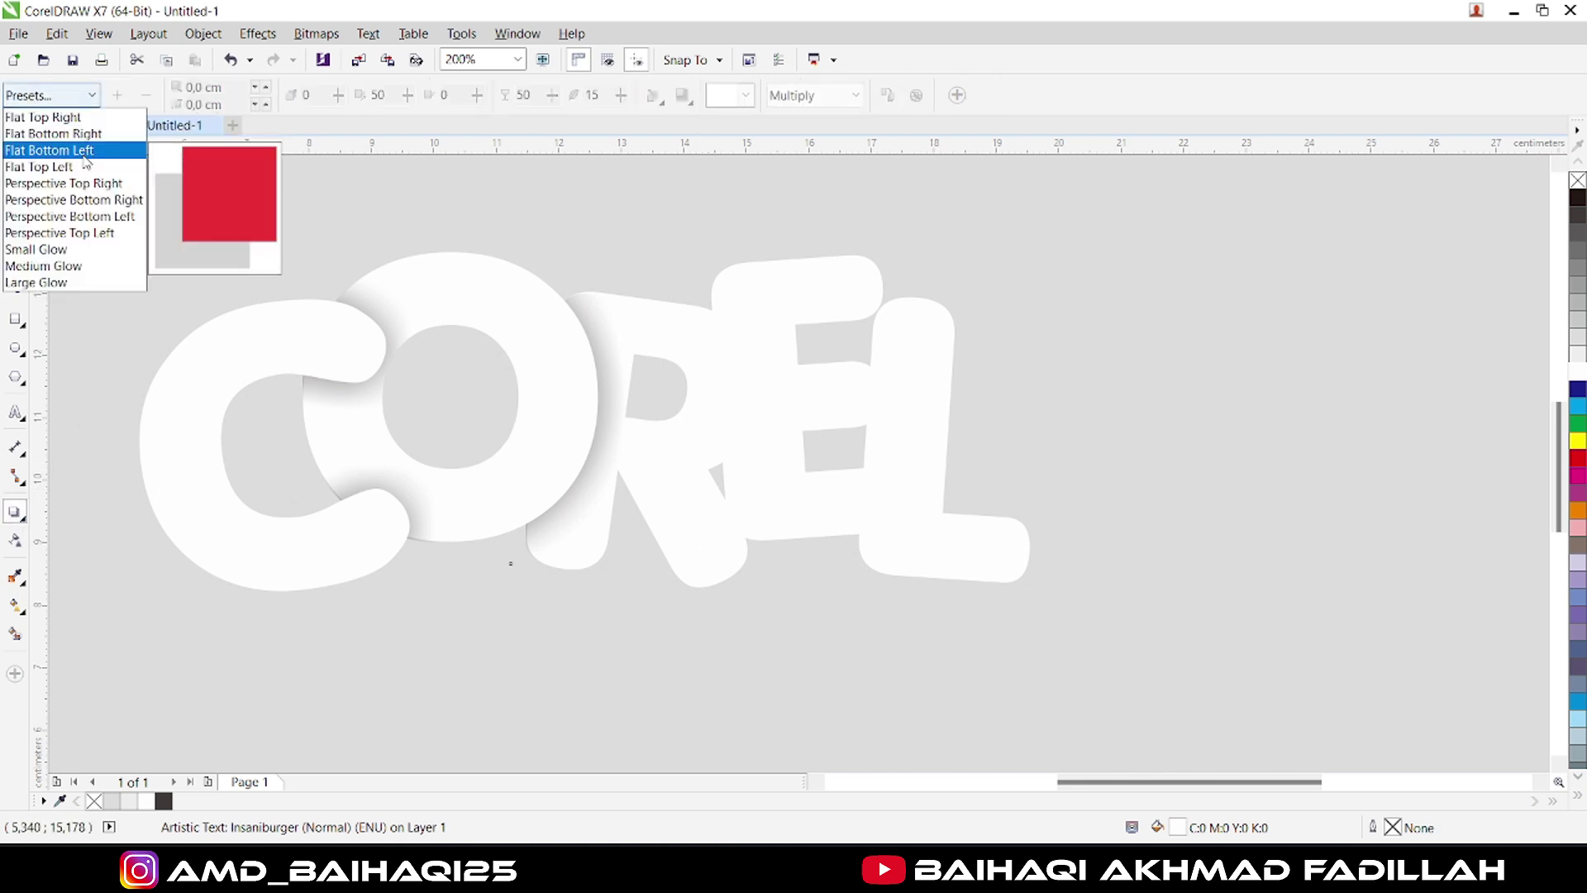
left_click(72, 253)
Set the R's drop shadow color to 90% black and its opacity to 65.
left_click(747, 95)
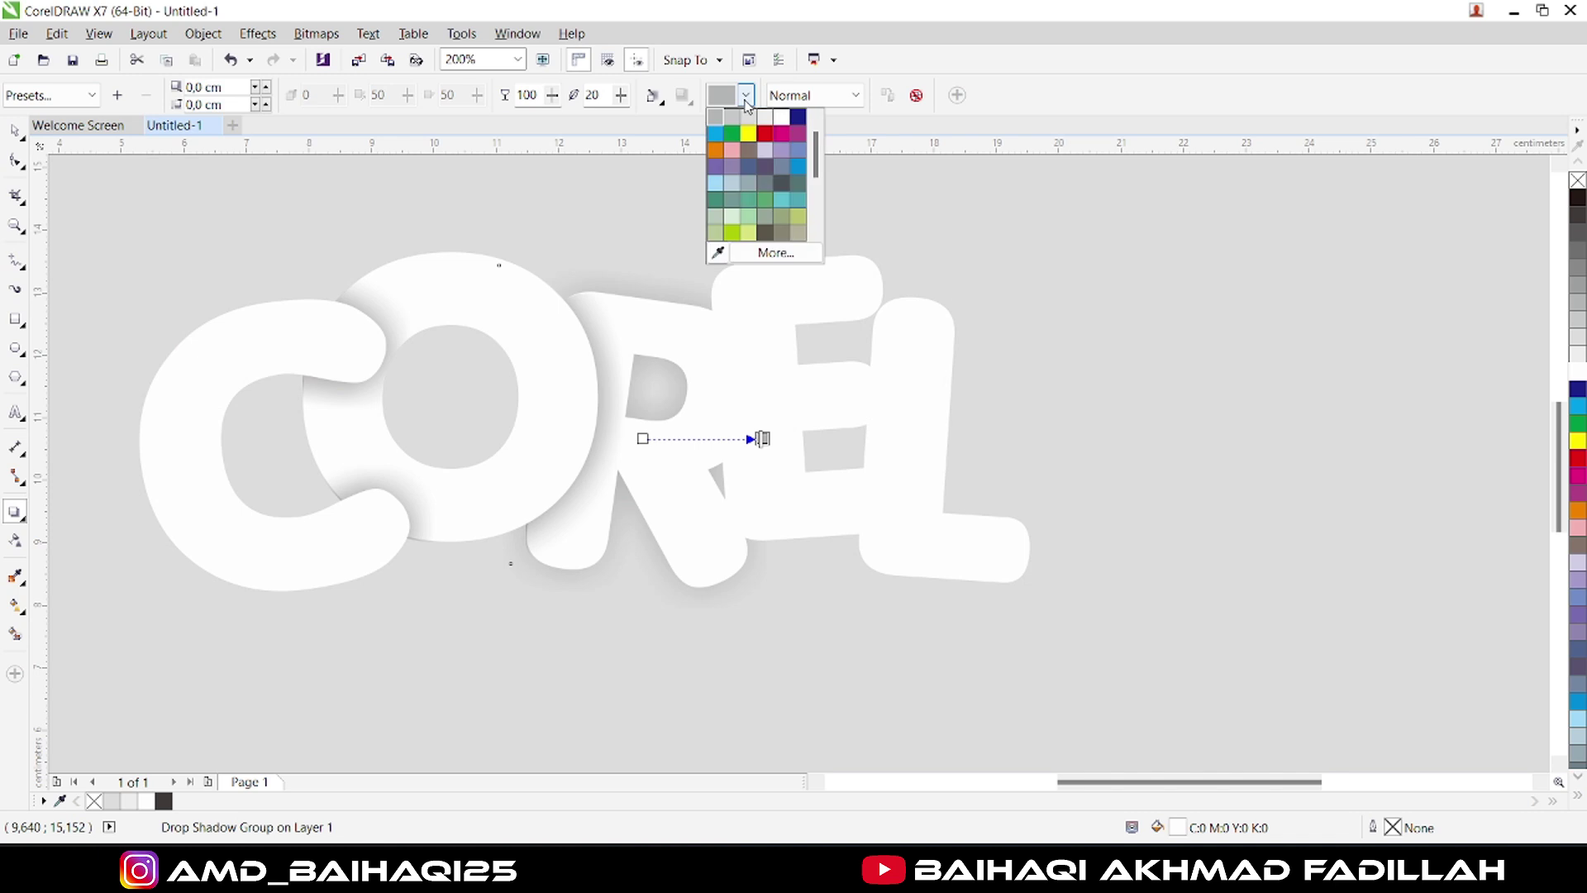
left_click_drag(821, 157, 821, 124)
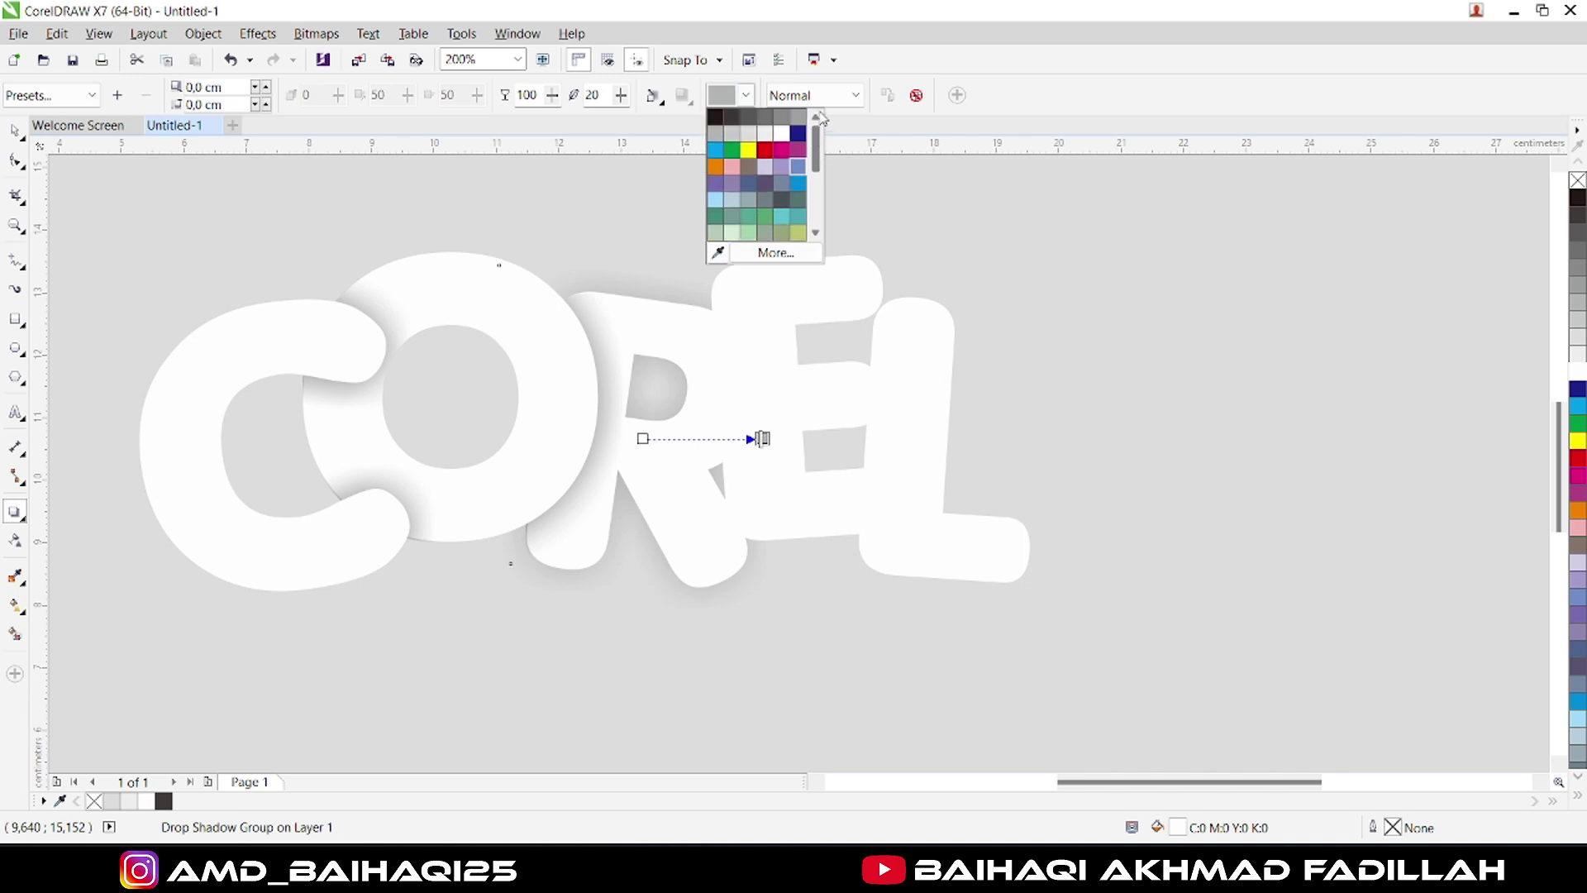
left_click(742, 120)
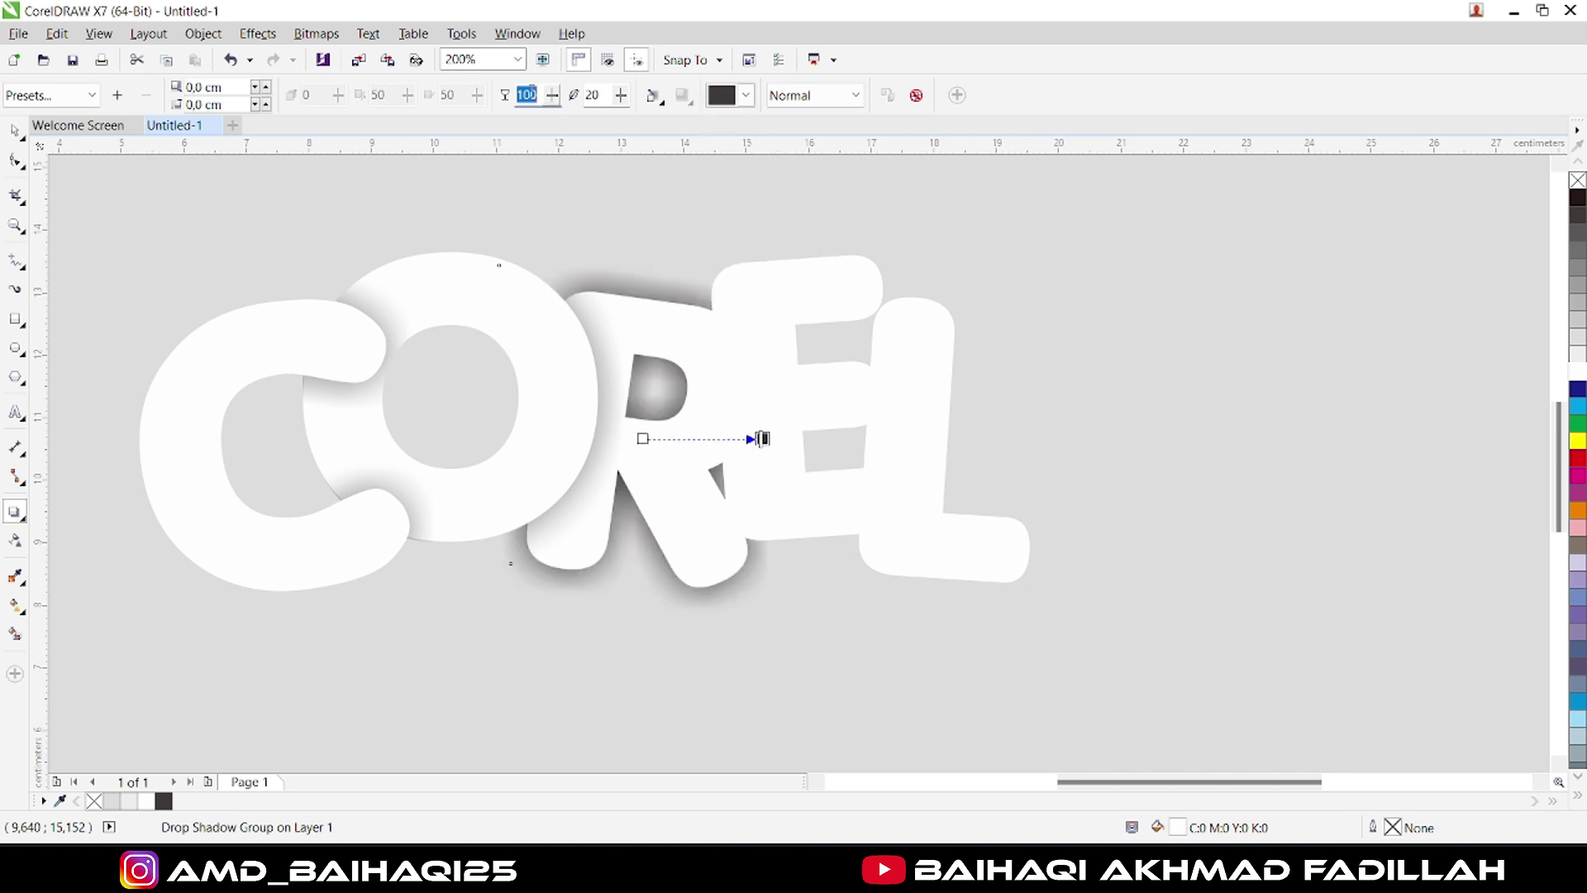
type("65")
key("Return")
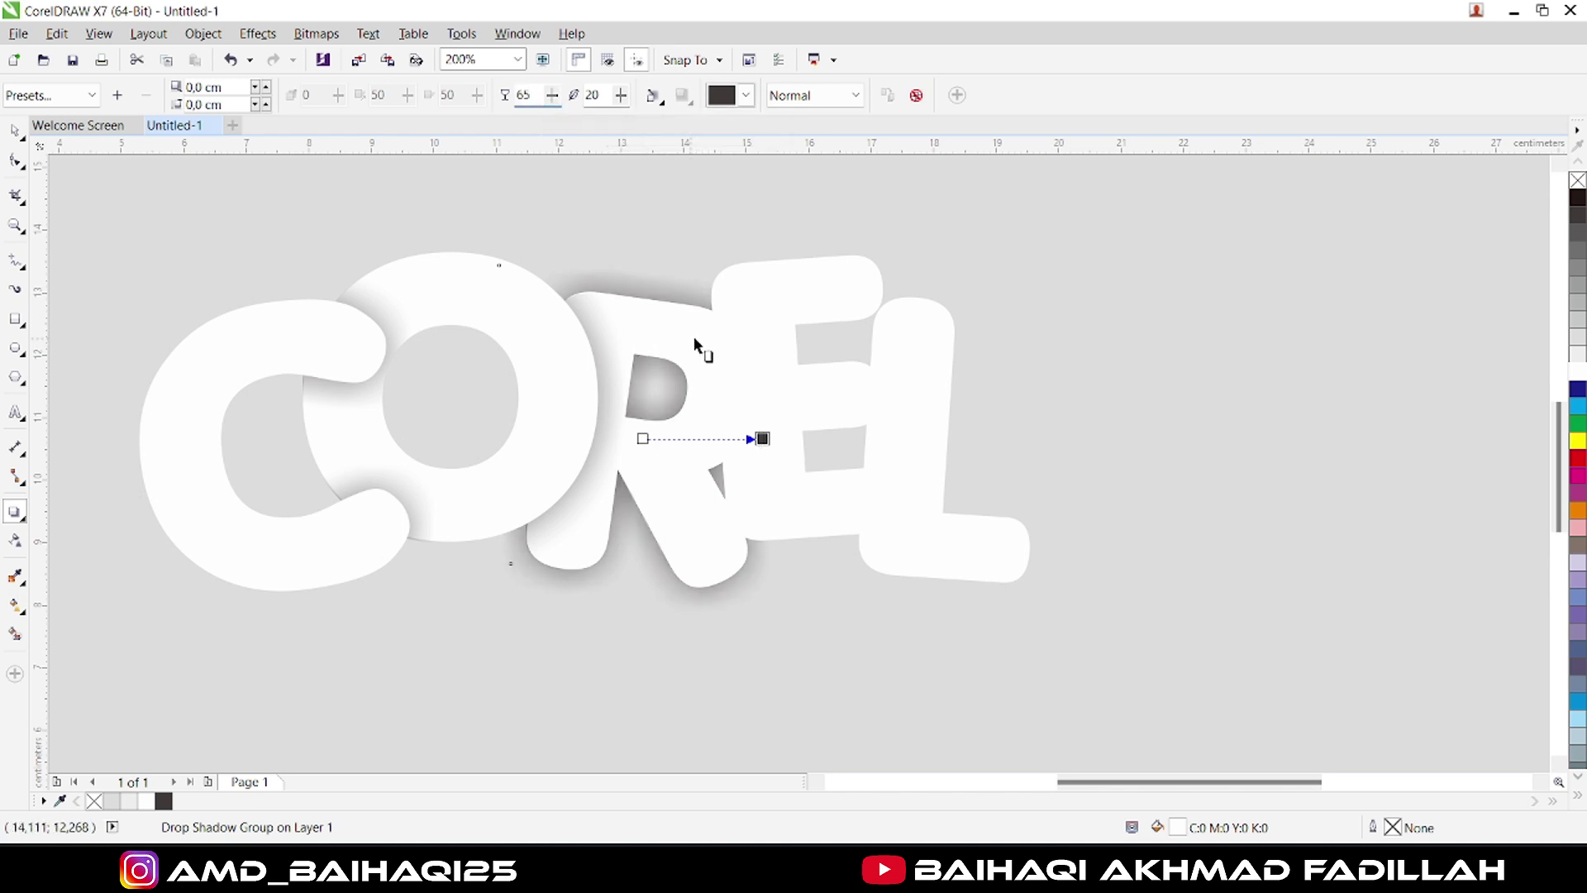
Select the letter R's drop shadow group and break it apart into letter and shadow.
key("space")
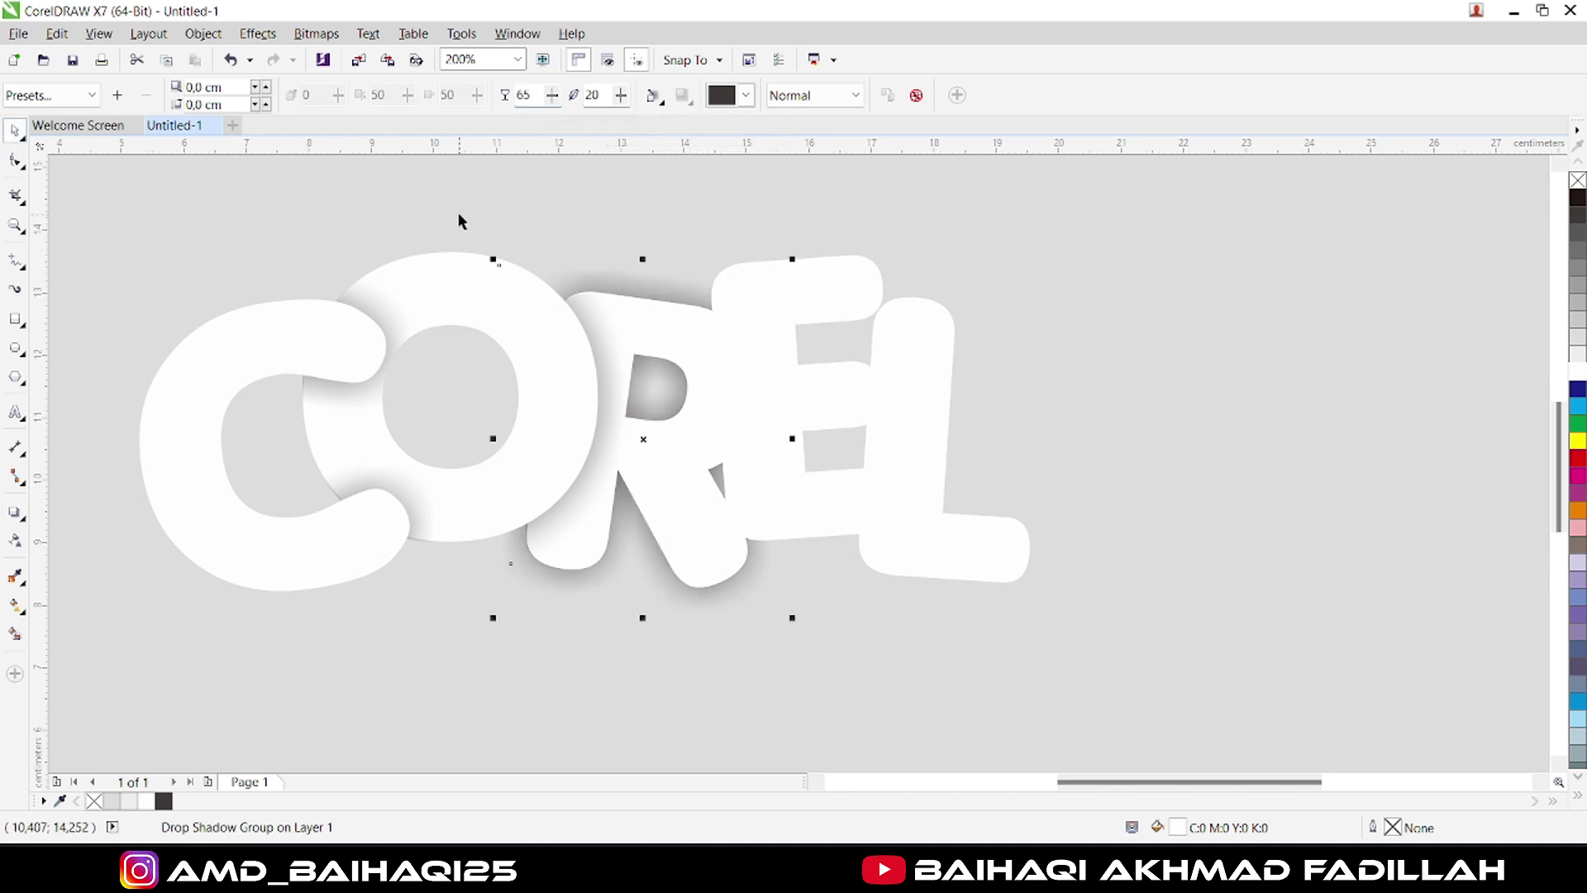
left_click(634, 291)
left_click(634, 291)
left_click(203, 33)
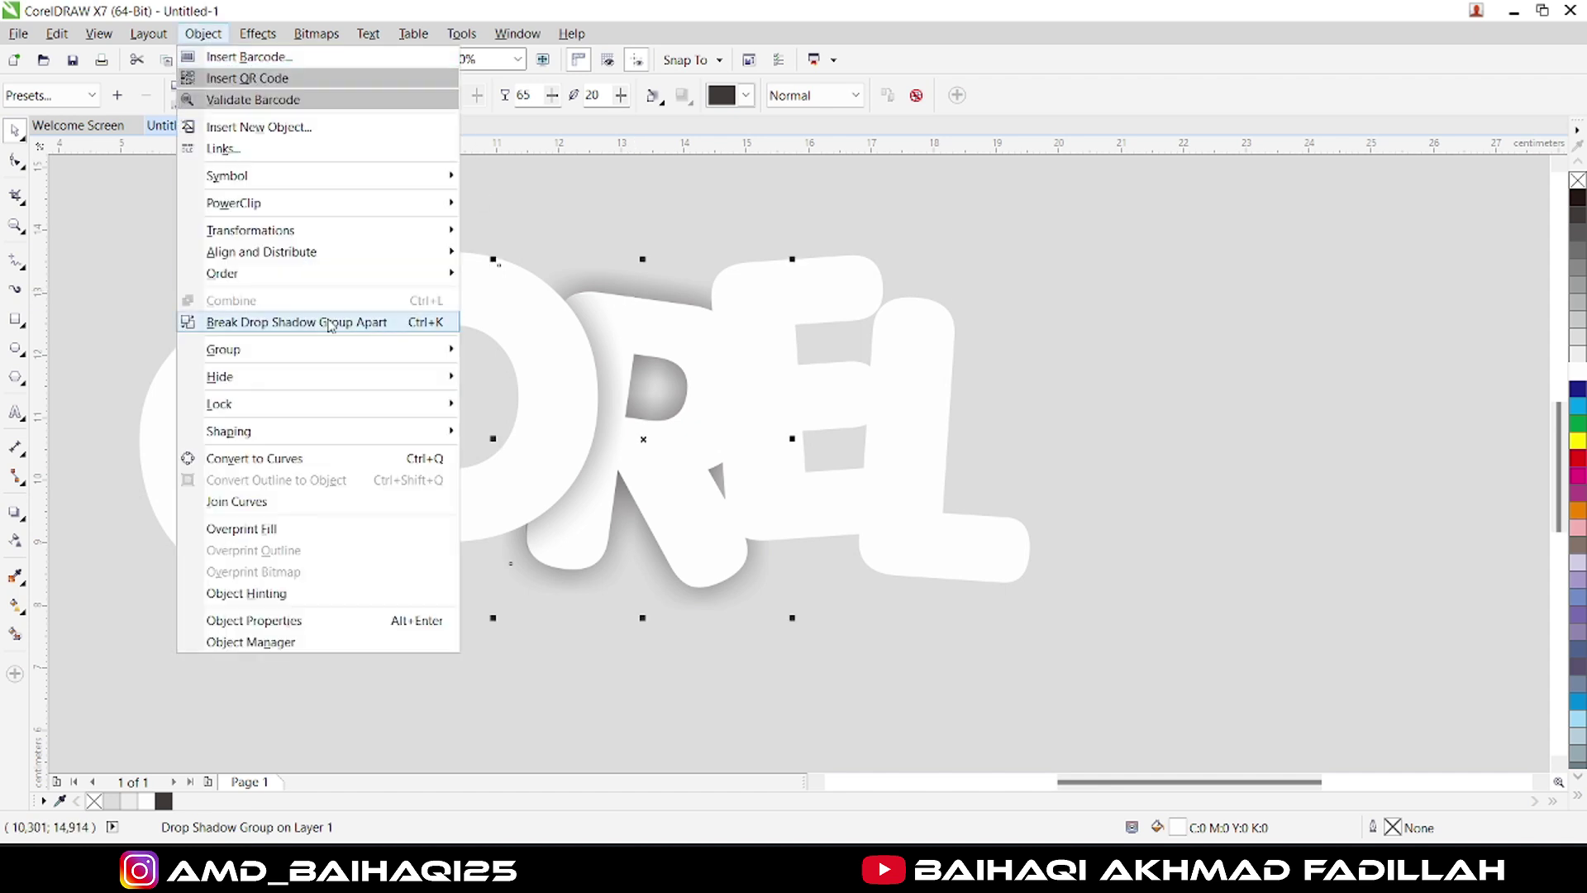
left_click(330, 322)
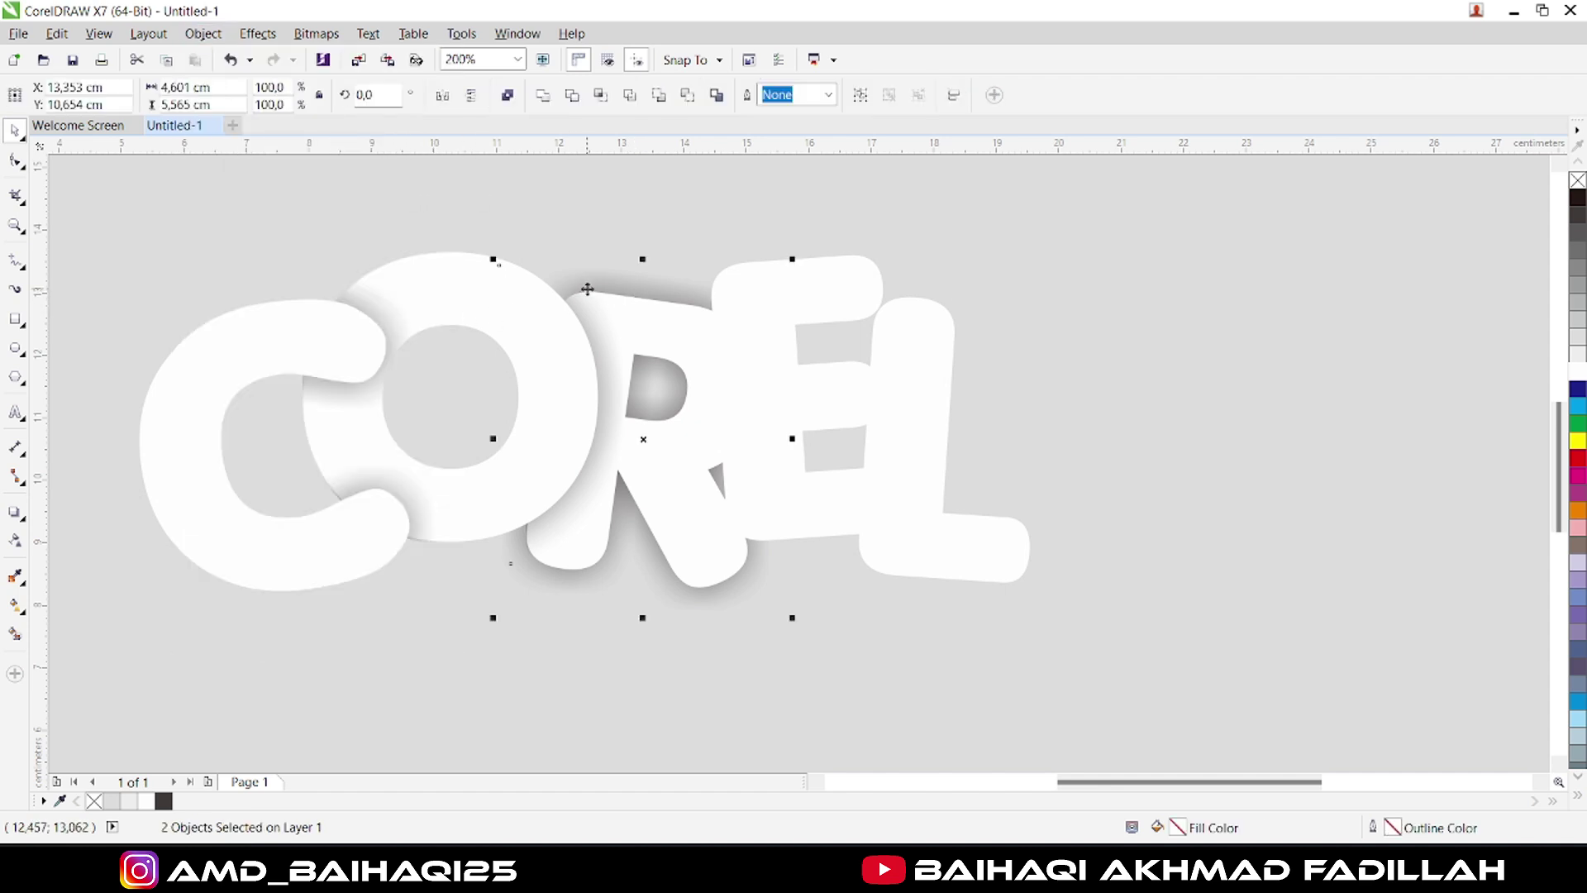
Bring the letters C, O and R together with their shadows to the front of the page.
scroll(587, 288, "down", 1)
left_click_drag(152, 204, 716, 496)
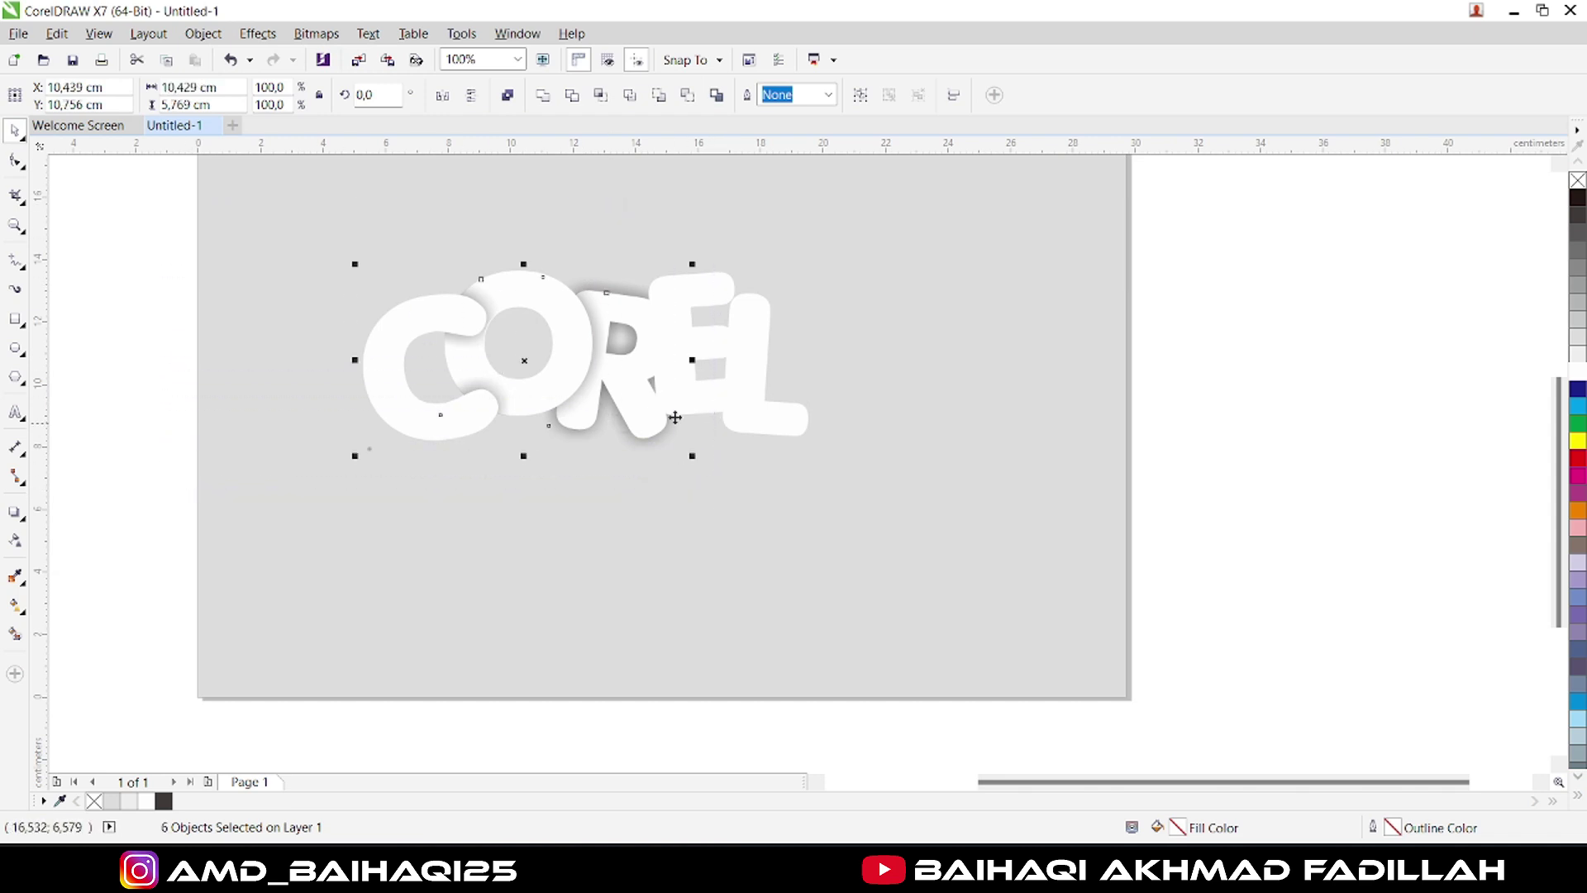
right_click(612, 311)
mouse_move(699, 577)
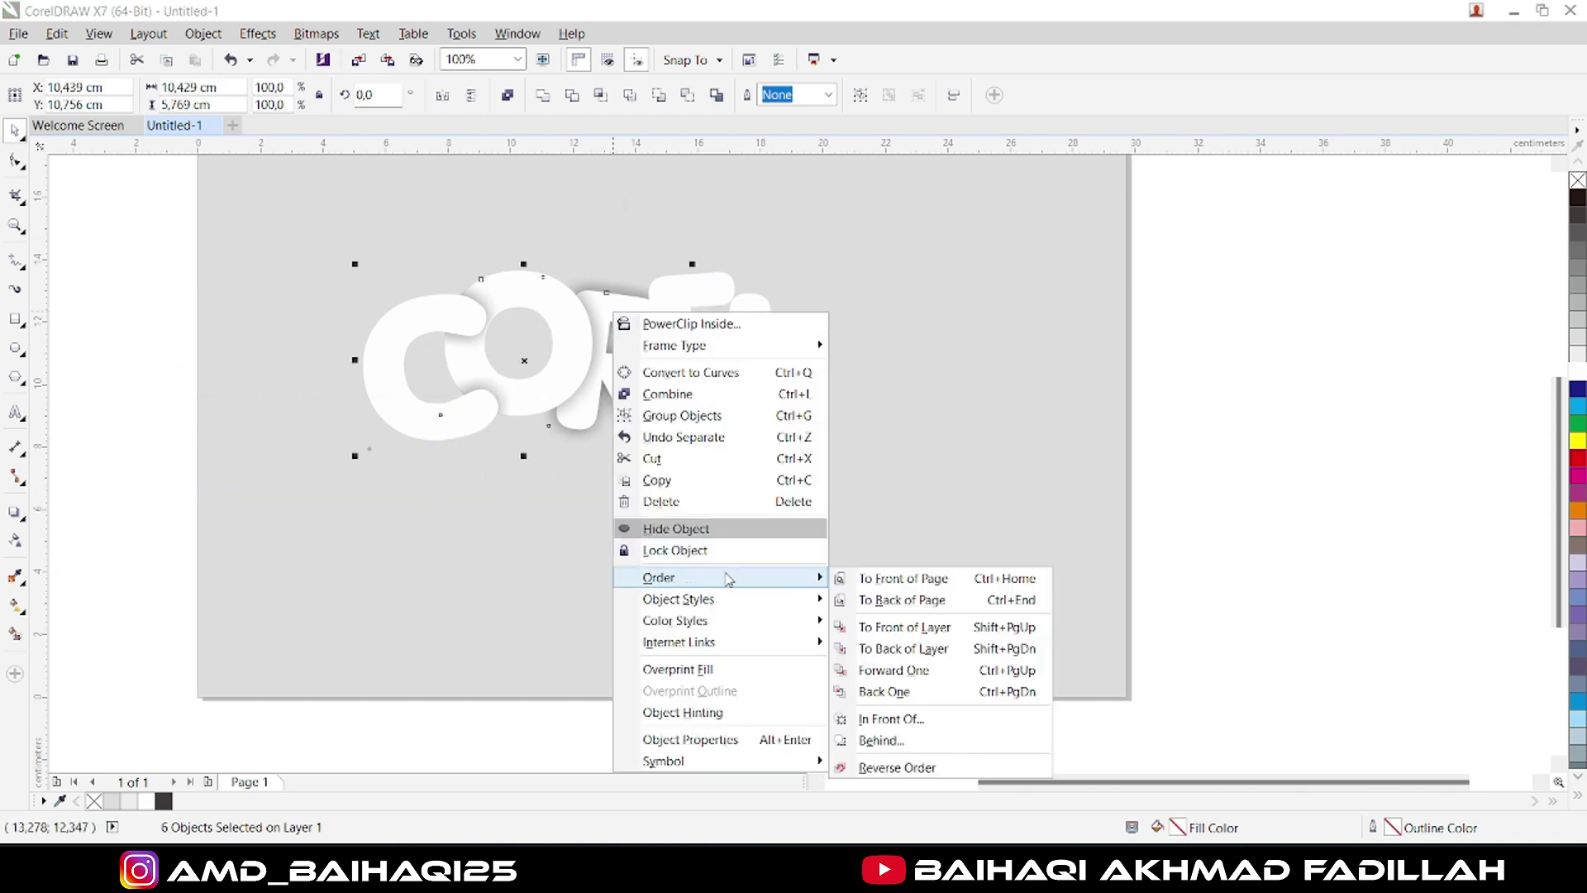
left_click(909, 587)
Intersect the R's shadow with the letter E and delete the original shadow around the R.
scroll(677, 306, "up", 3)
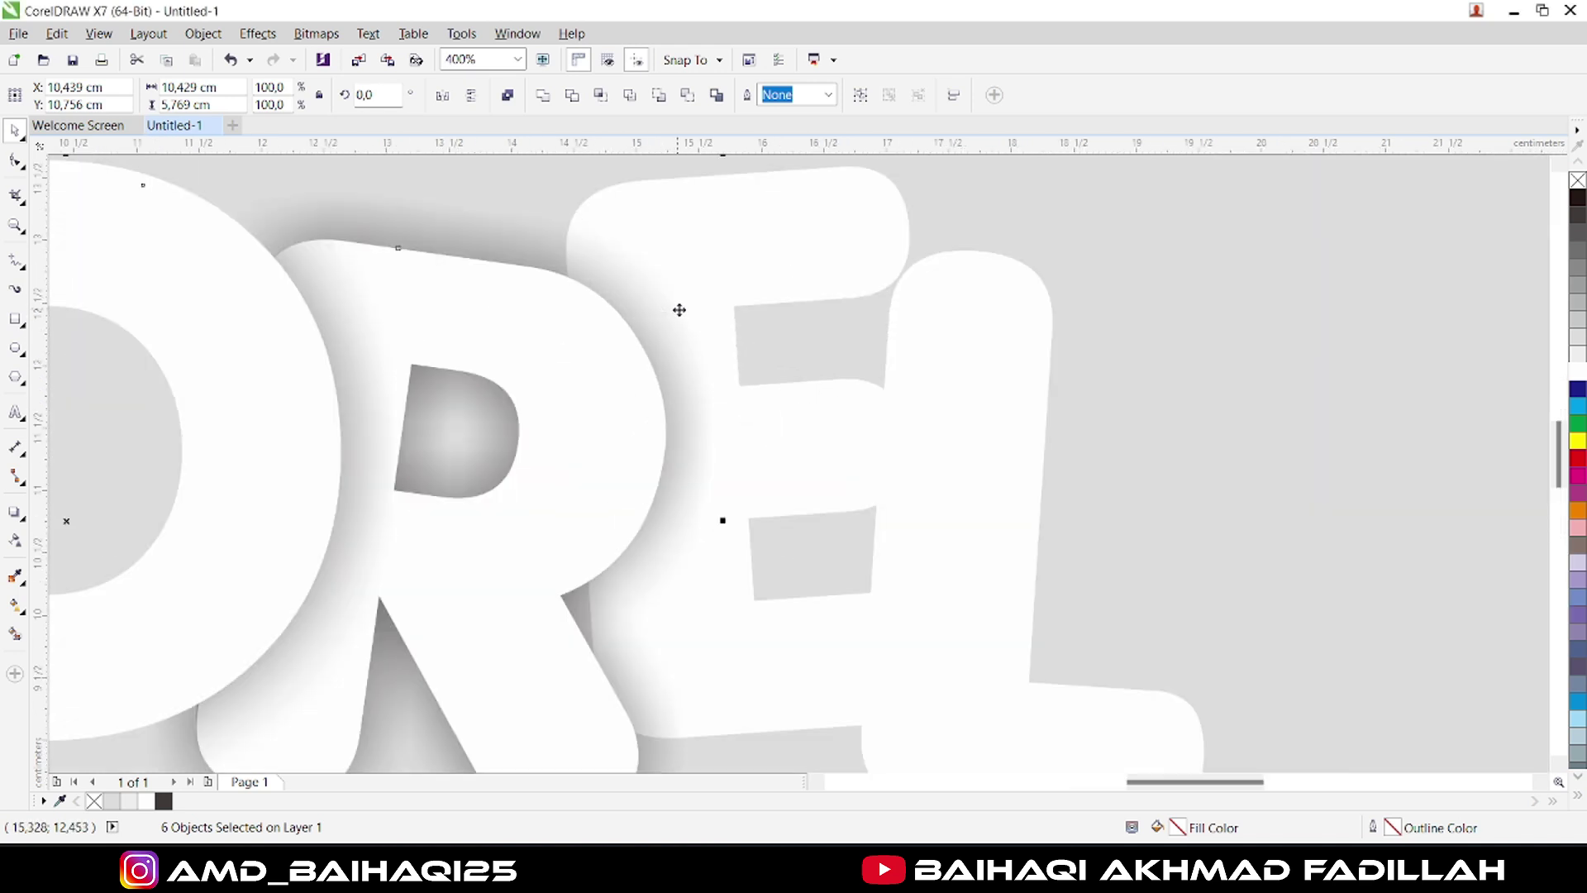
left_click(801, 250)
left_click(507, 240, "shift")
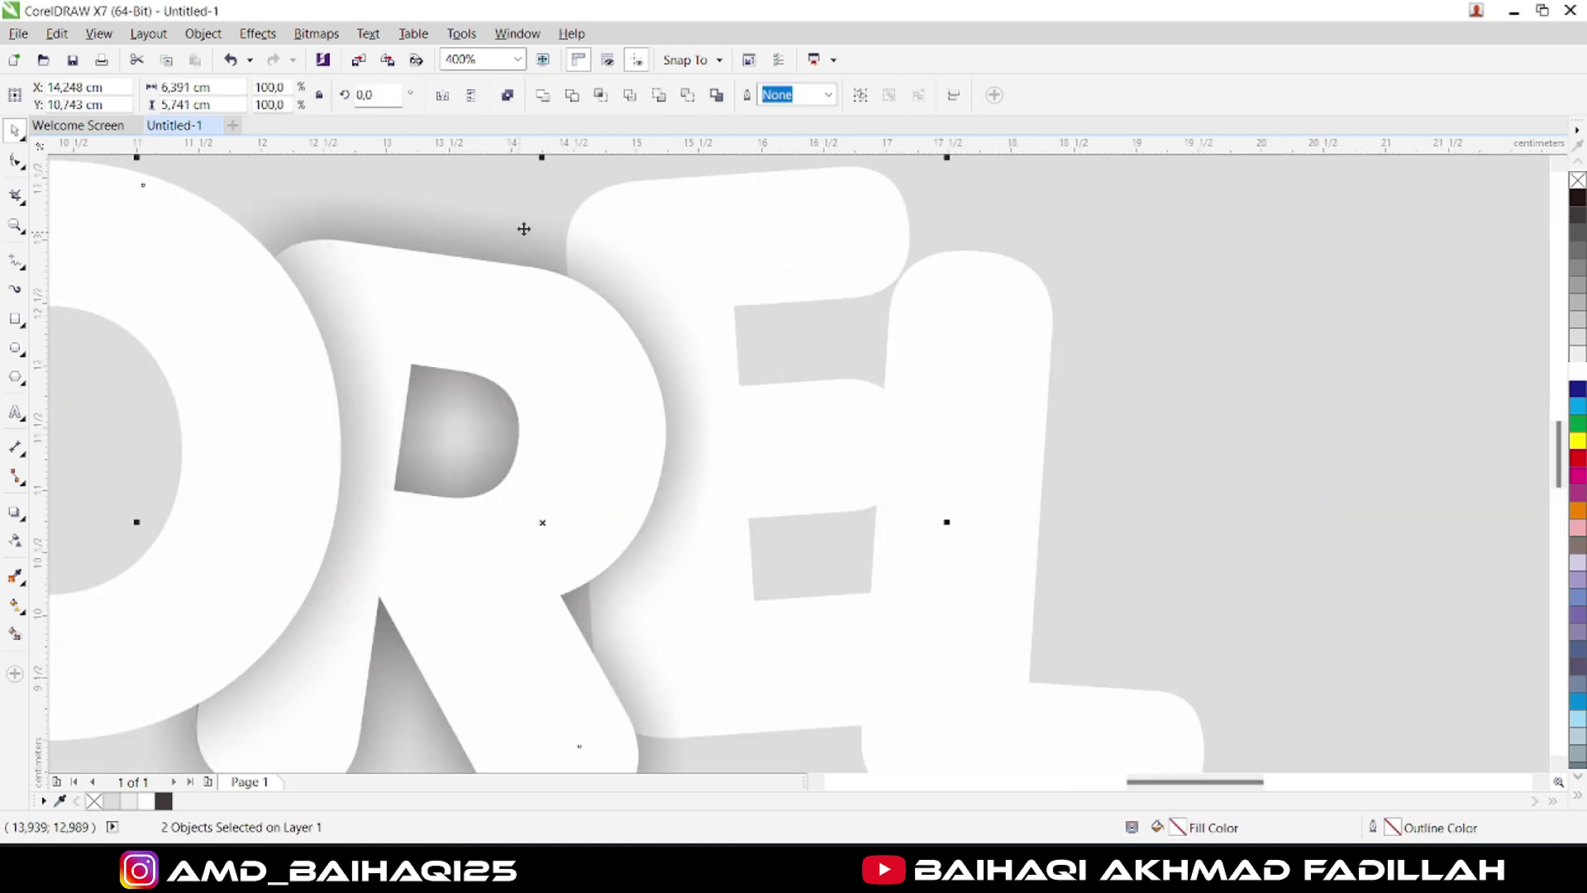
left_click(598, 98)
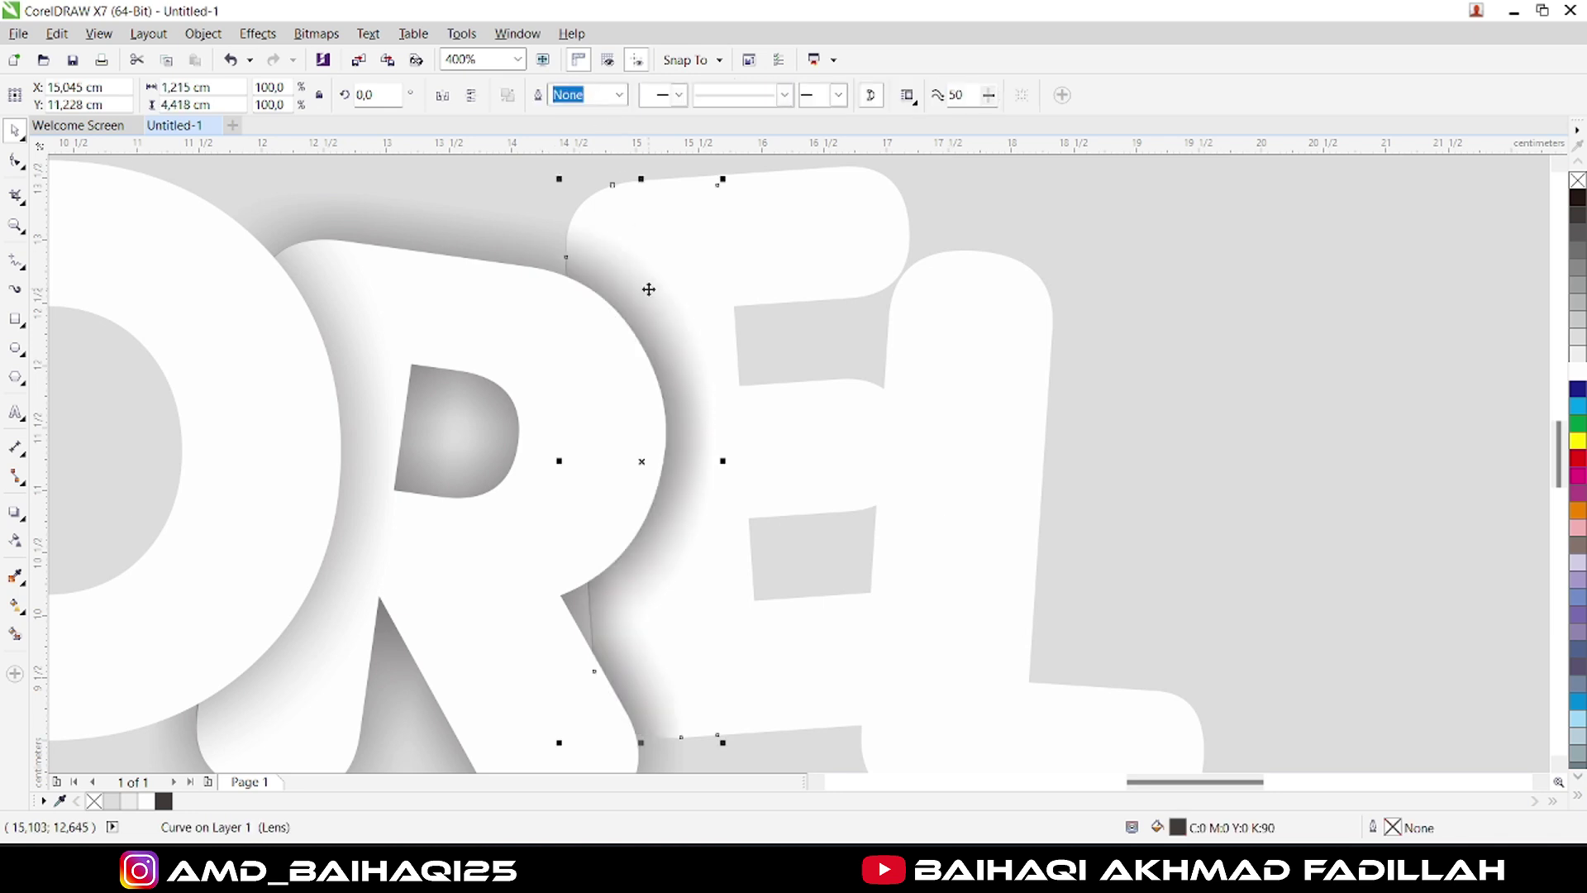
left_click(494, 249)
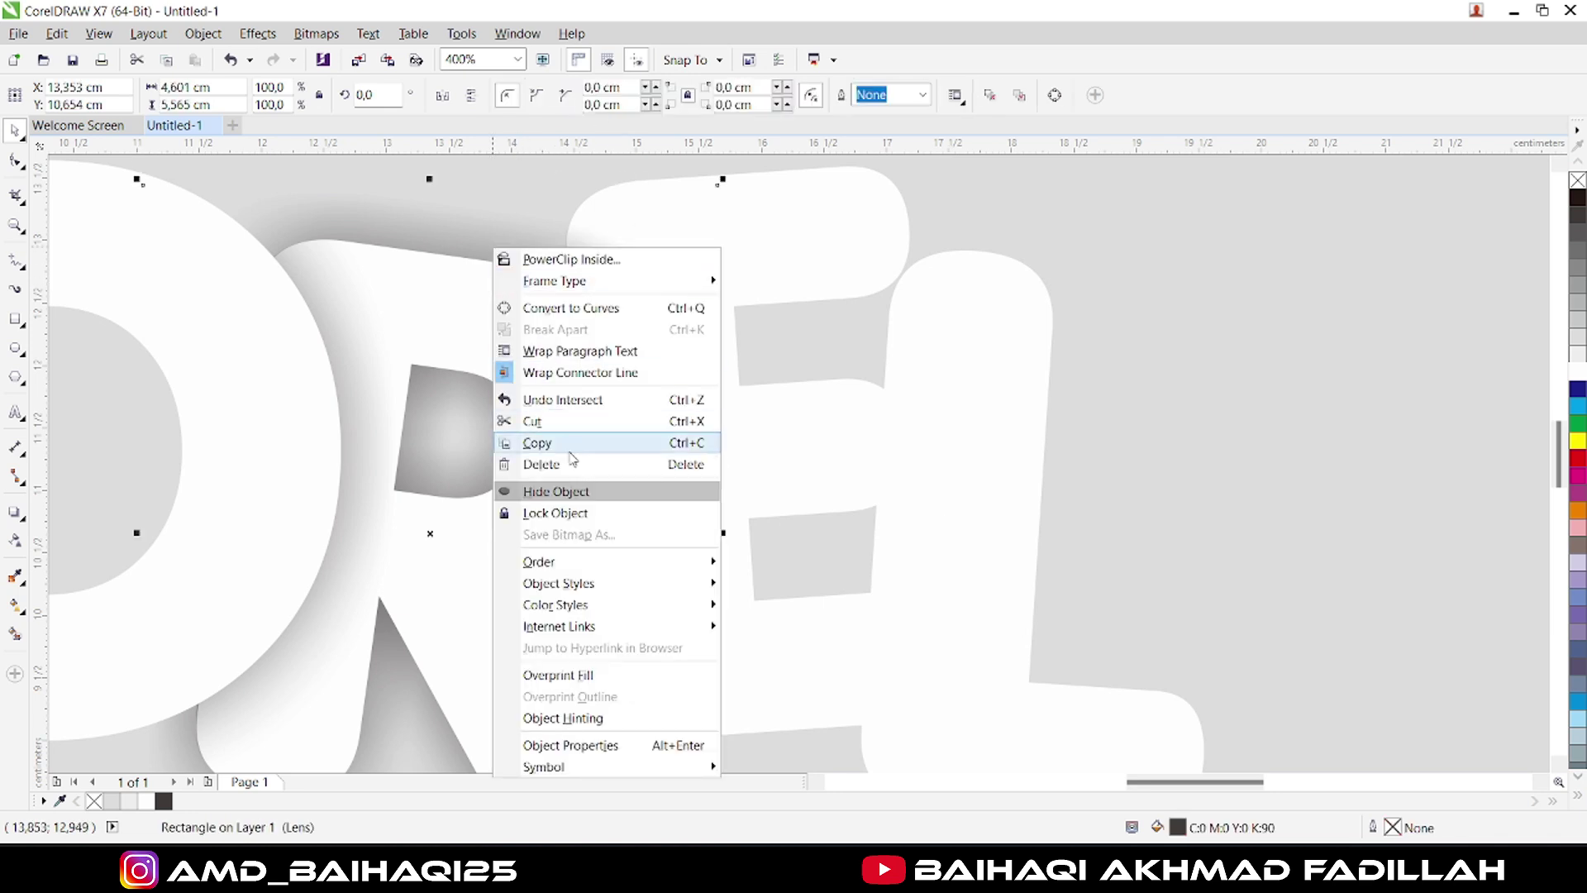
left_click(570, 464)
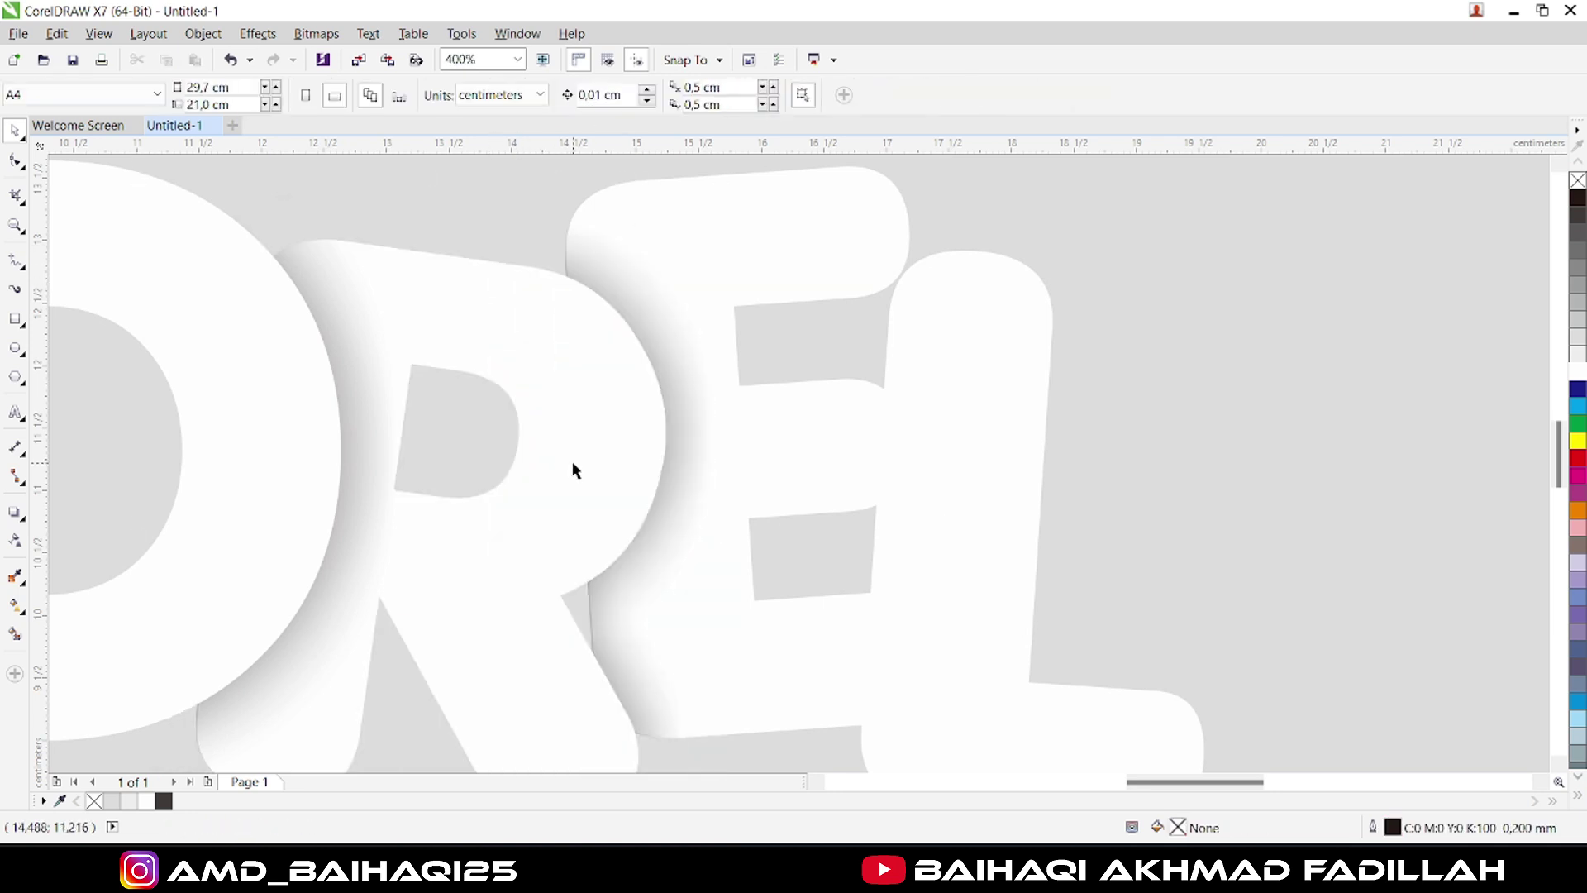
Apply a drop shadow with the Small Glow preset to the letter E.
left_click(828, 261)
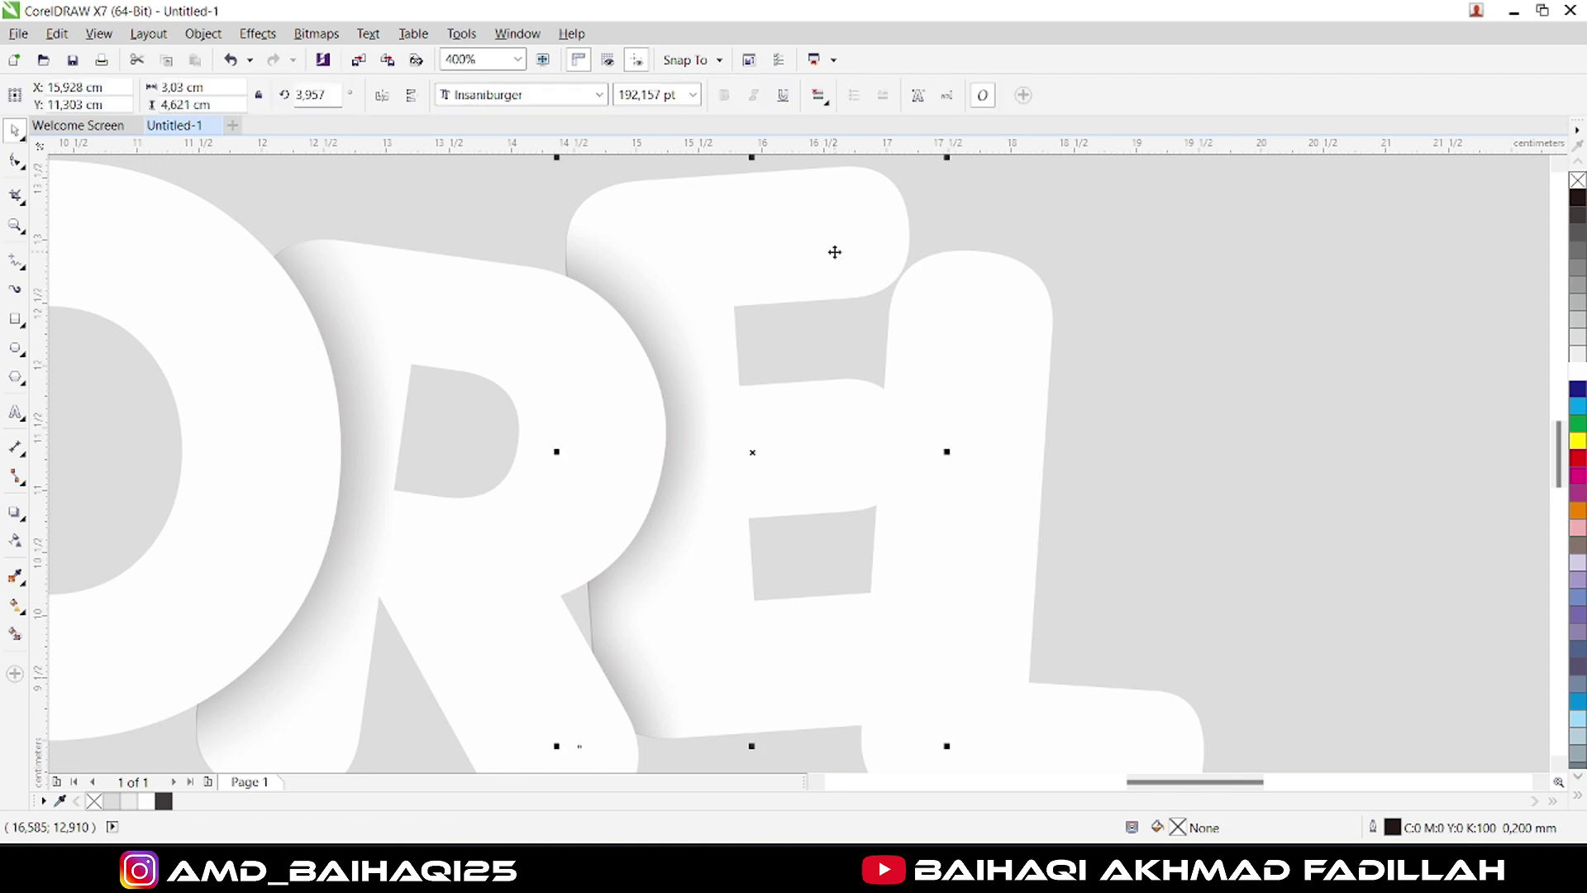
left_click(15, 512)
left_click(50, 95)
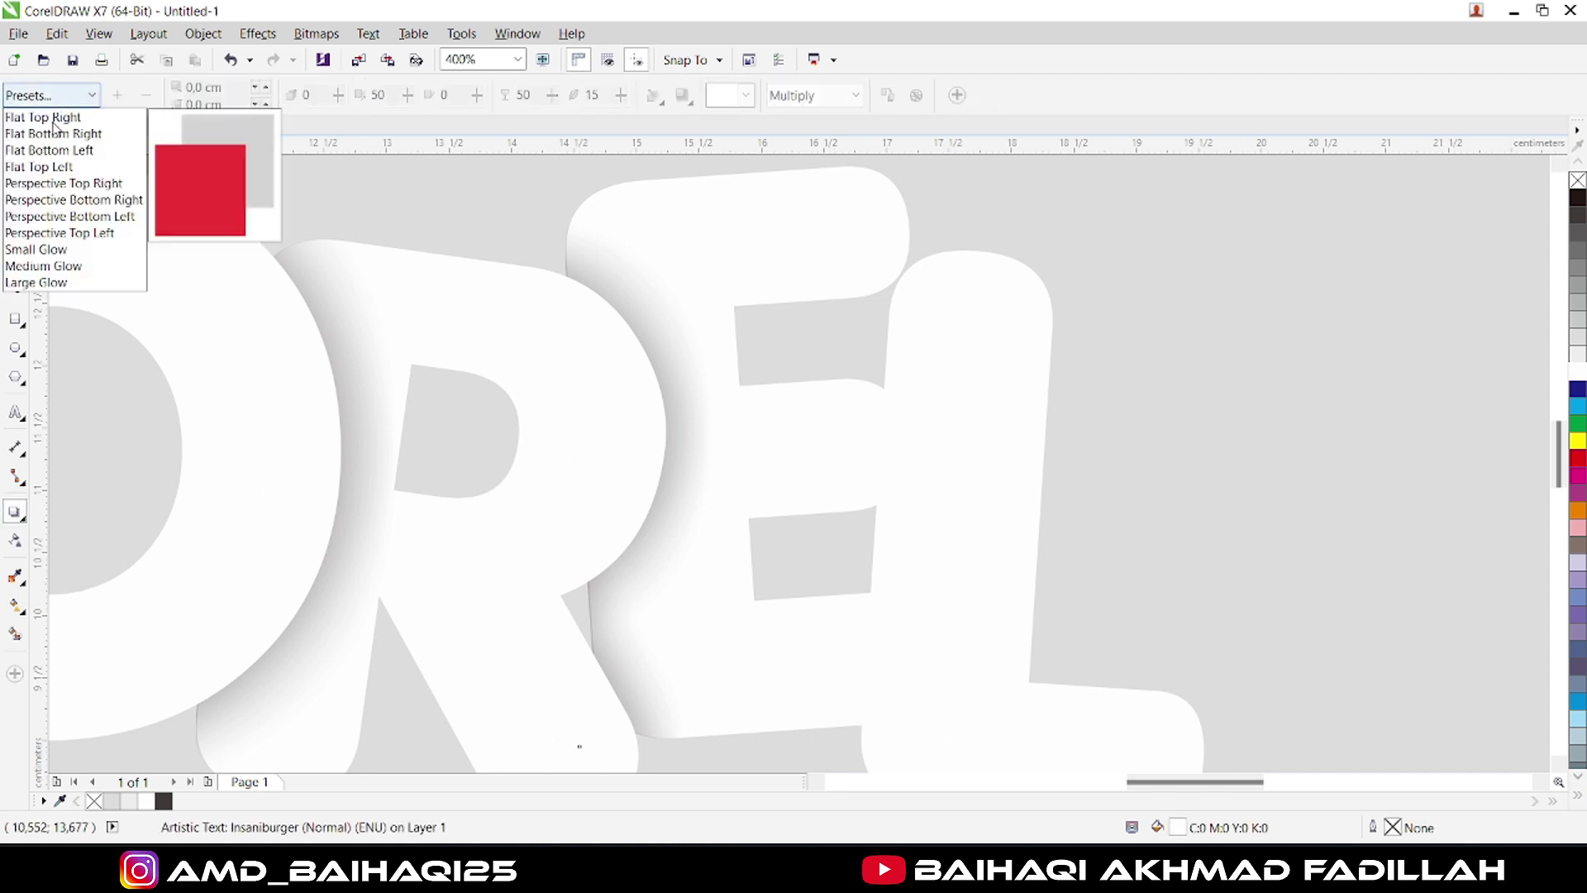
left_click(56, 249)
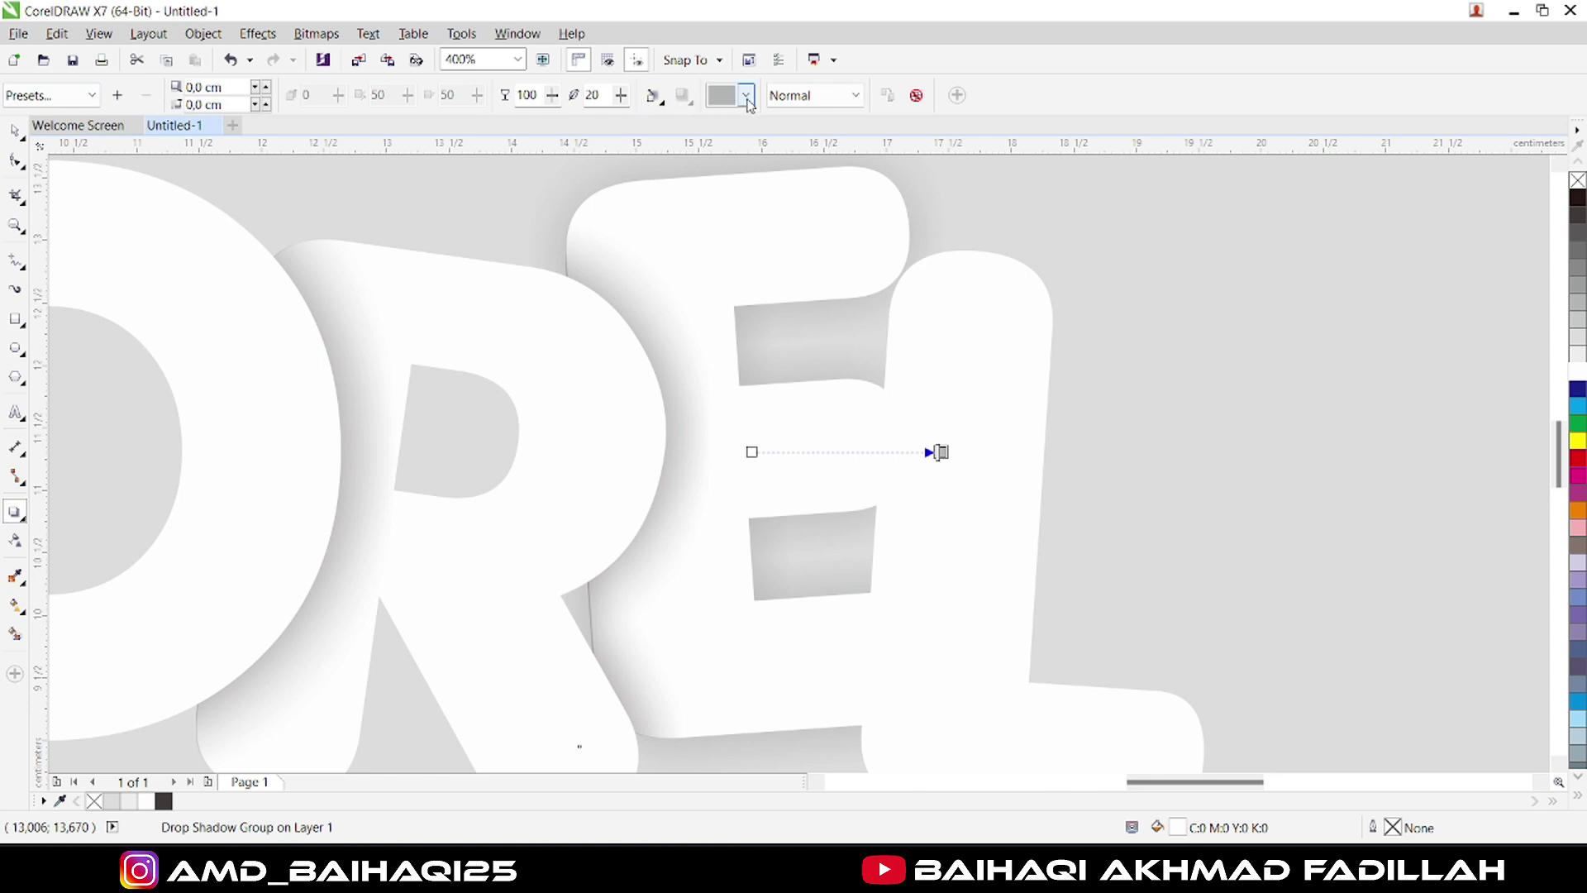
Set the letter E's drop shadow colour to 90% black and its opacity to 65.
left_click(747, 96)
scroll(821, 157, "up", 2)
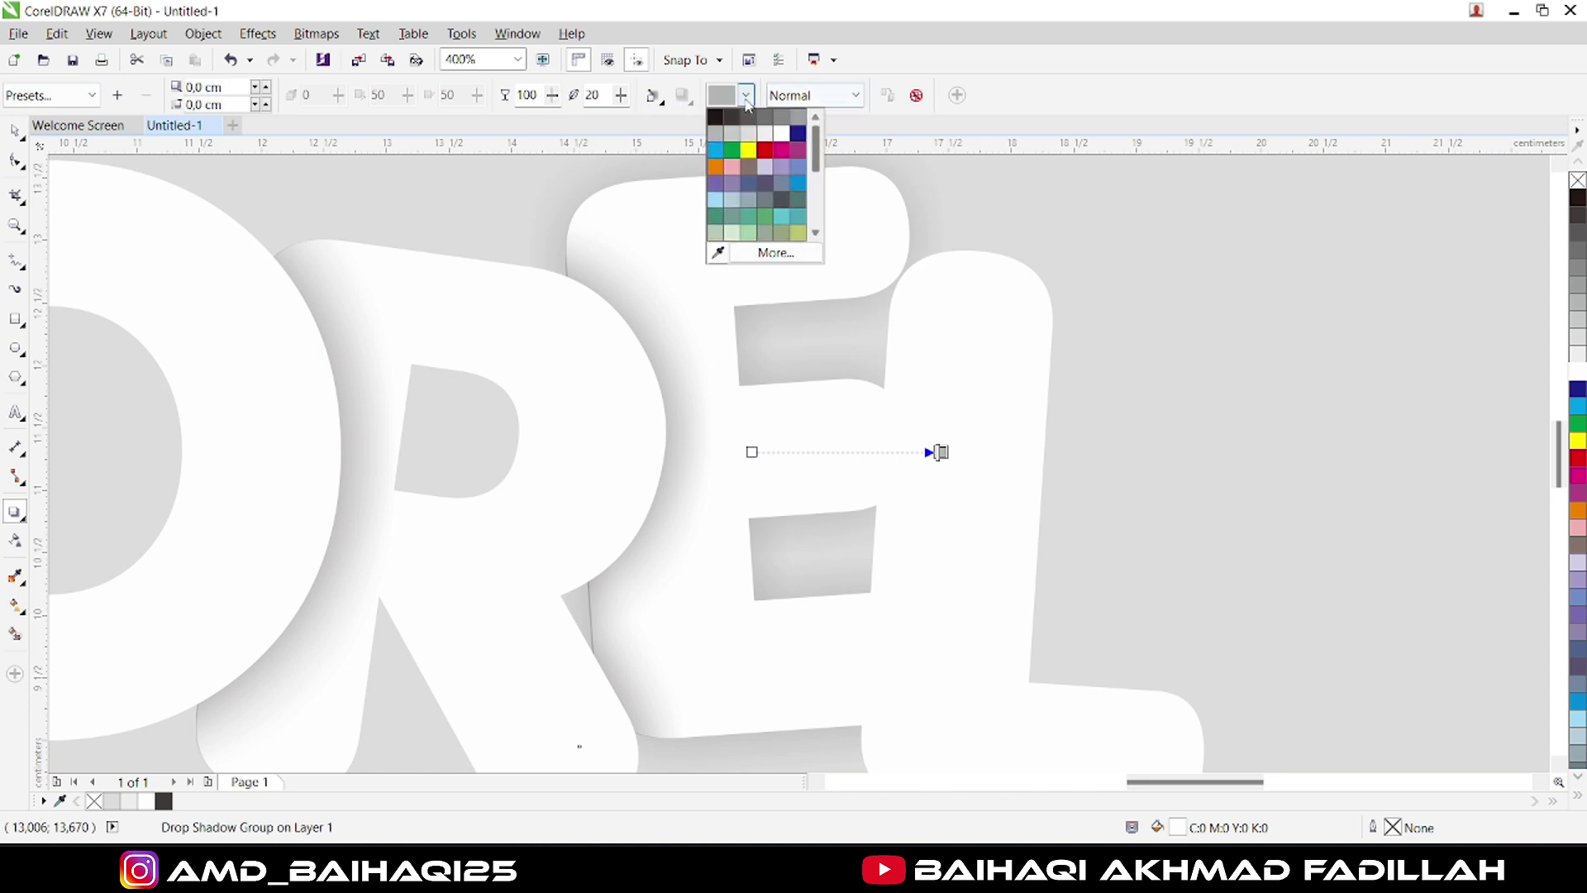
left_click(734, 117)
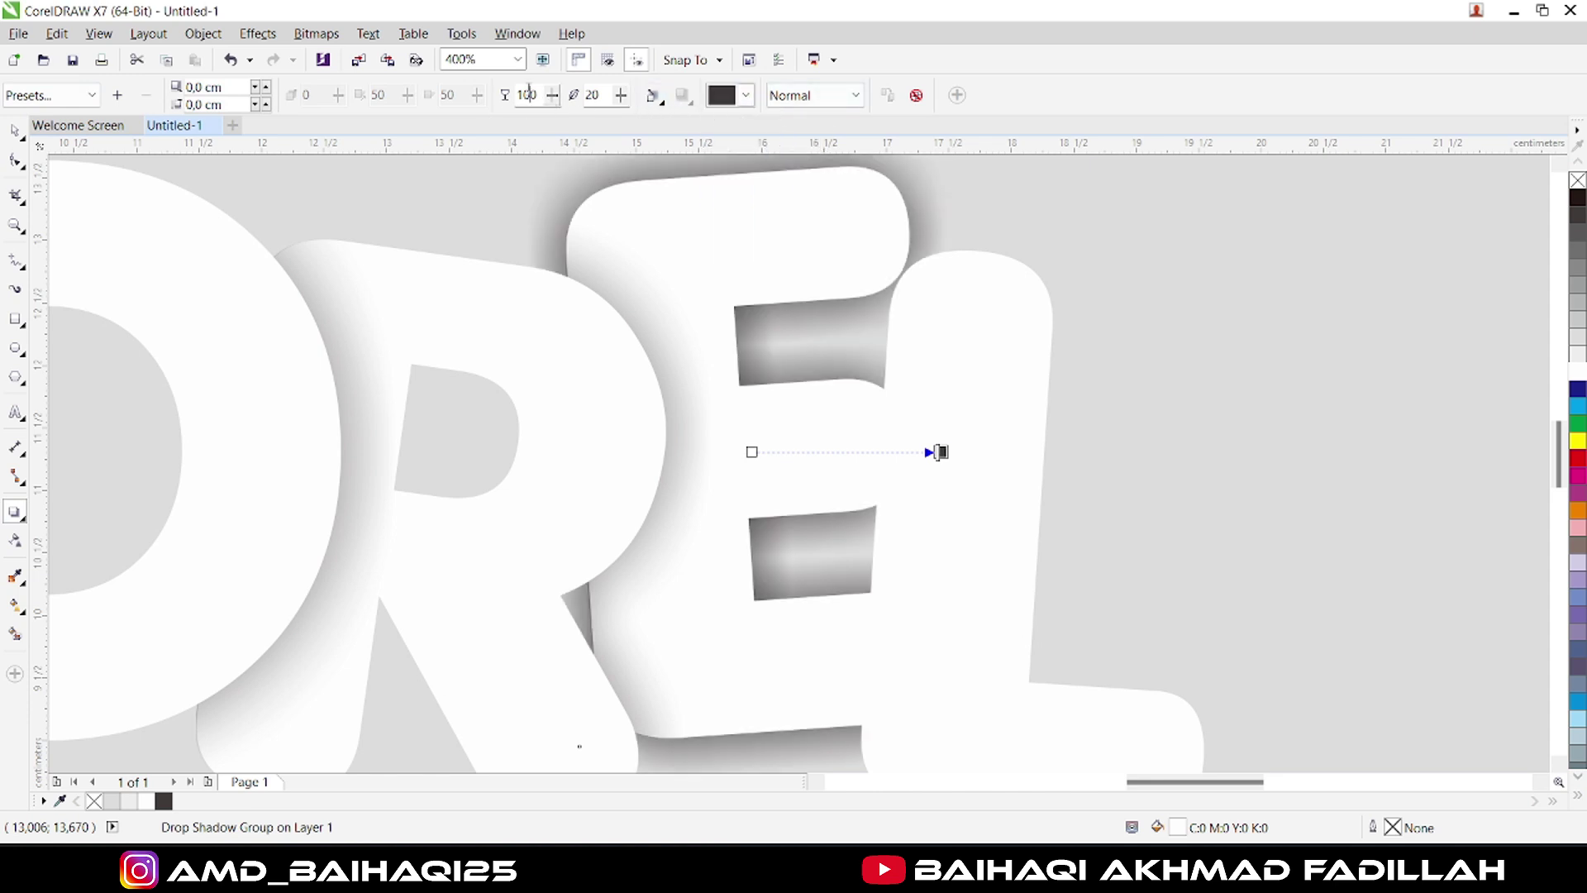
type("65")
key("Return")
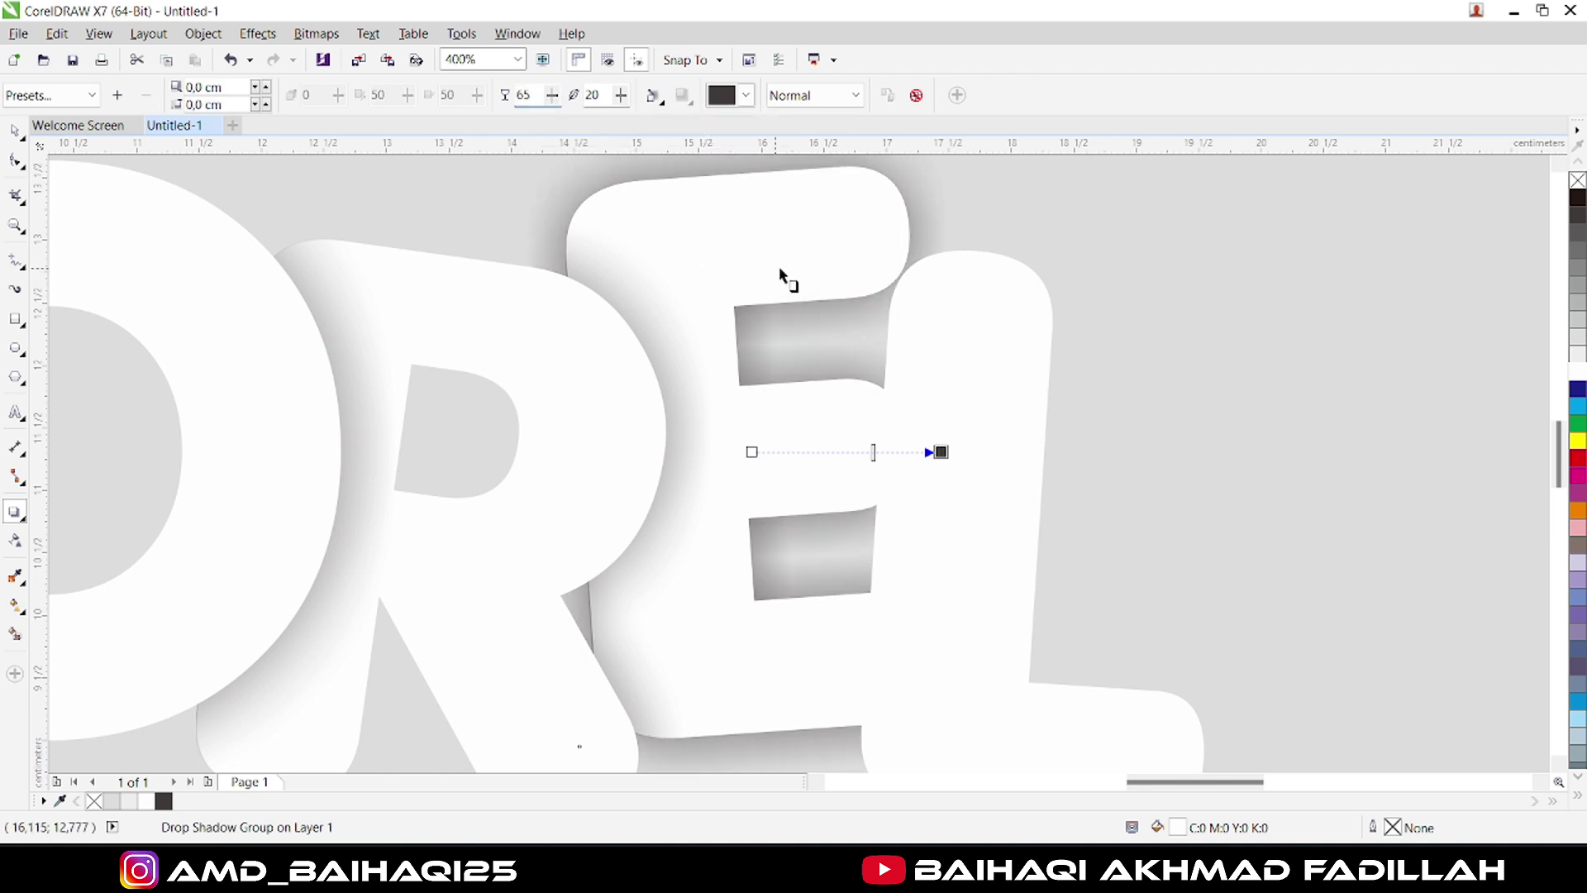
Break the letter E's drop shadow group apart into letter and shadow.
left_click(20, 132)
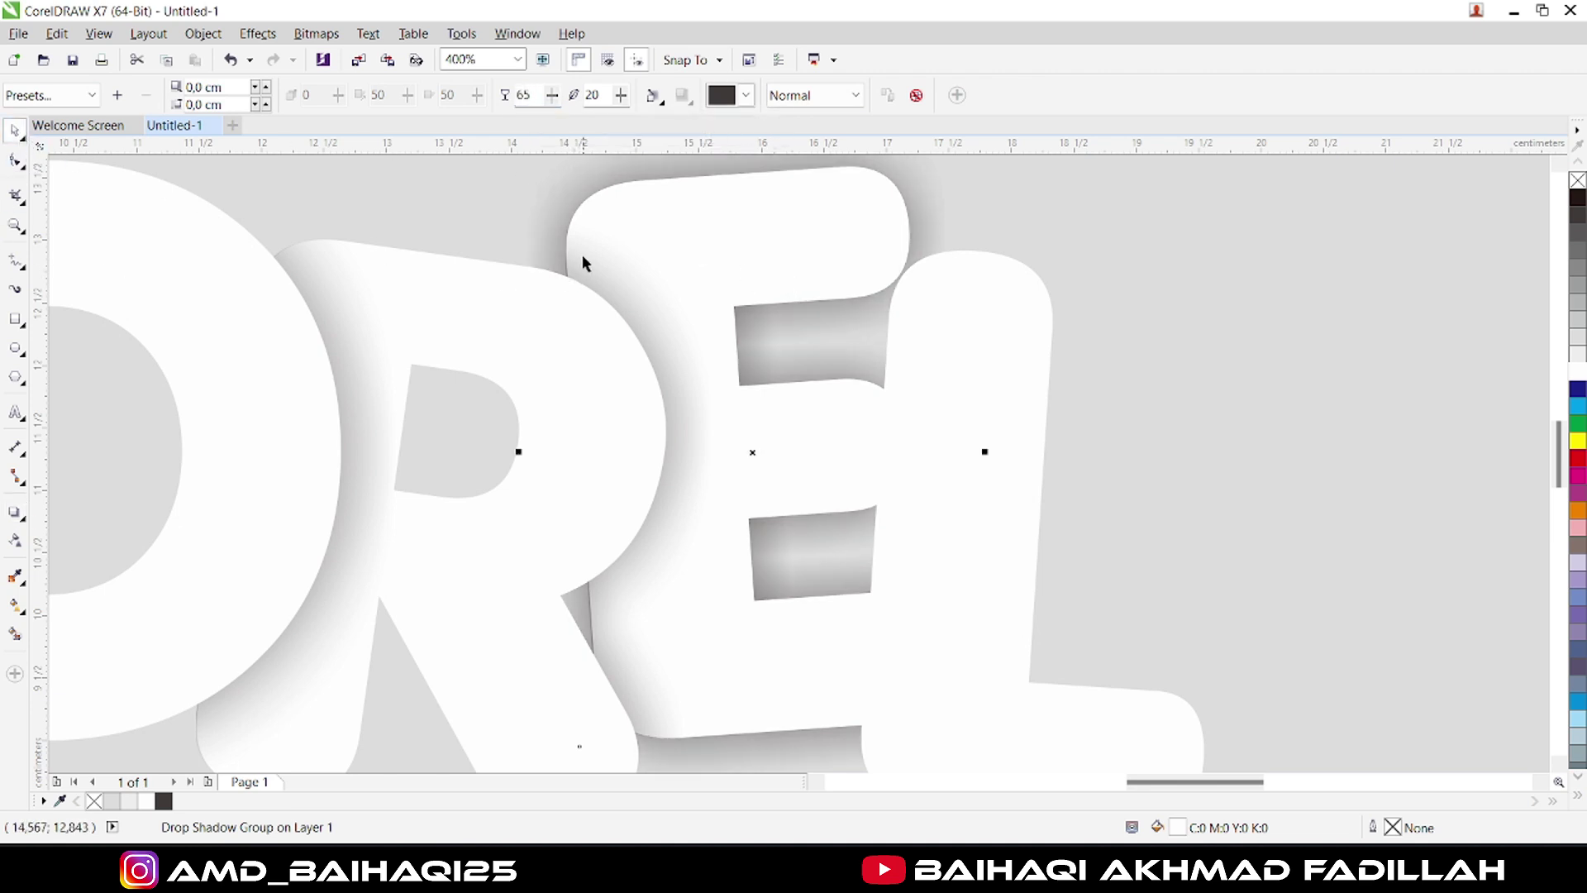
right_click(605, 179)
left_click(648, 211)
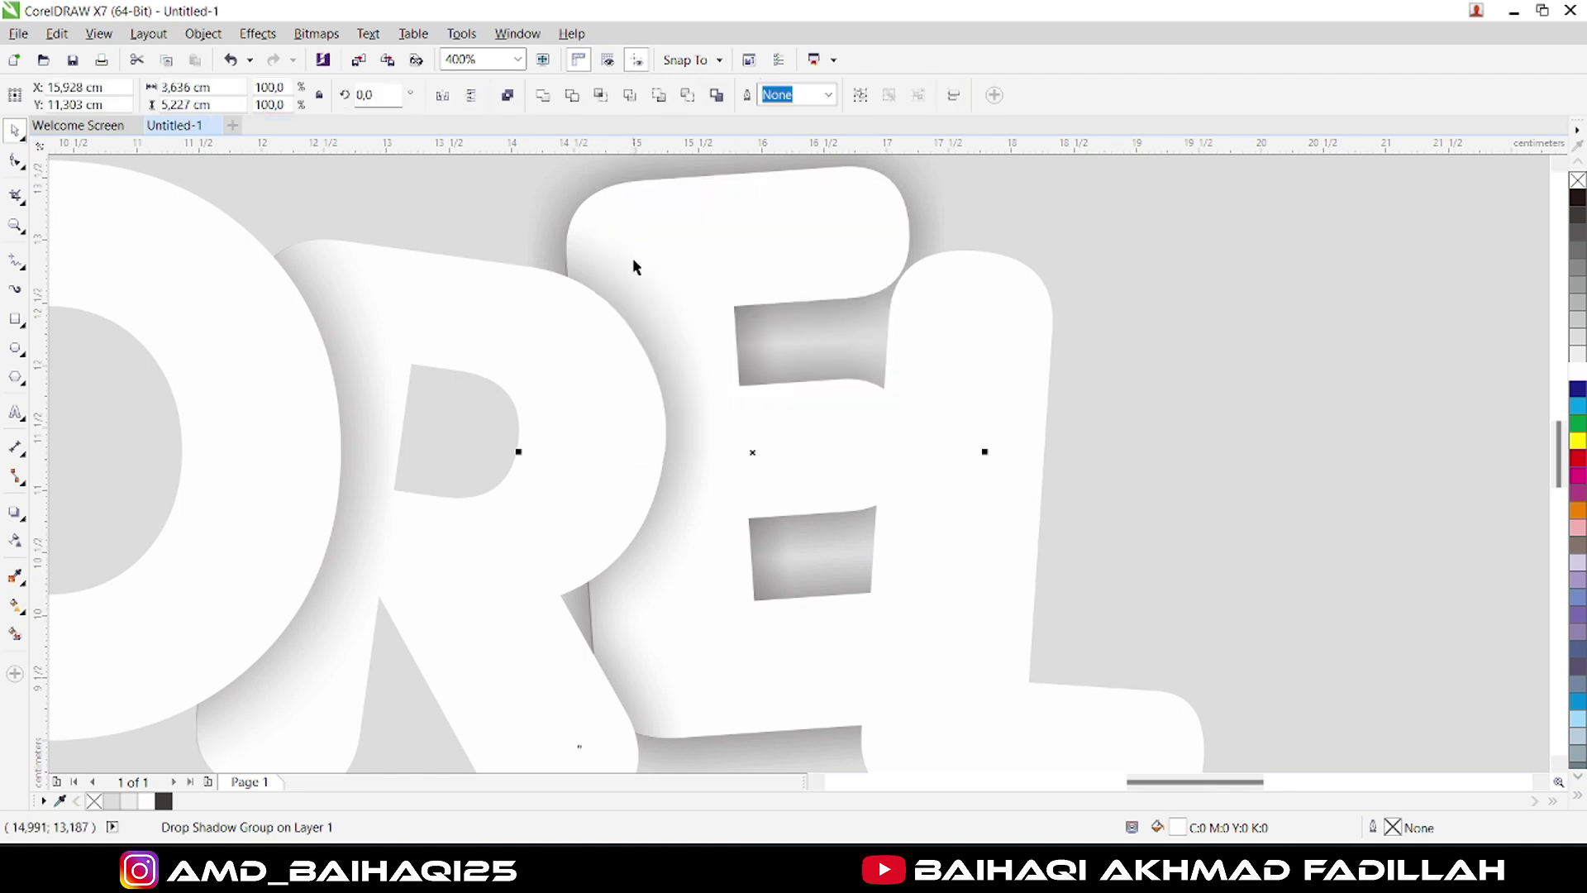
Bring the letters C, O, R and E together with their shadows to the front of the page.
scroll(637, 273, "down", 5)
scroll(637, 282, "up", 2)
left_click_drag(121, 189, 754, 471)
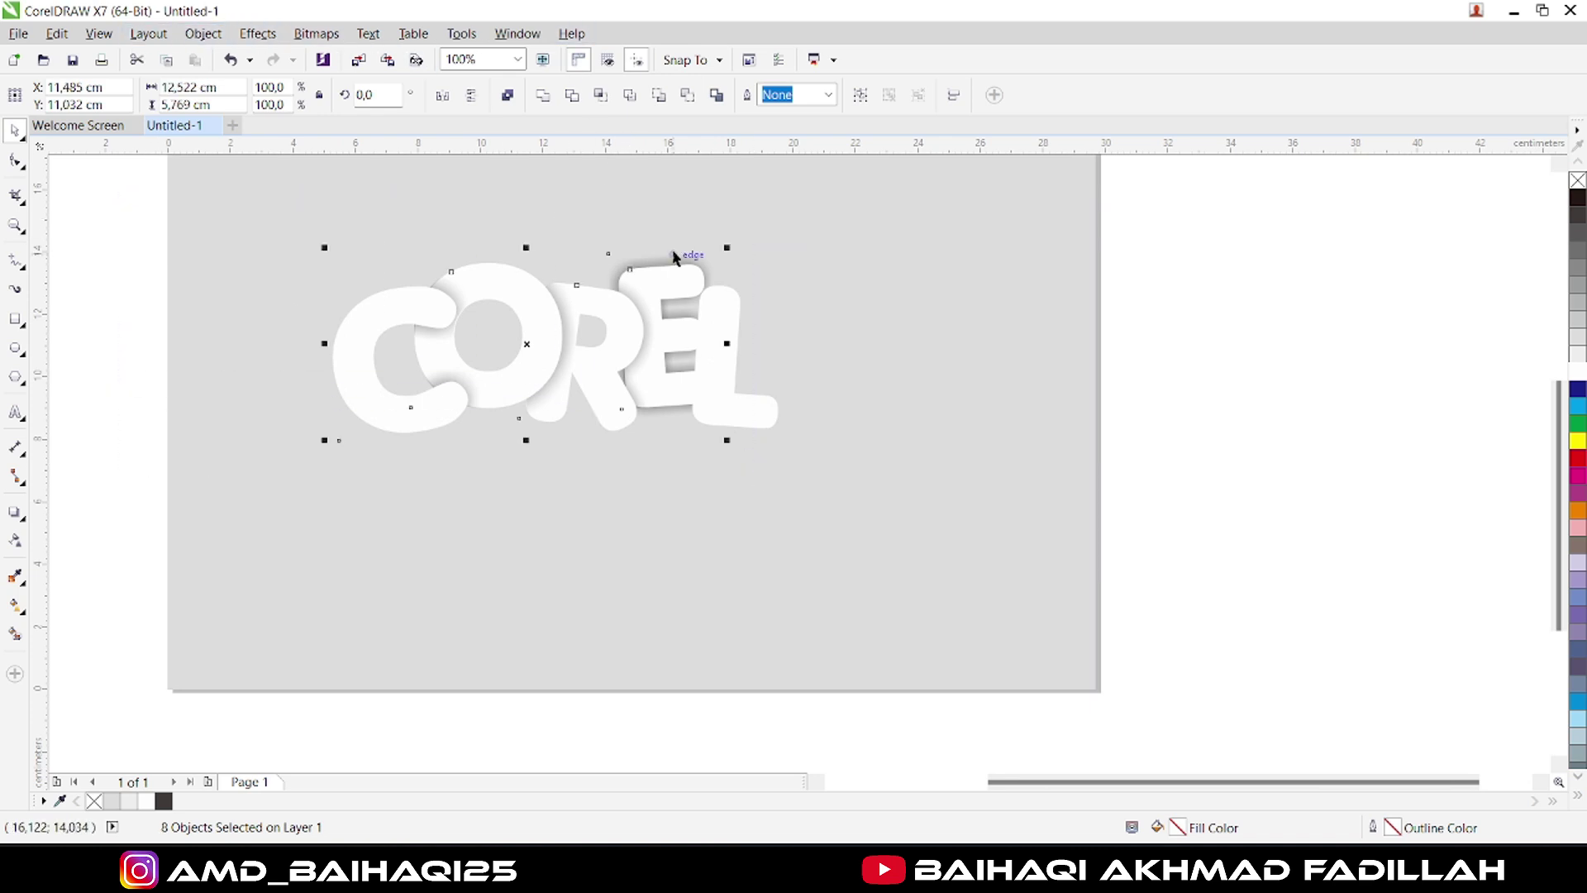
right_click(669, 279)
mouse_move(716, 545)
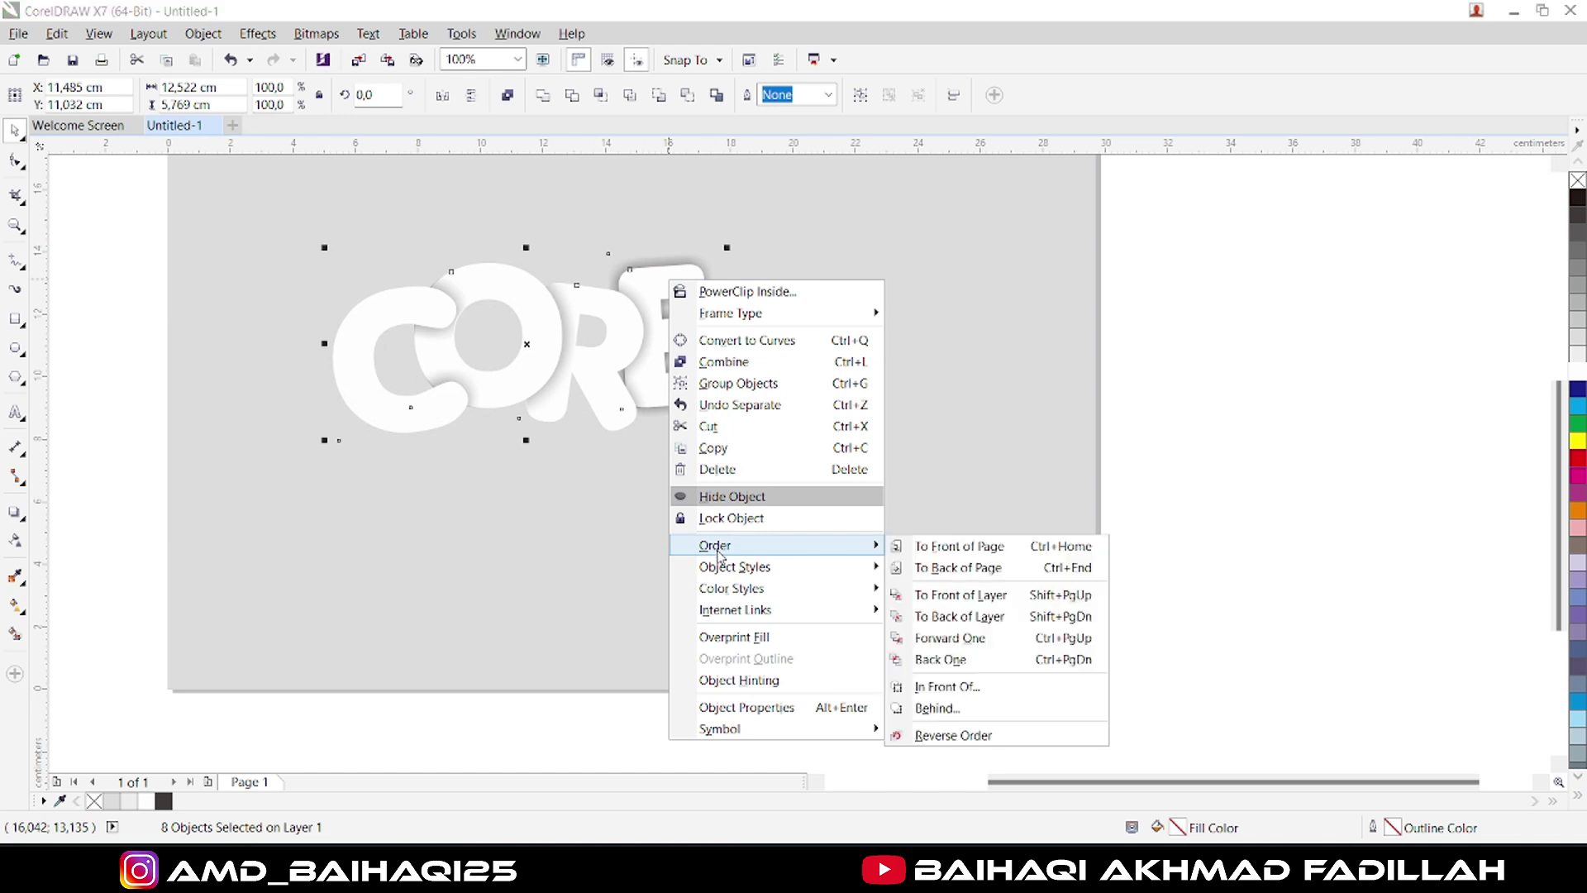
left_click(959, 546)
left_click(1222, 423)
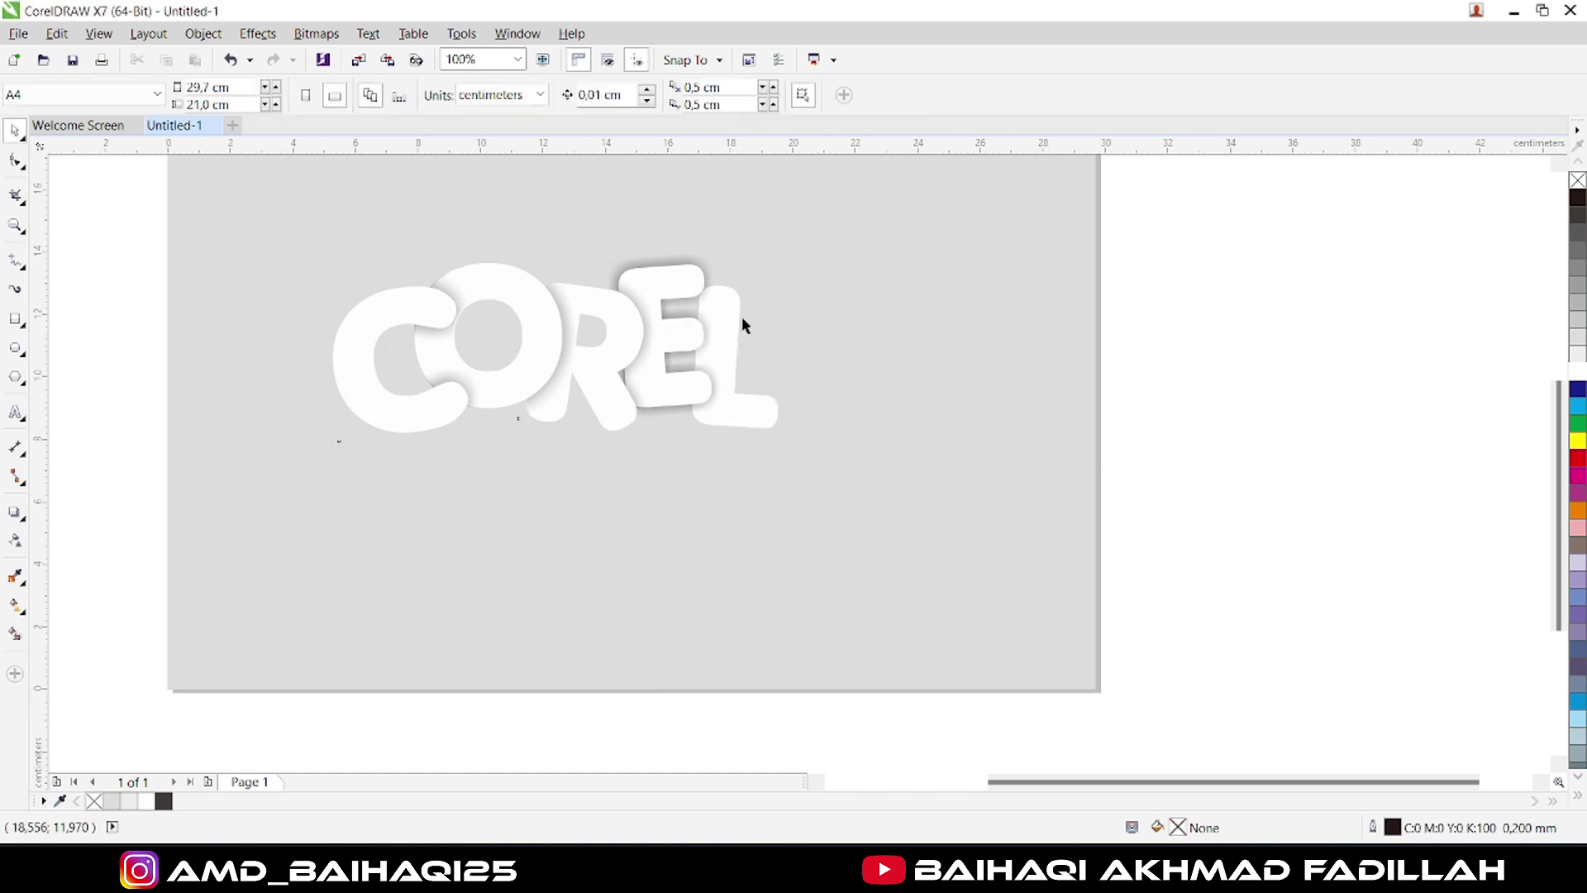
Intersect the E's shadow with the letter L and delete the original shadow around the E.
scroll(713, 339, "up", 3)
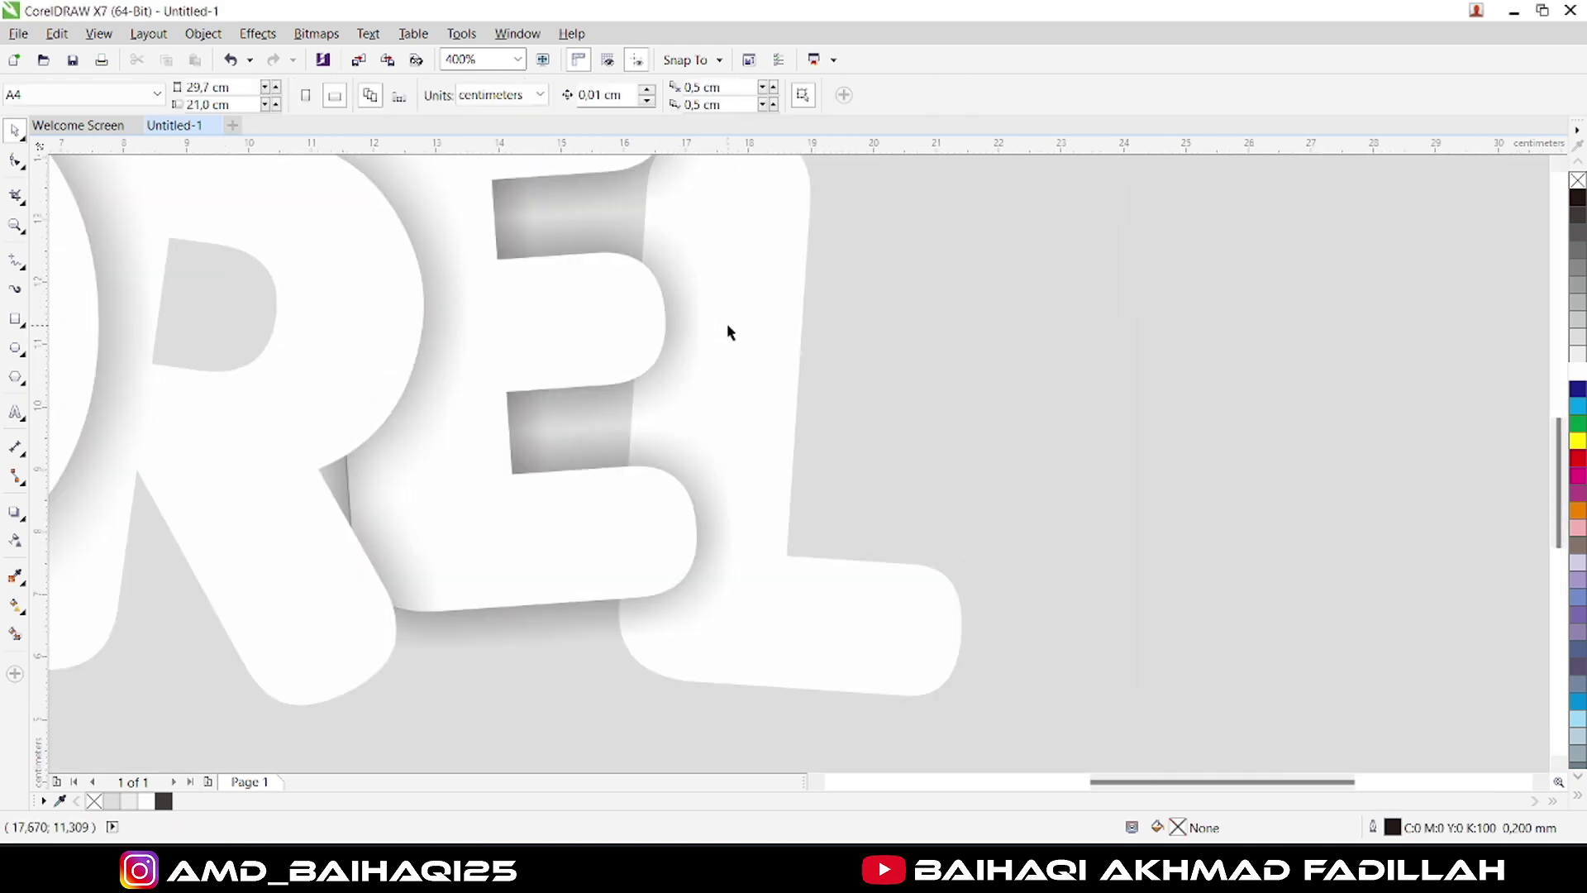
scroll(726, 330, "down", 2)
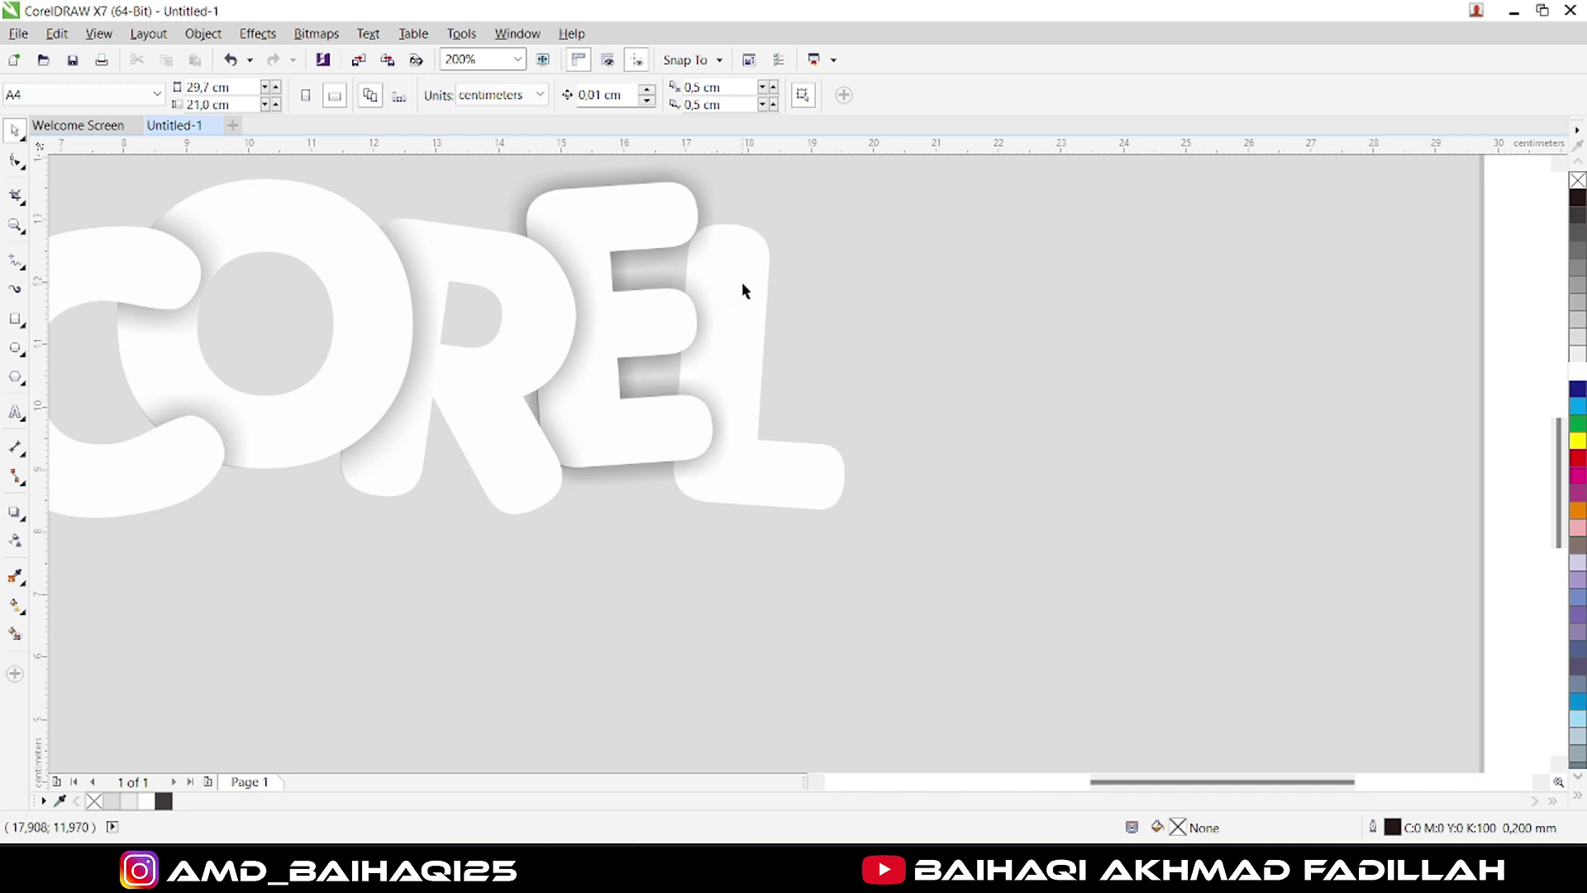
left_click(742, 284)
left_click(657, 178, "shift")
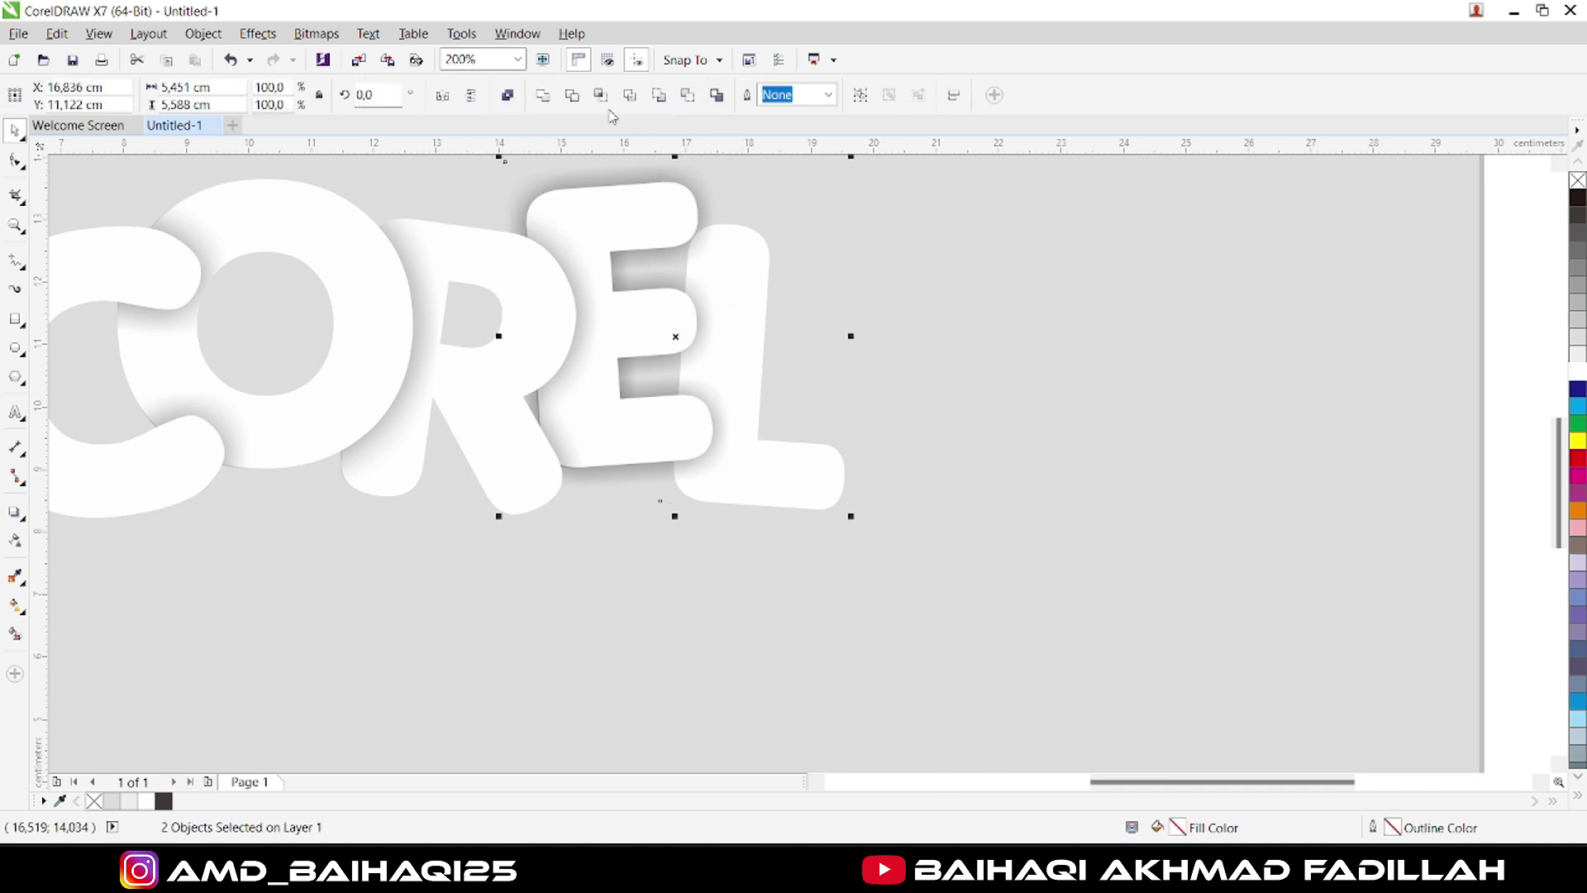
left_click(601, 96)
left_click(584, 176)
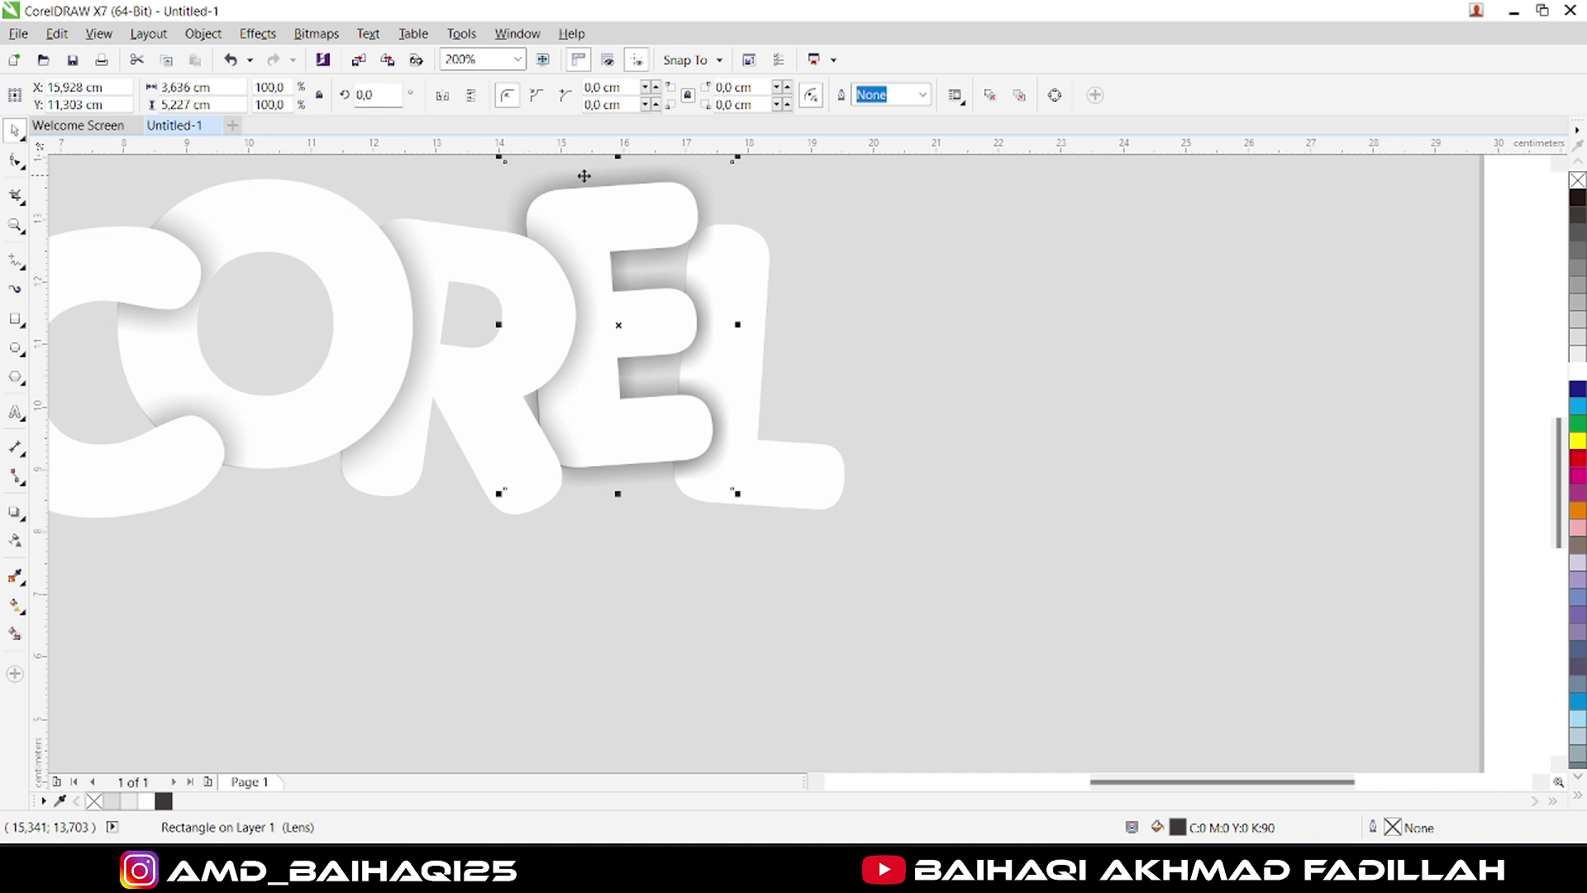
key("Escape")
scroll(631, 320, "down", 3)
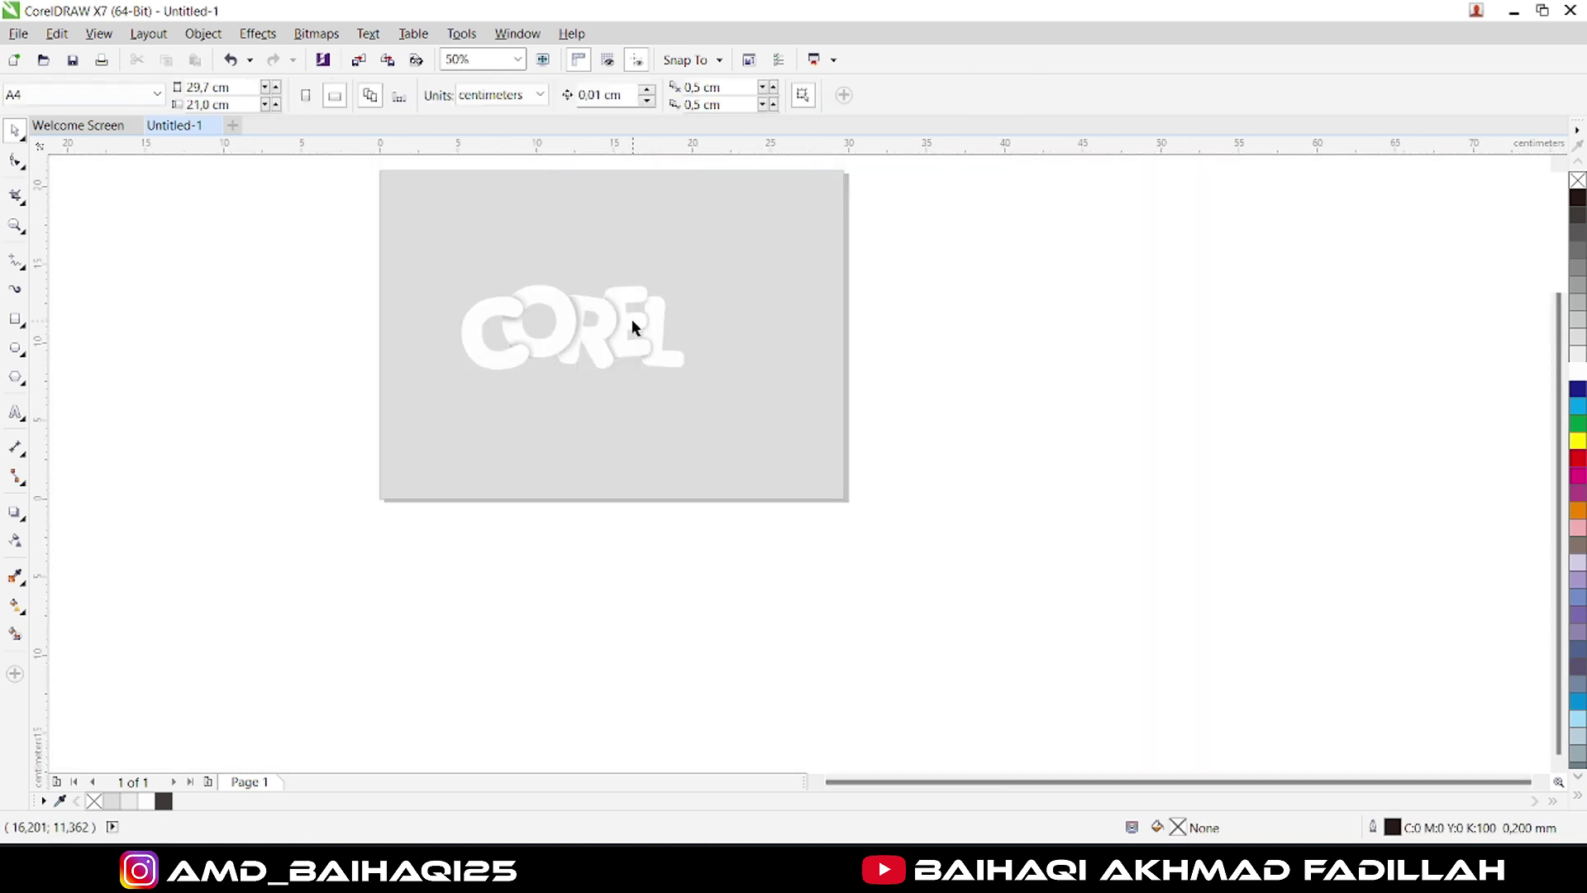
scroll(612, 314, "up", 3)
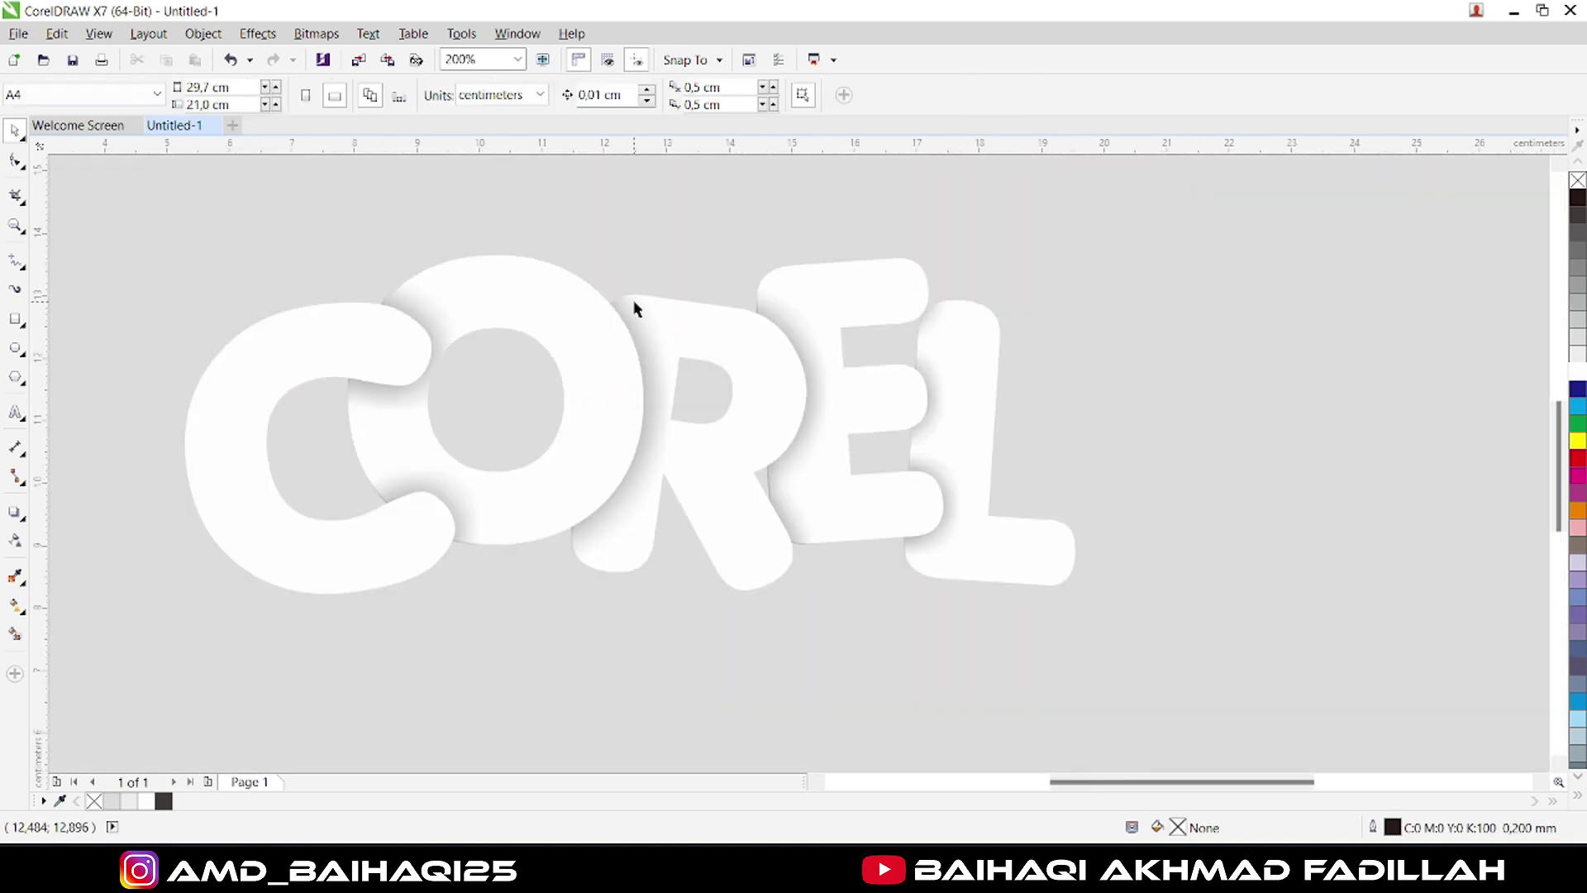
Try a 40% black fill on the background rectangle and switch it to 30% black.
scroll(635, 315, "down", 2)
left_click(624, 257)
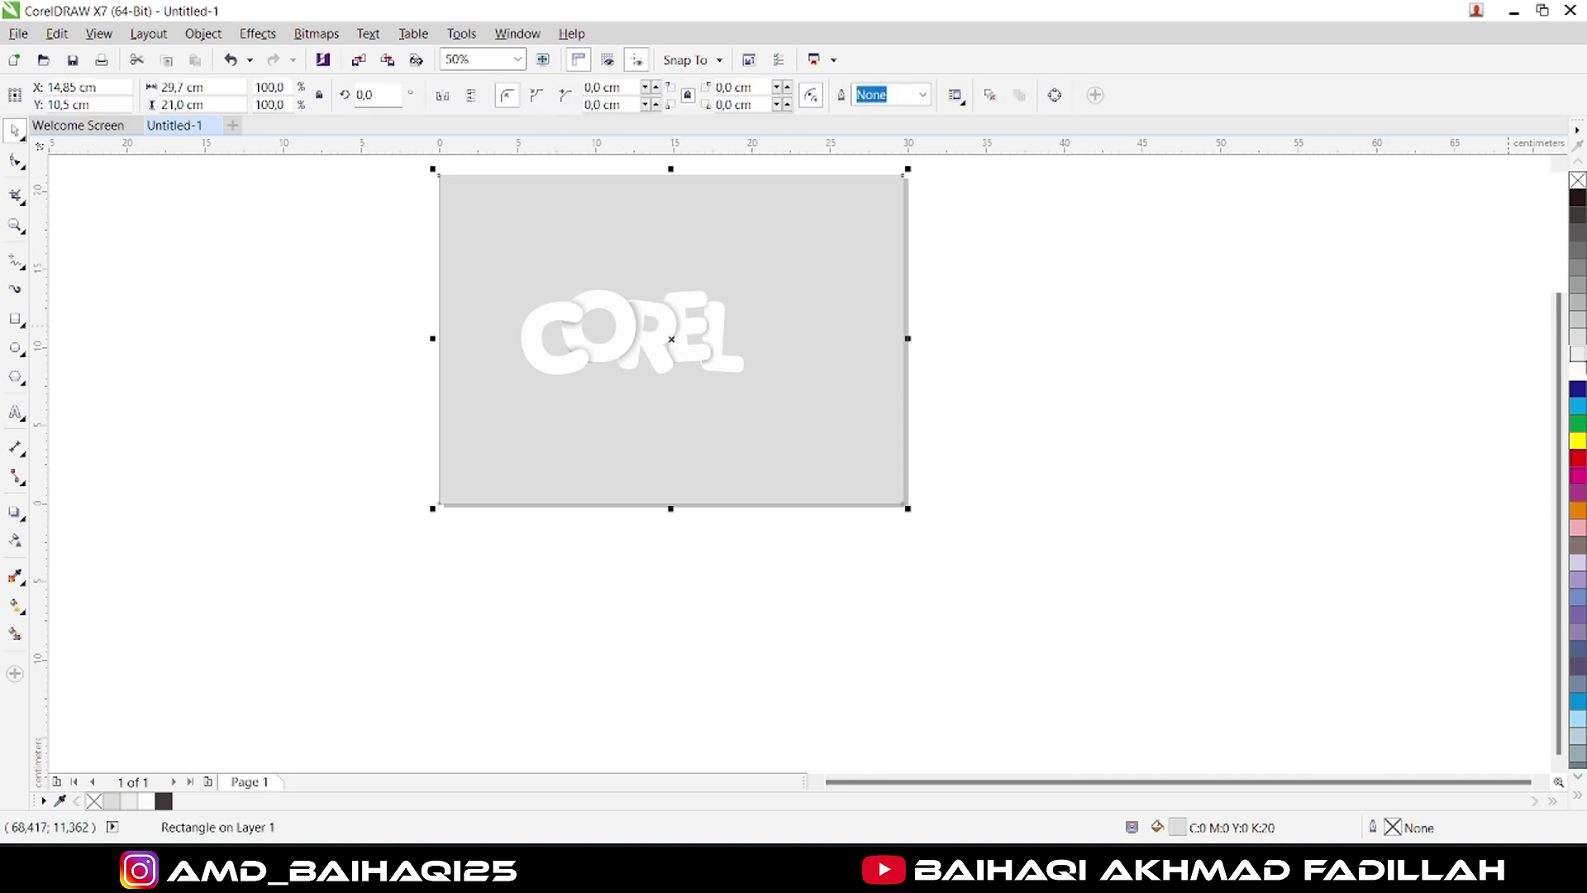
left_click(1573, 335)
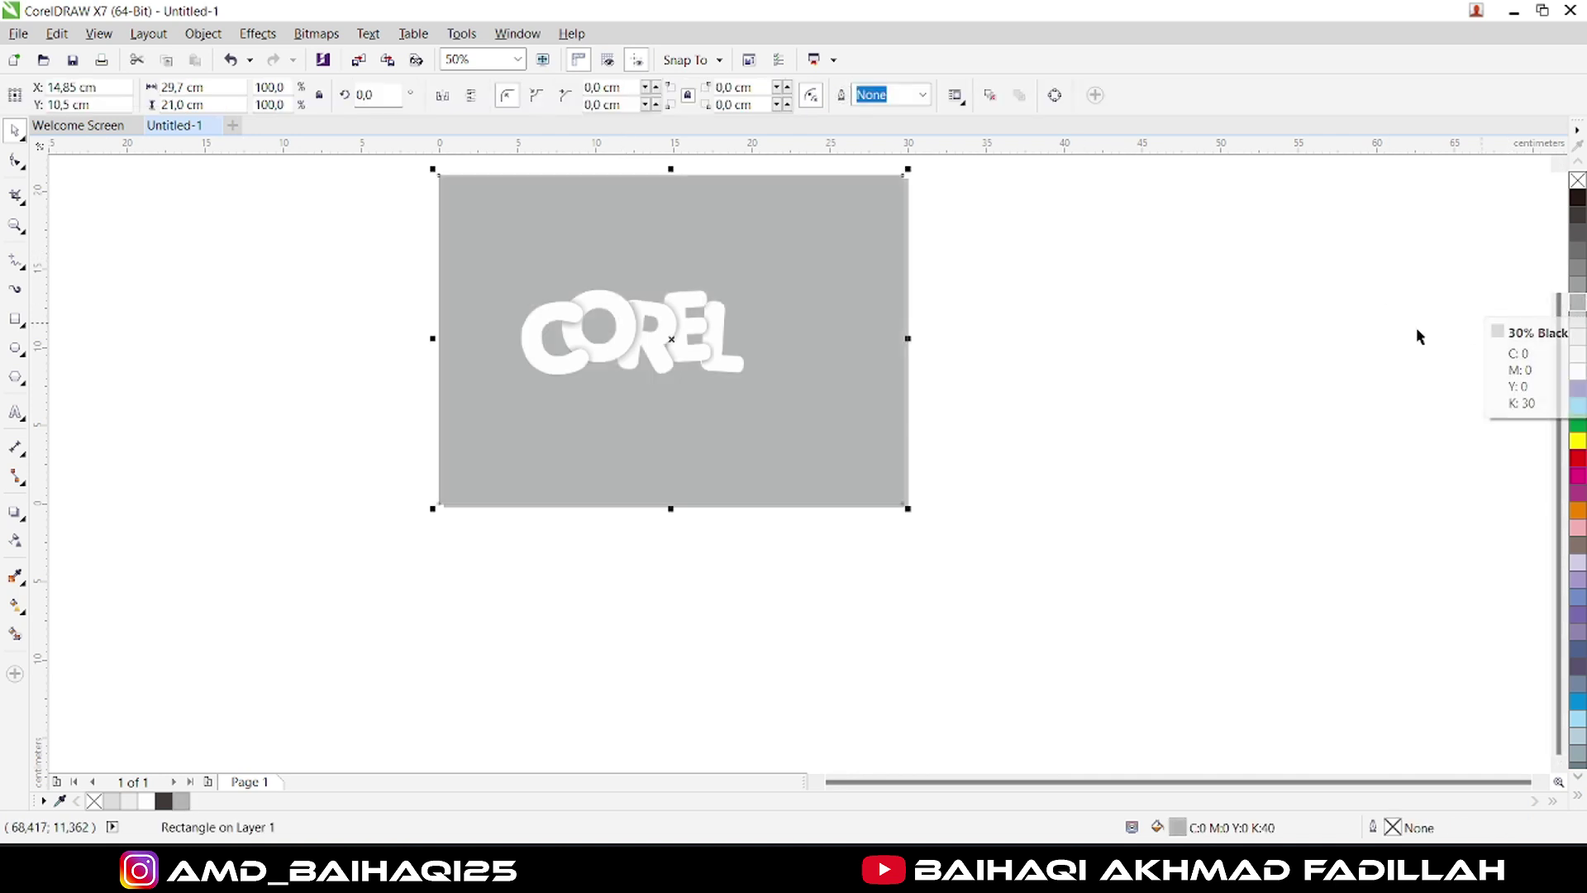
scroll(759, 319, "up", 2)
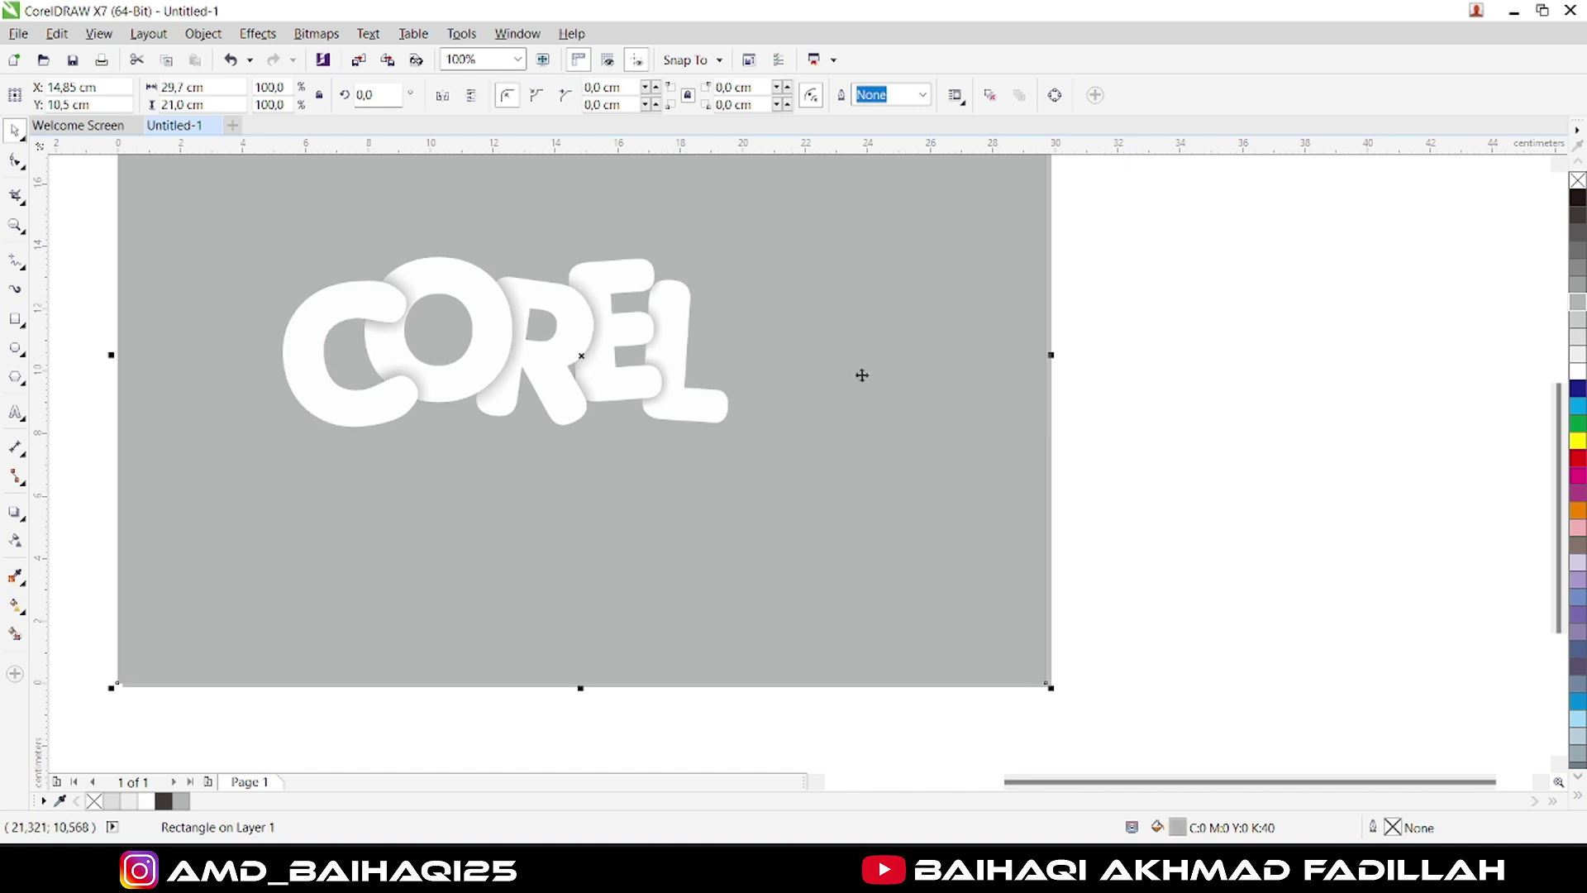
left_click(1578, 321)
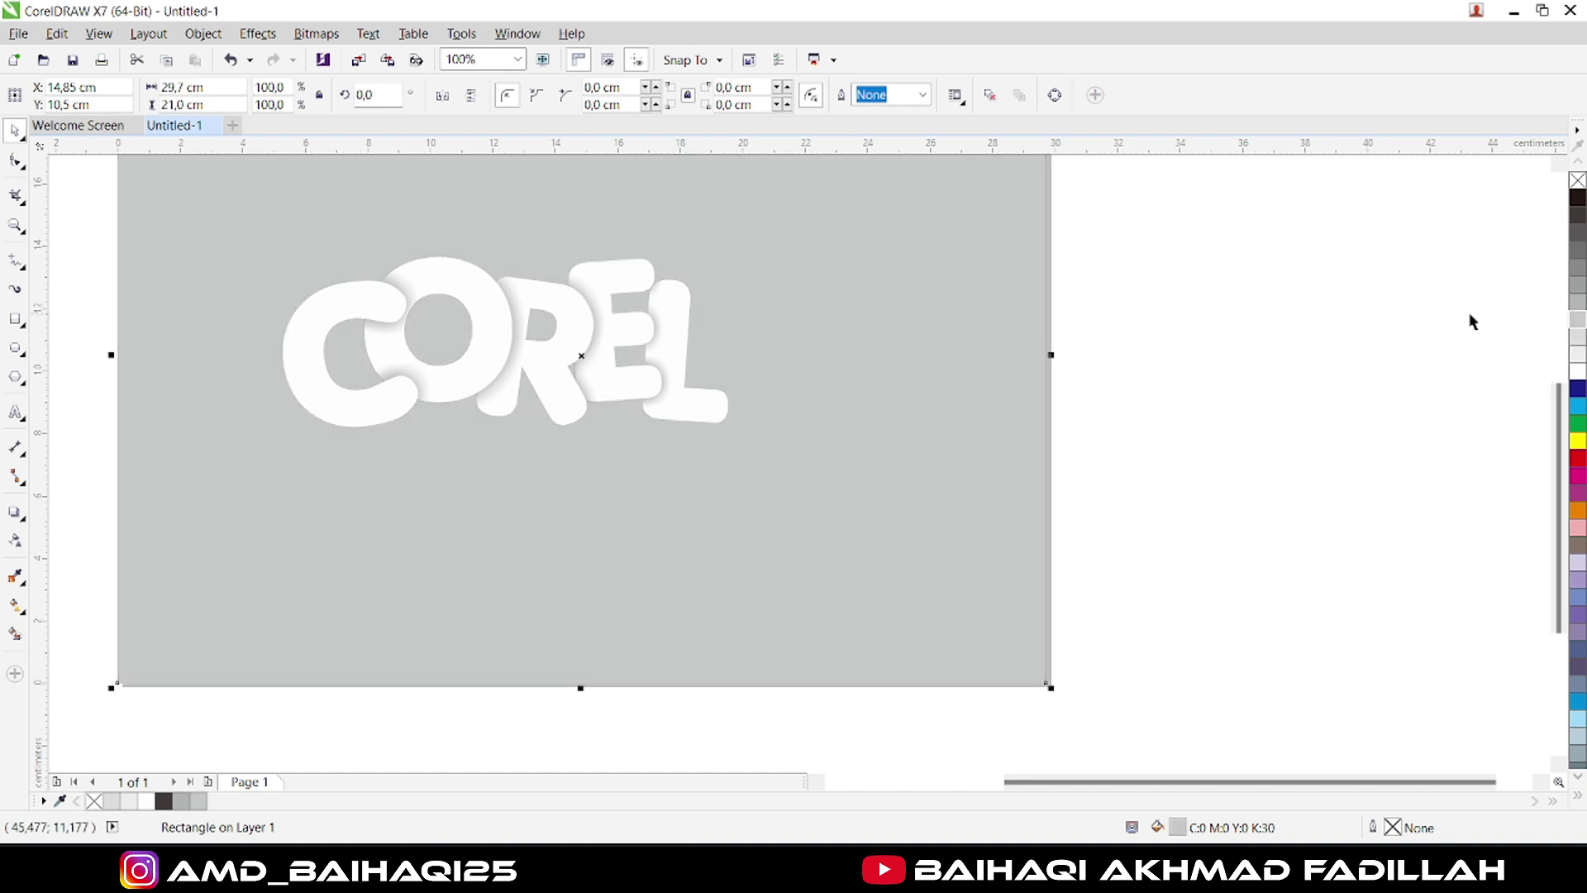
left_click(1372, 335)
scroll(680, 397, "down", 1)
scroll(522, 353, "up", 2)
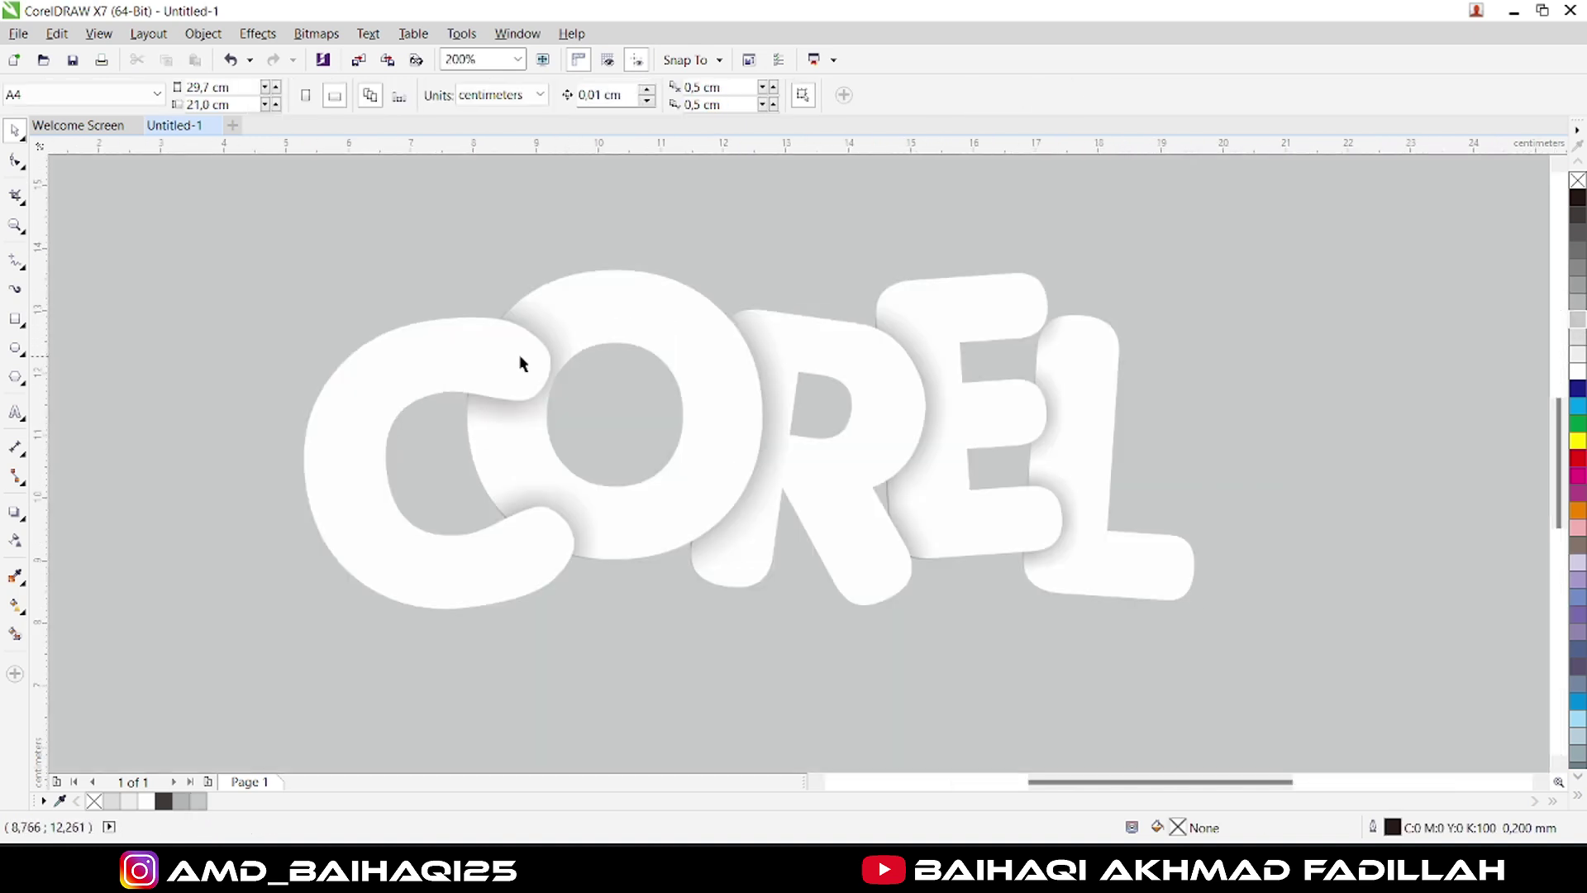
Give all five letters of COREL a black hairline outline.
left_click(520, 362)
right_click(1578, 207)
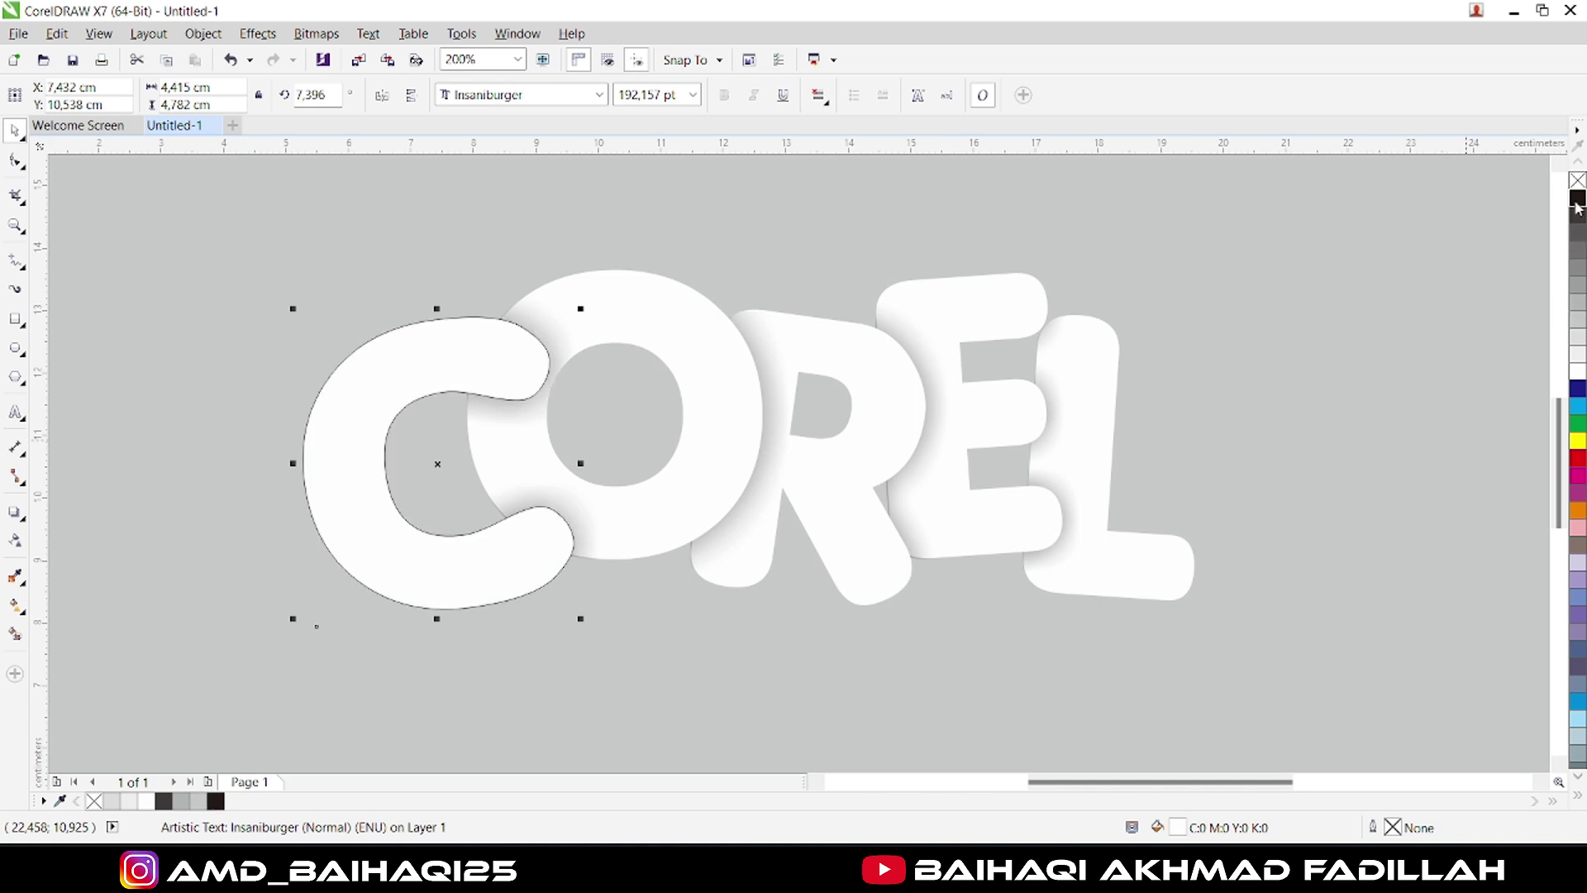
left_click(666, 337, "shift")
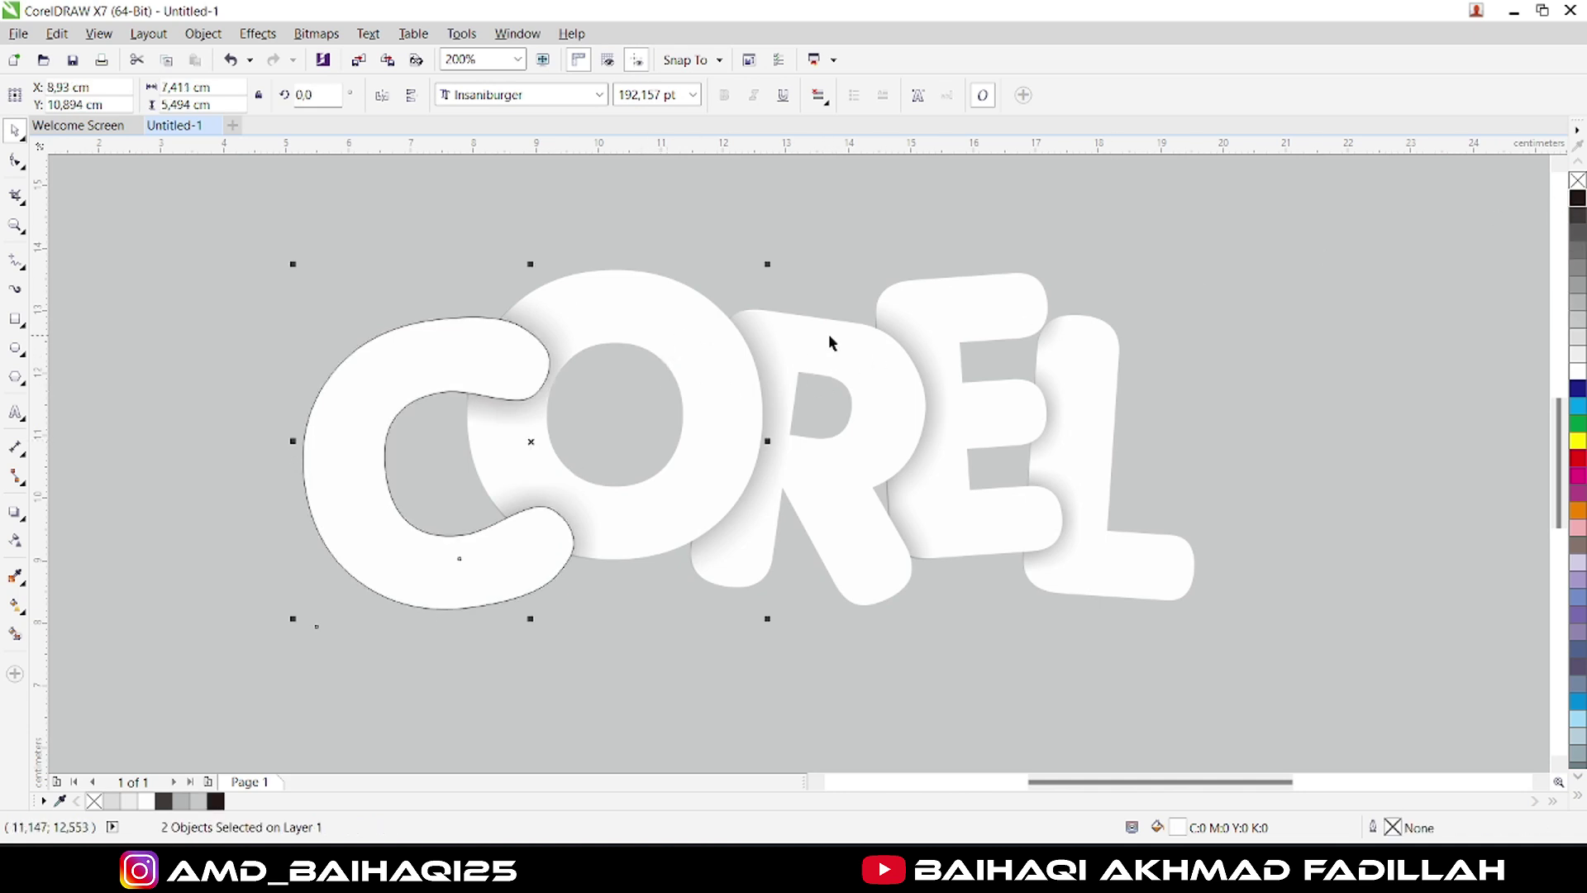
left_click(863, 354, "shift")
left_click(995, 326, "shift")
left_click(1098, 369, "shift")
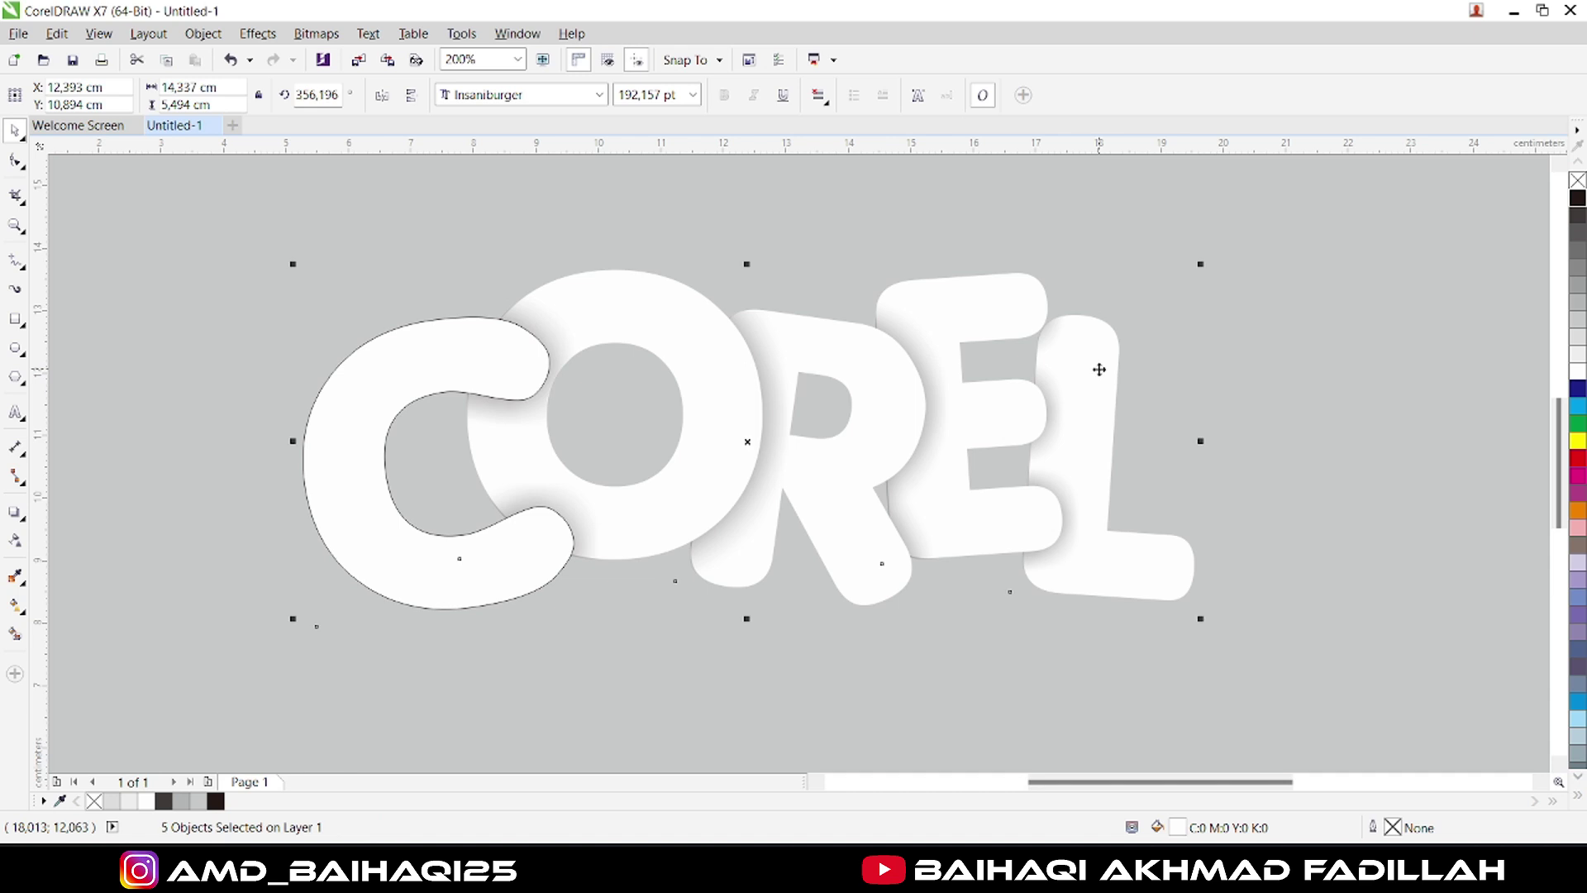
right_click(1579, 206)
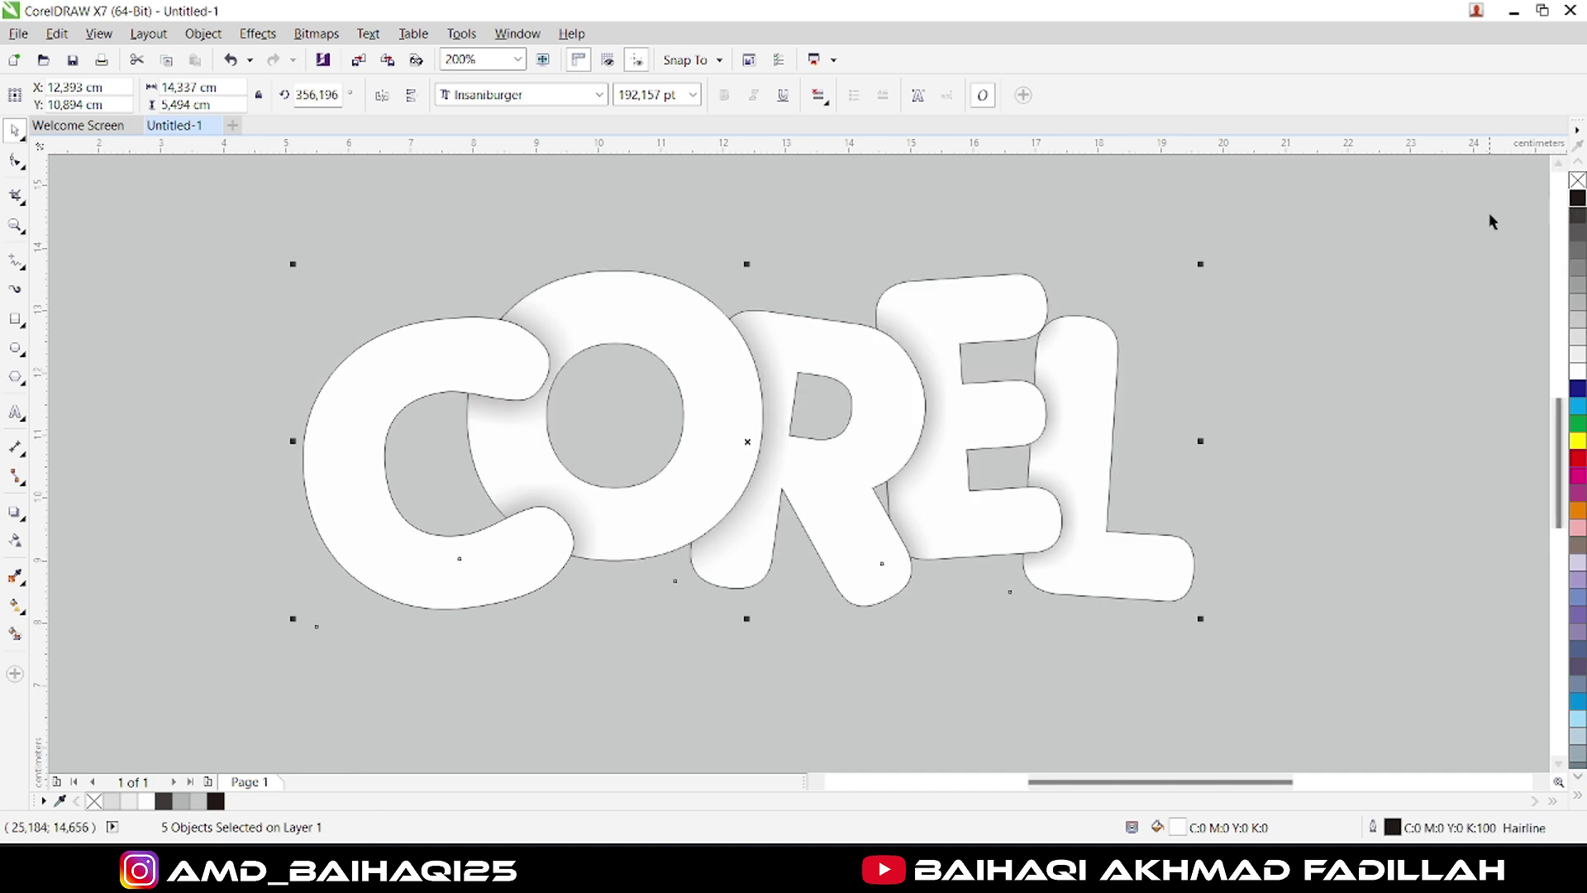
scroll(817, 429, "down", 2)
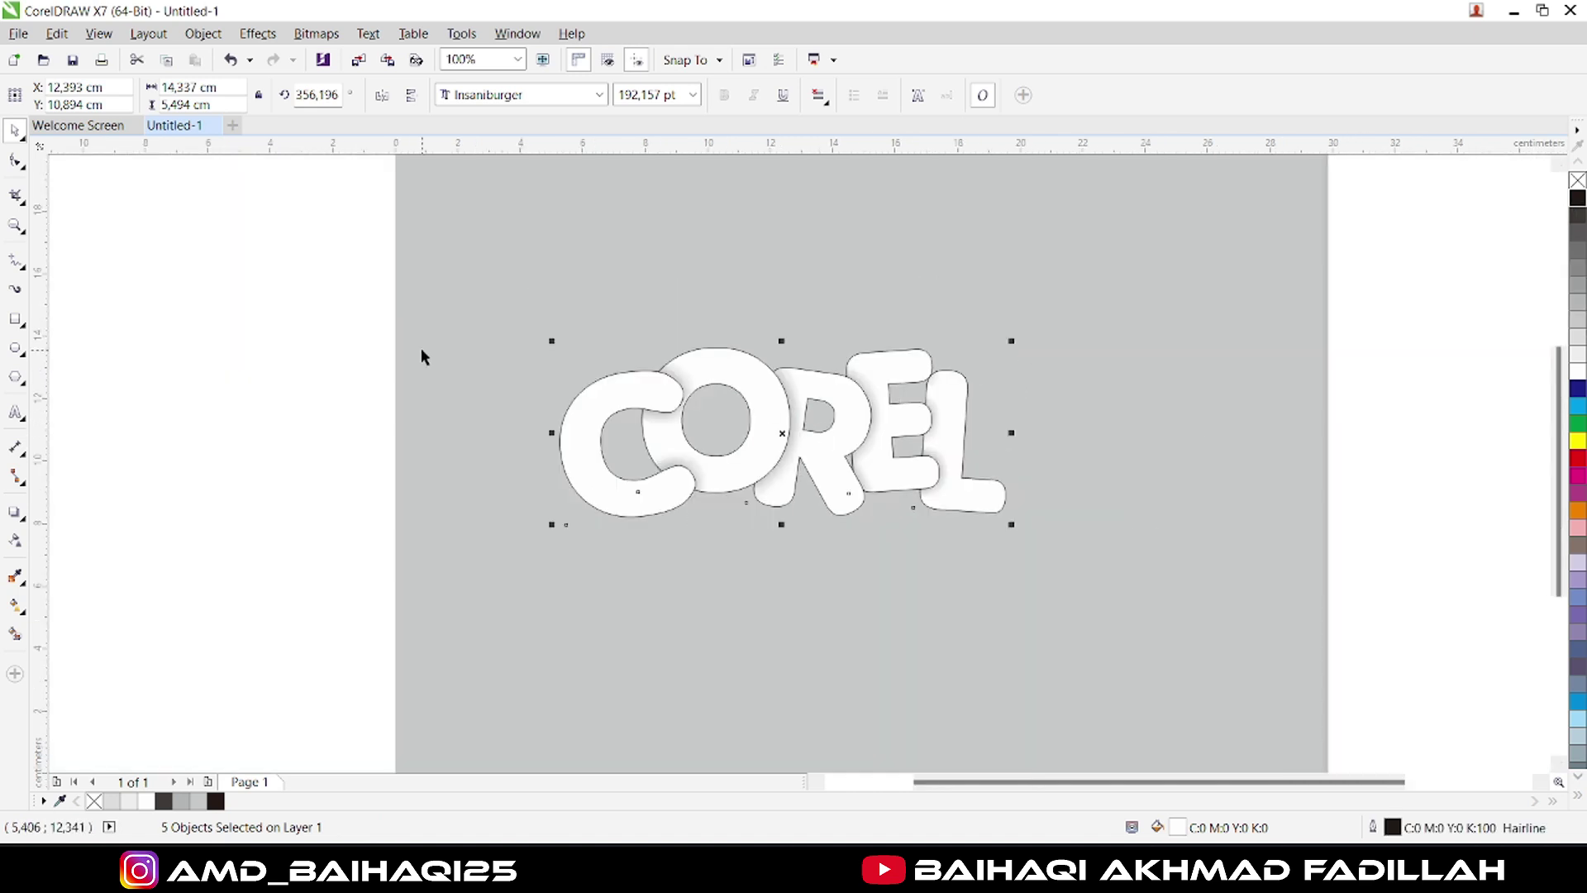
left_click(276, 327)
scroll(1002, 450, "up", 2)
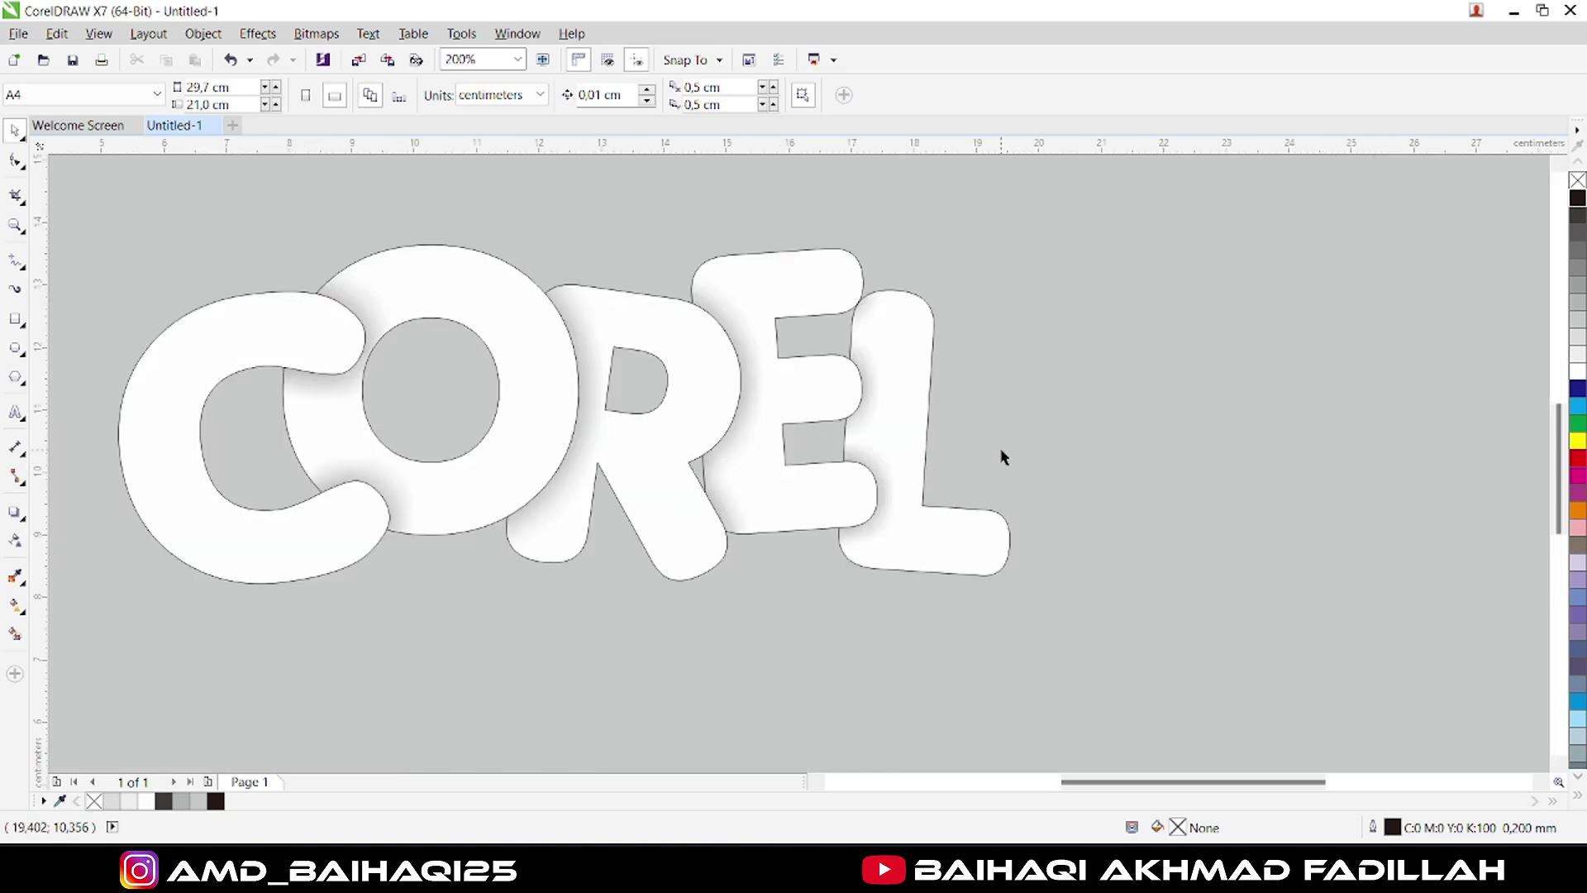
Fill the background rectangle behind the COREL letters with black.
left_click(1247, 403)
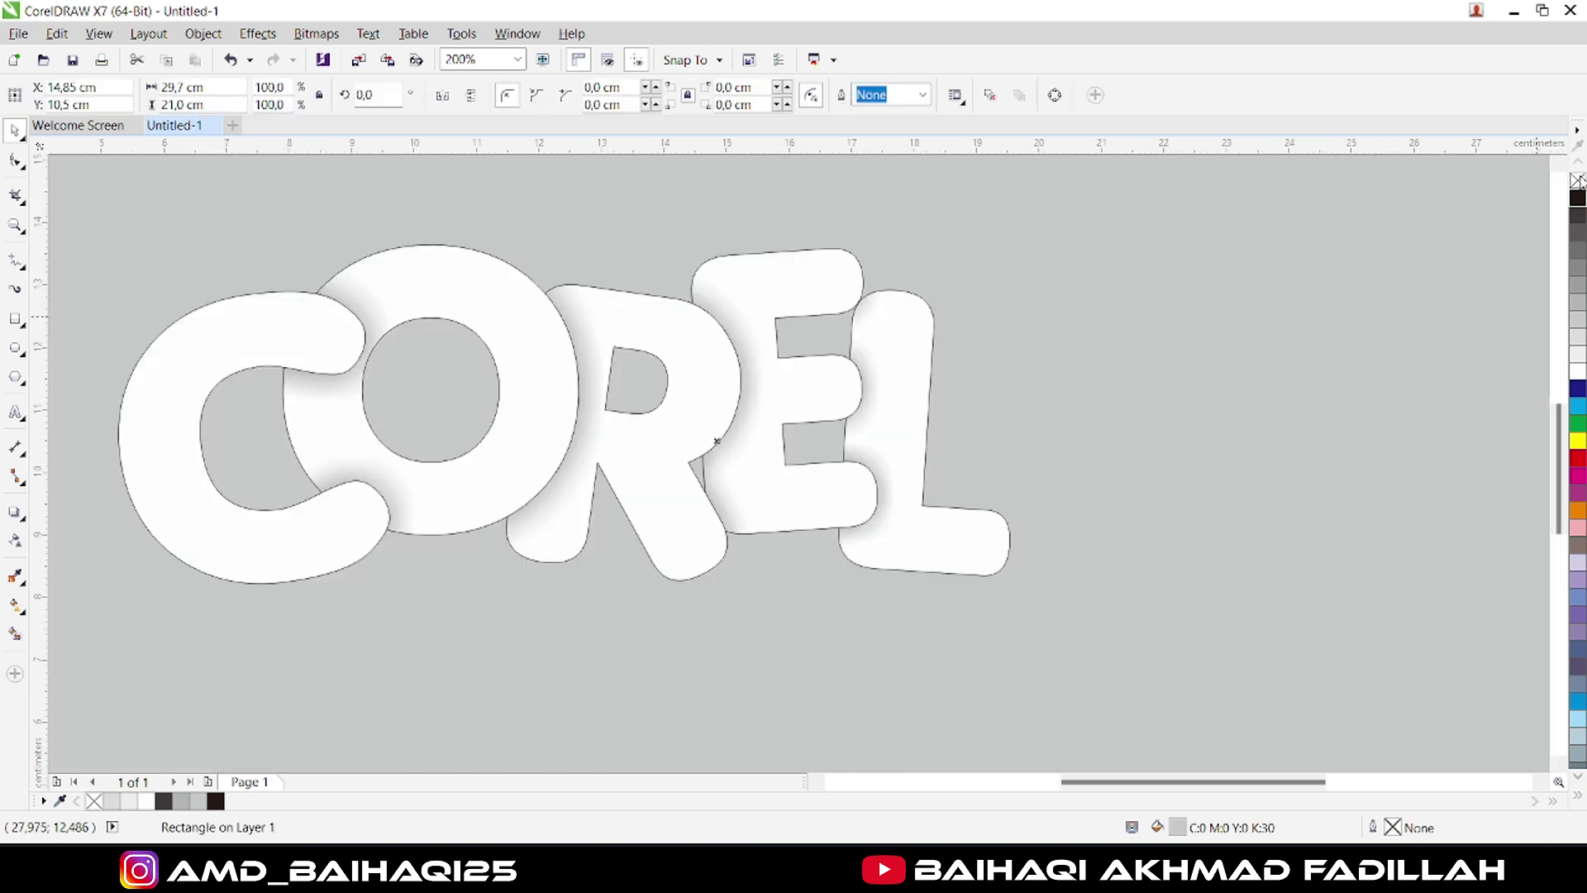
left_click(1578, 200)
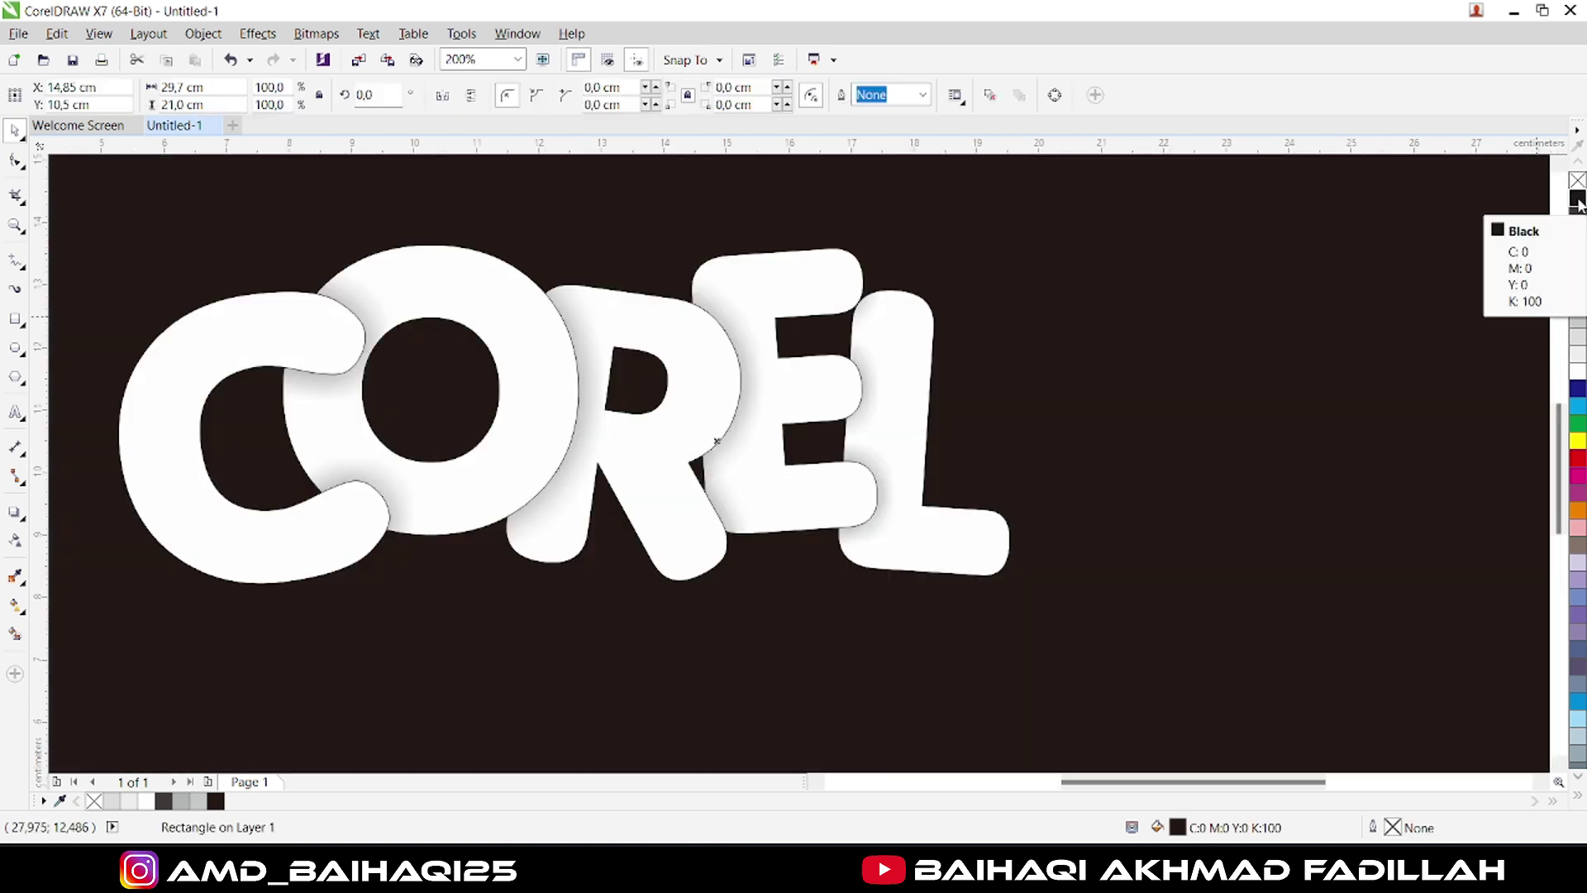
scroll(742, 454, "down", 2)
scroll(562, 431, "up", 2)
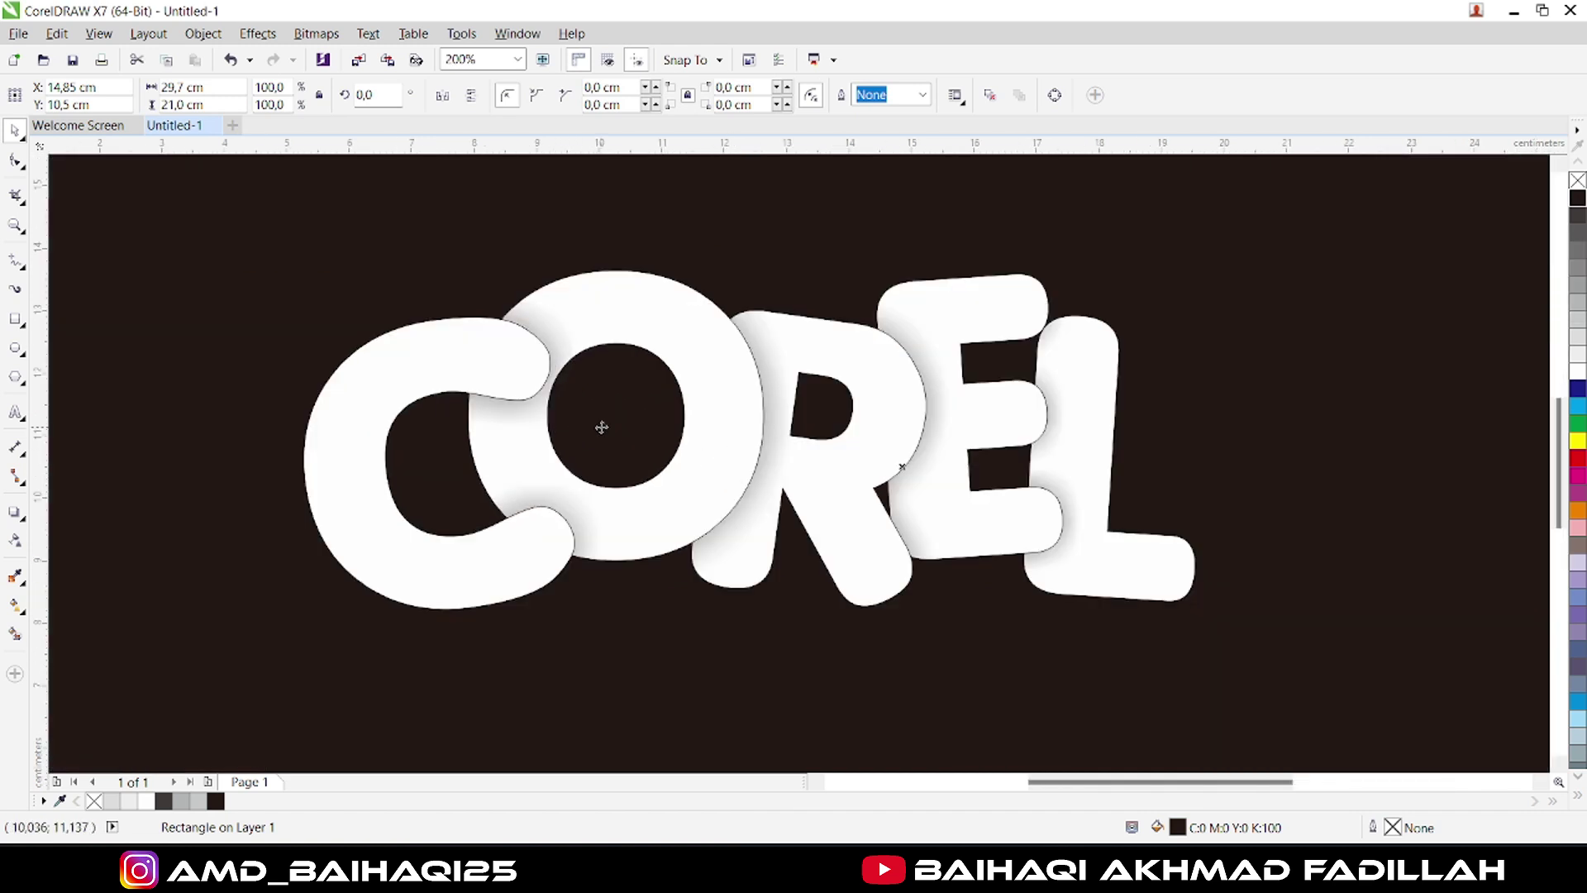
scroll(631, 430, "down", 4)
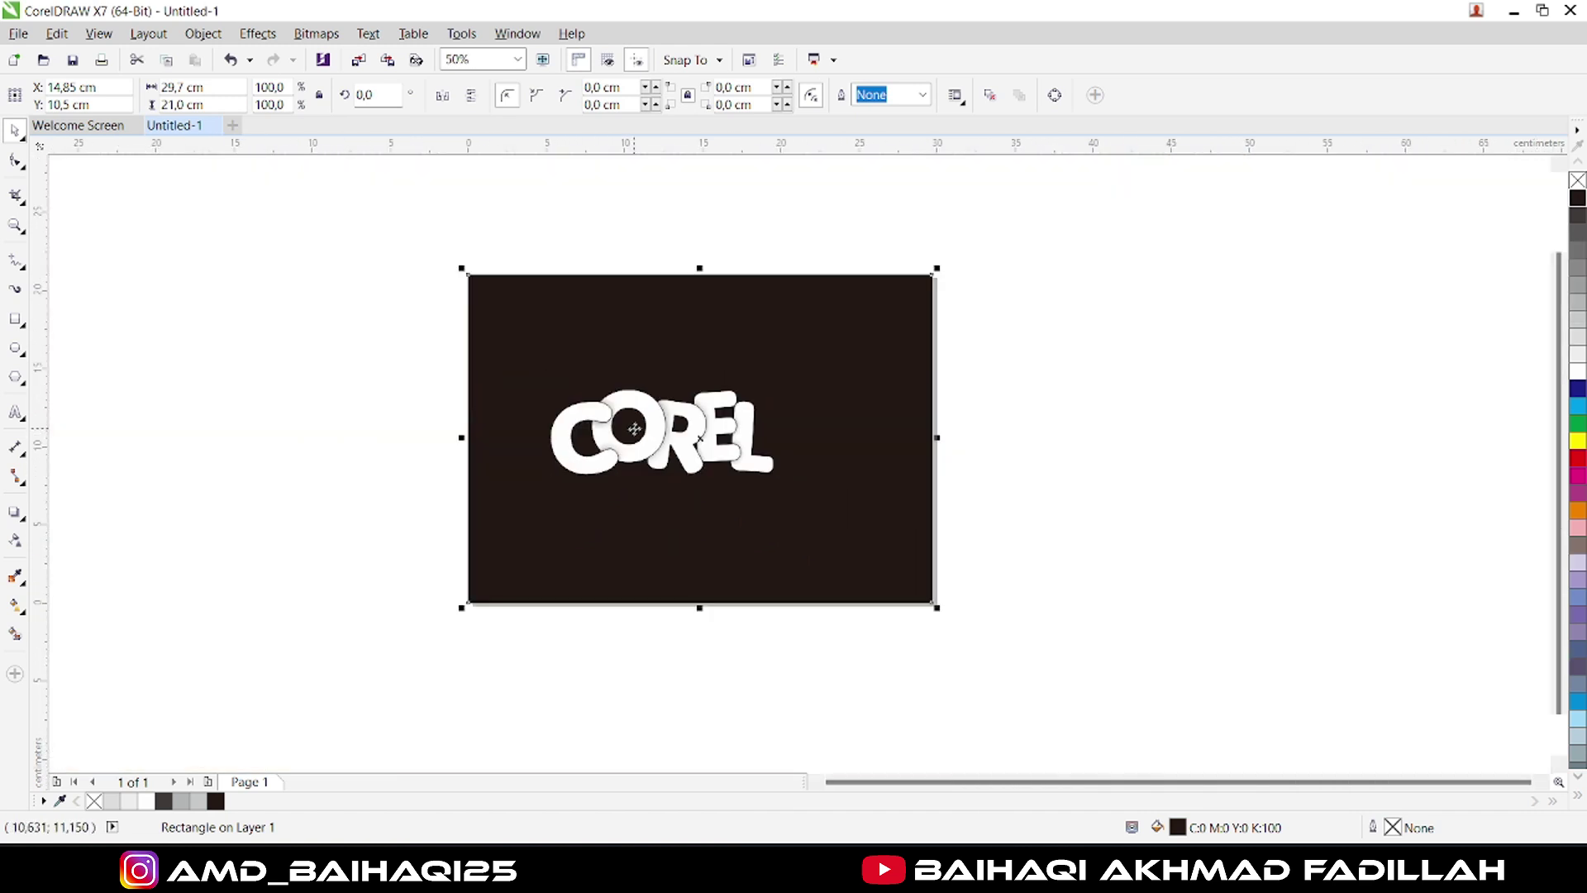
left_click(360, 360)
scroll(637, 429, "up", 4)
scroll(637, 429, "down", 2)
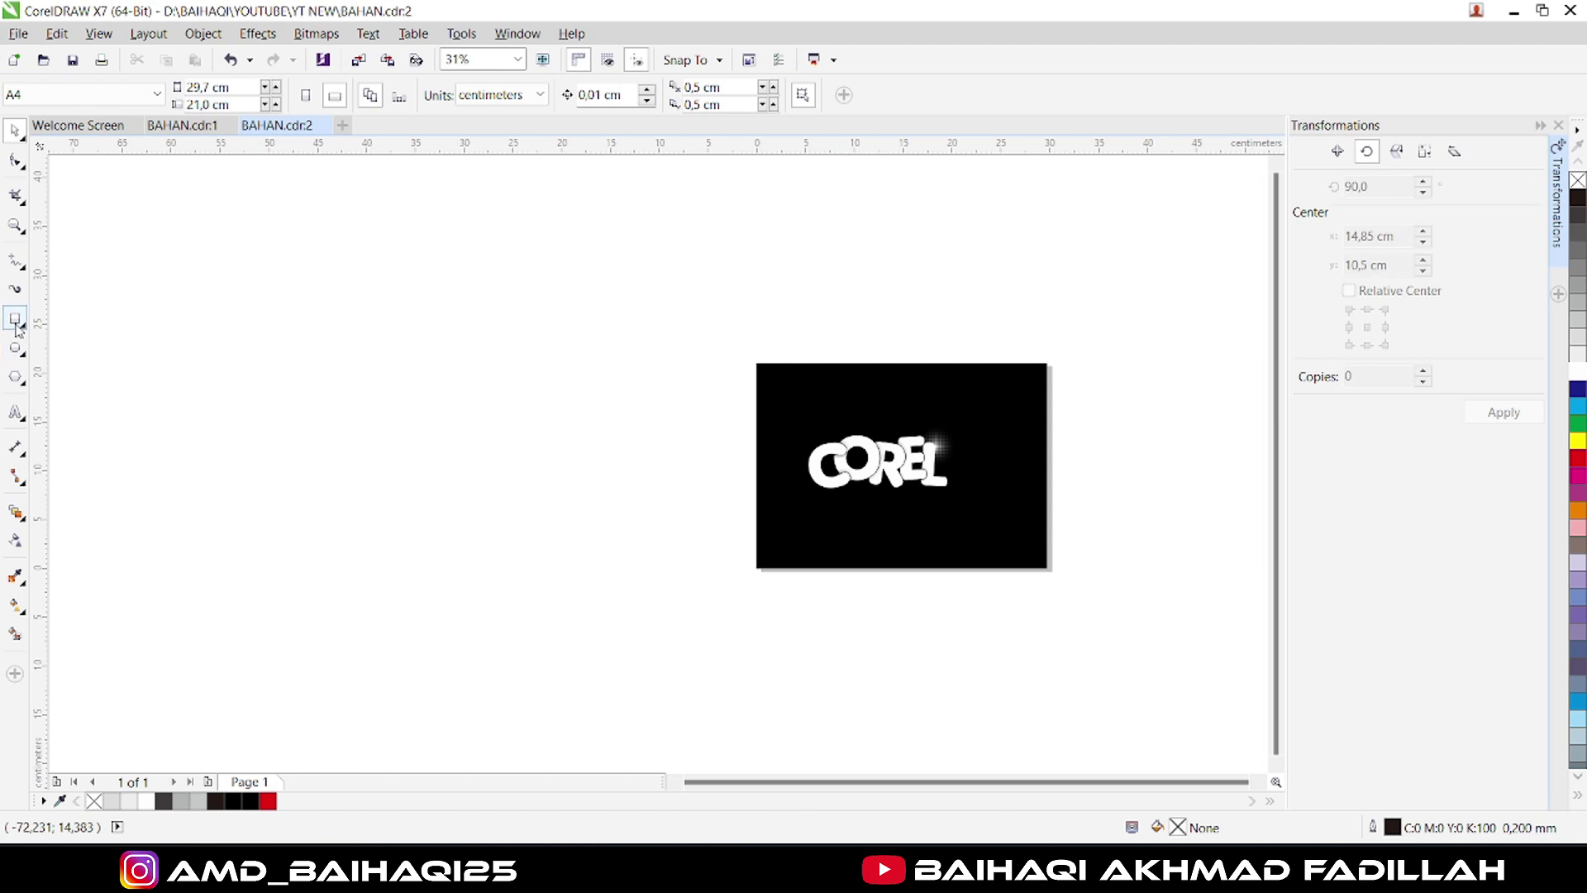
Draw a square about 22.4 cm wide beside the page and a black-filled circle about 0.77 cm wide centred on its upper-left corner.
left_click(15, 319)
left_click_drag(346, 357, 527, 578)
left_click(15, 348)
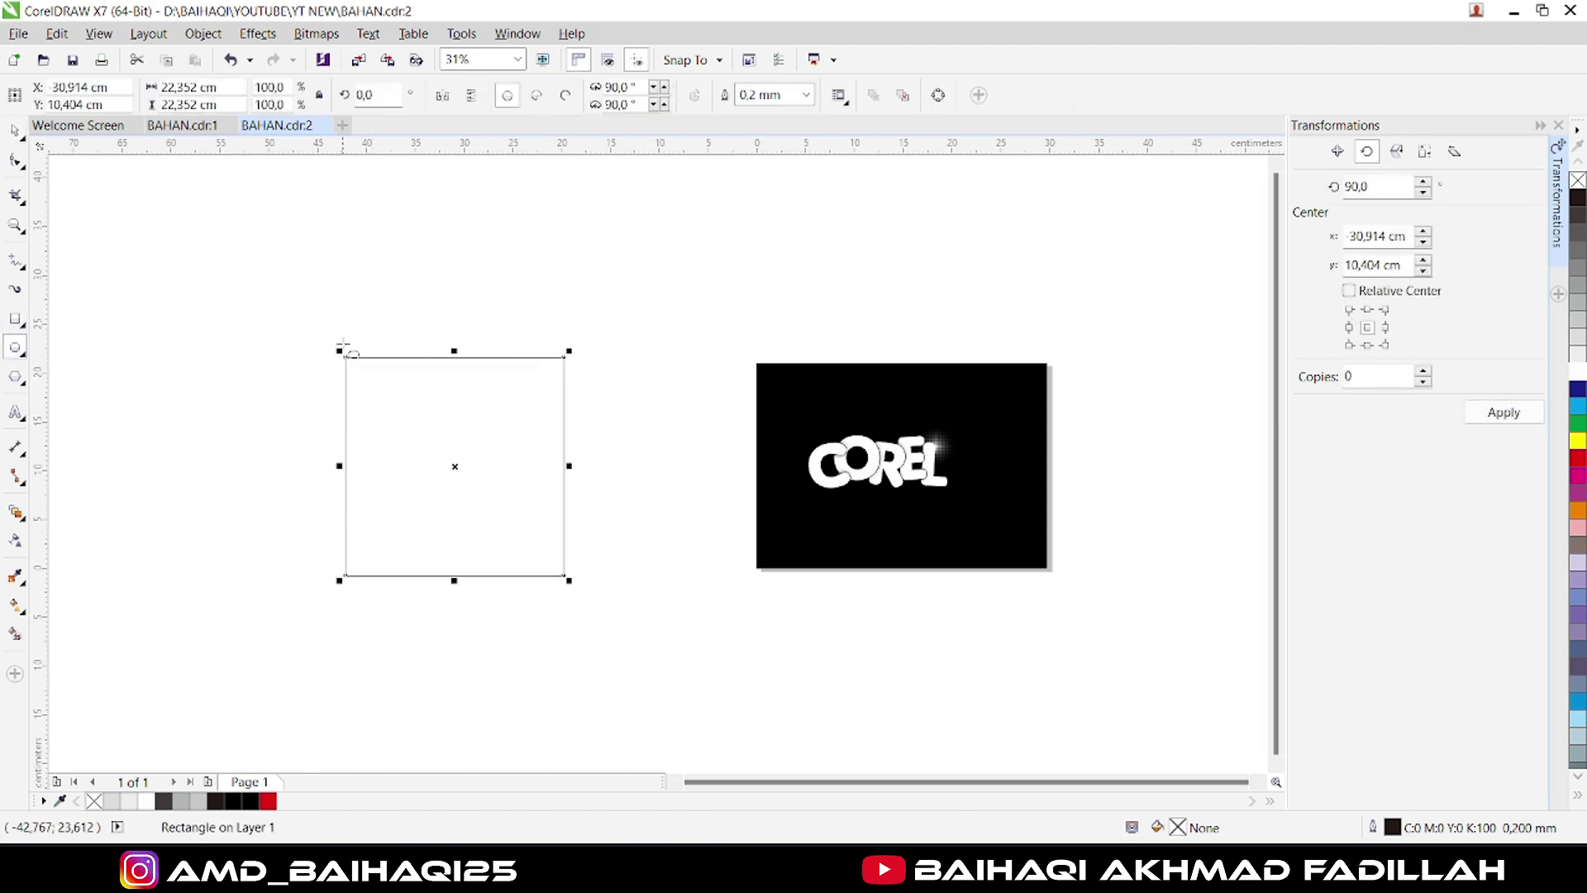
scroll(345, 355, "up", 6)
left_click_drag(371, 322, 423, 356)
key("space")
left_click(1577, 199)
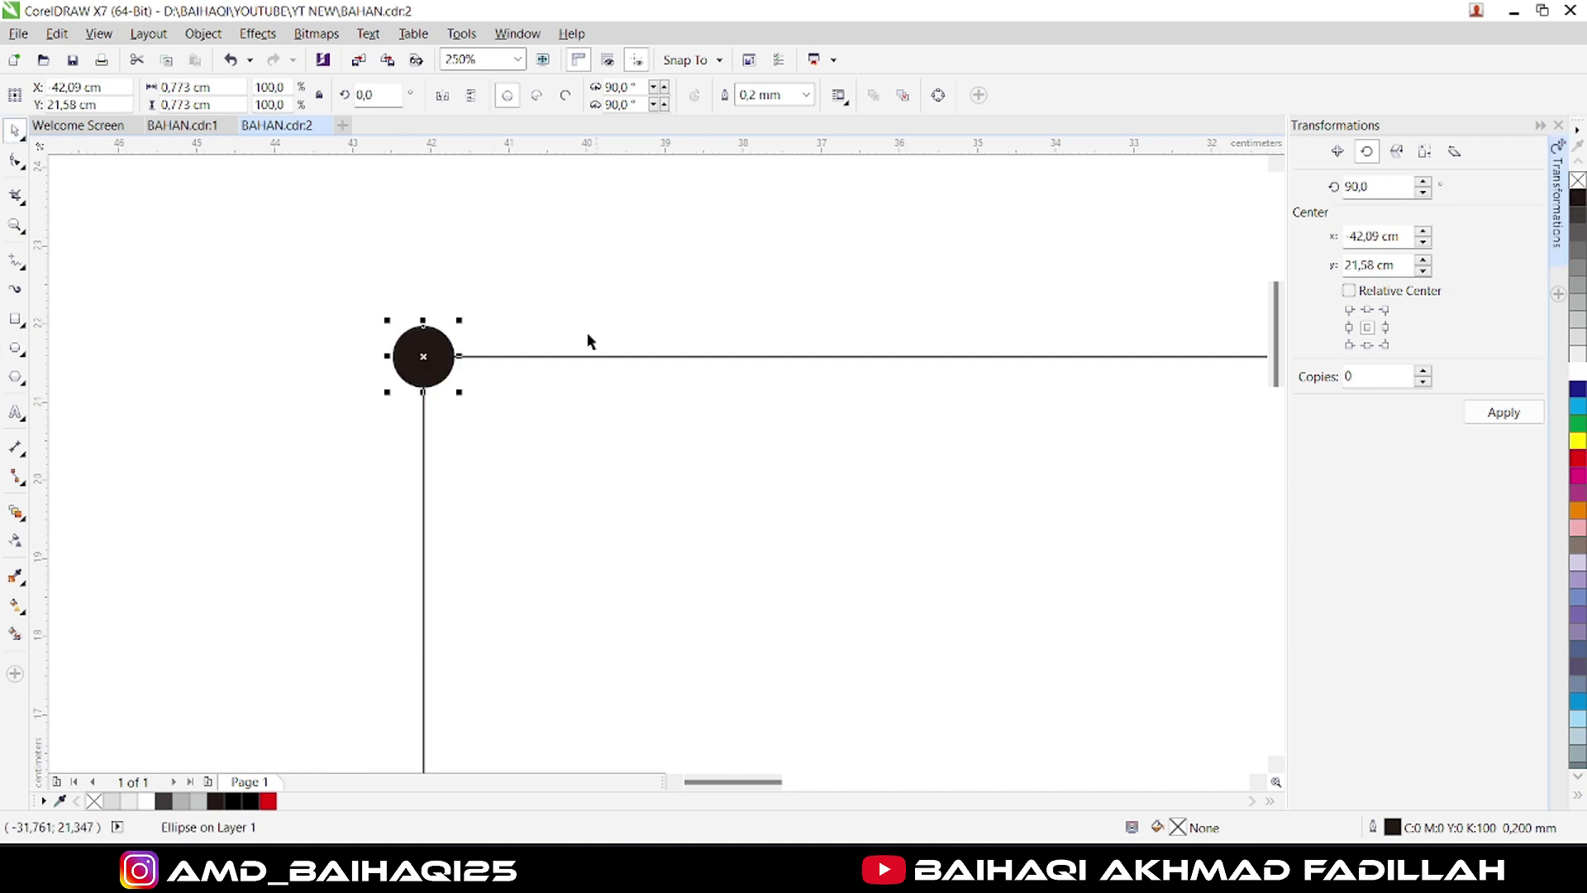
Copy the black circle onto the square's upper-right corner and scale the copy down to a small dot.
scroll(511, 357, "down", 5)
left_click_drag(489, 357, 926, 357)
scroll(926, 357, "up", 8)
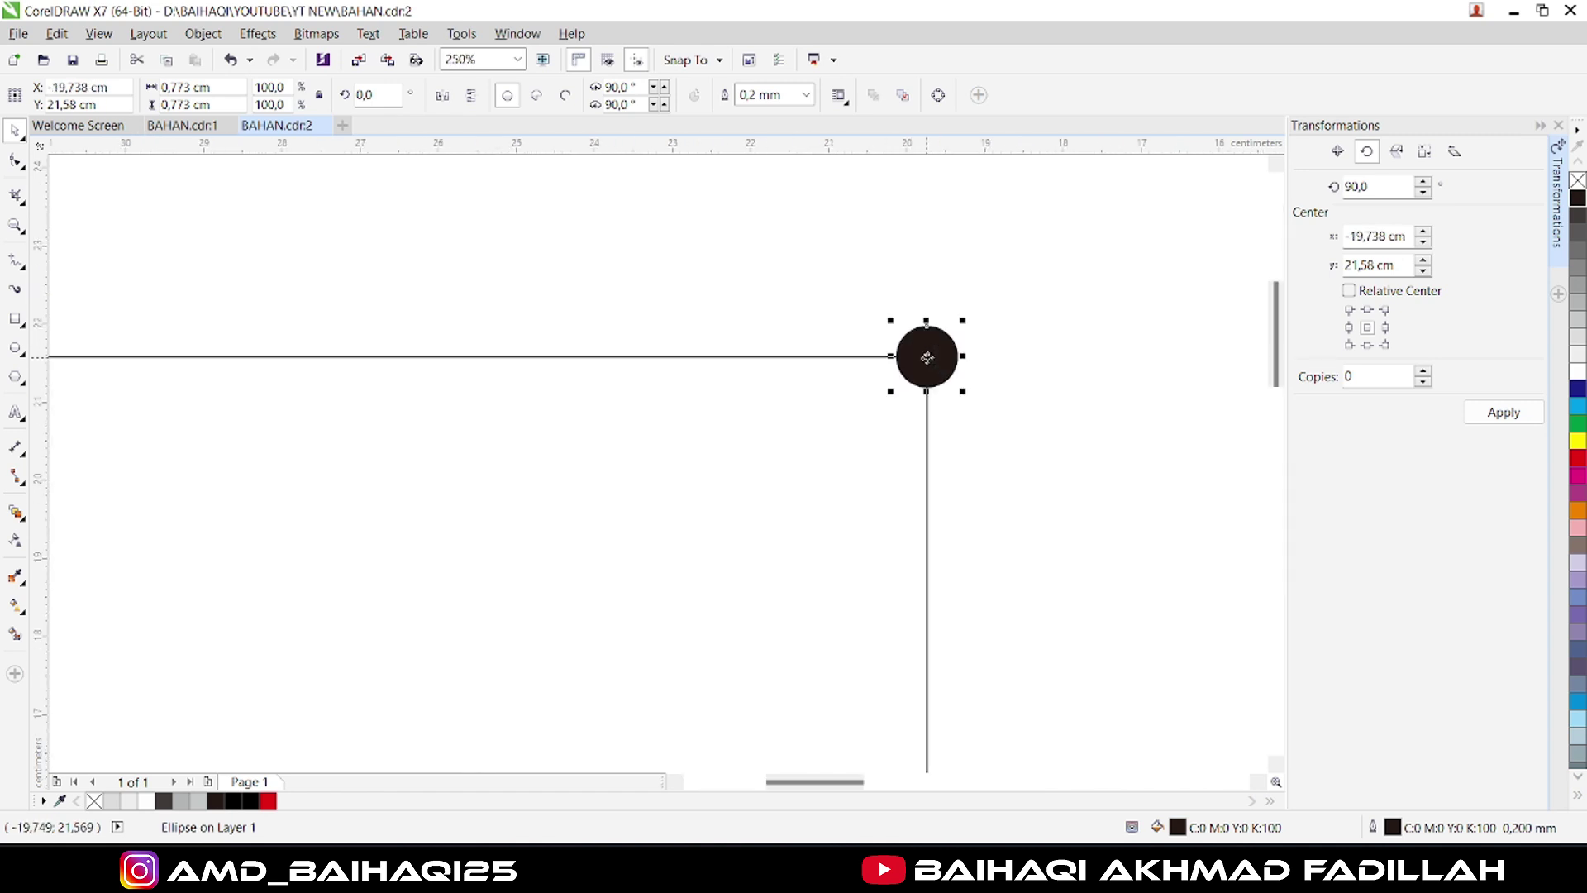
left_click_drag(1056, 486, 999, 432)
left_click(1049, 532)
scroll(920, 522, "down", 4)
scroll(921, 523, "down", 6)
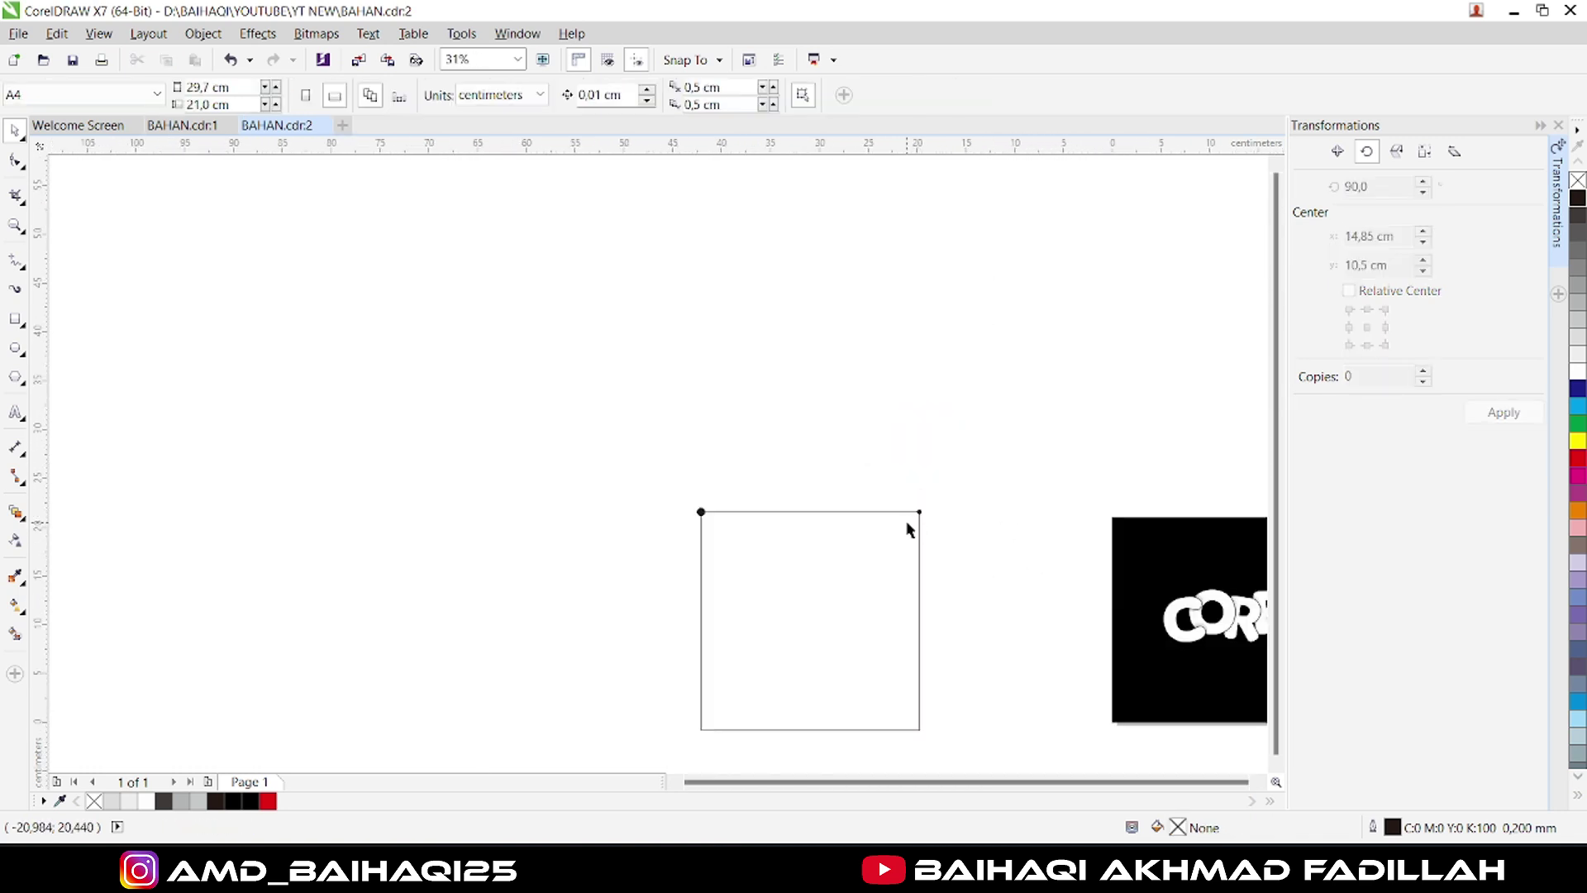
scroll(908, 520, "up", 2)
scroll(852, 511, "down", 2)
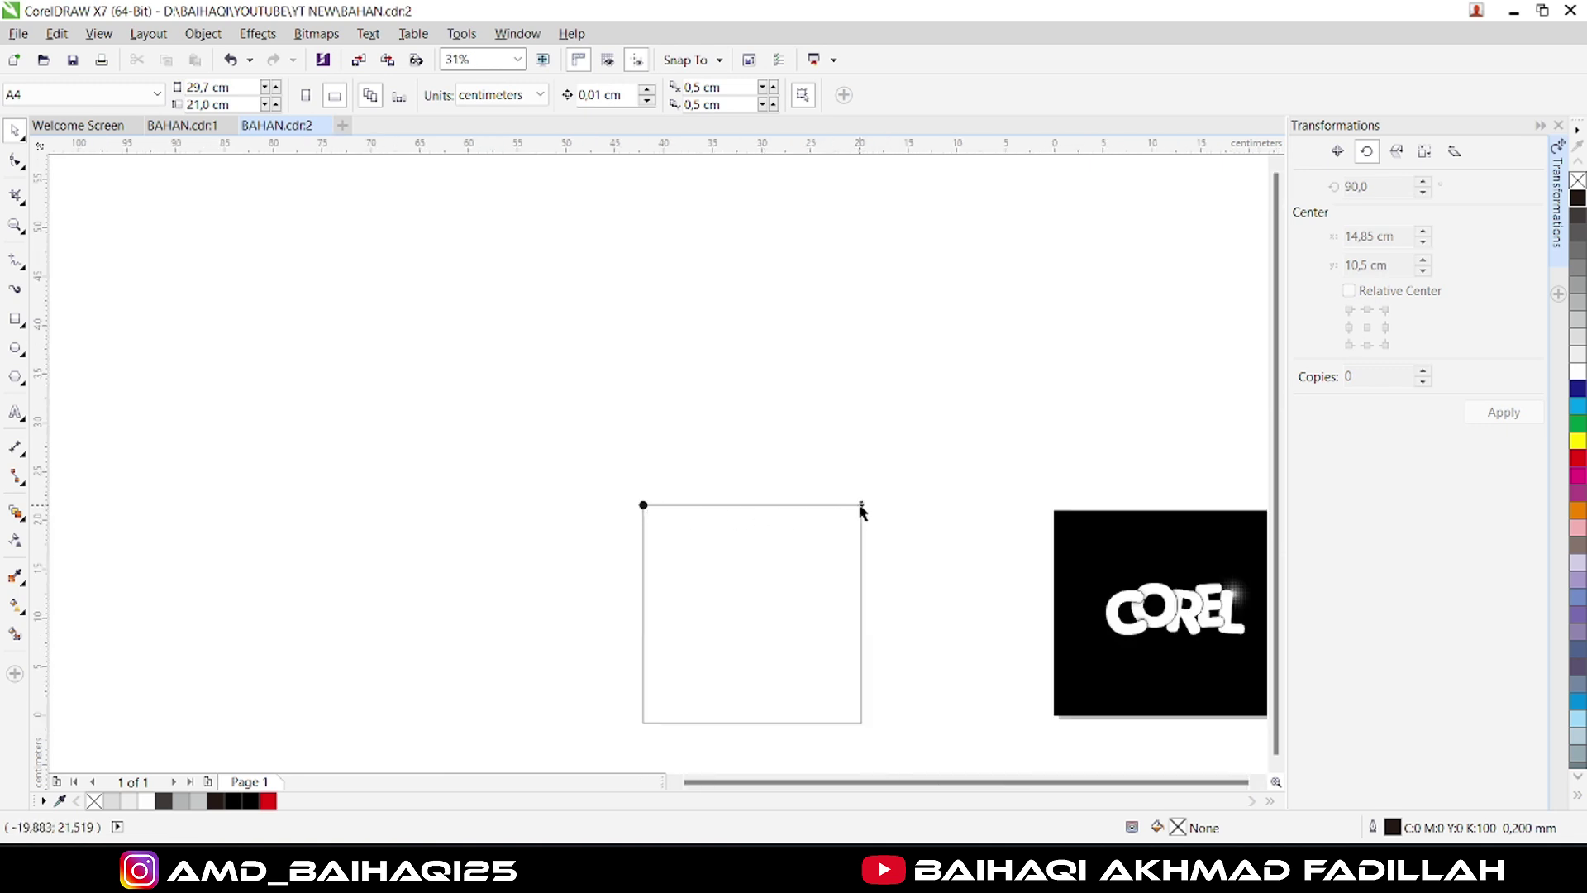
Copy the small dot from the square's upper-right corner onto its lower-right and lower-left corners.
left_click(860, 505)
left_click_drag(861, 503, 863, 723)
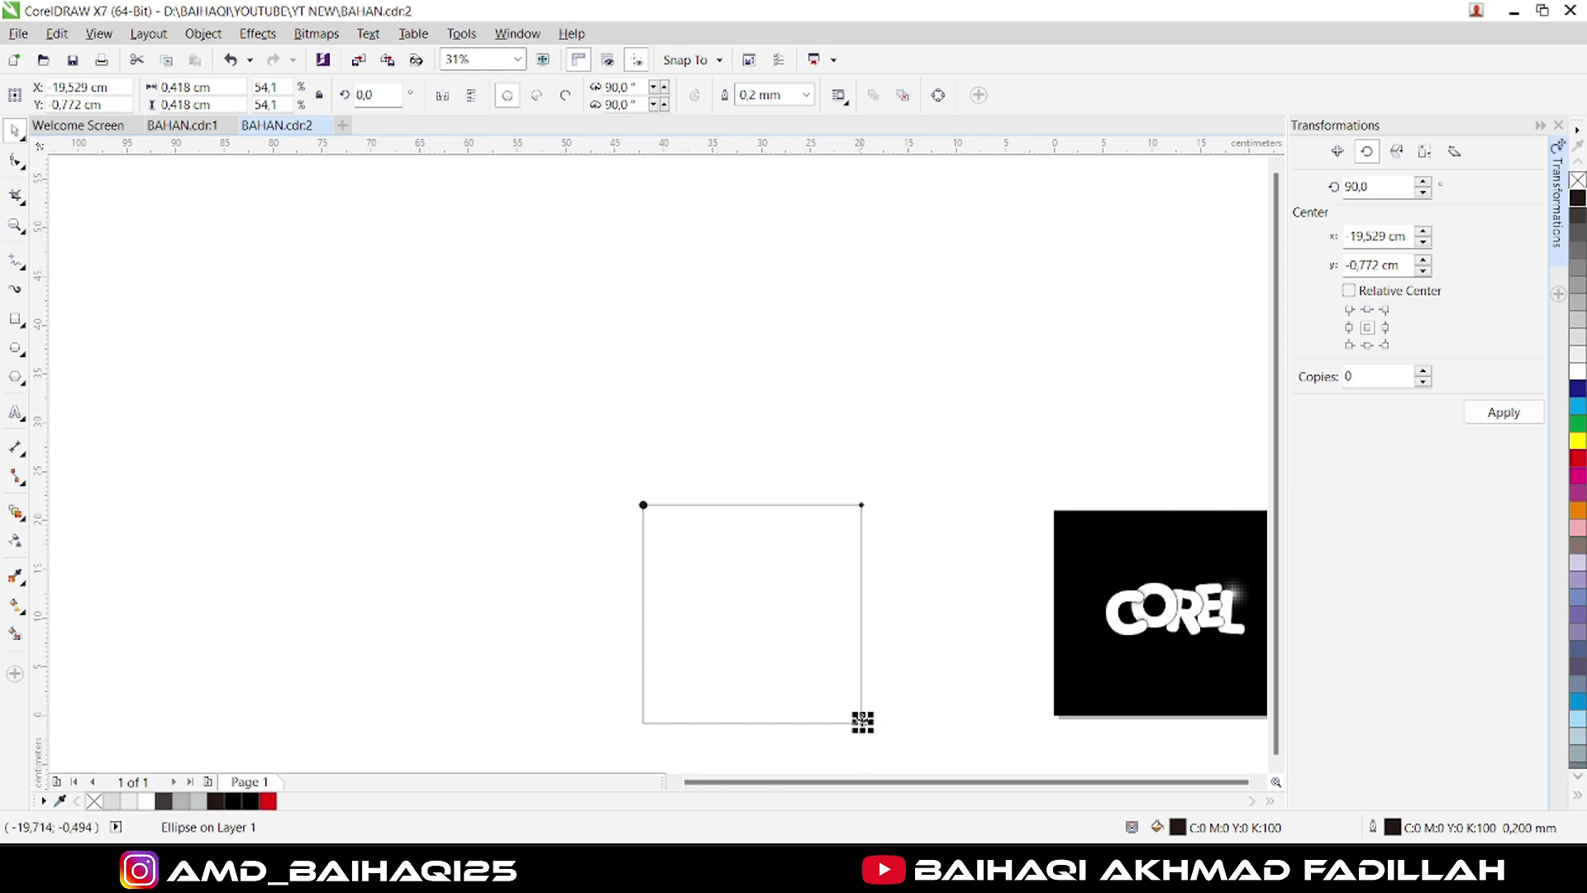
left_click(645, 725)
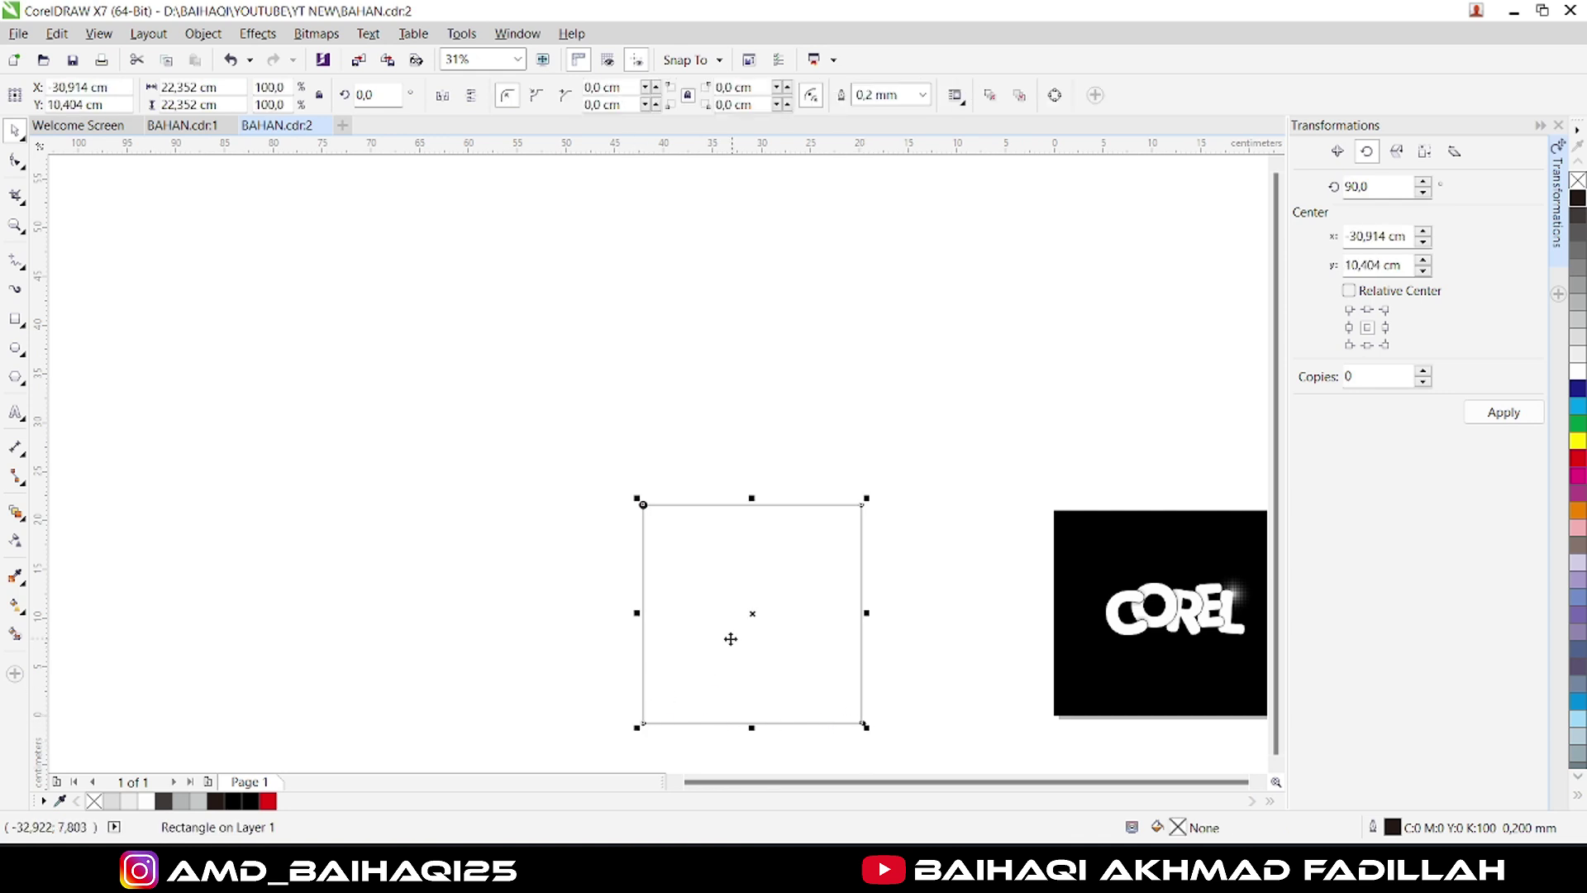
Delete the guide square and remove the outline from the four corner circles.
key("Delete")
left_click_drag(552, 455, 956, 749)
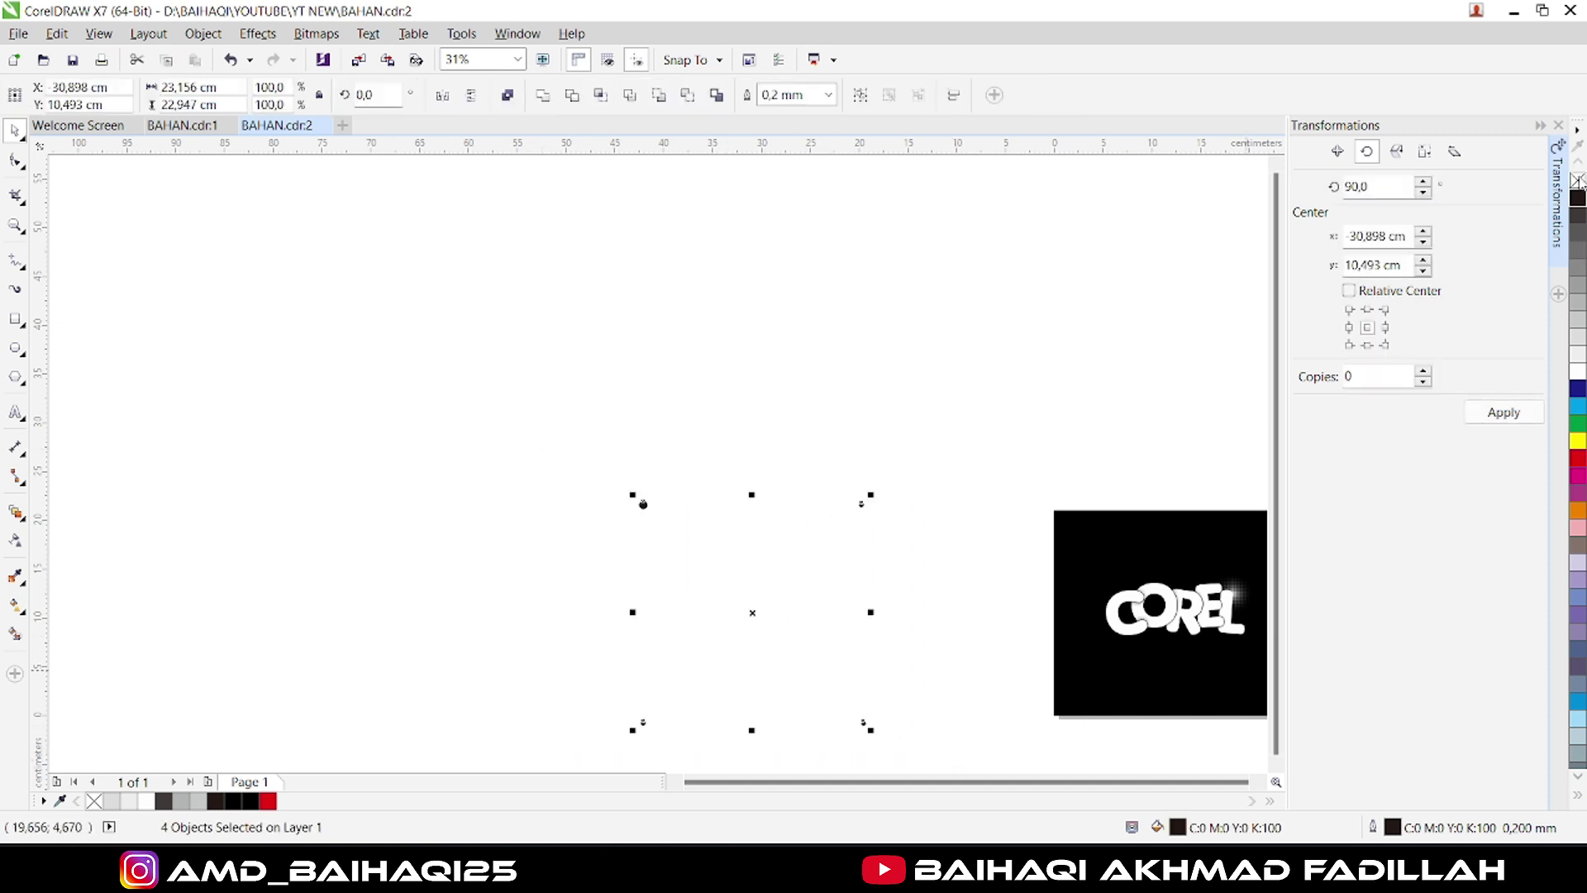
left_click(628, 523)
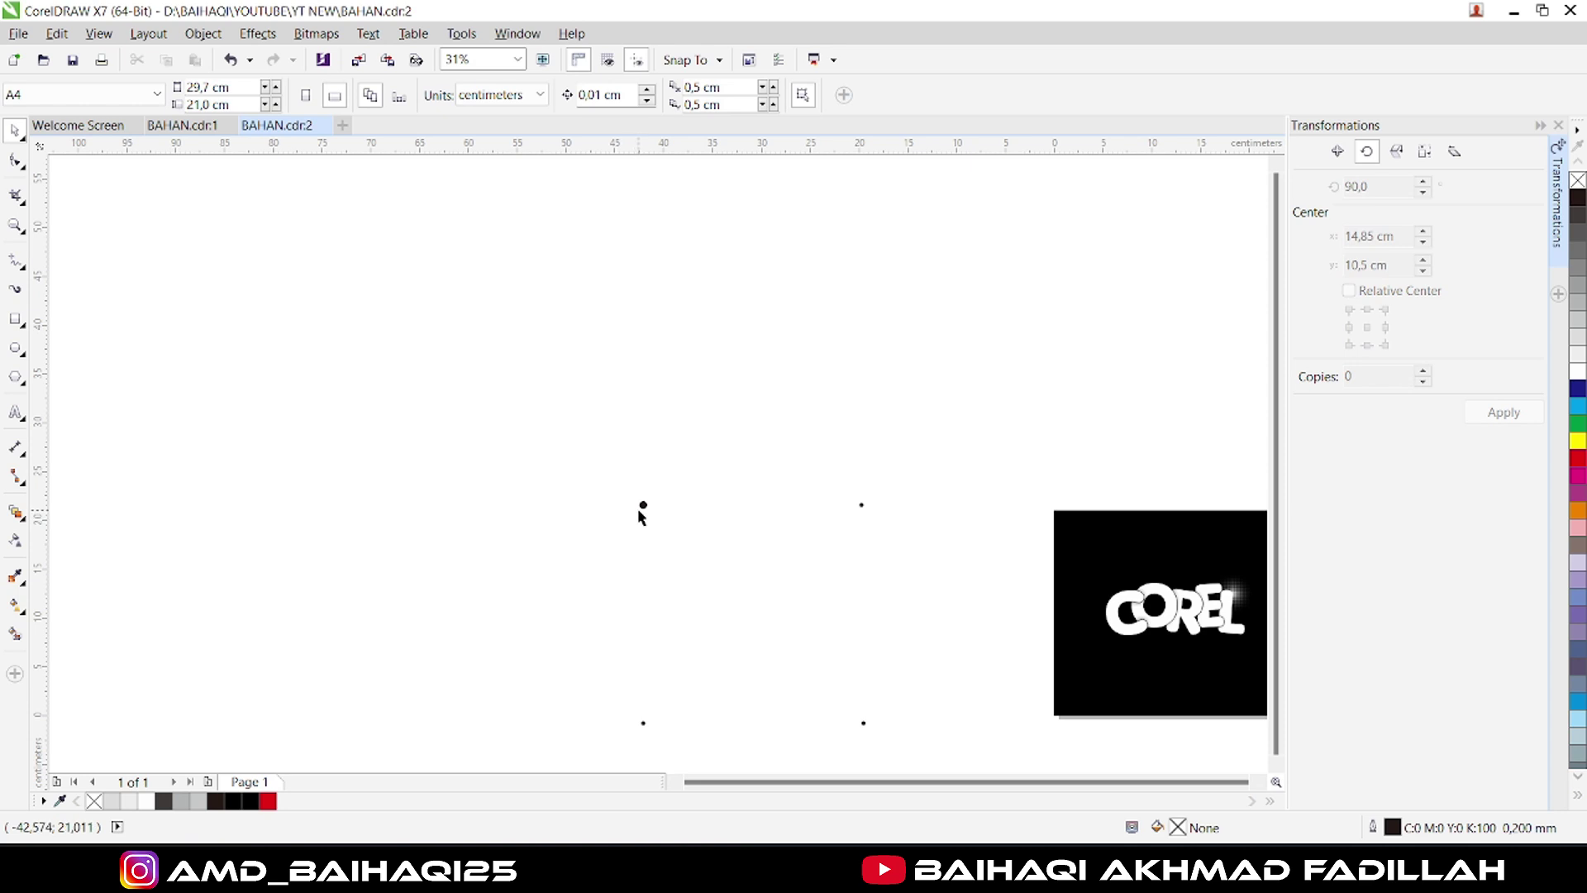
Blend the large upper-left circle with the small dot below it using the Straight 8 Step preset.
left_click(642, 505)
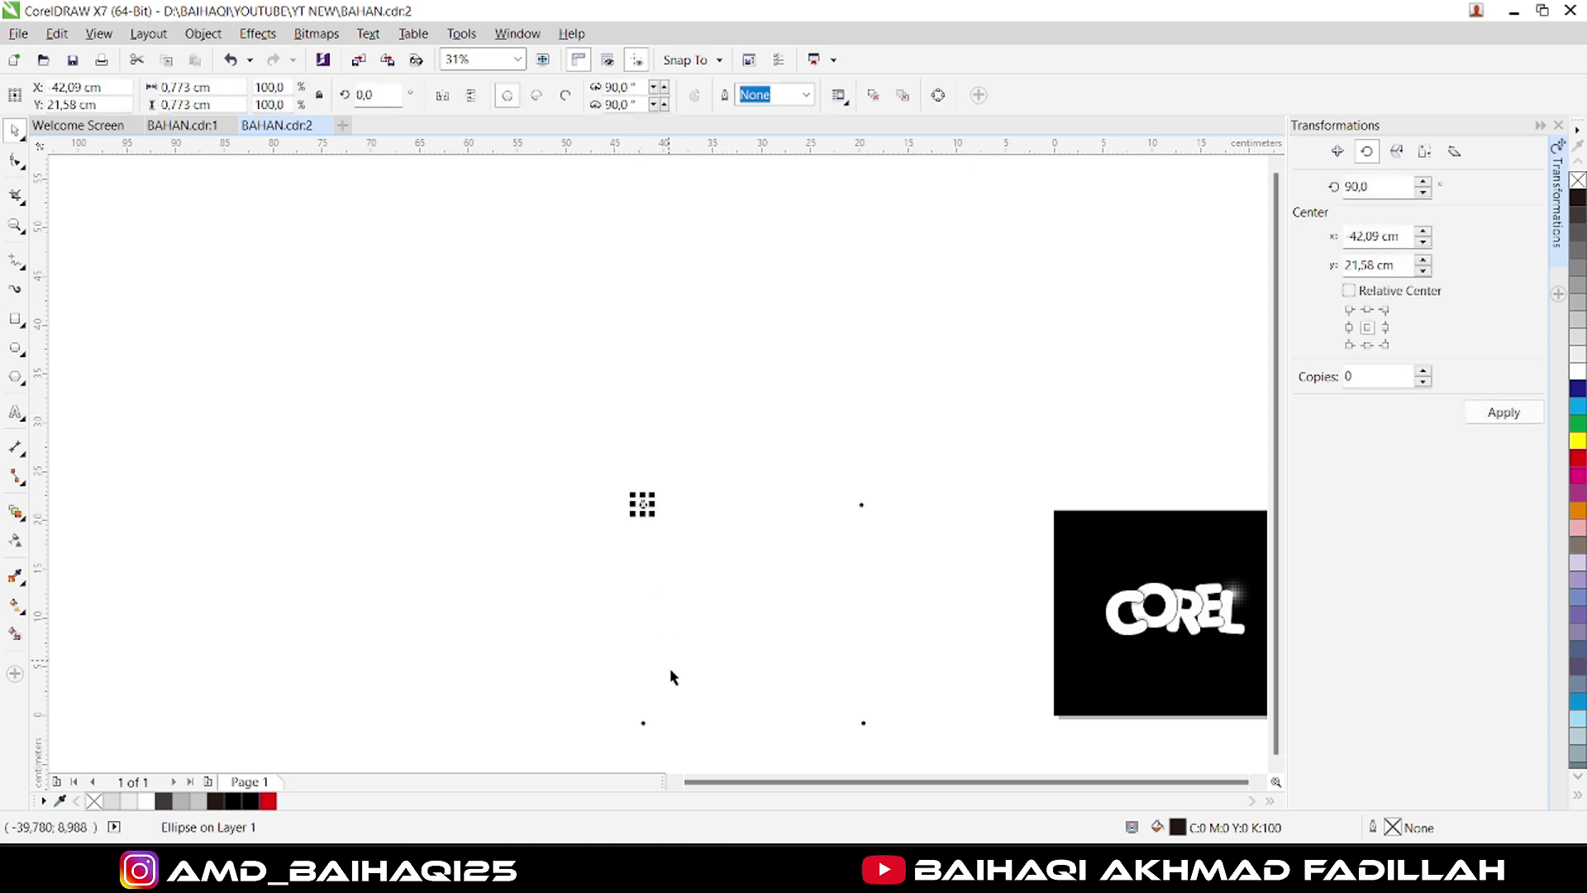
left_click(643, 724, "shift")
left_click(16, 513)
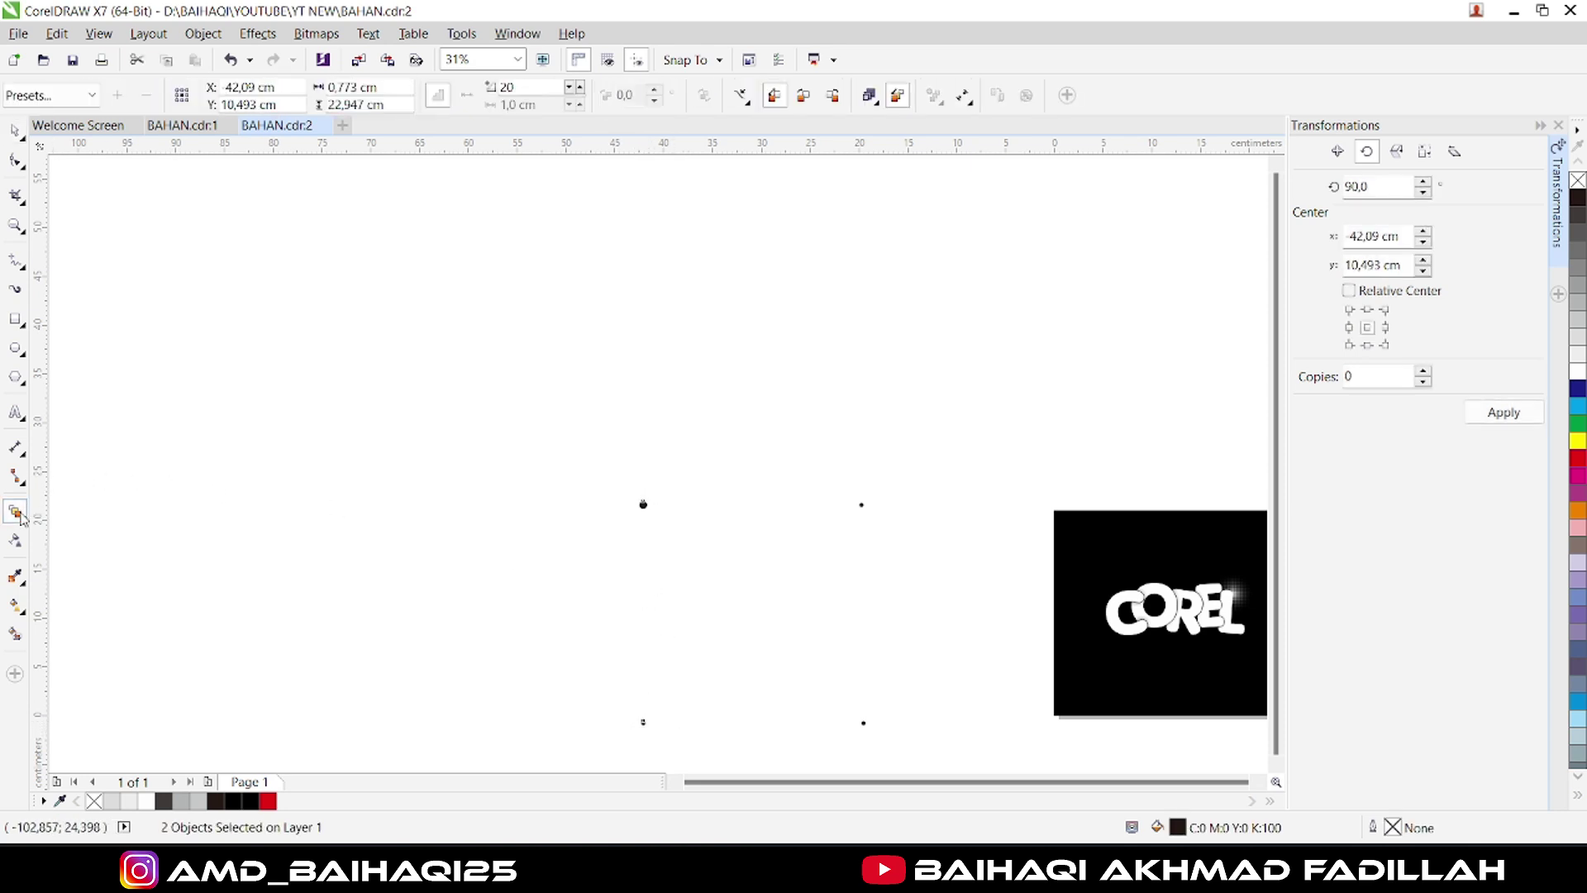
left_click(59, 98)
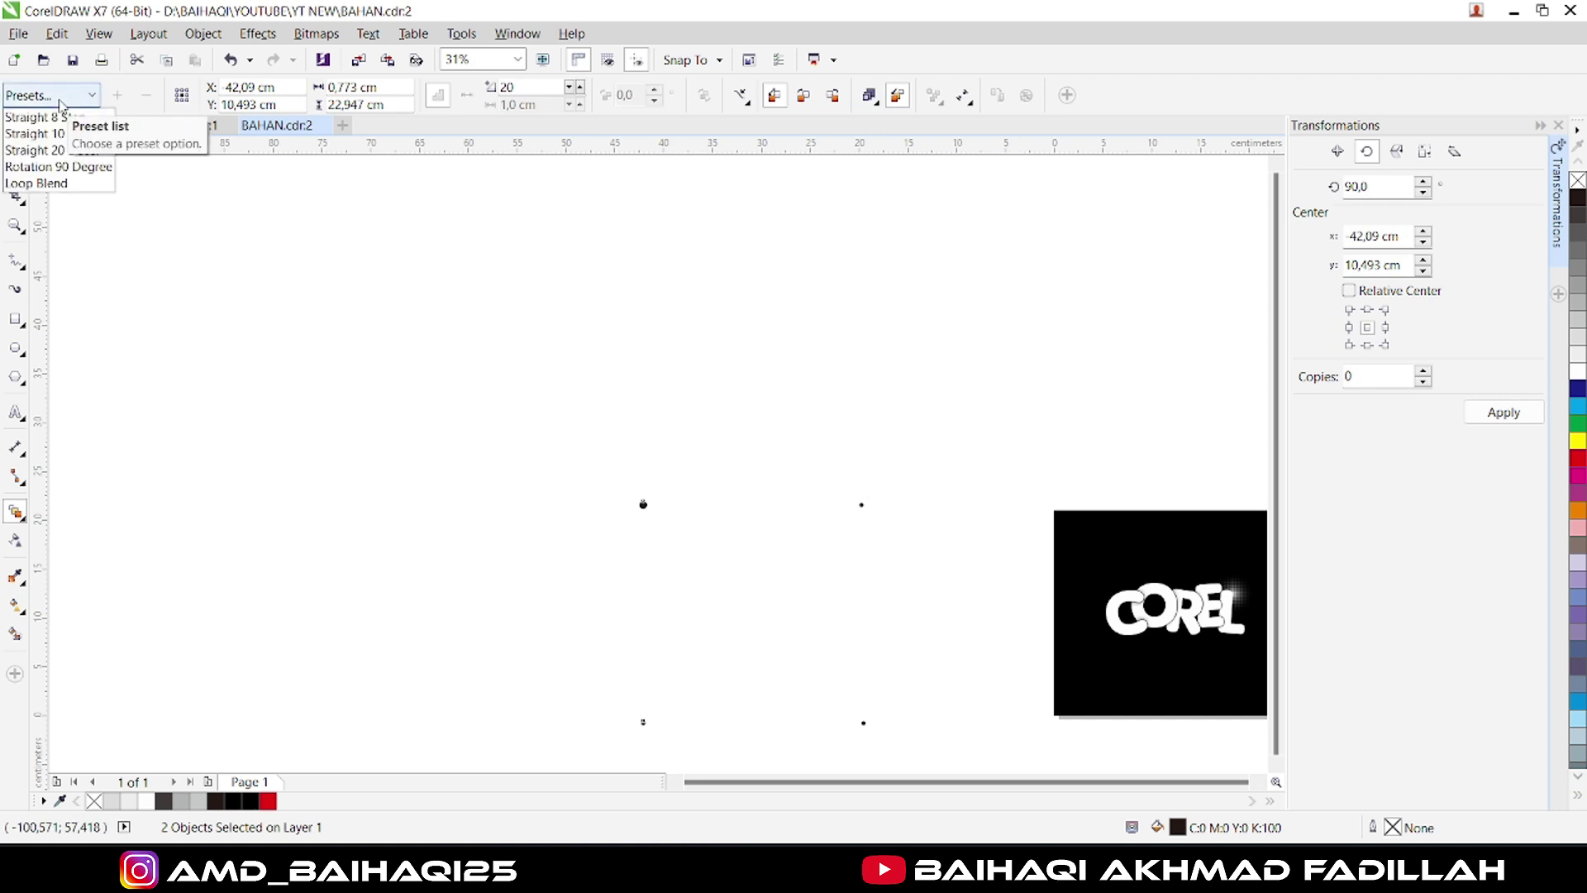
left_click(55, 123)
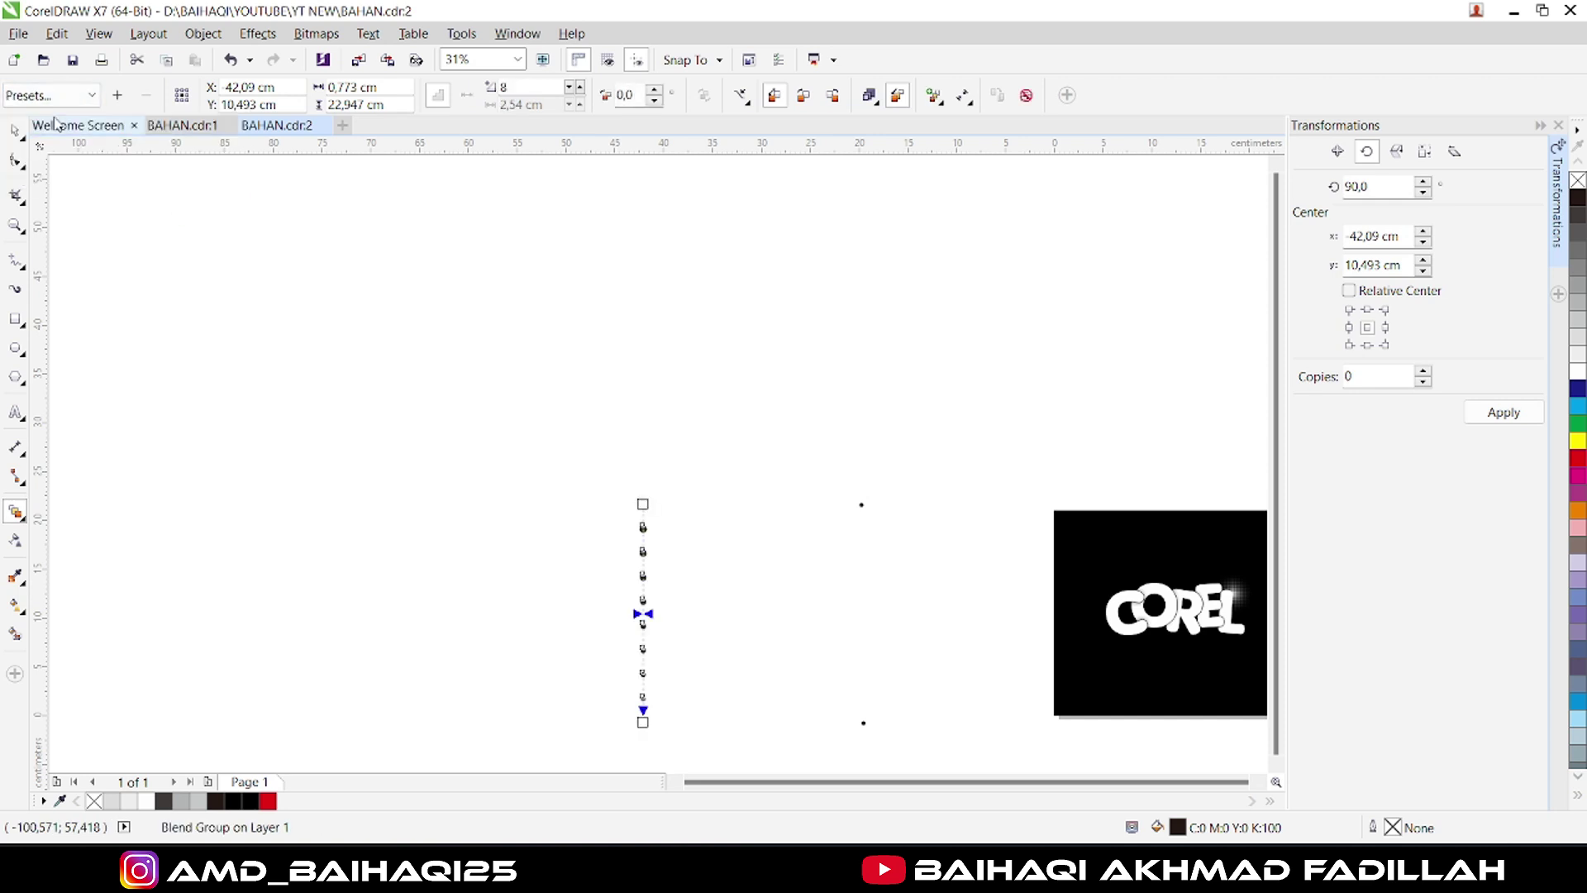
Set the blend between the large circle and the dot below it to 18 steps.
left_click(579, 88)
left_click(579, 87)
left_click(579, 88)
left_click(578, 88)
left_click(579, 88)
left_click(578, 88)
left_click(578, 88)
left_click(578, 88)
left_click(578, 87)
left_click(578, 87)
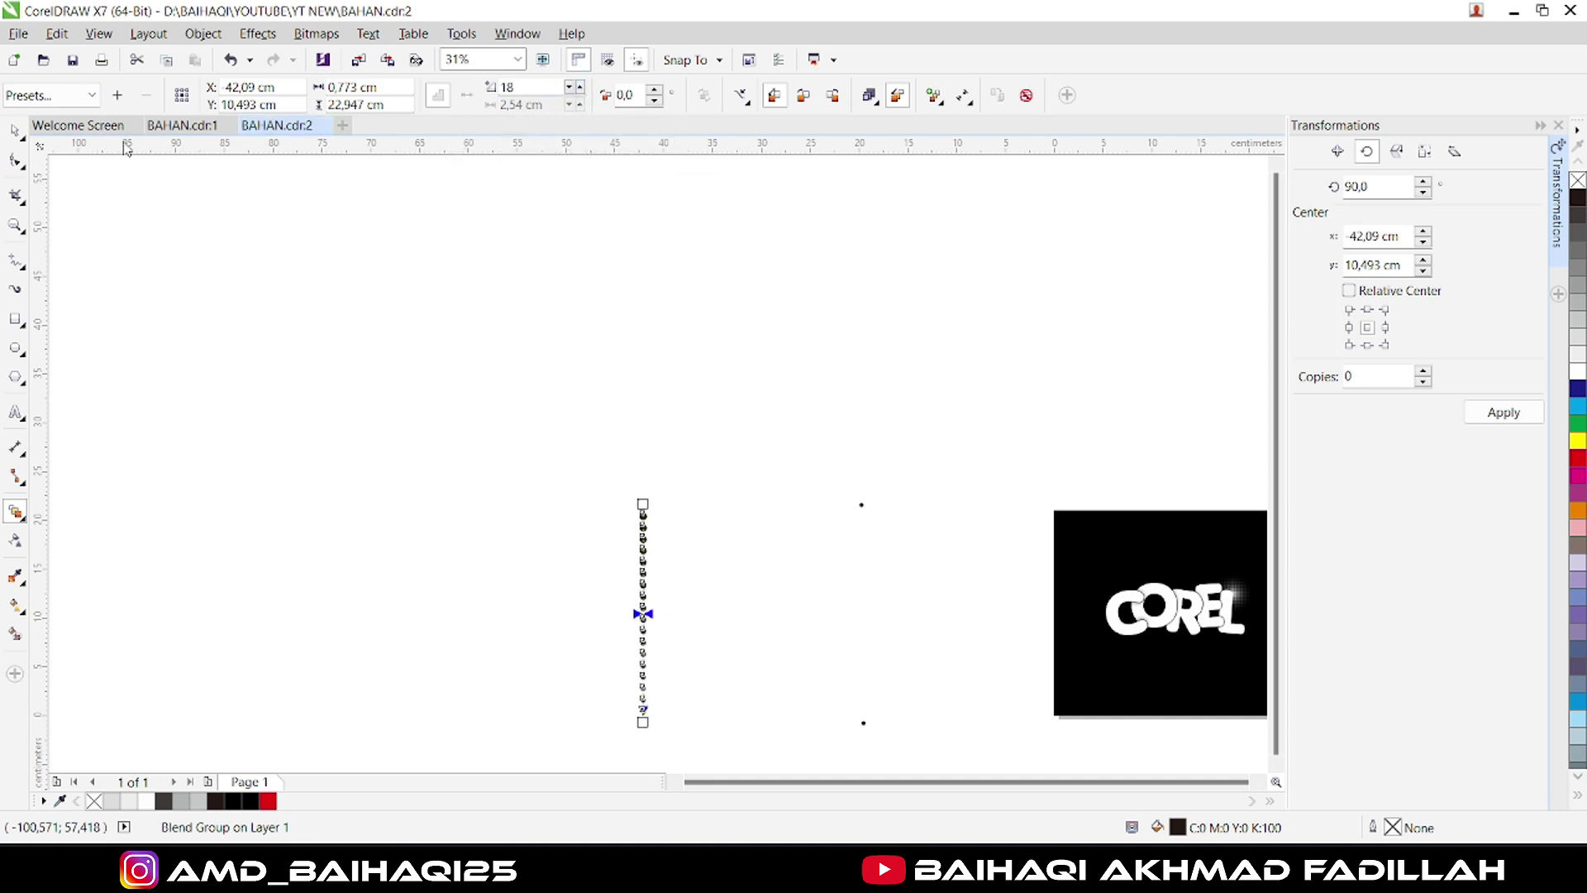
Break the large-to-small circle blend apart and ungroup its circles.
left_click(14, 133)
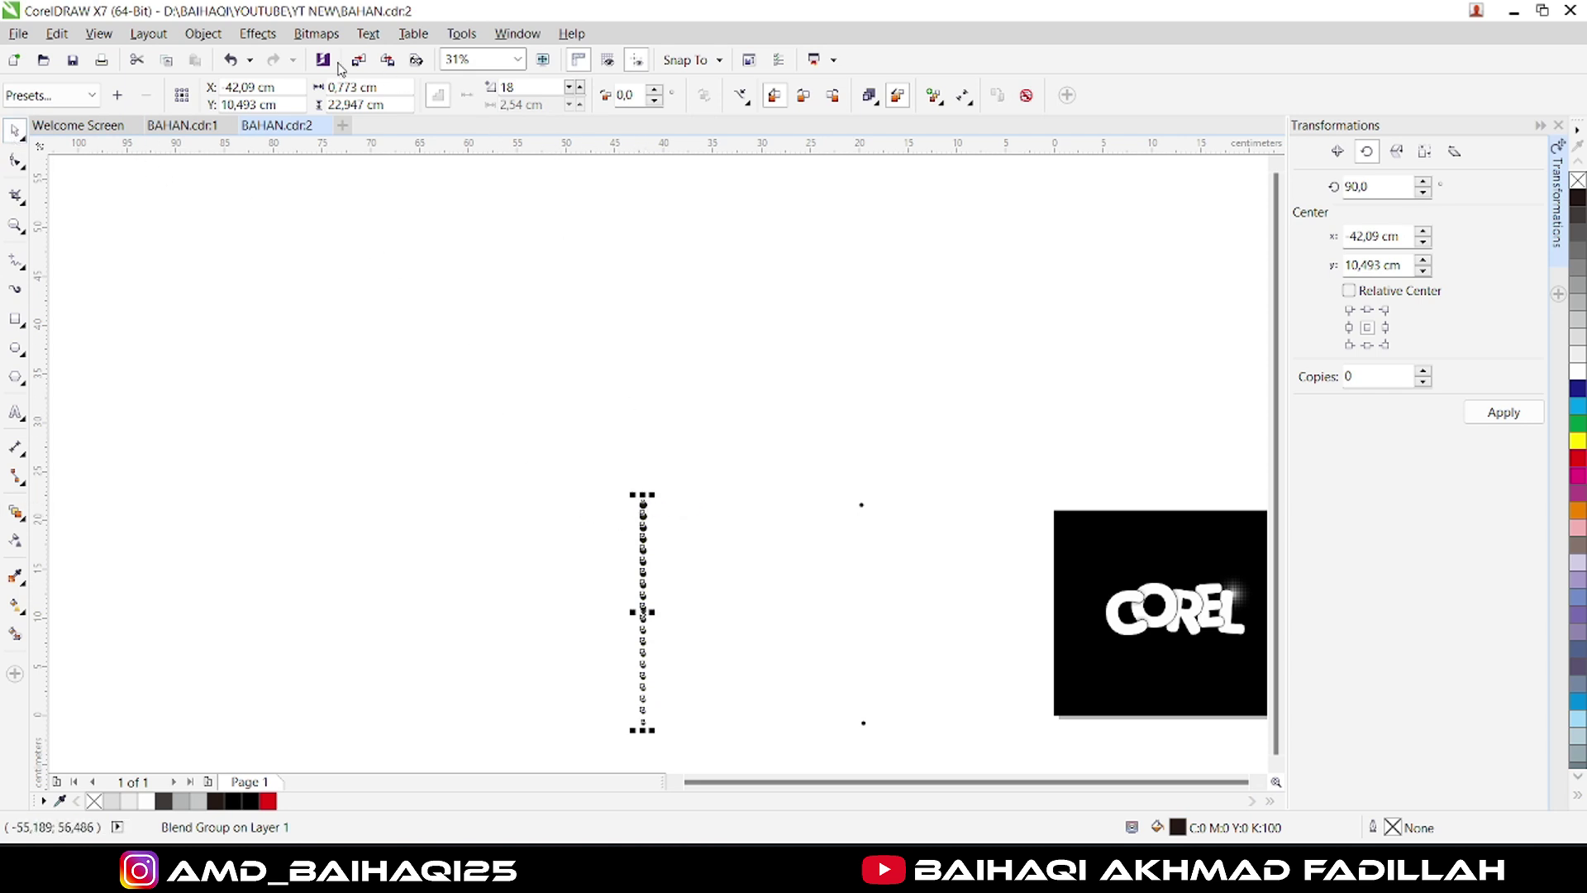
left_click(213, 36)
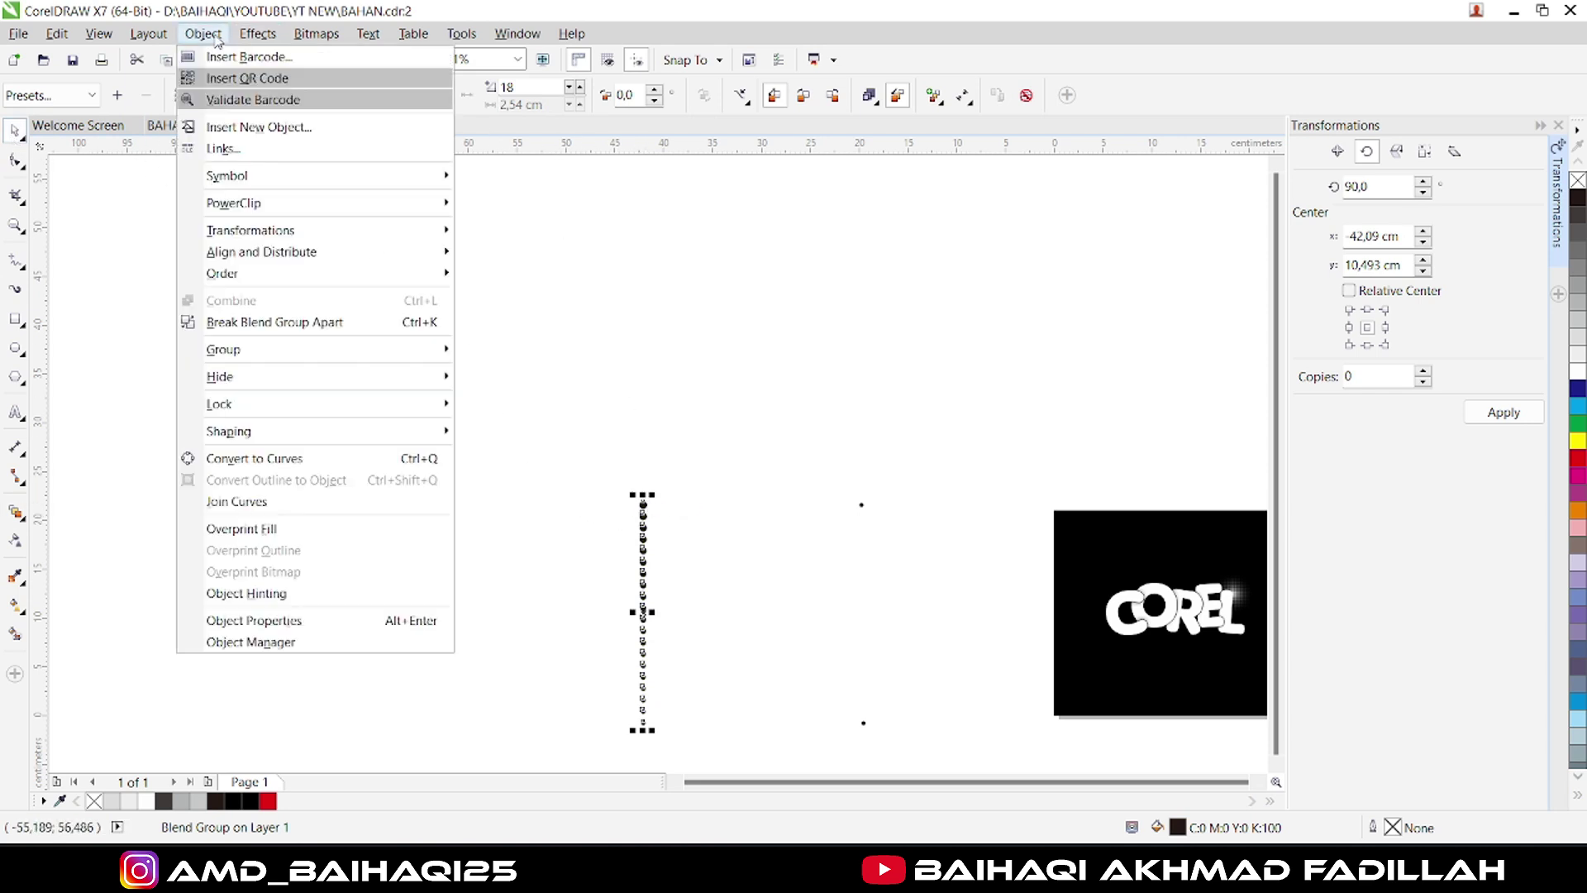
left_click(244, 324)
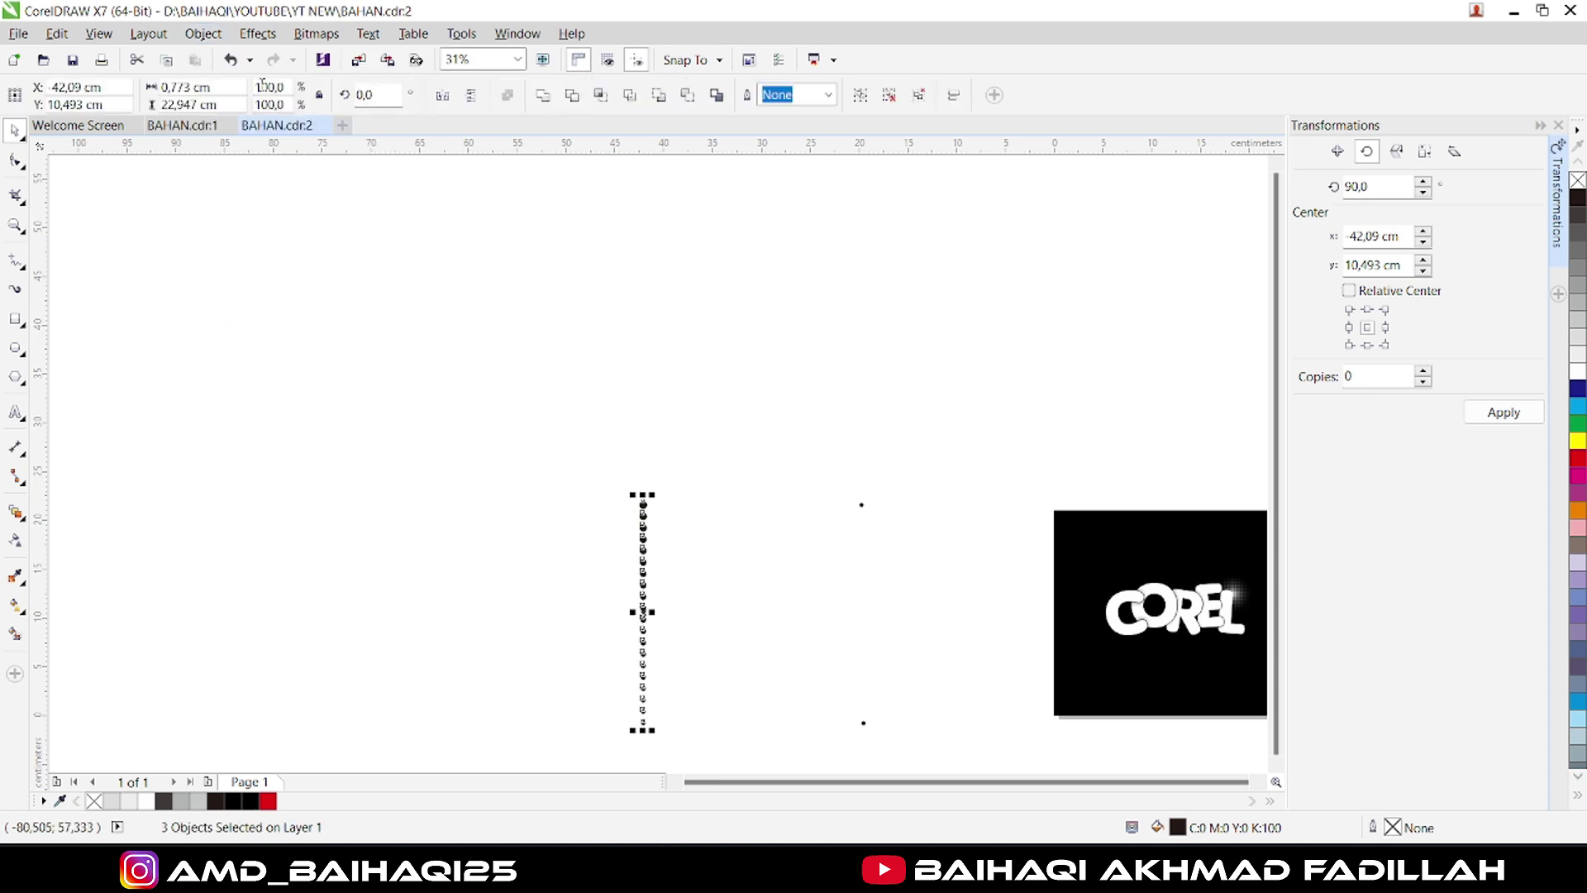
left_click(214, 36)
mouse_move(241, 350)
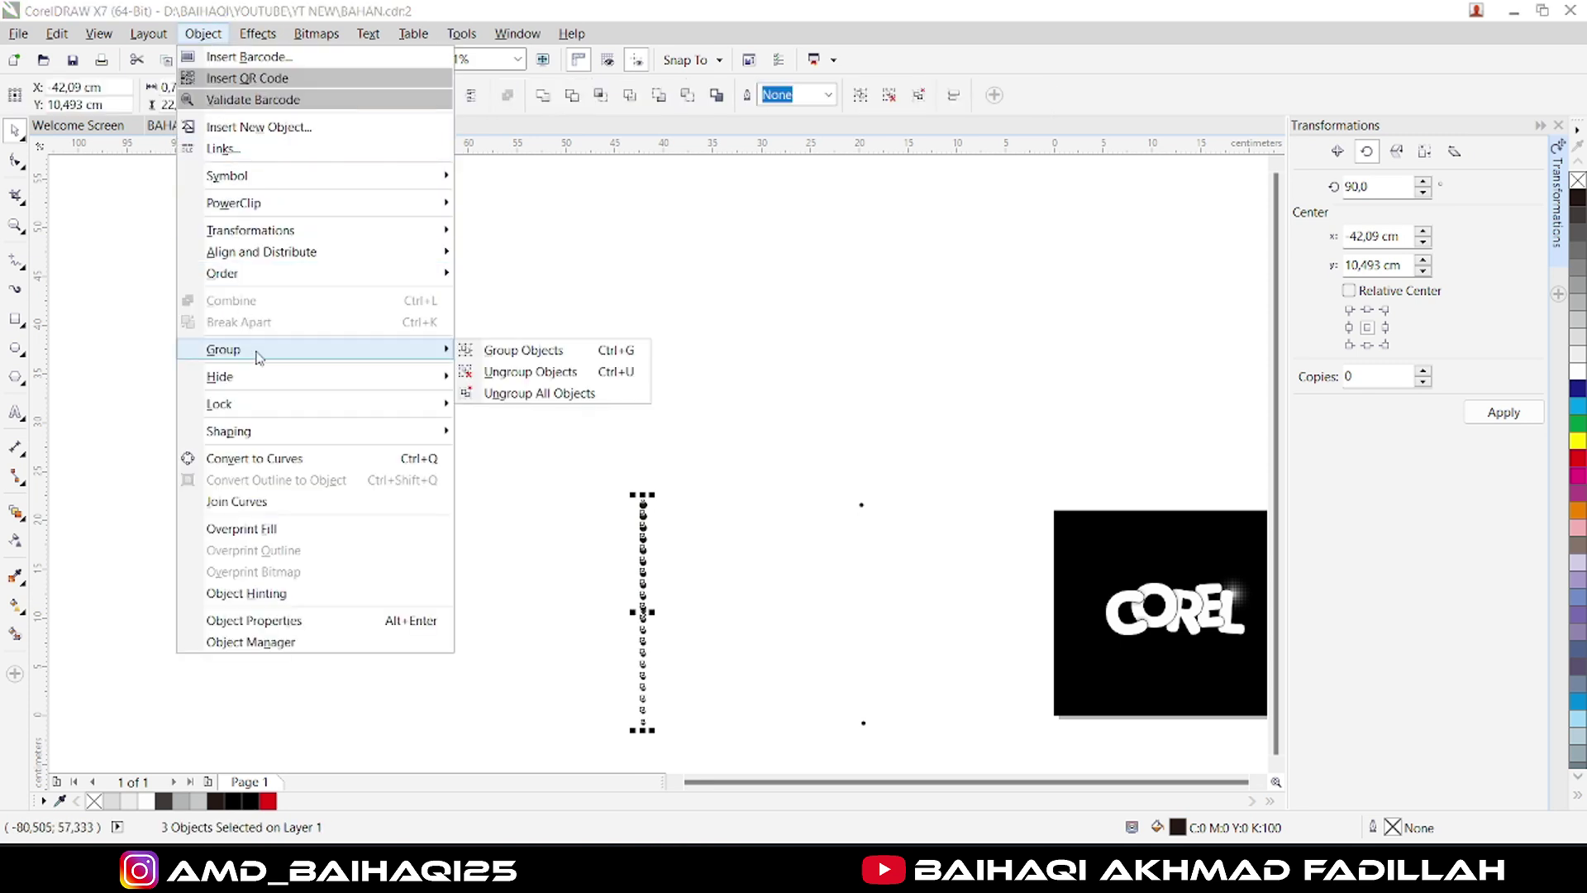
left_click(515, 372)
Select all circles in the column that shrinks downward and group them into one object.
left_click(638, 503)
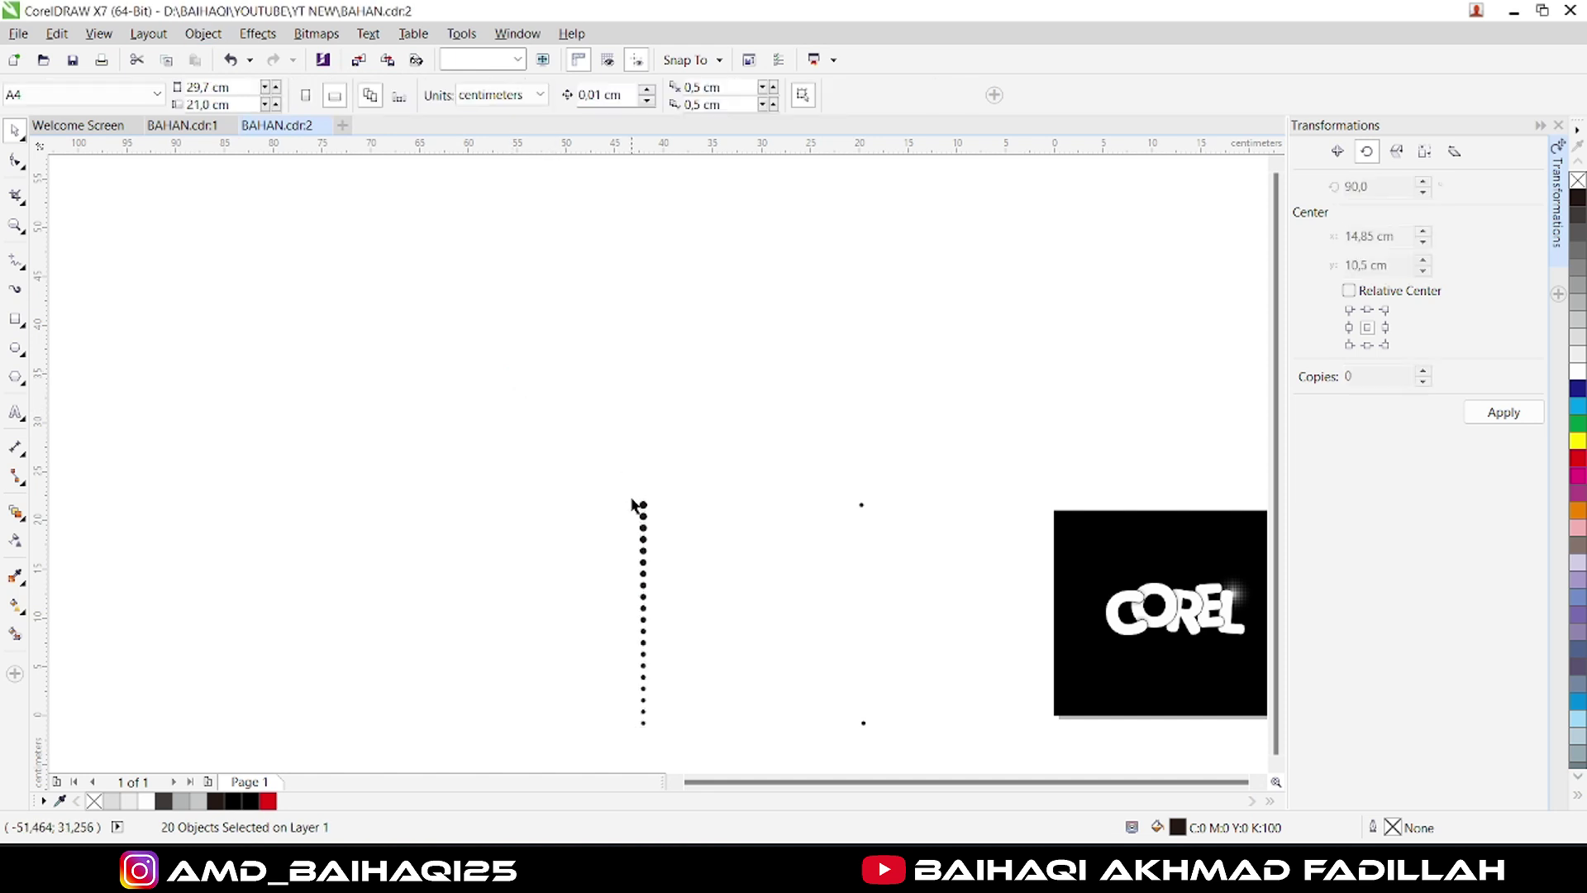
left_click_drag(637, 515, 718, 744)
key("ctrl+z")
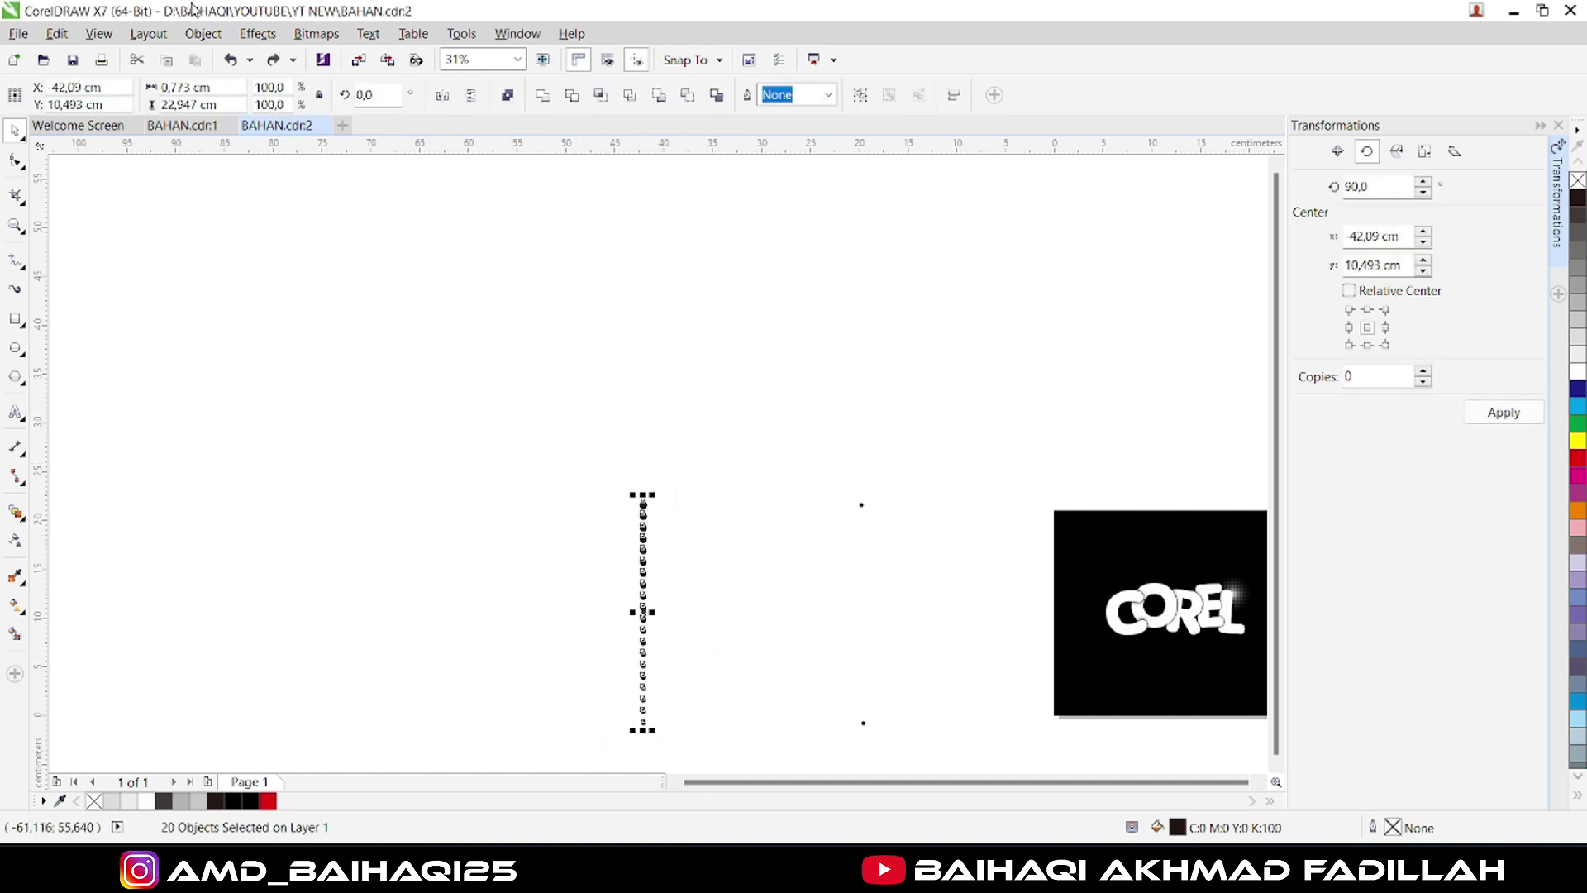
left_click(203, 33)
mouse_move(262, 349)
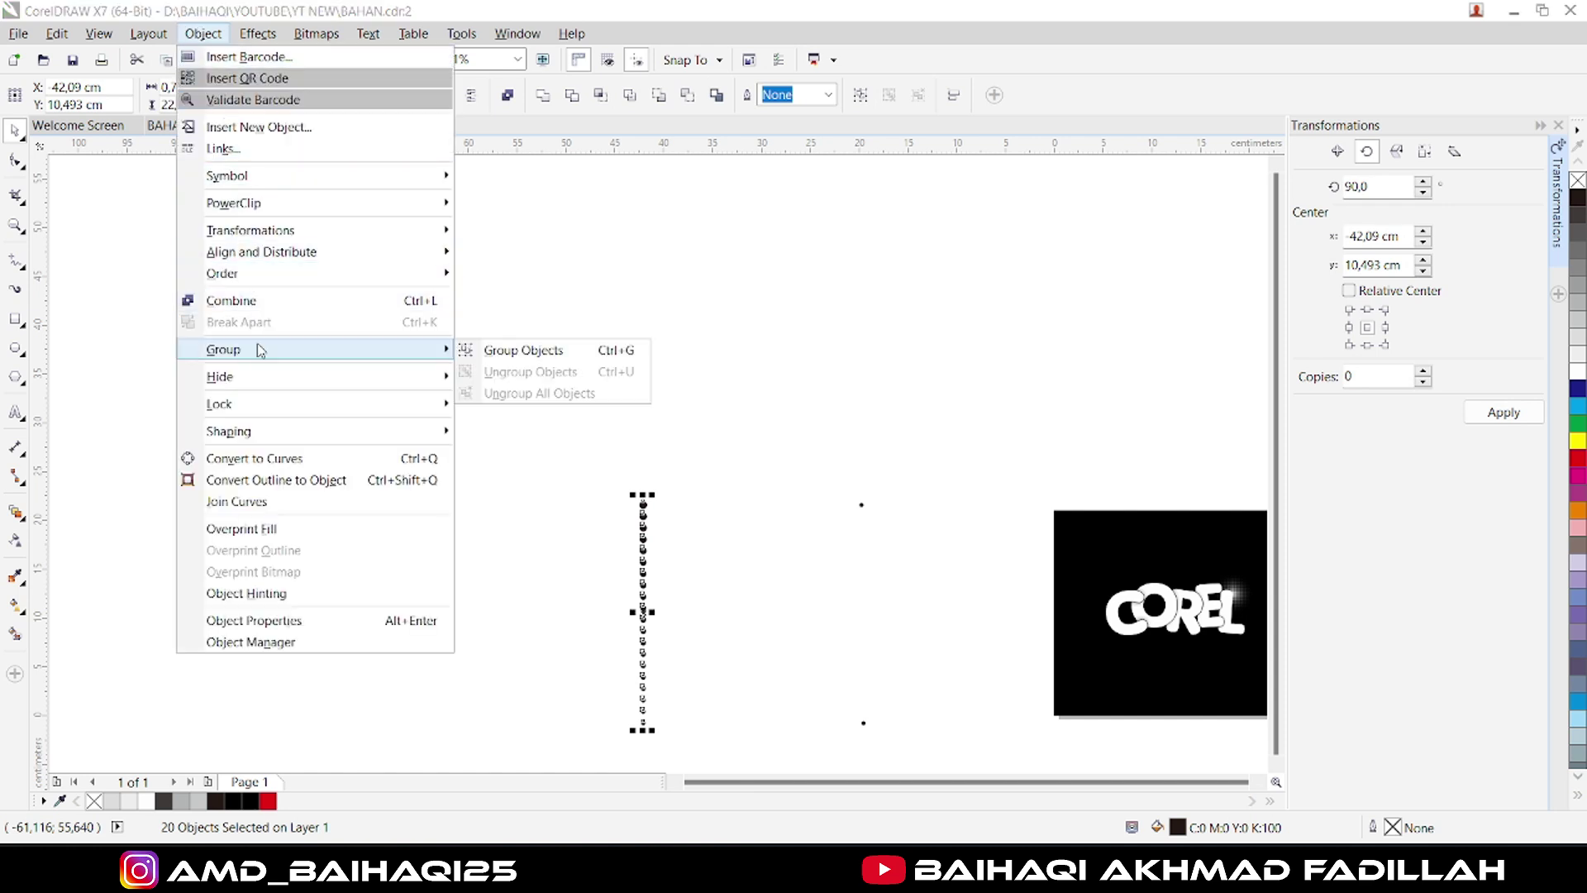
left_click(508, 351)
left_click(595, 398)
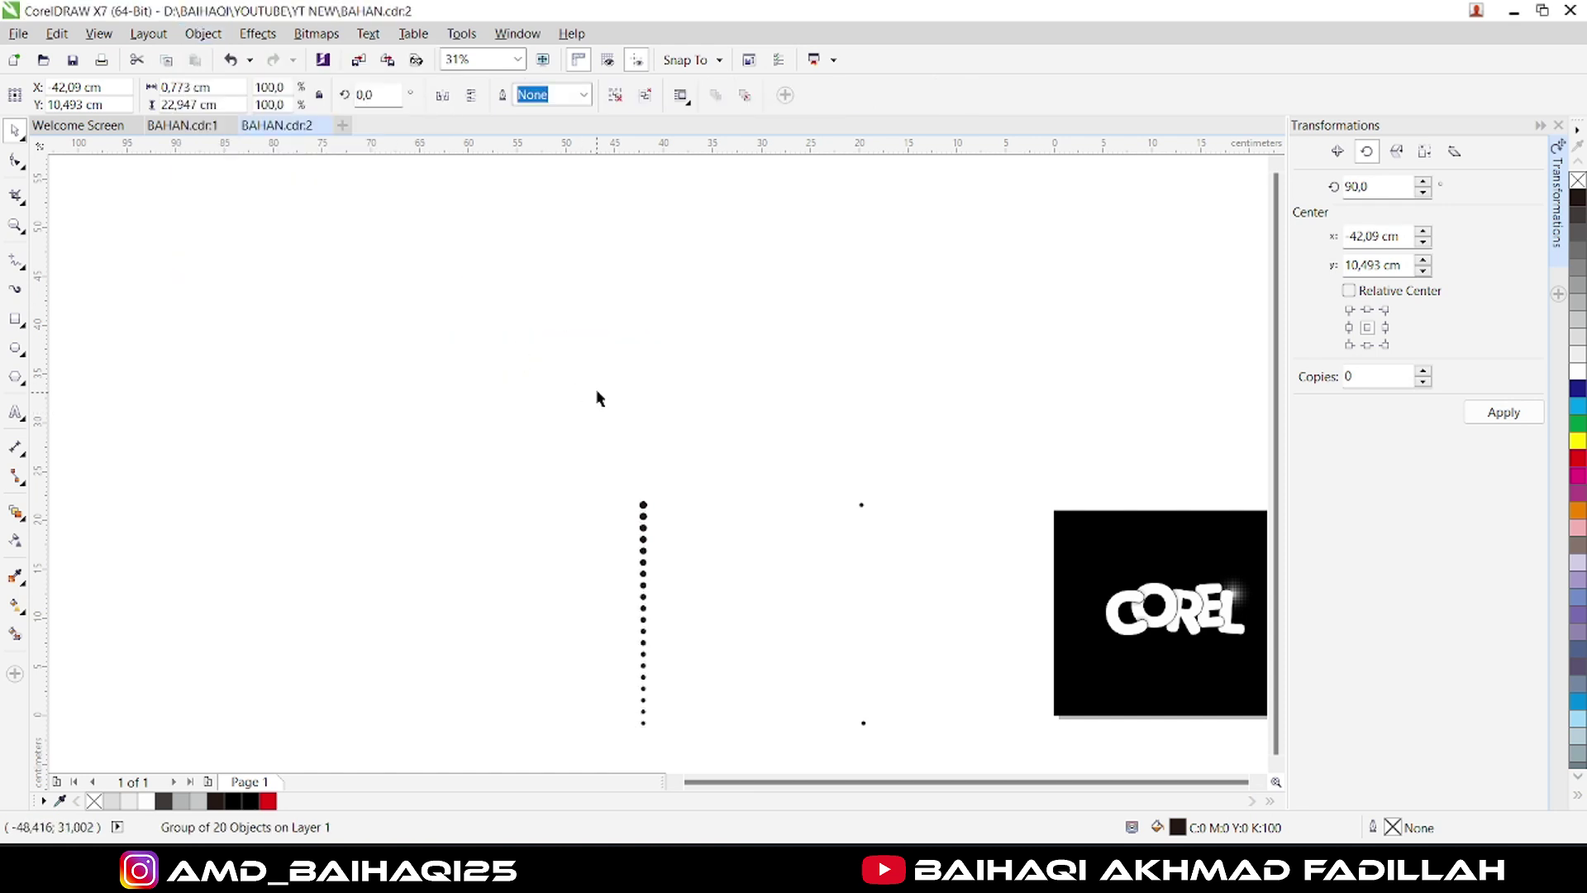
Blend the upper-right dot with the lower-right dot using the Straight 8 Step preset.
left_click(861, 504)
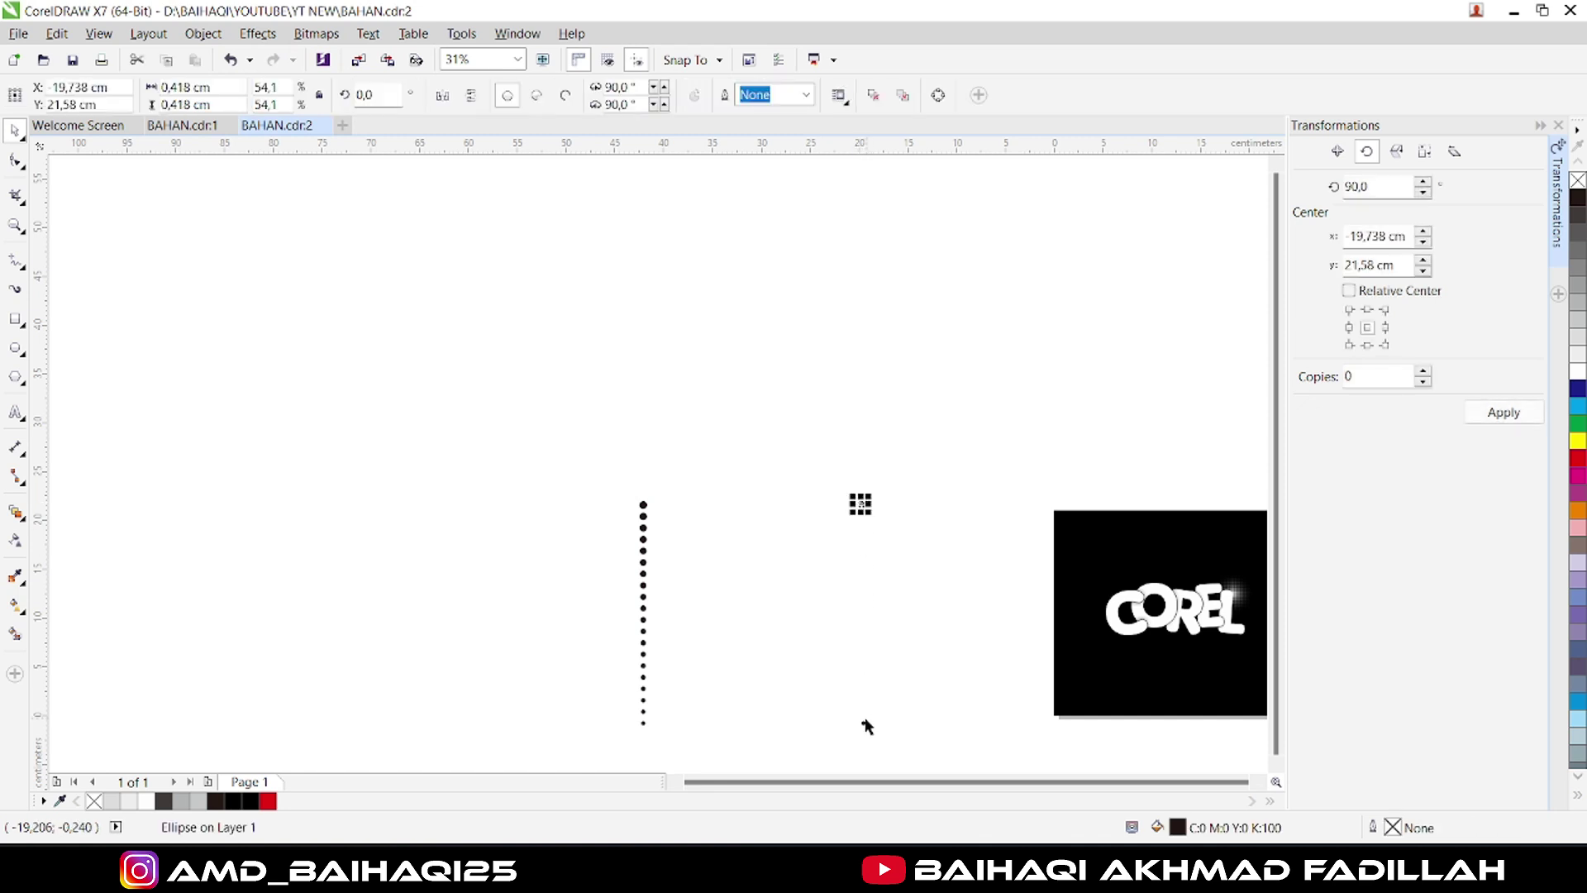
left_click(864, 725, "shift")
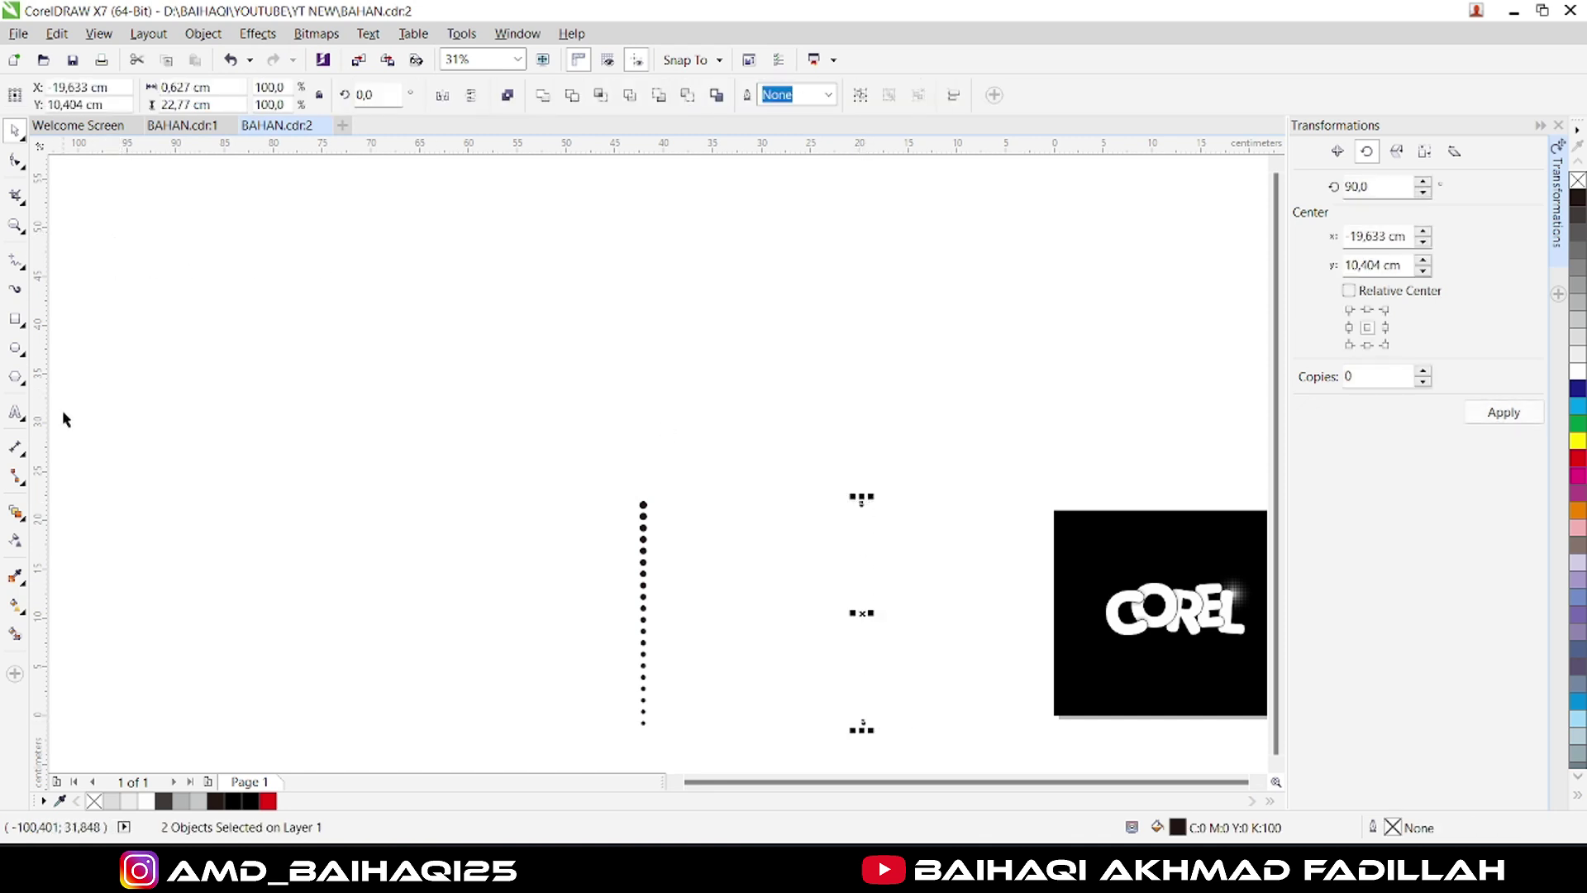
left_click(15, 512)
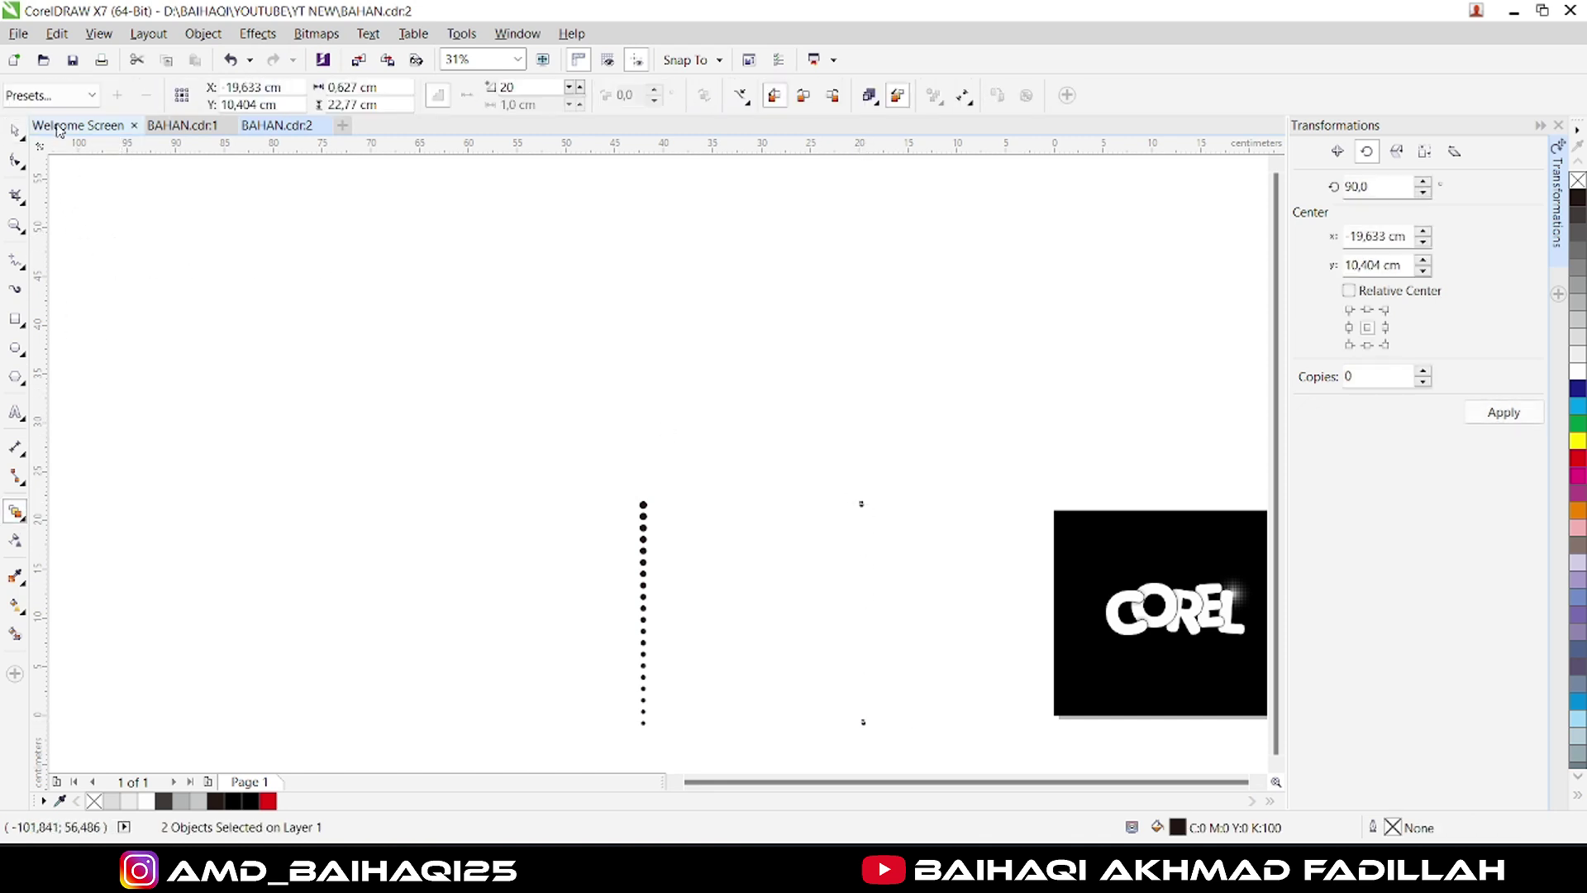
left_click(50, 95)
left_click(33, 110)
Set the blend between the two right-hand dots to 18 steps.
left_click(580, 86)
left_click(581, 86)
left_click(581, 86)
left_click(580, 86)
left_click(580, 86)
left_click(581, 86)
left_click(581, 86)
left_click(581, 86)
left_click(580, 86)
left_click(580, 86)
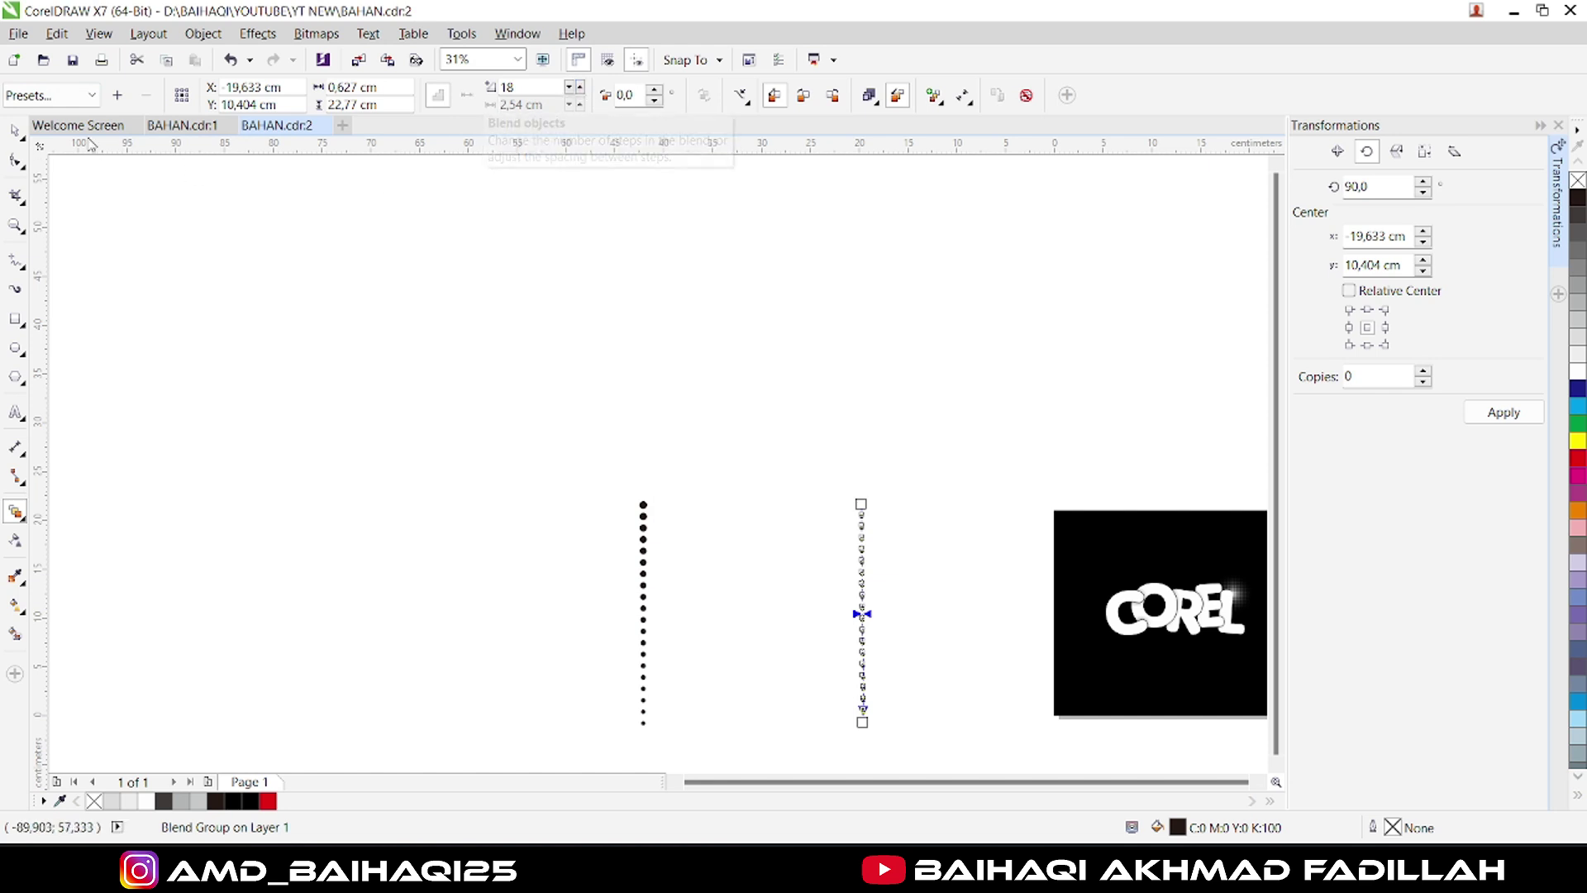
Break the small-dot blend apart and ungroup its dots.
left_click(15, 129)
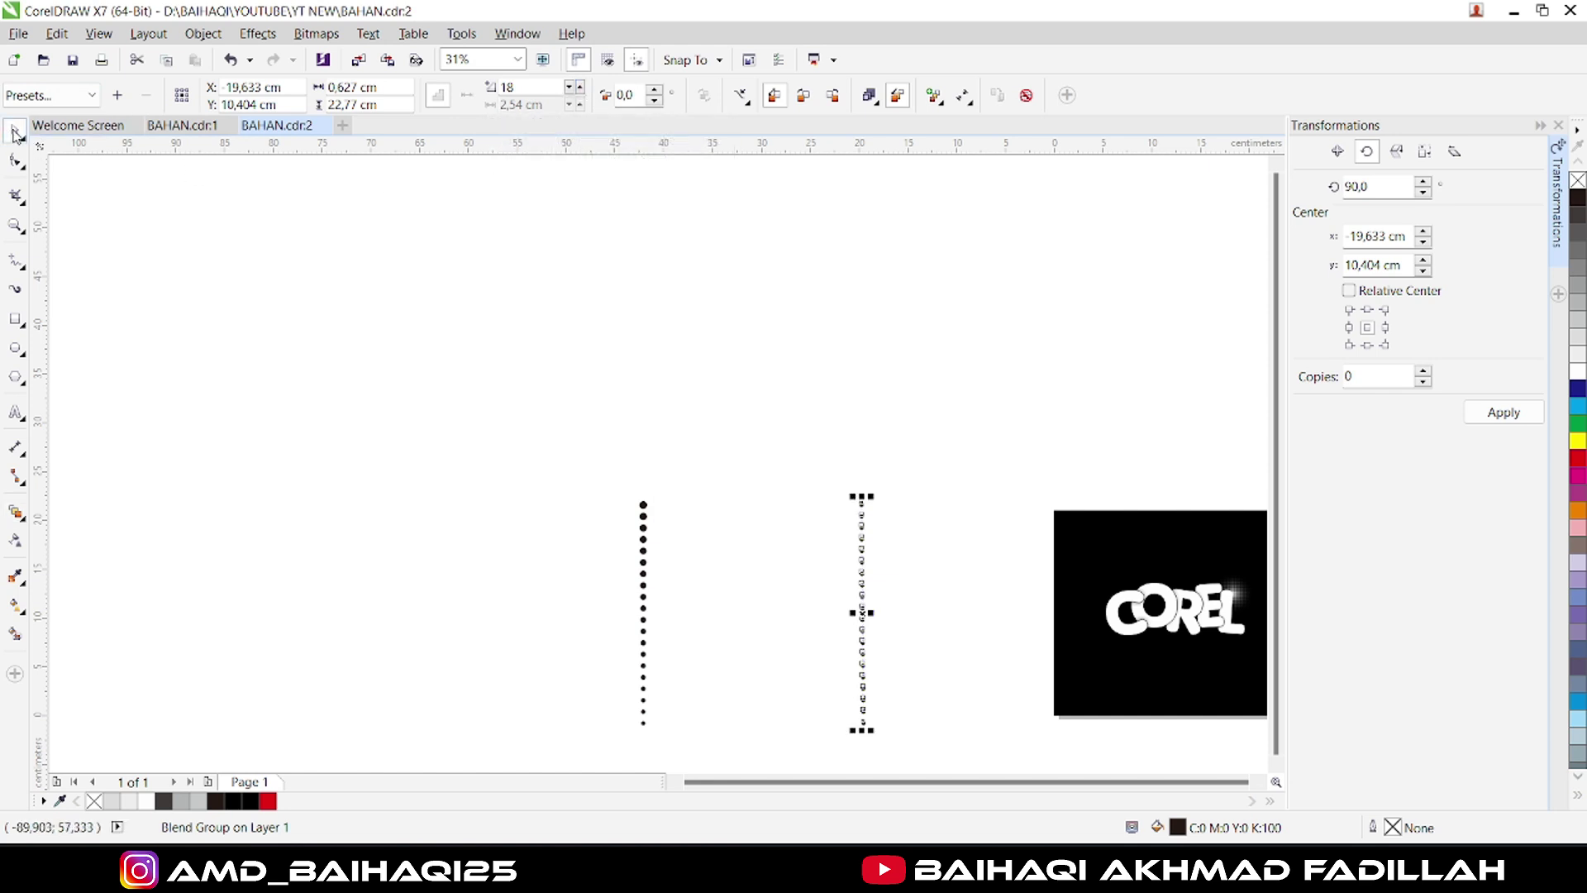
left_click(203, 33)
left_click(296, 323)
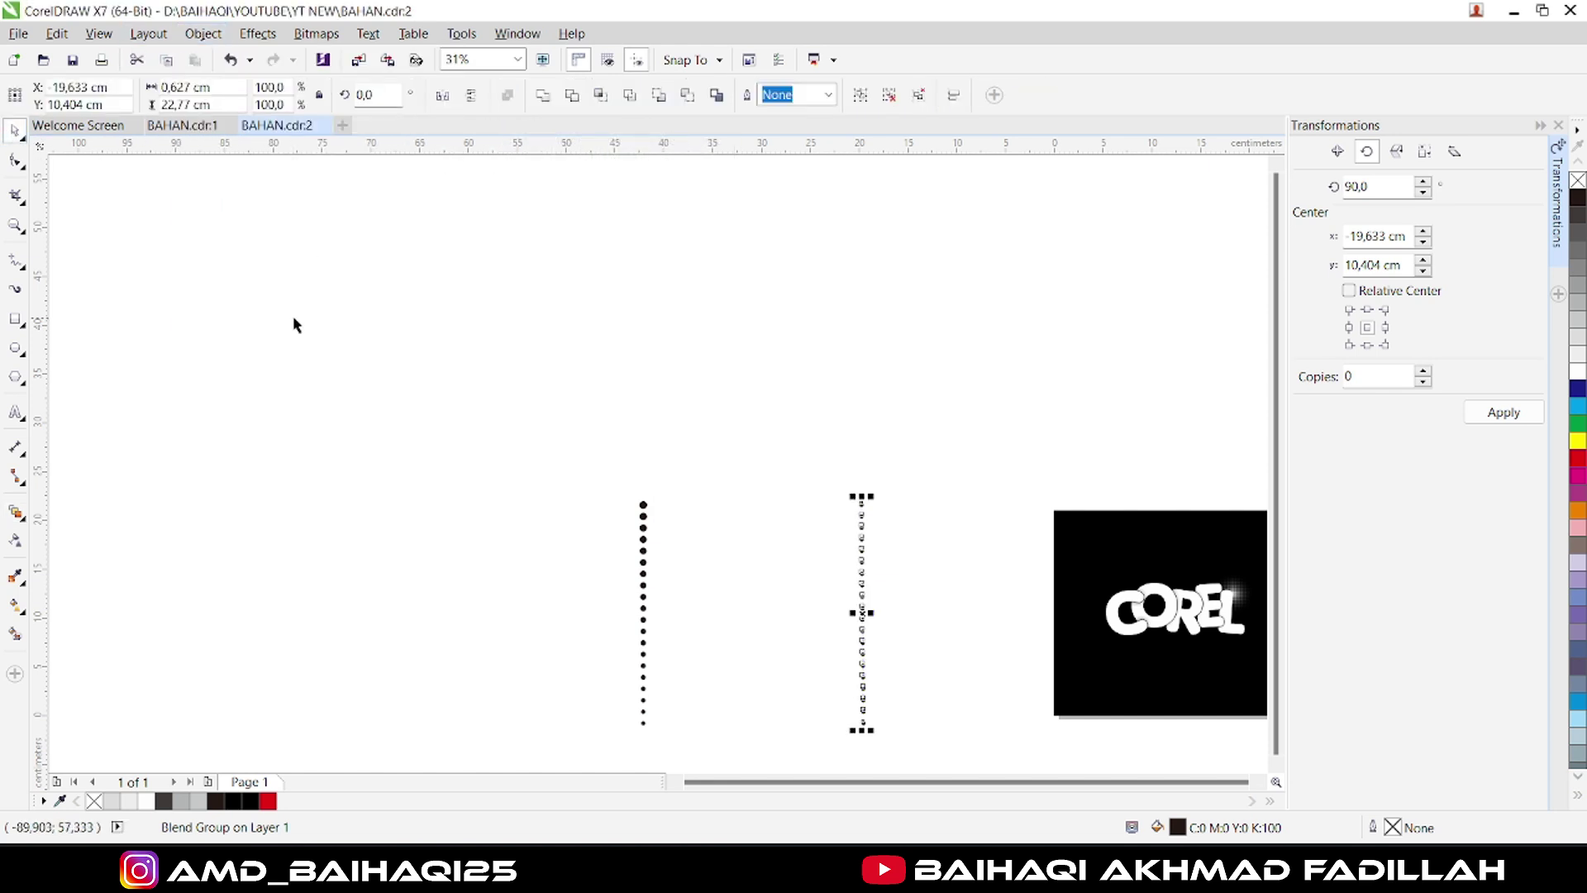
left_click(202, 33)
mouse_move(321, 353)
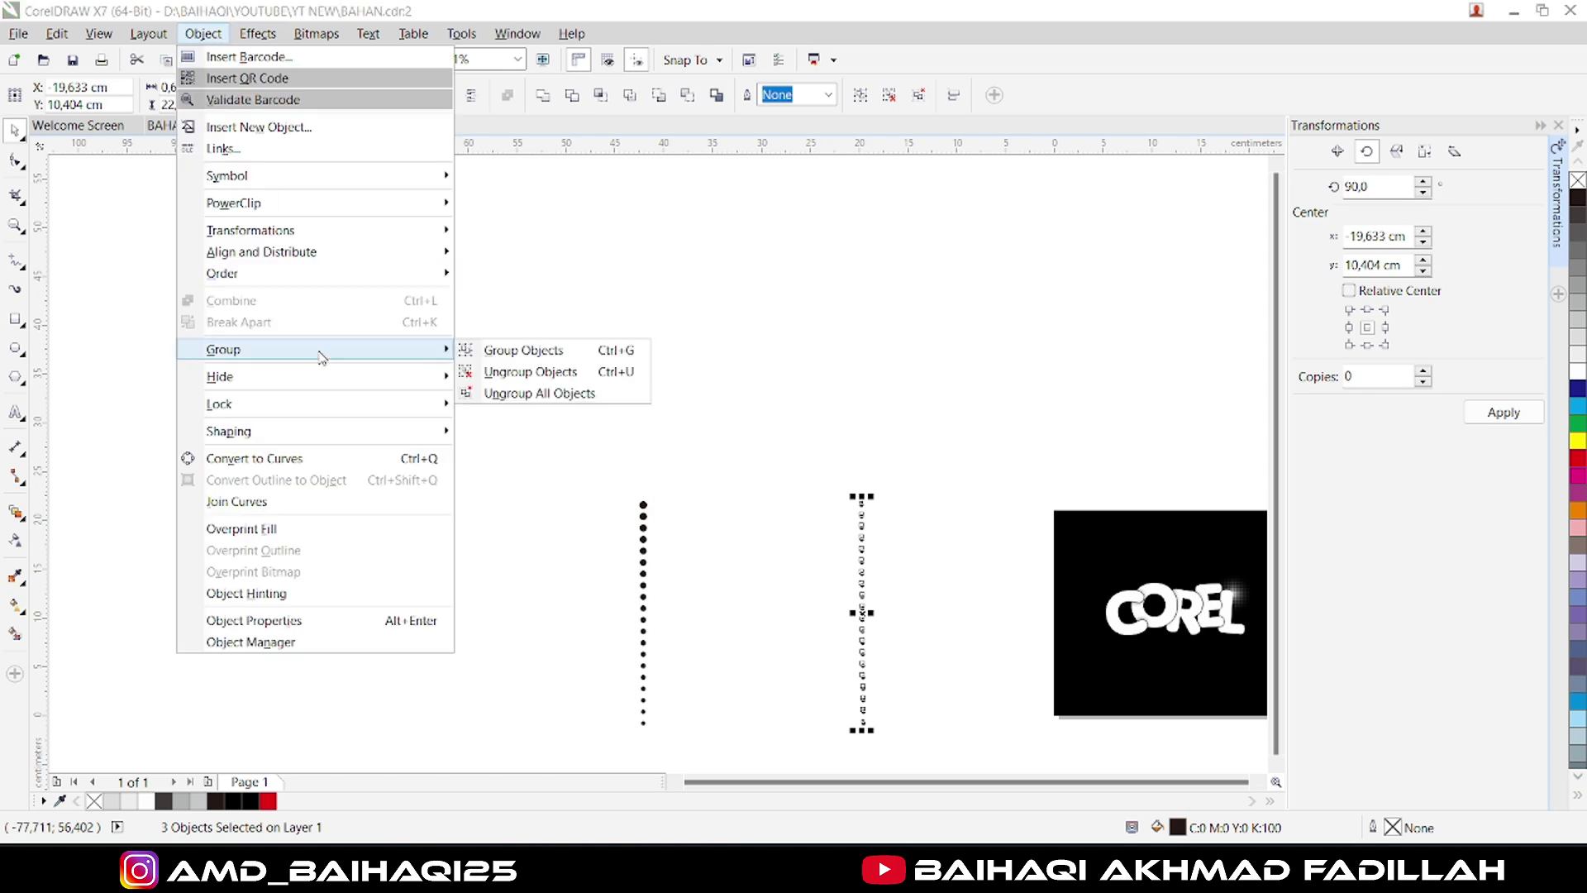
left_click(480, 371)
Select all dots in the small-dot column and group them into one object.
left_click(821, 382)
left_click_drag(830, 430, 951, 759)
left_click(202, 33)
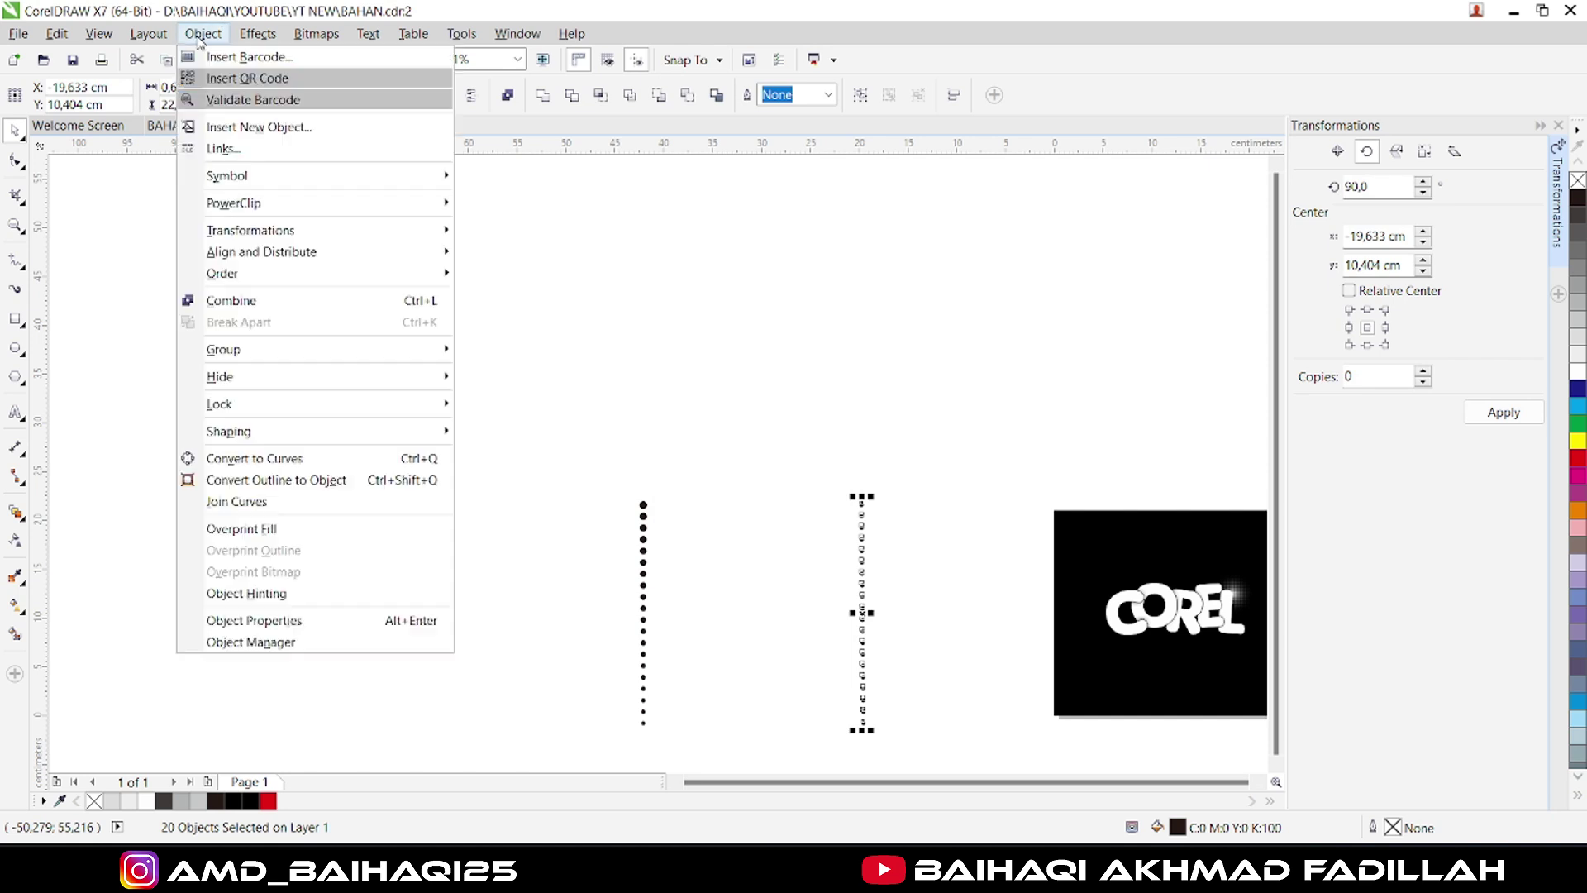
mouse_move(257, 350)
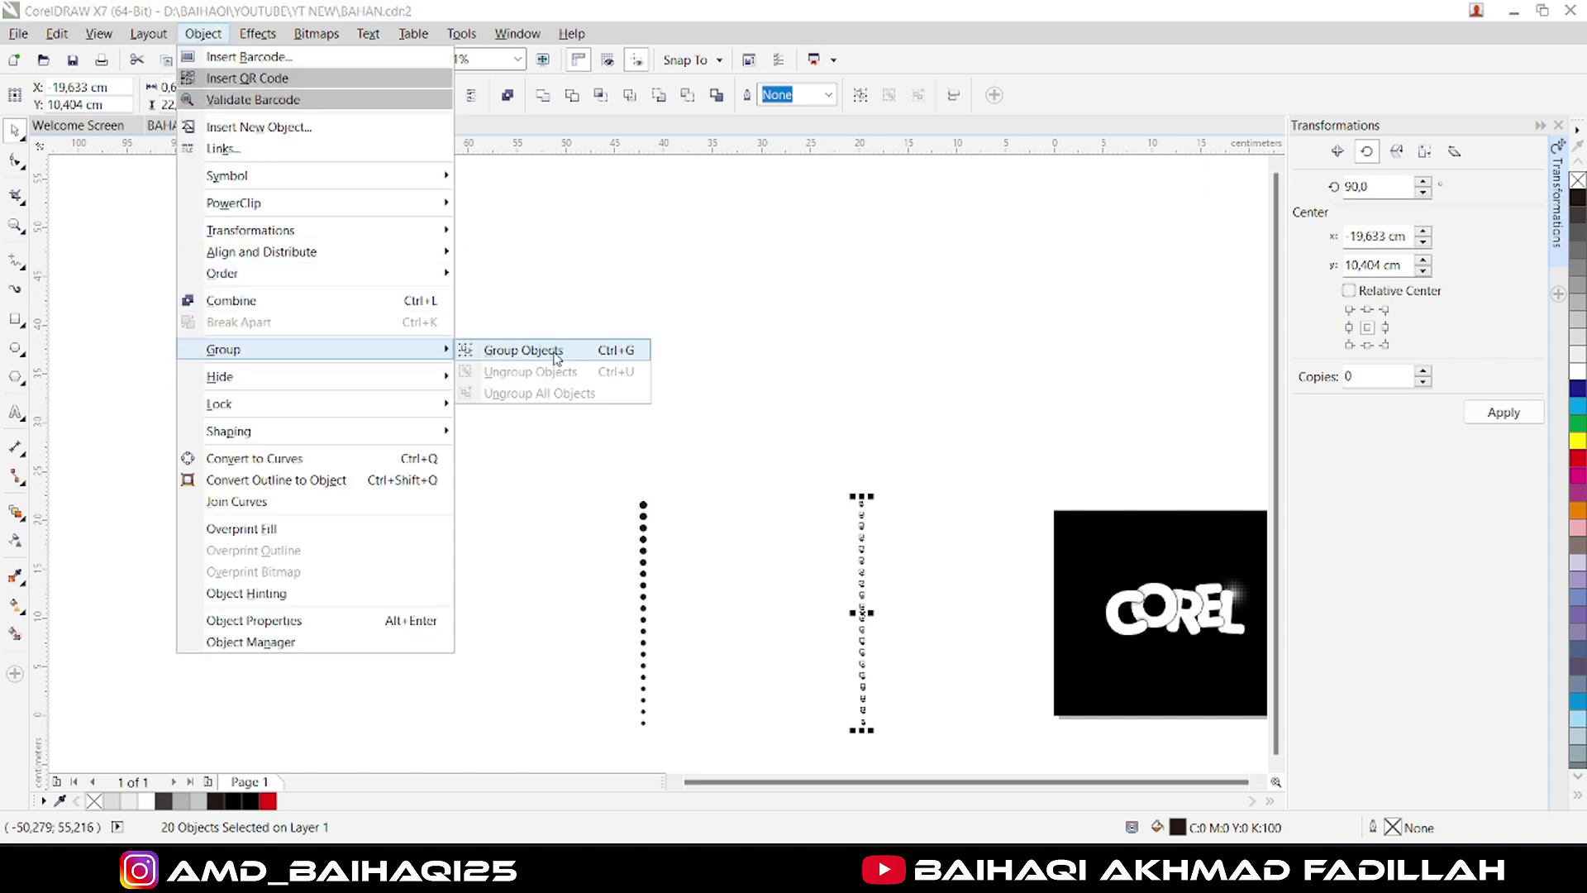
left_click(524, 350)
left_click(751, 480)
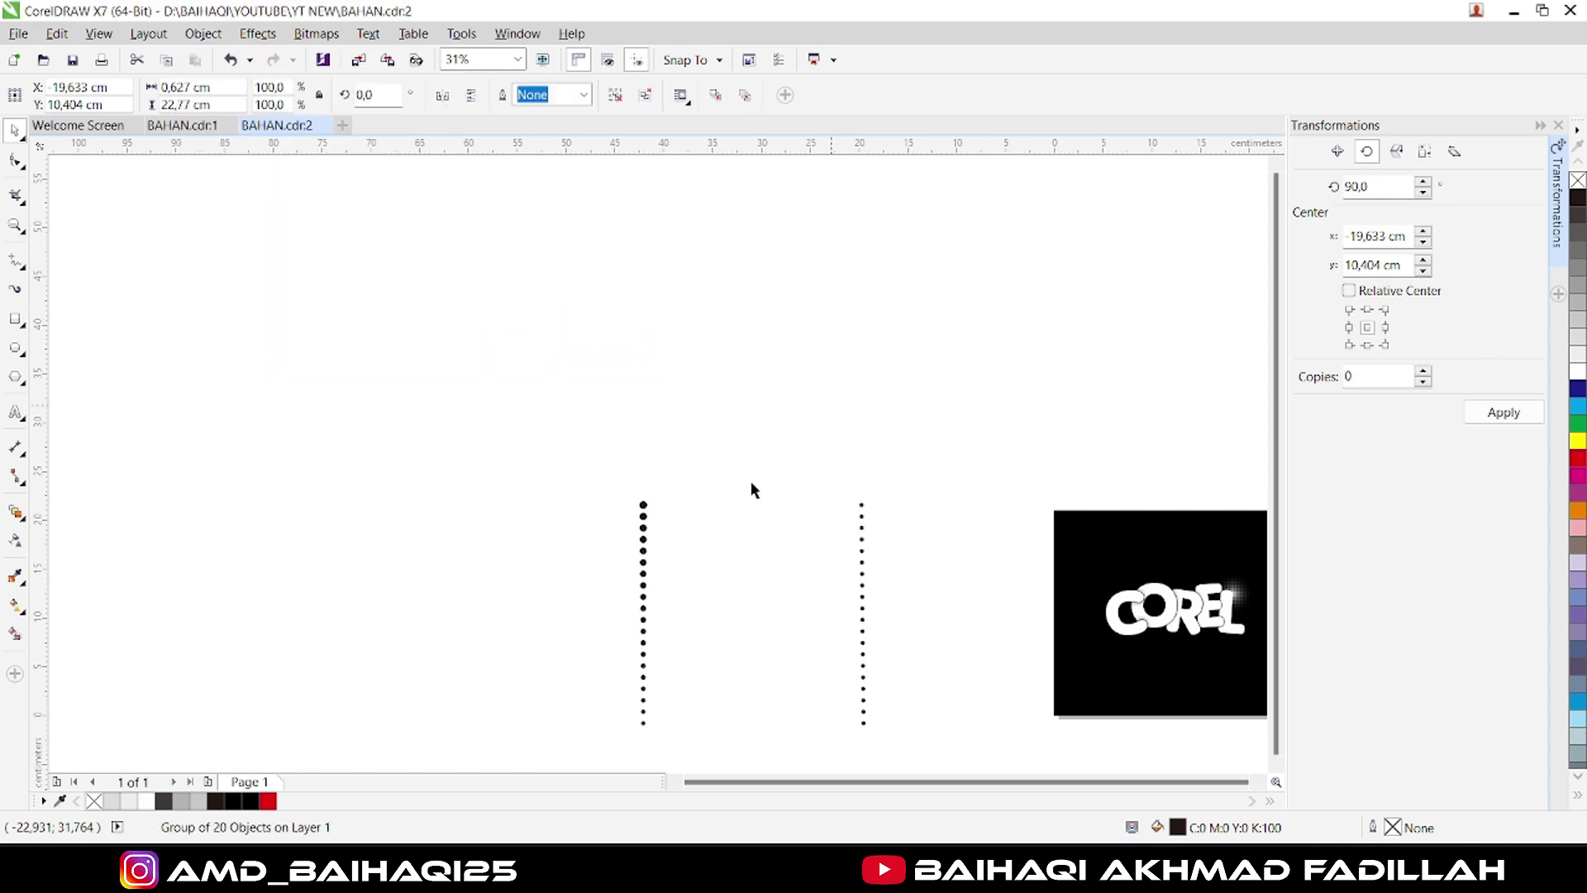
Blend the two grouped dot columns with each other using the Straight 8 Step preset.
left_click(645, 509)
left_click(862, 513, "shift")
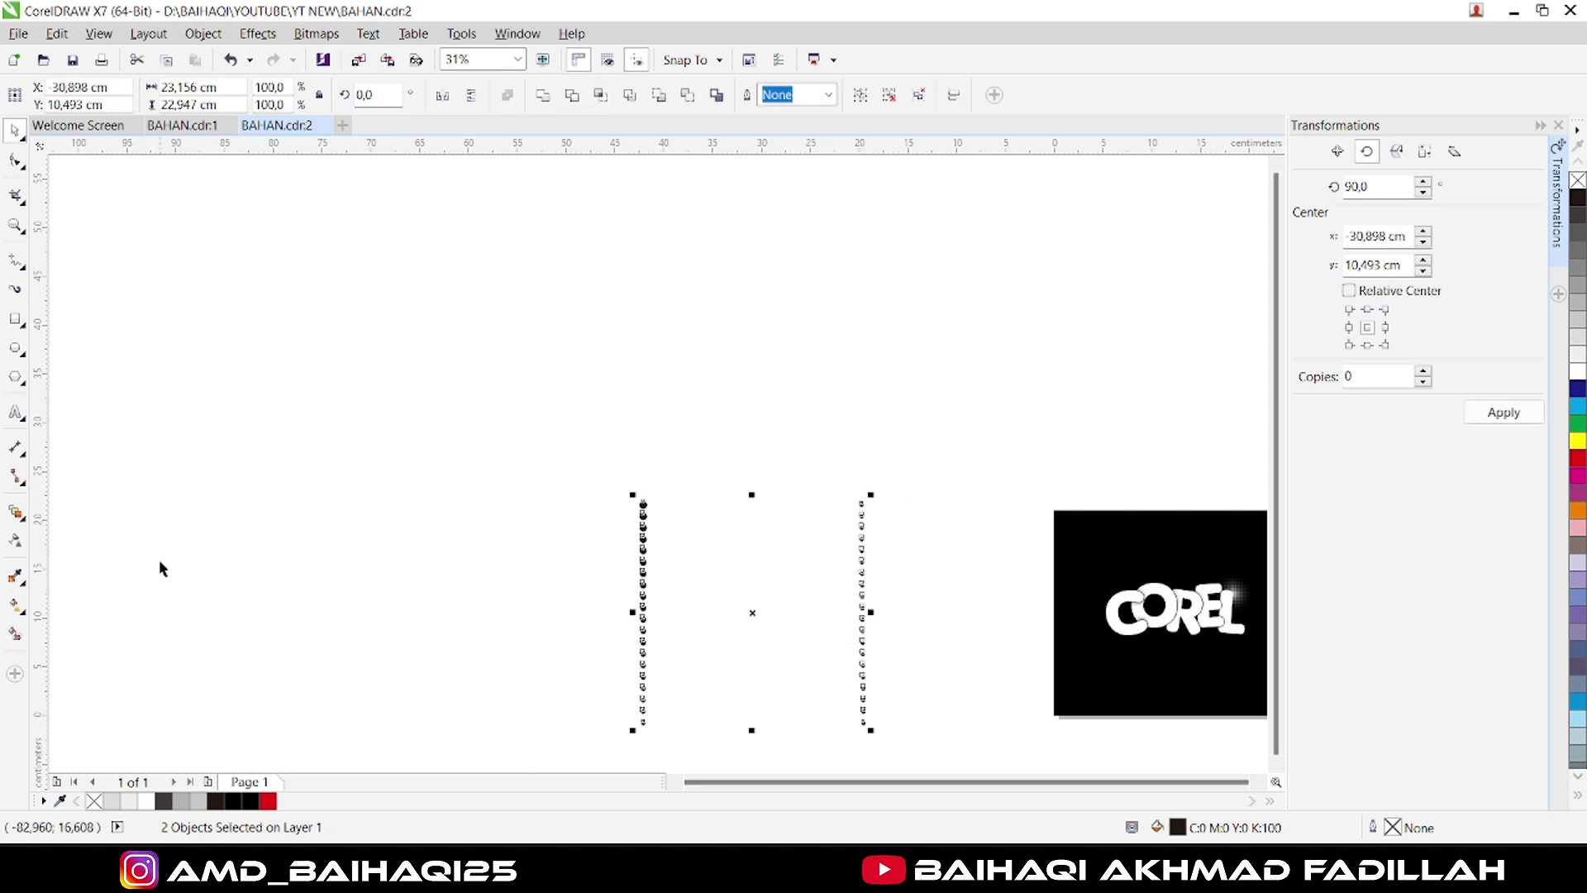
left_click(15, 512)
left_click(53, 94)
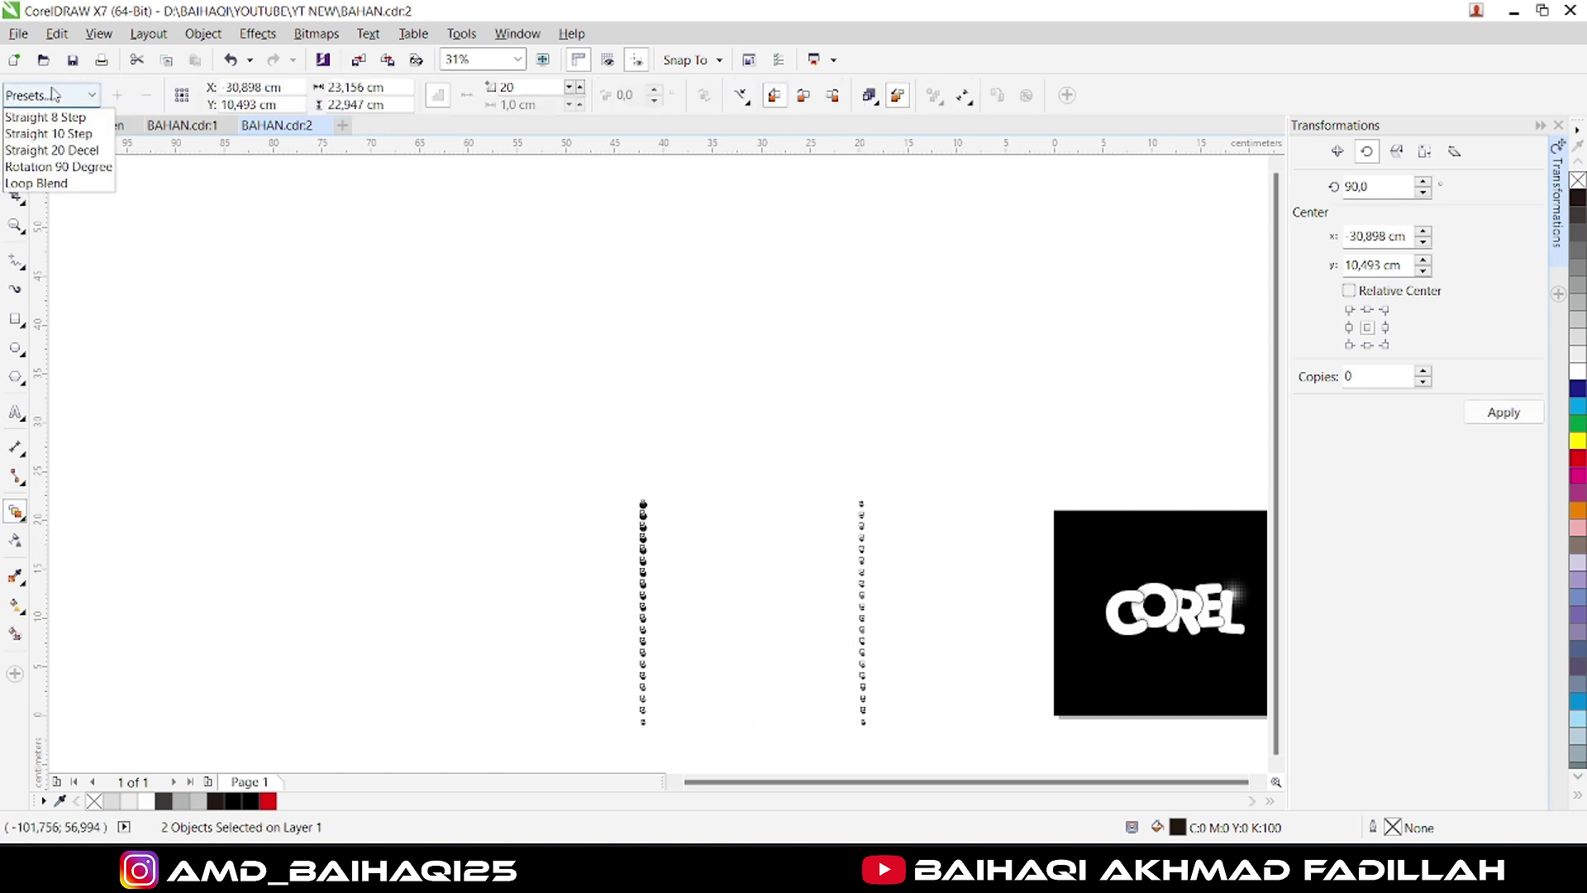
left_click(49, 110)
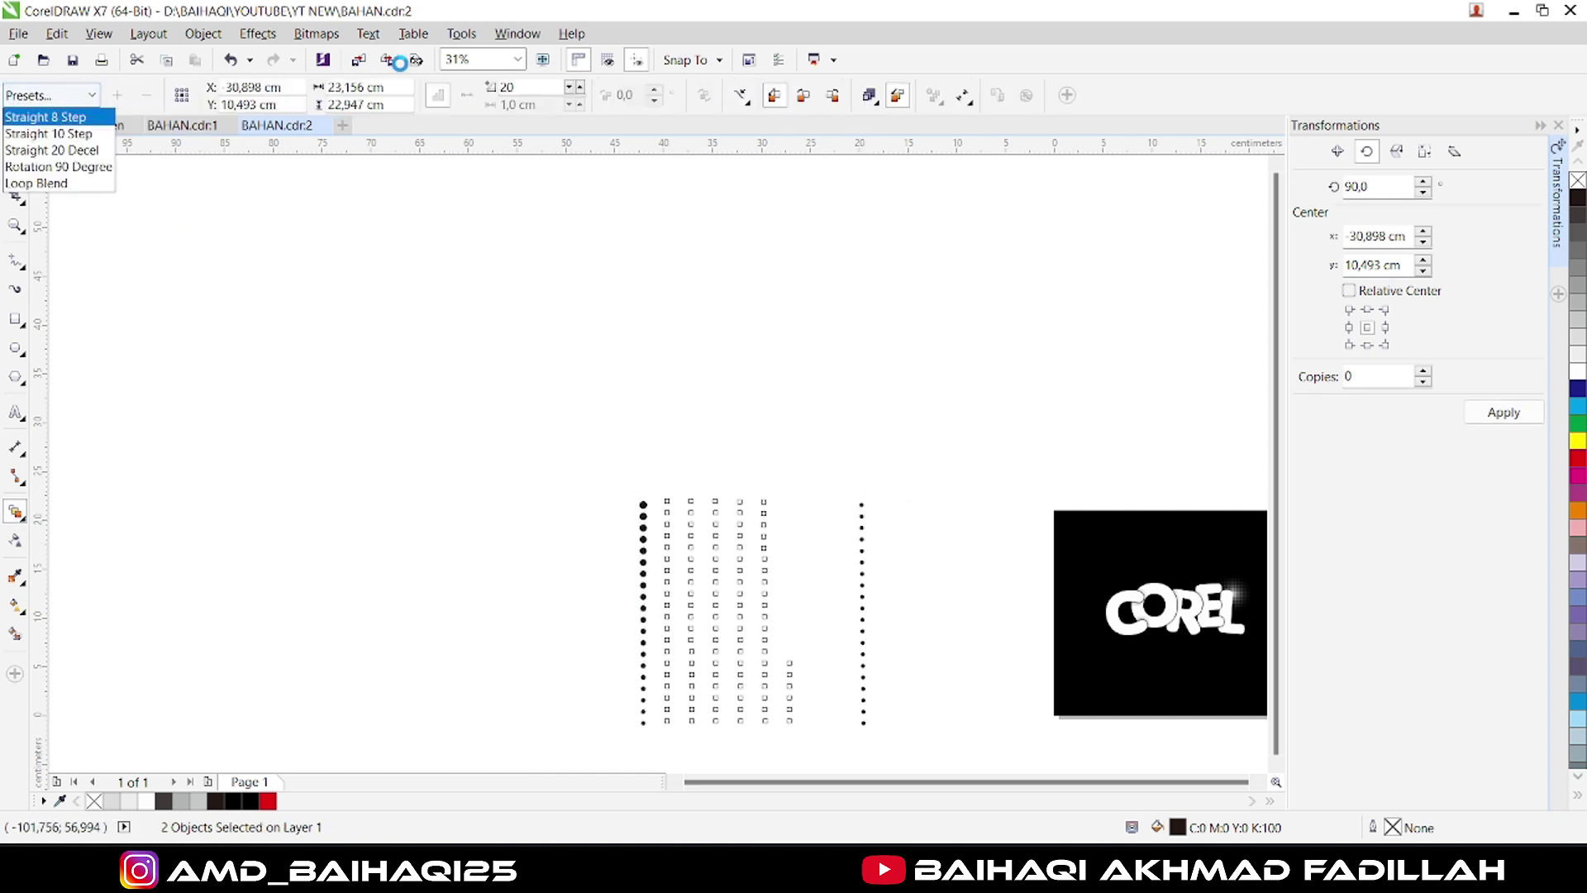
Set the blend between the two dot columns to 18 steps and deselect the resulting dot grid.
left_click(578, 86)
left_click(581, 87)
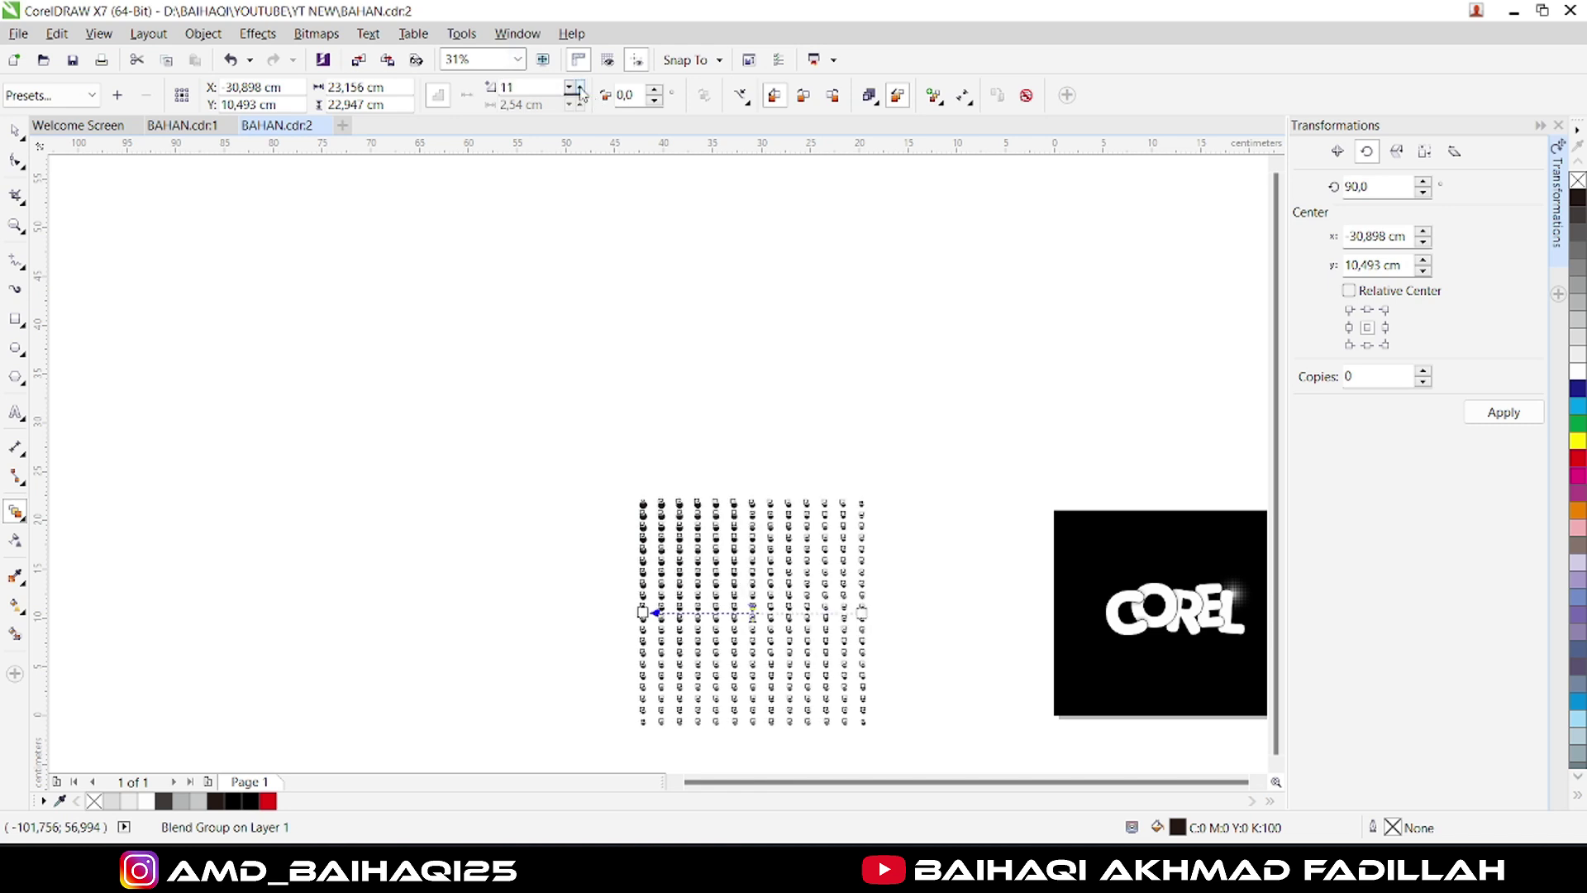
left_click(579, 87)
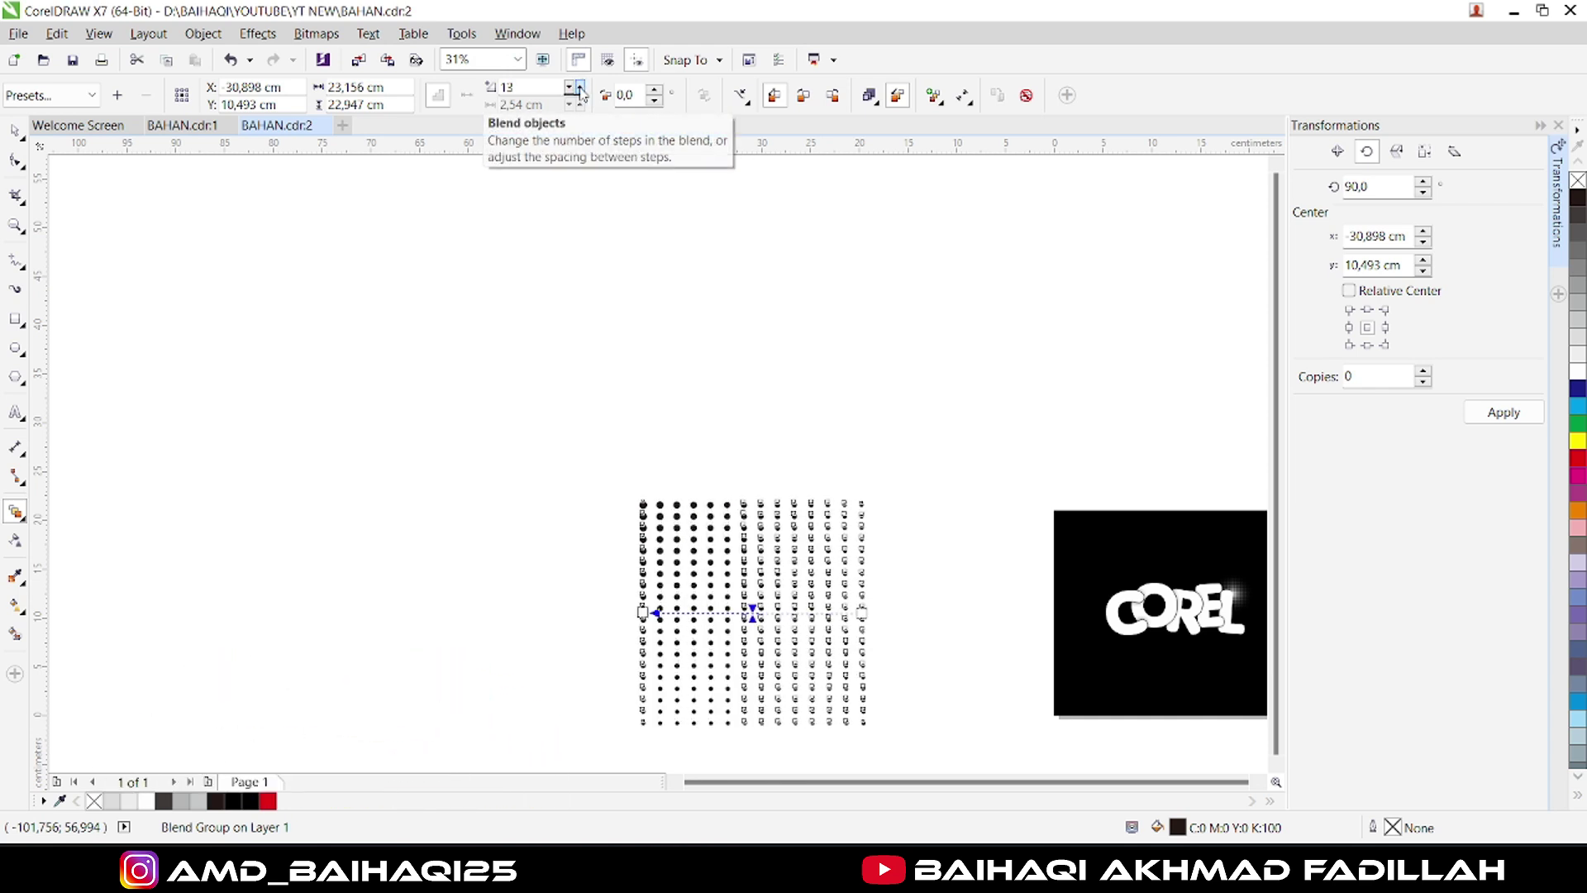
left_click(581, 88)
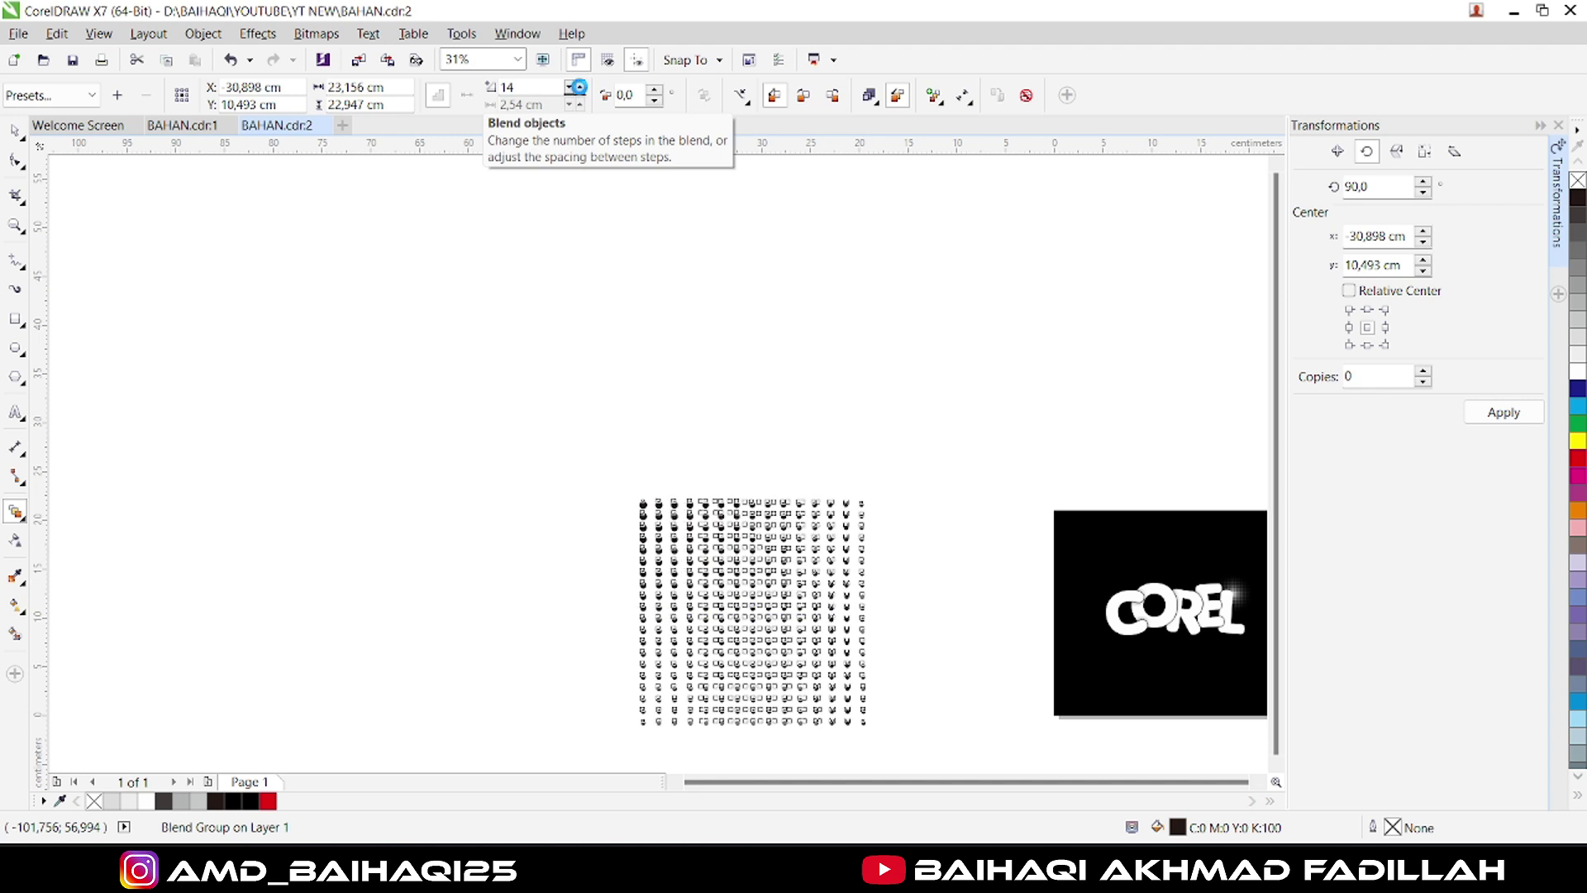
left_click(580, 87)
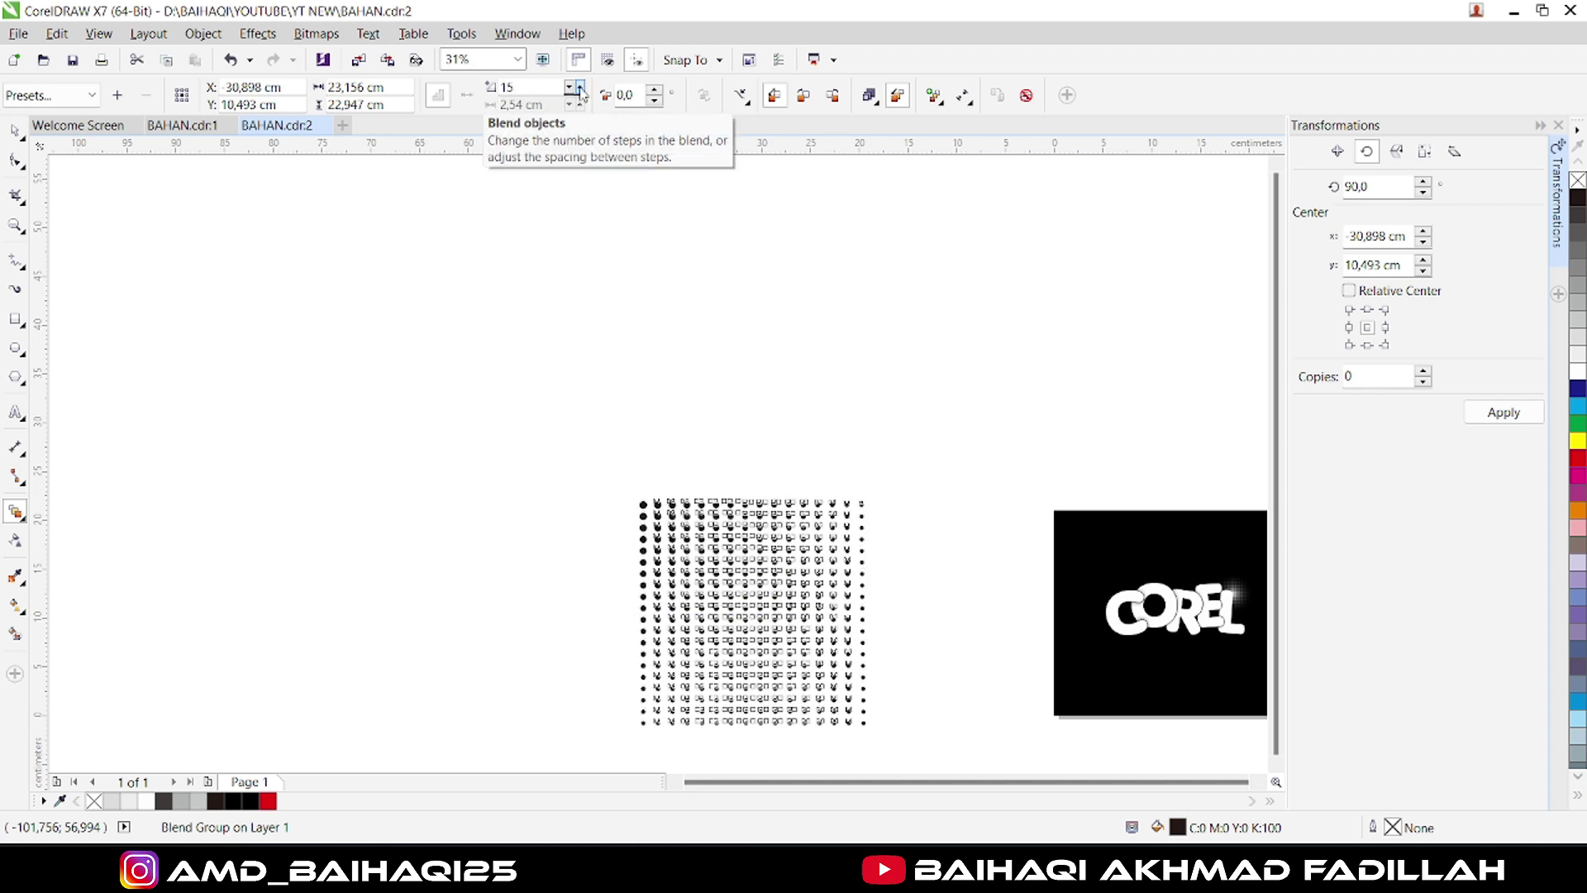
left_click(579, 87)
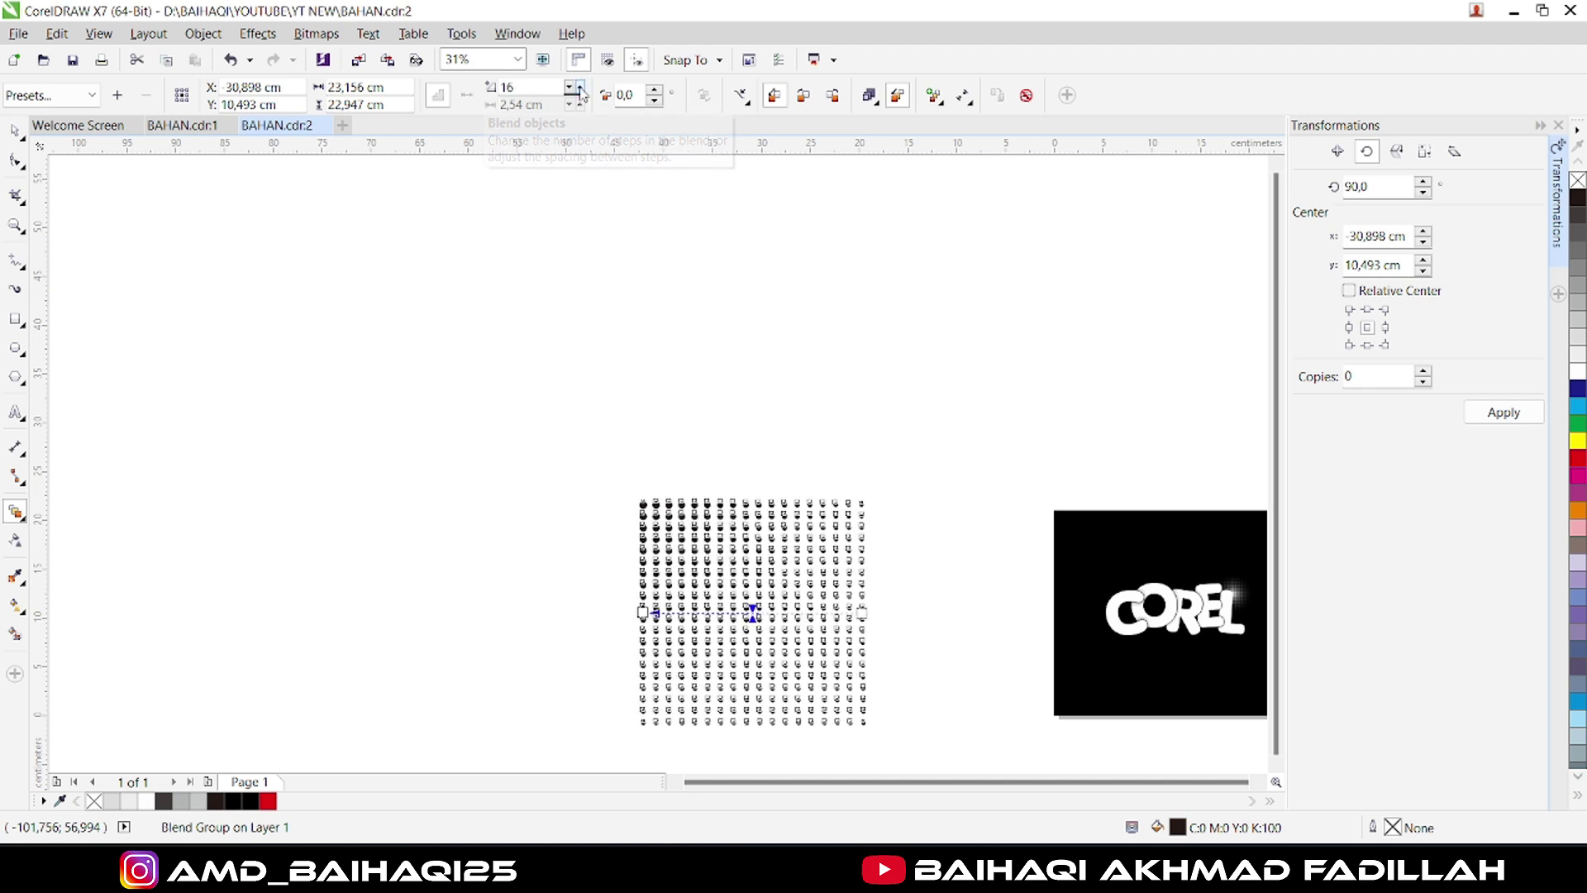
left_click(579, 87)
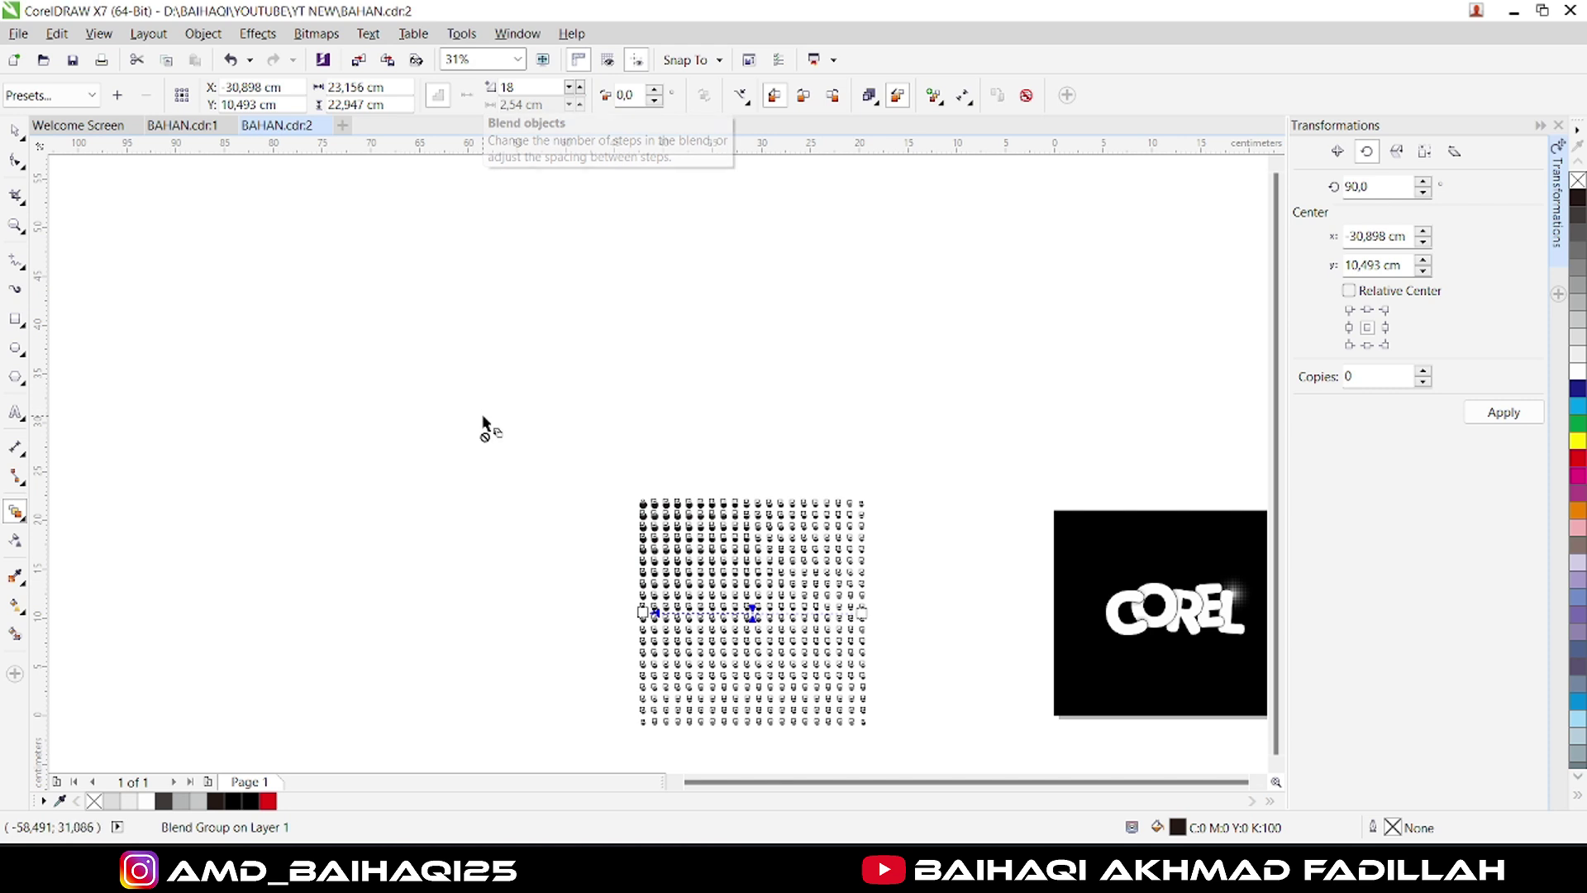
left_click(14, 131)
left_click(493, 446)
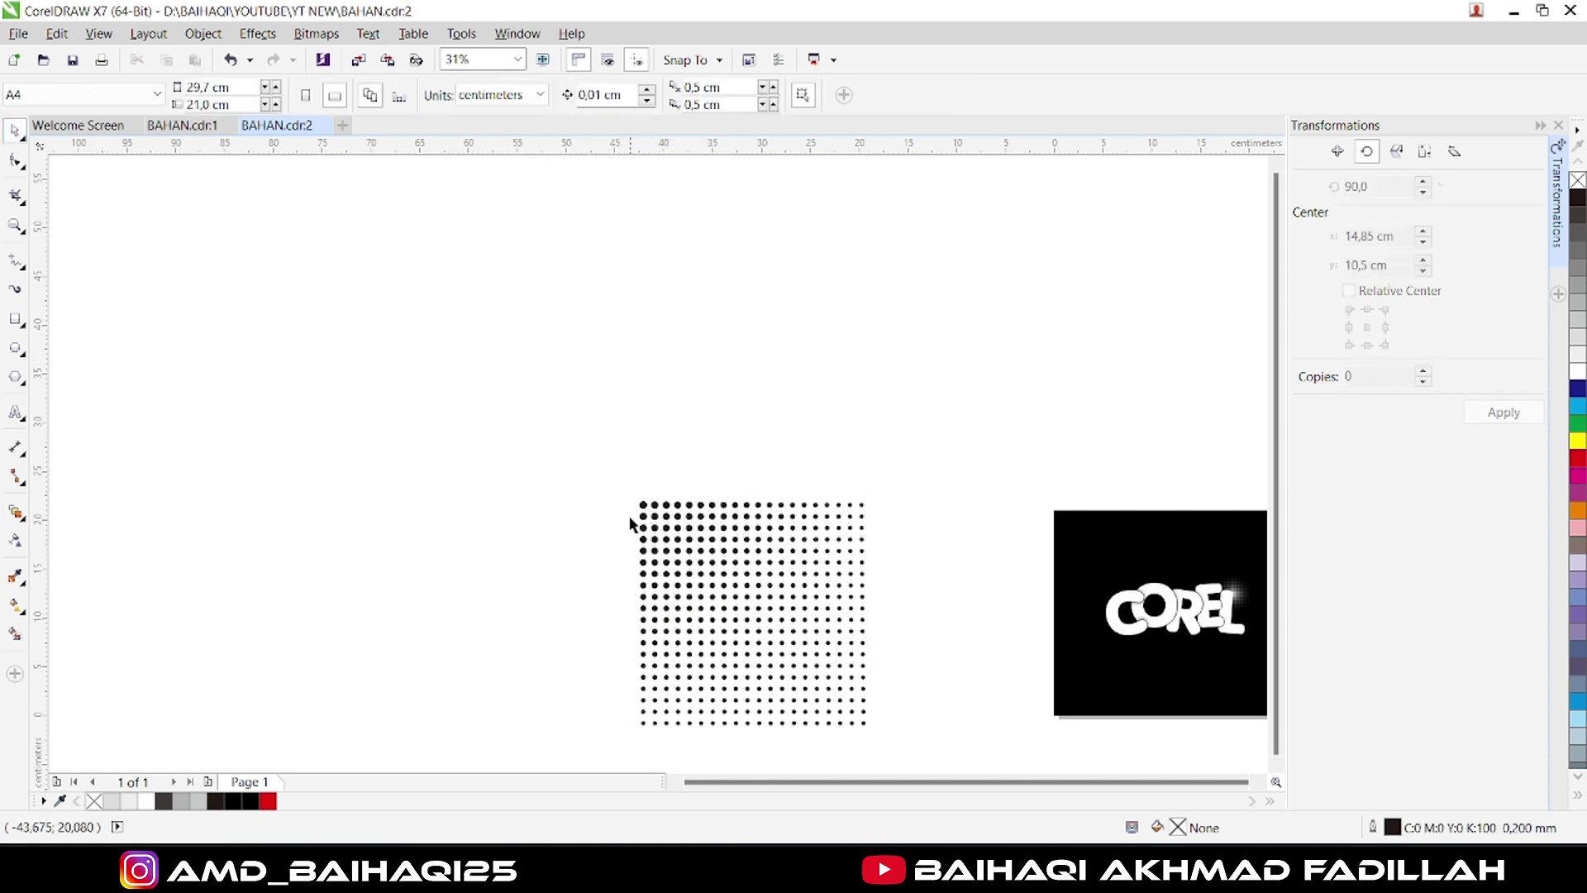
Select the blended dot grid, break the blend group apart and weld all its dots into a single curve.
left_click_drag(595, 464, 894, 713)
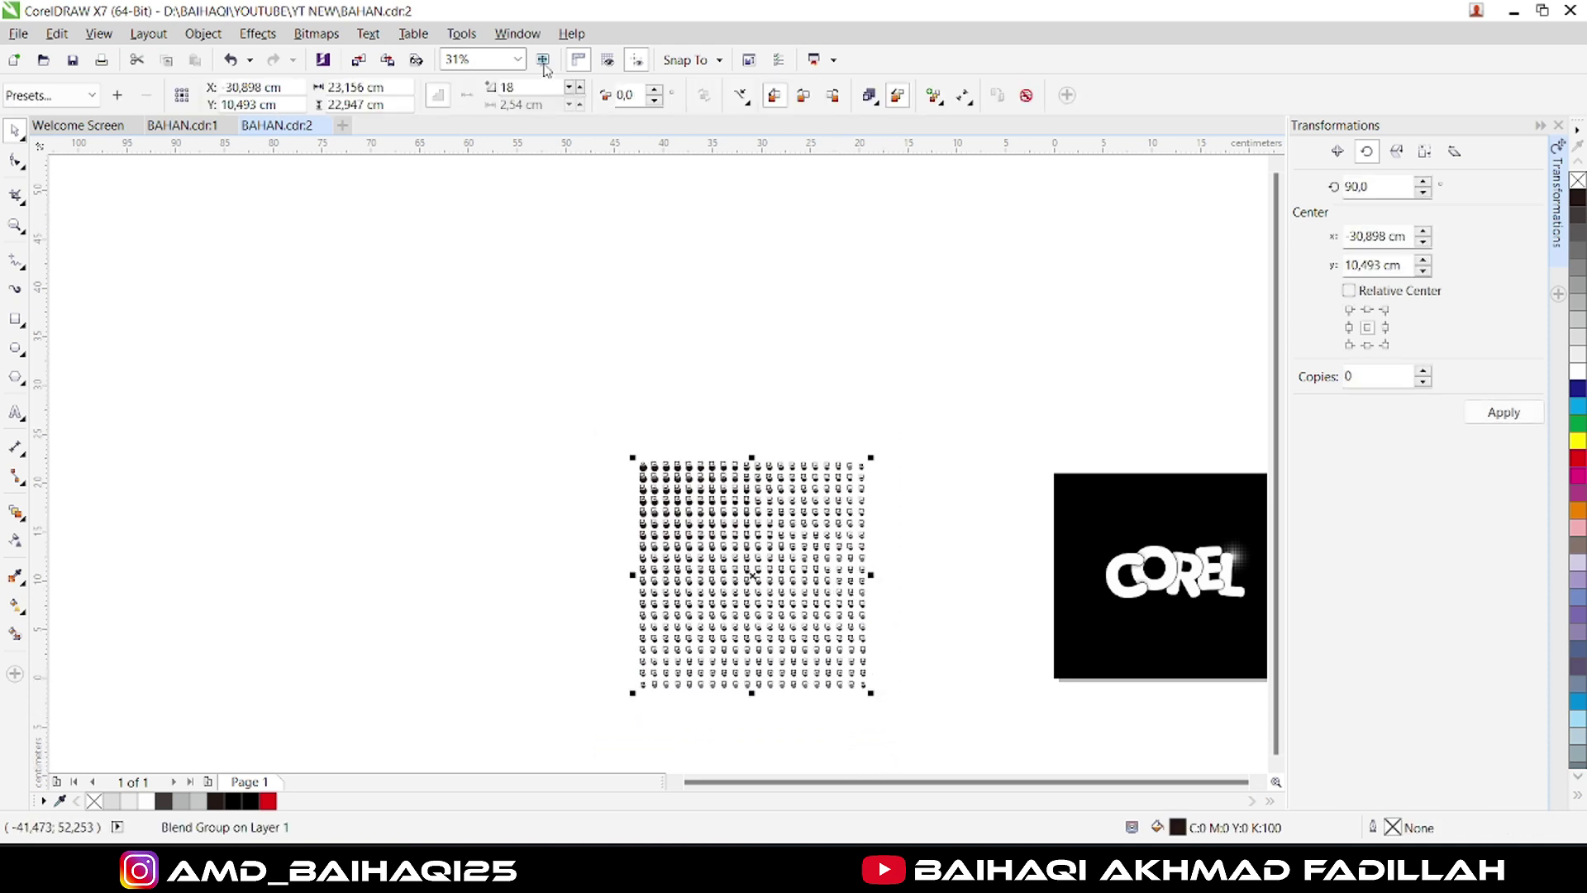
left_click(201, 33)
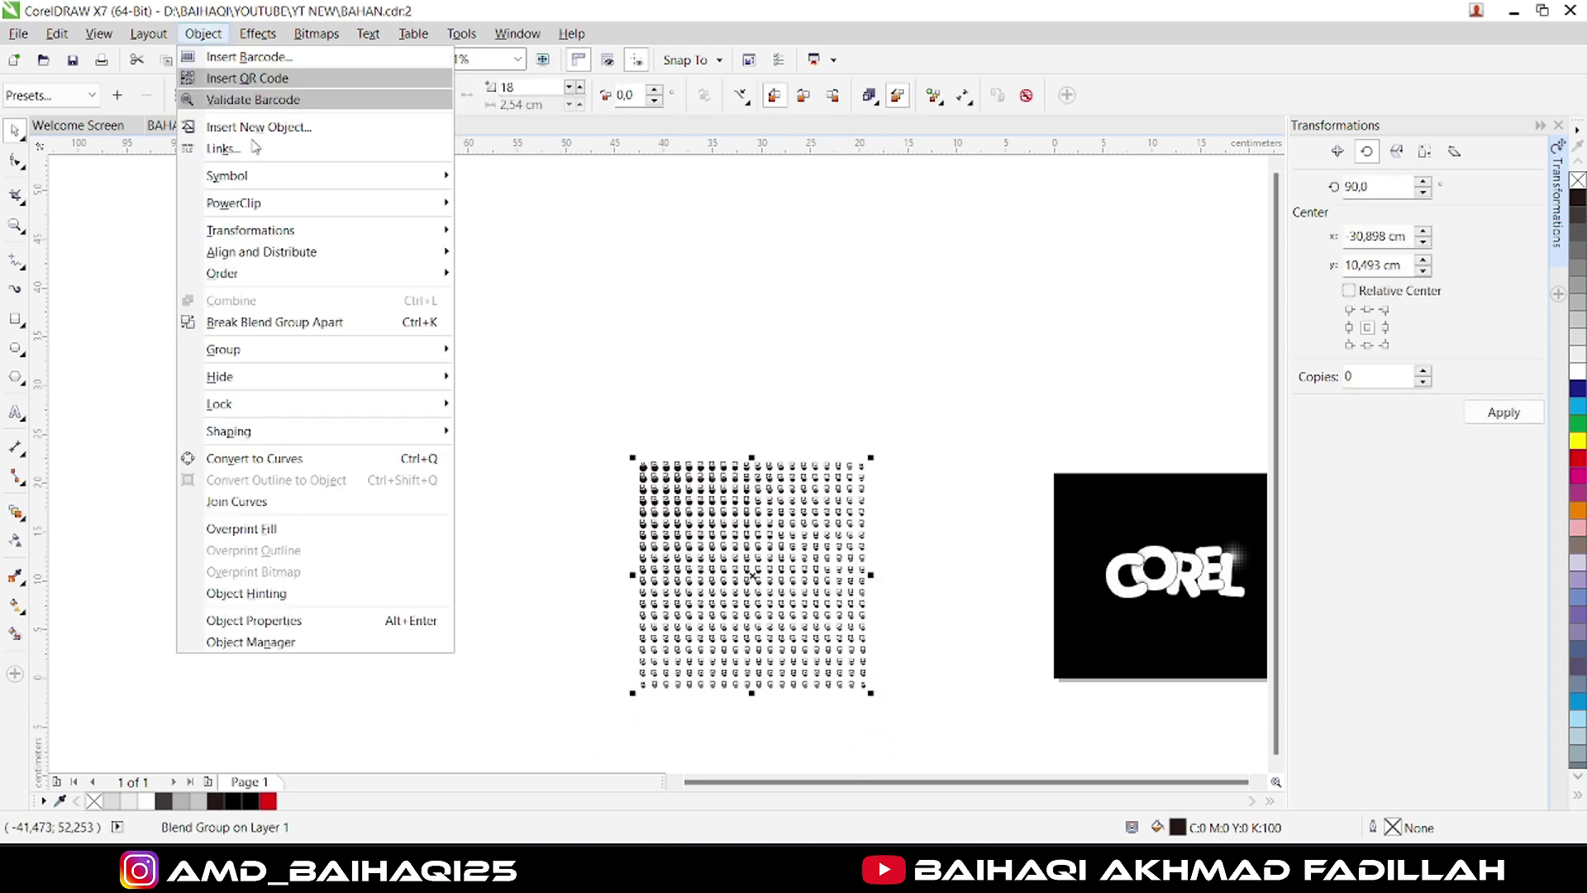
left_click(302, 324)
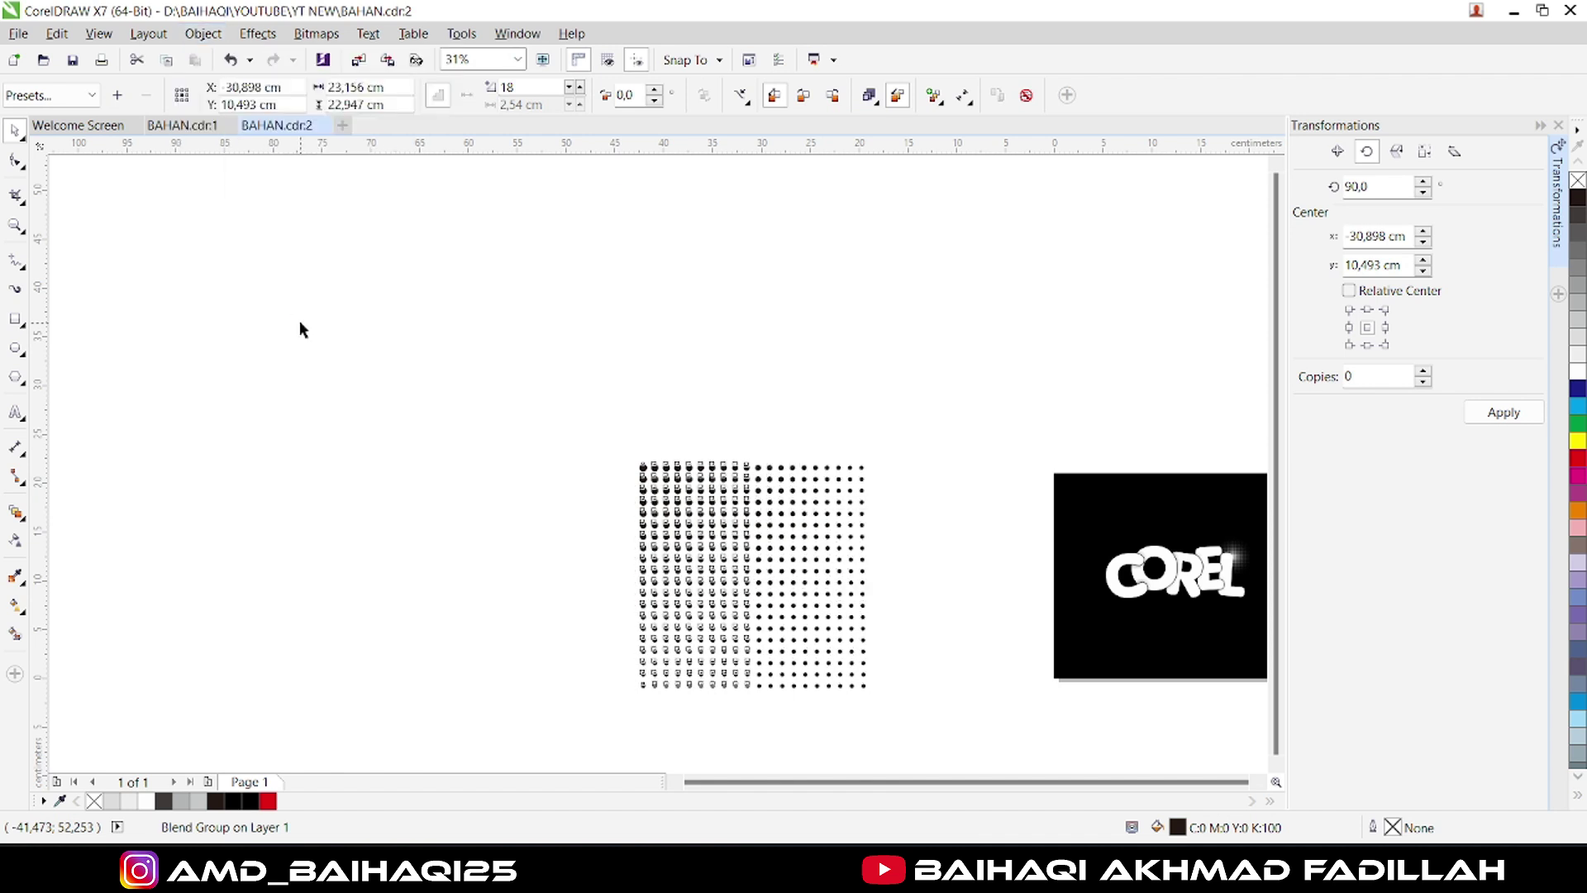
left_click(543, 96)
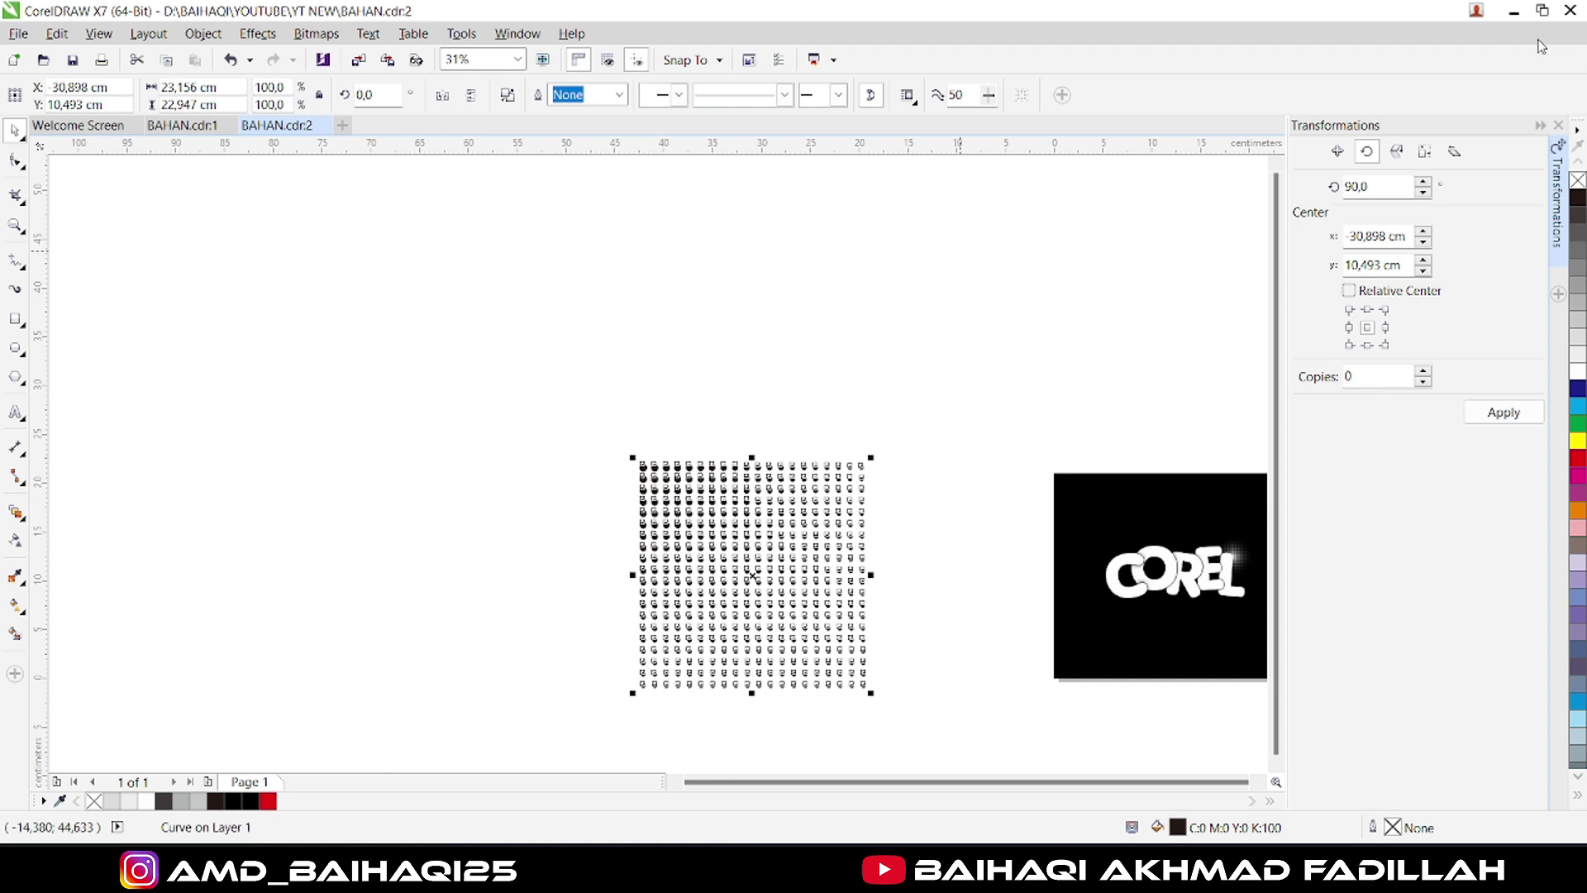
Close the Transformations docker and reopen it with the Rotate settings.
left_click(1559, 126)
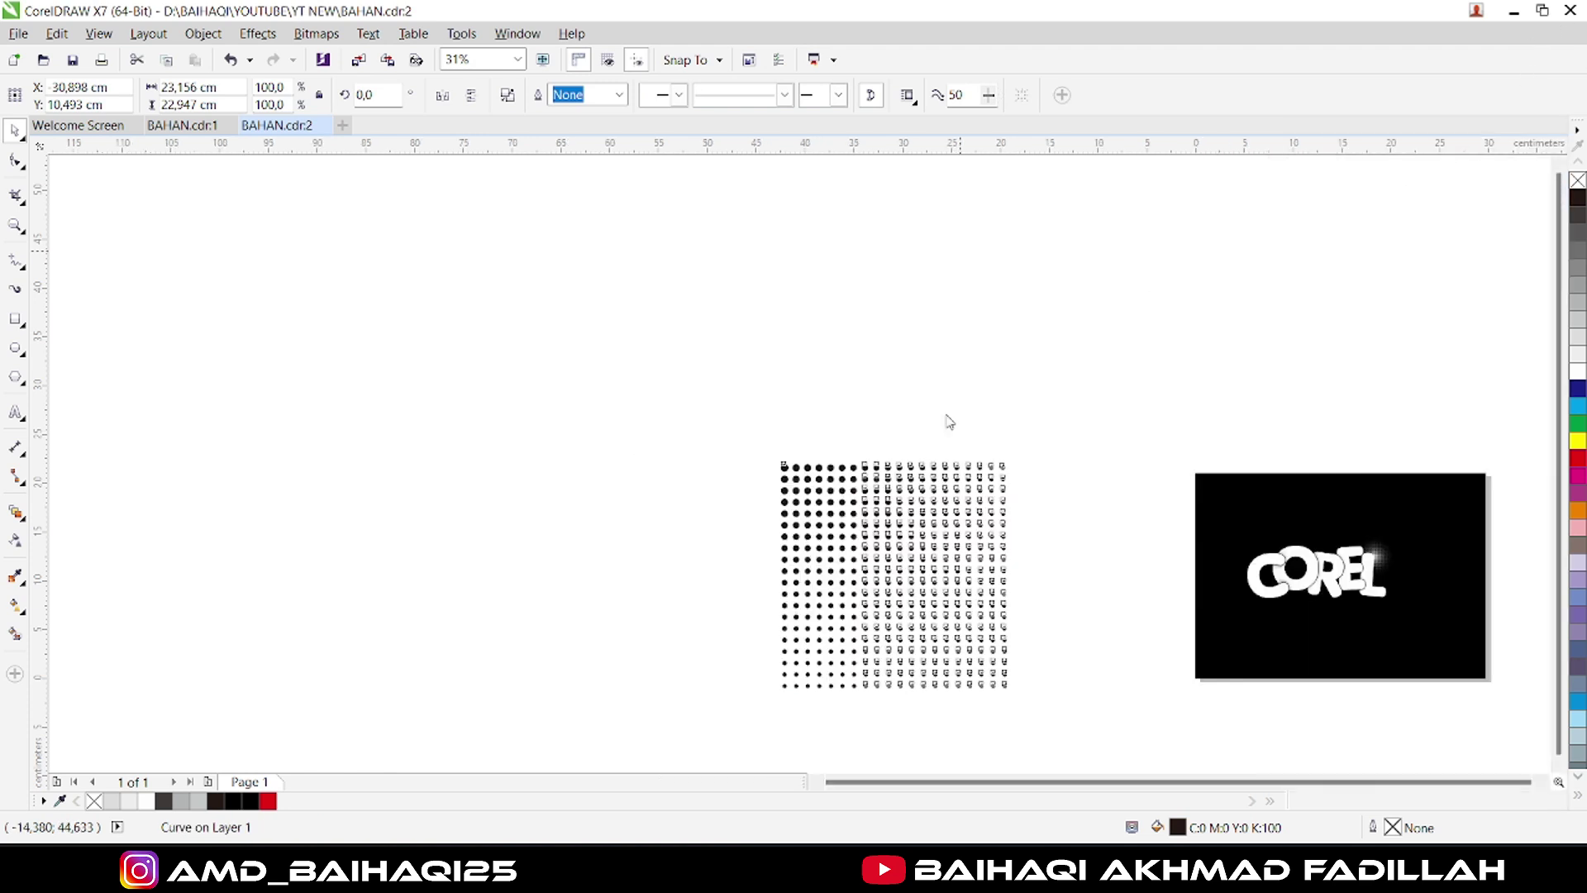
left_click(510, 35)
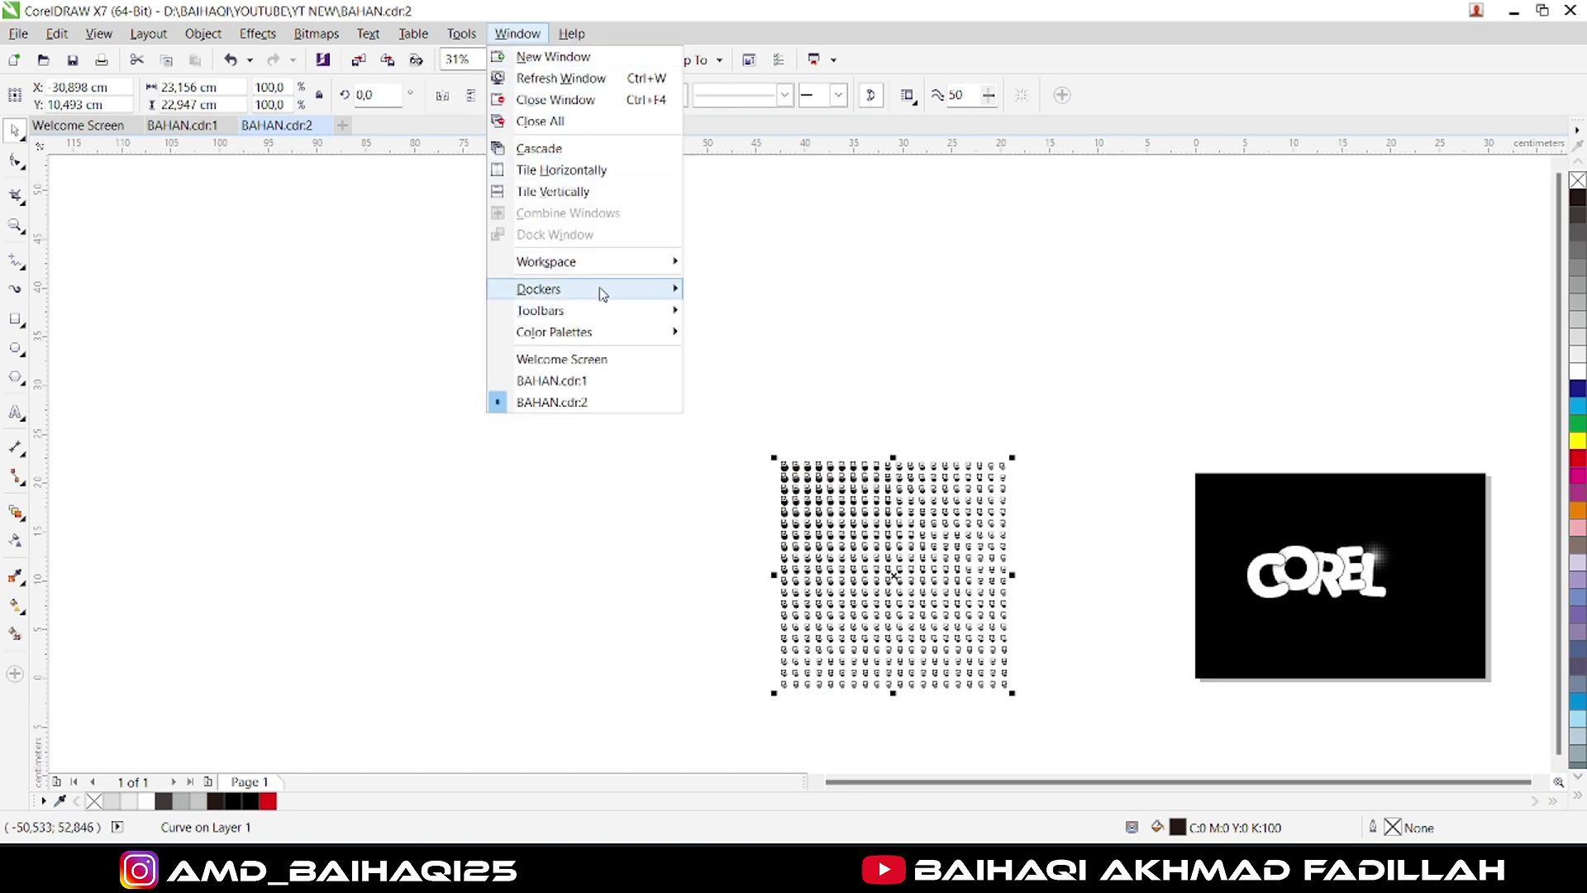
mouse_move(602, 292)
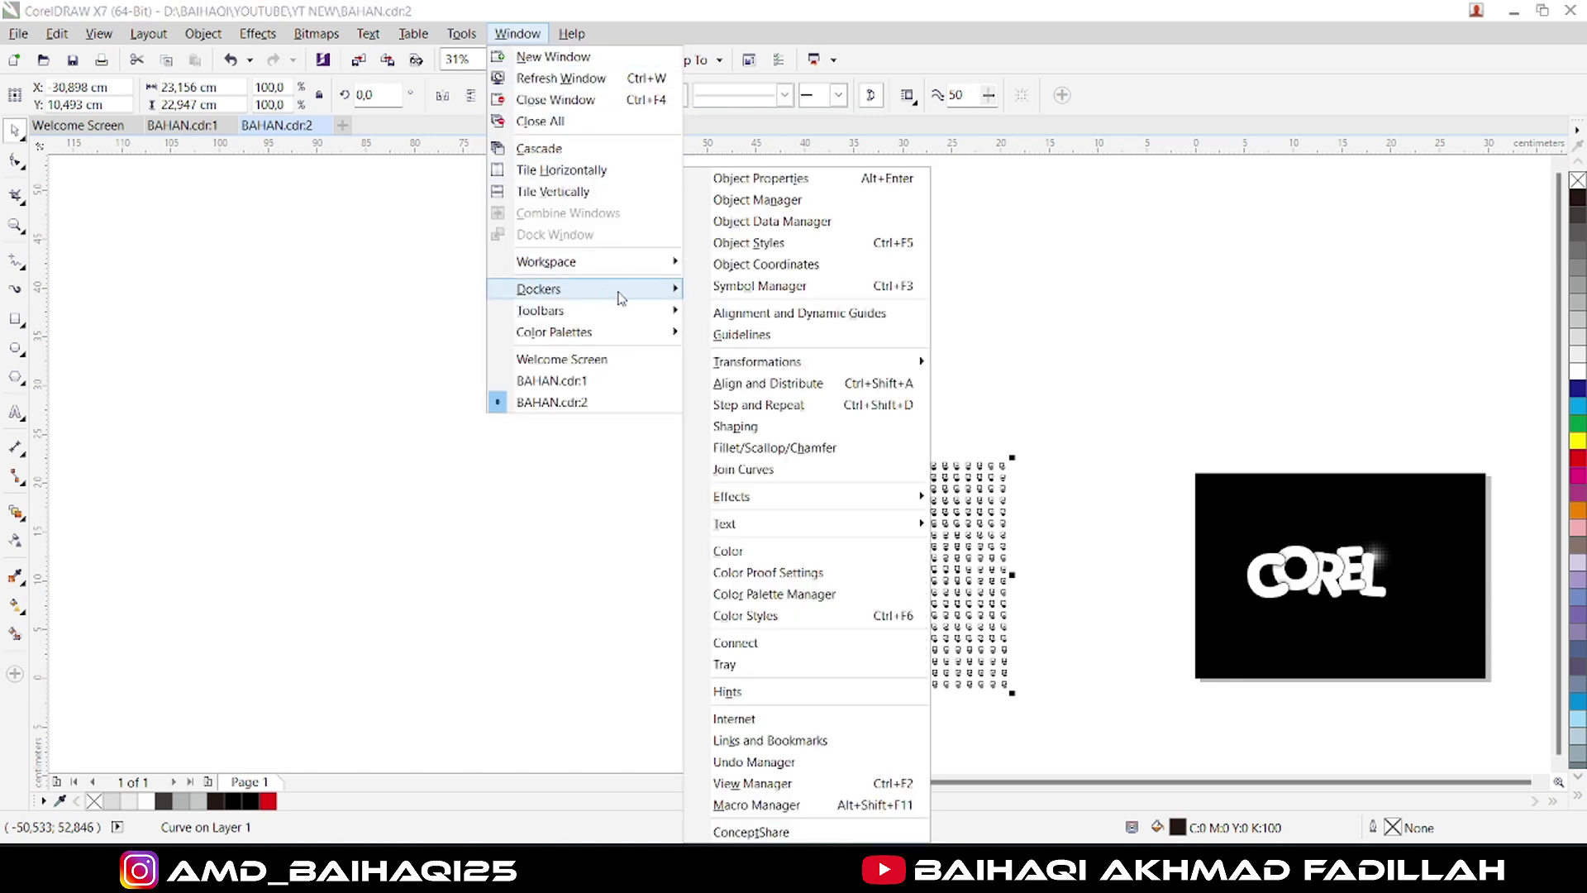
mouse_move(759, 365)
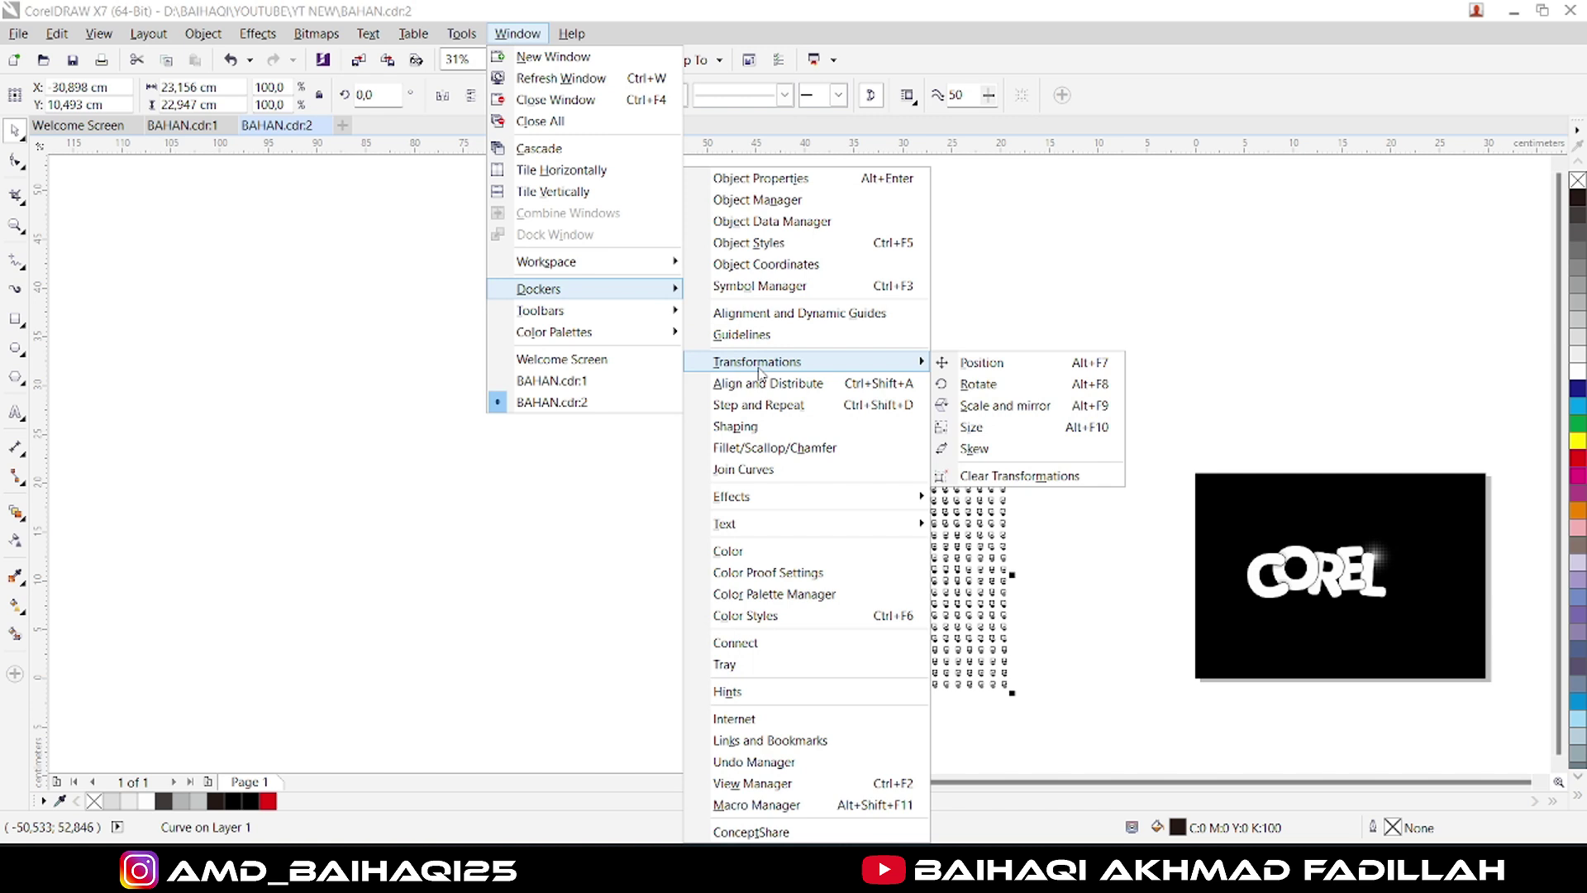
left_click(965, 384)
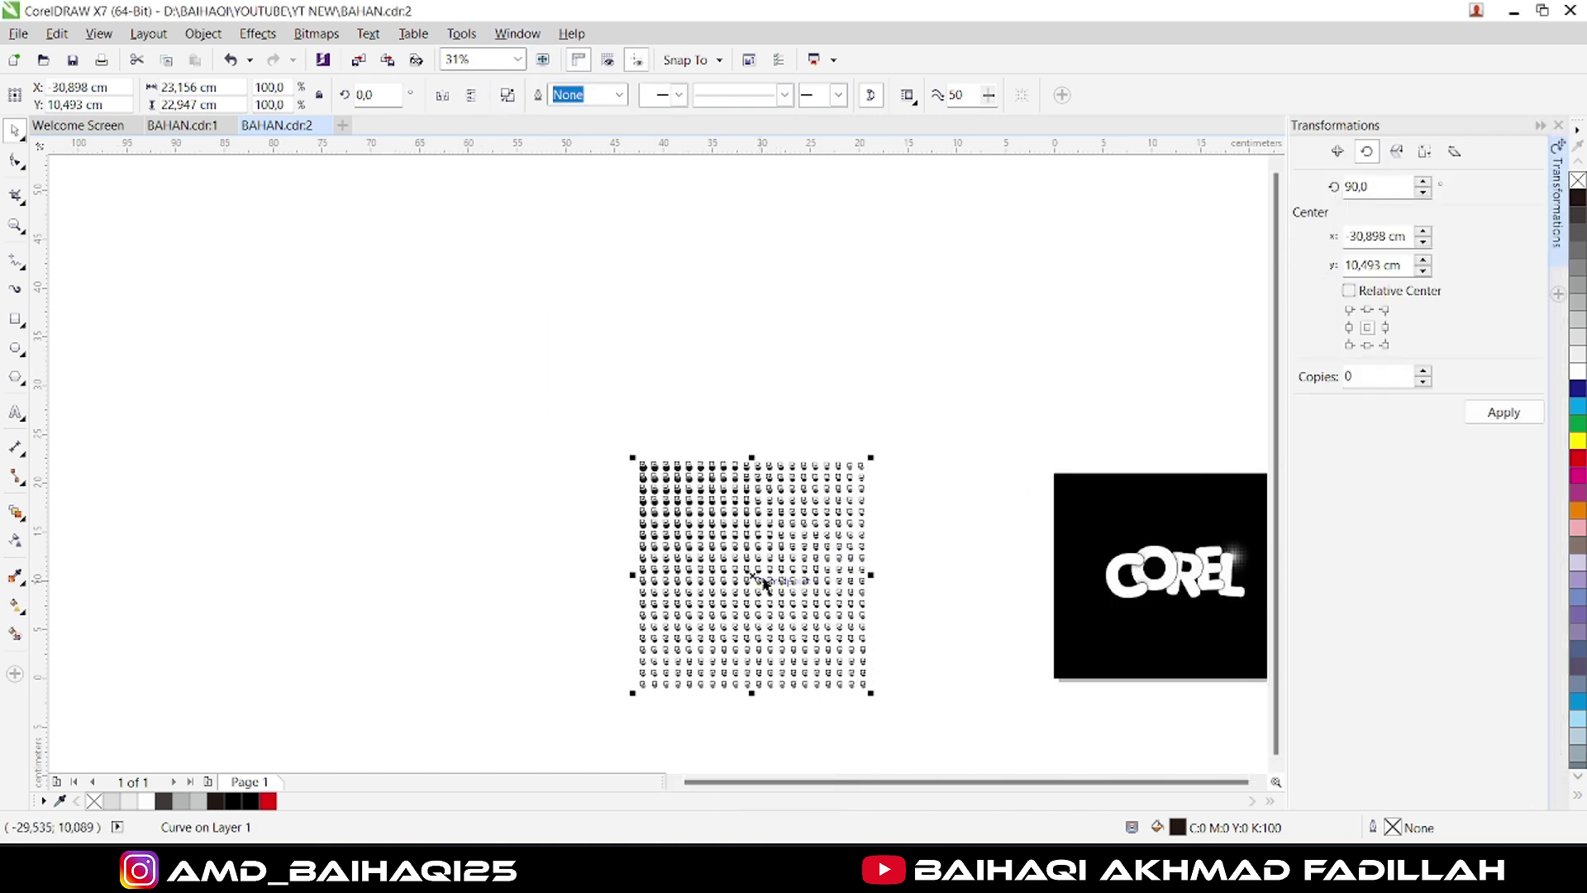
Move the dot grid's rotation centre to its upper-left corner, at the largest dot.
left_click(754, 574)
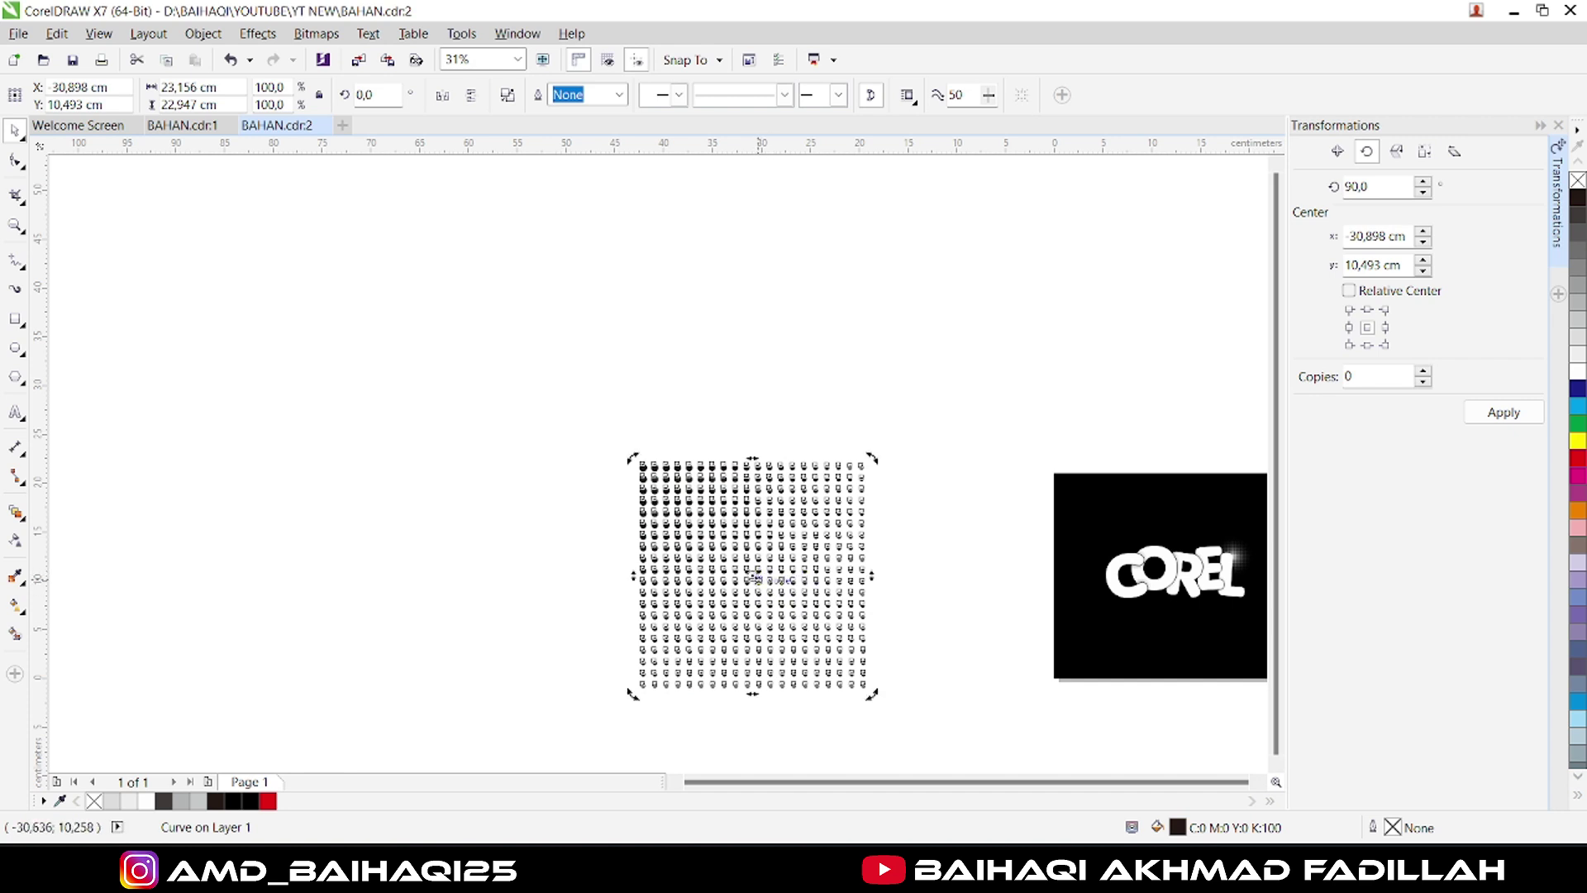
left_click_drag(753, 574, 638, 467)
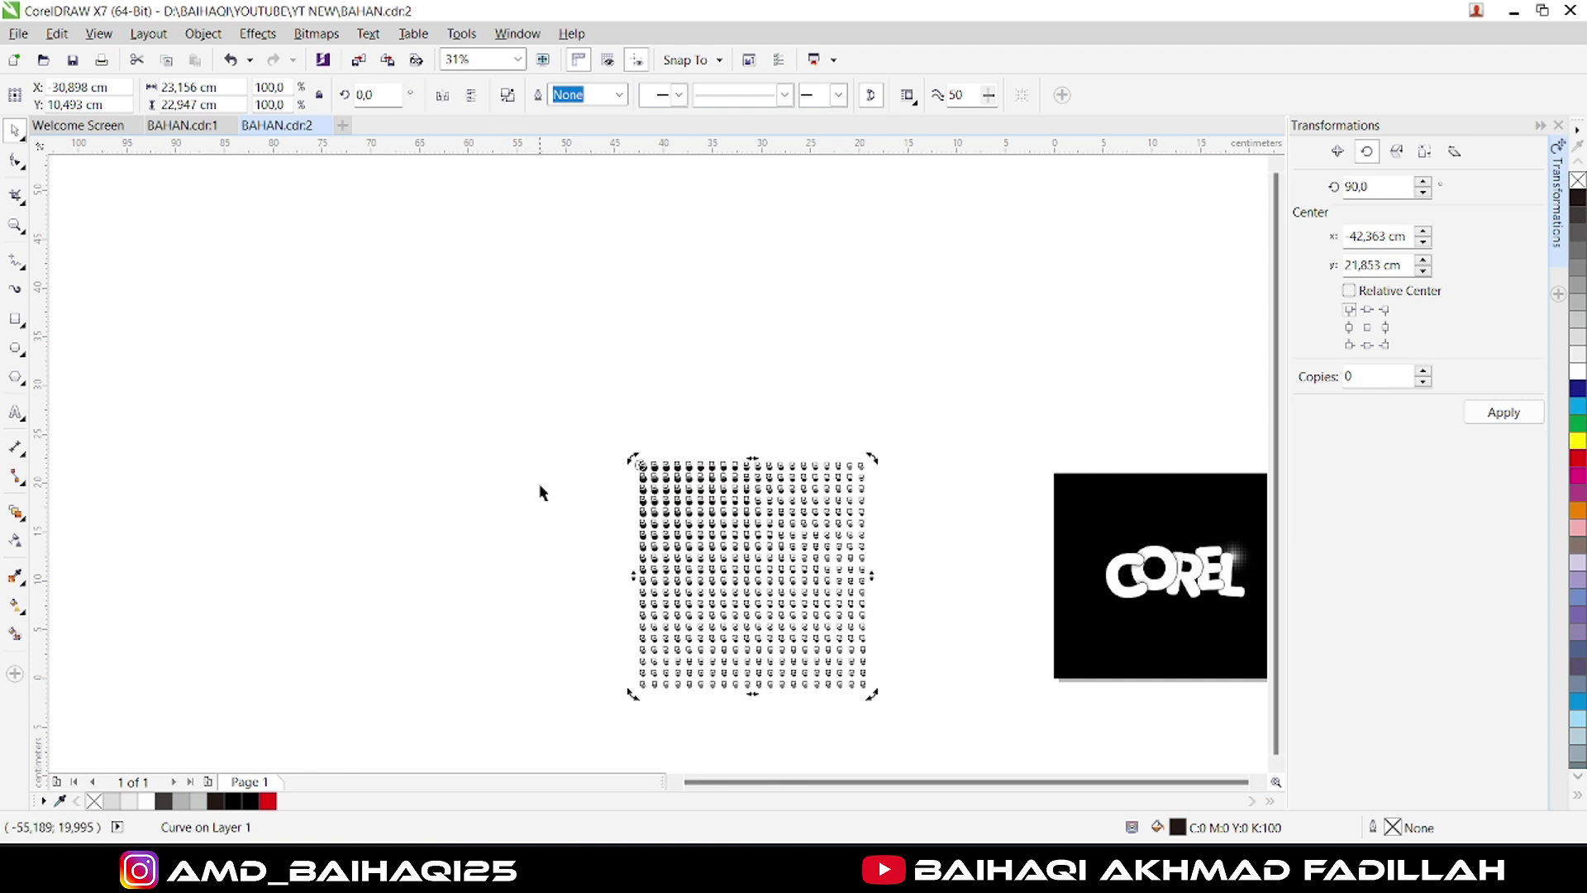
Try adding copies of the dot grid rotated in 90° steps around its upper-left corner, and undo them.
left_click(1476, 415)
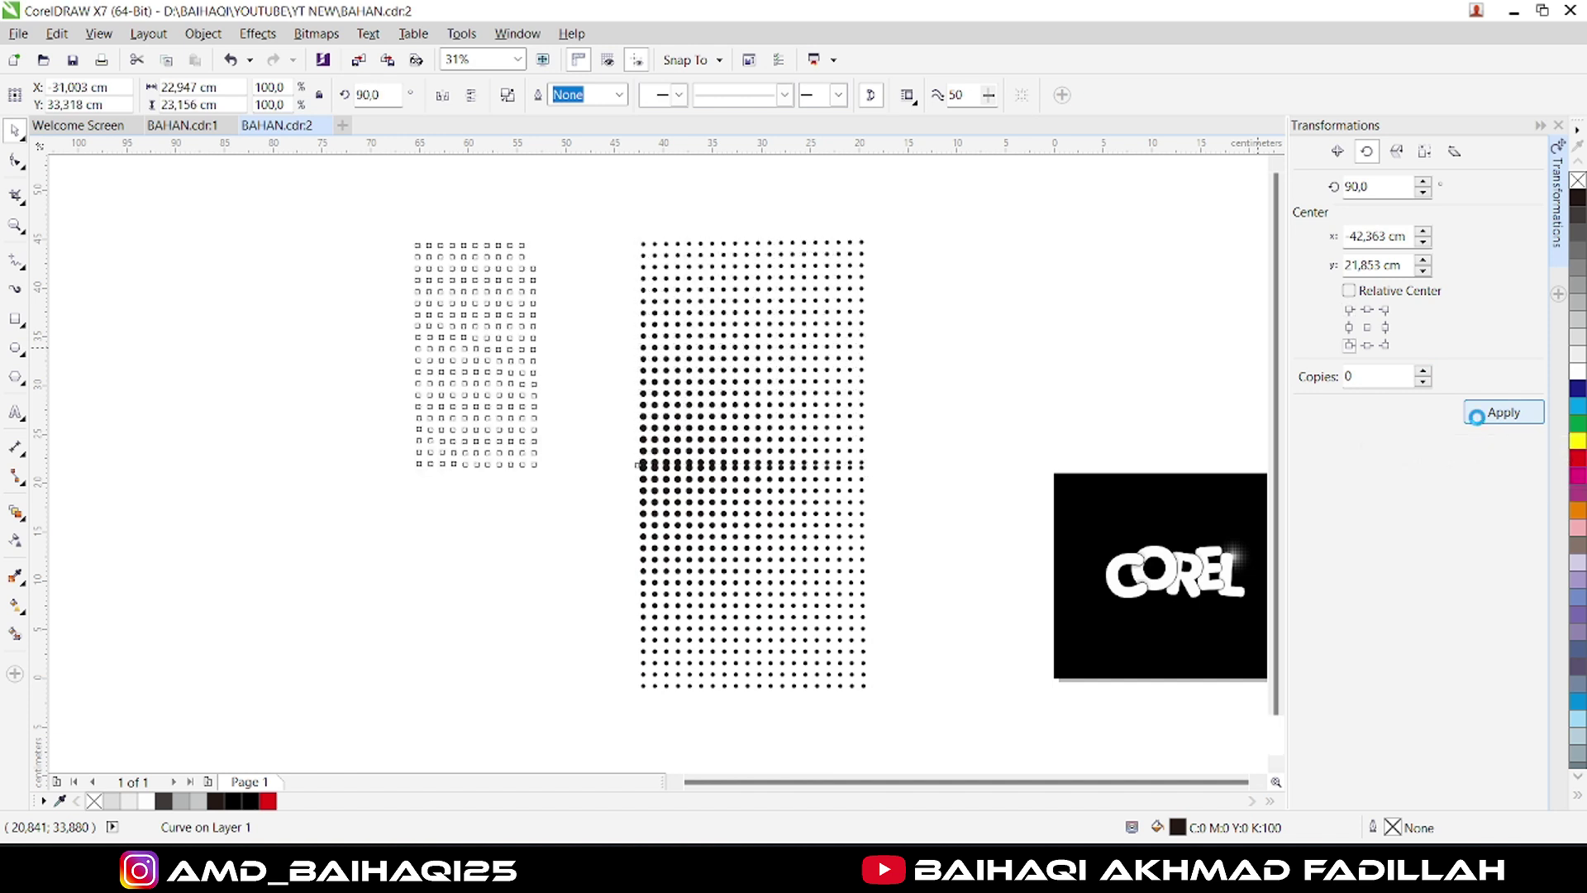
left_click(1477, 417)
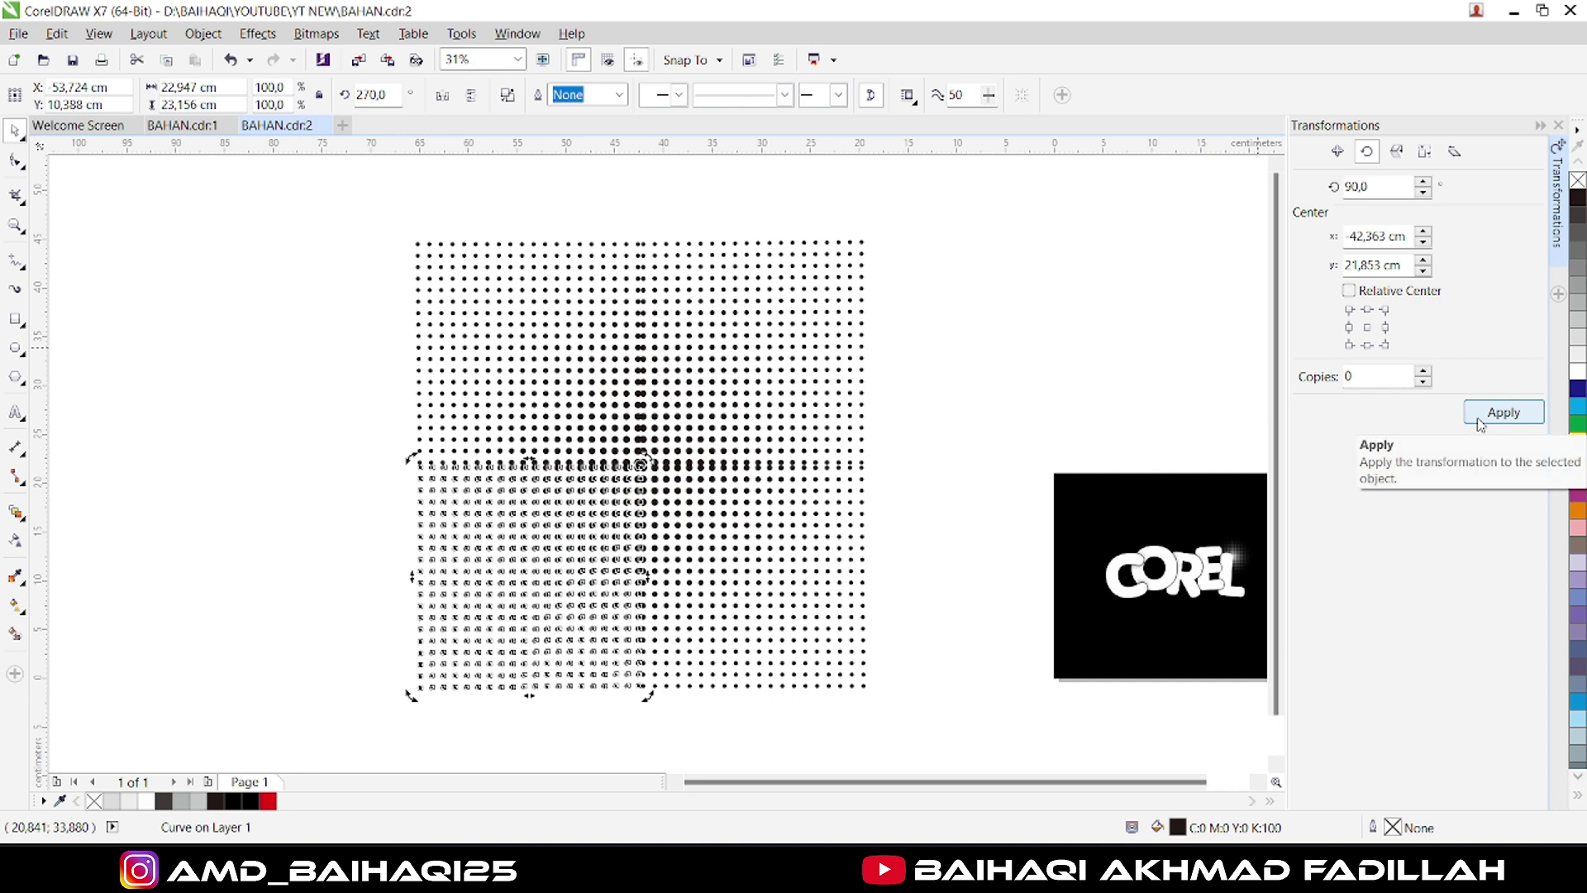
scroll(610, 453, "up", 3)
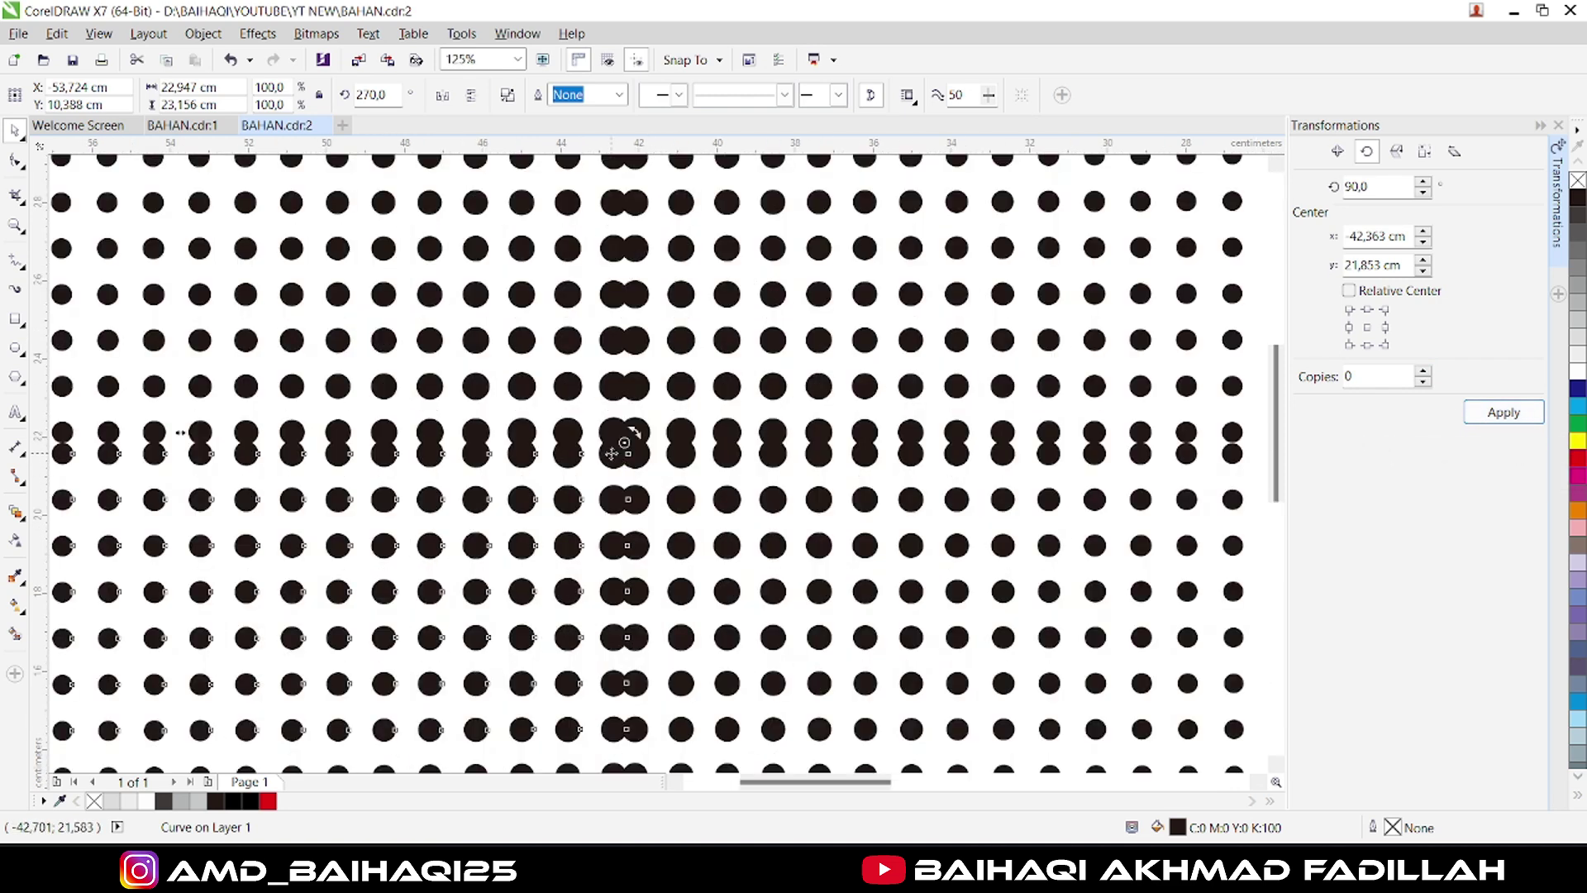
key("ctrl+z")
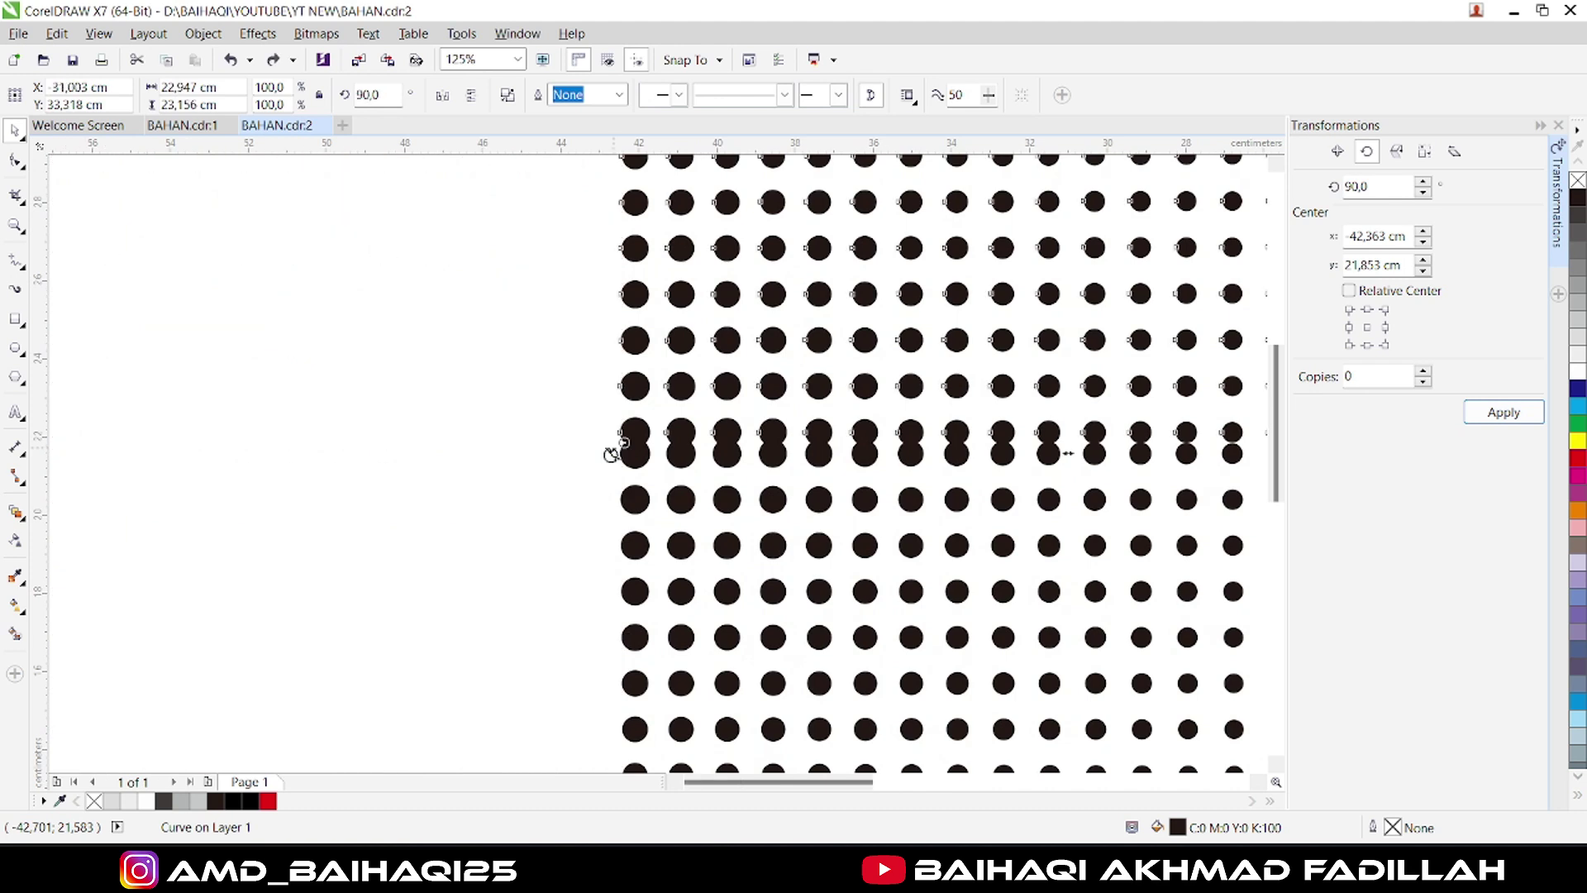
key("ctrl+z")
Create three copies of the dot grid rotated in successive 90° steps around its upper-left corner to form a full square.
scroll(620, 453, "up", 6)
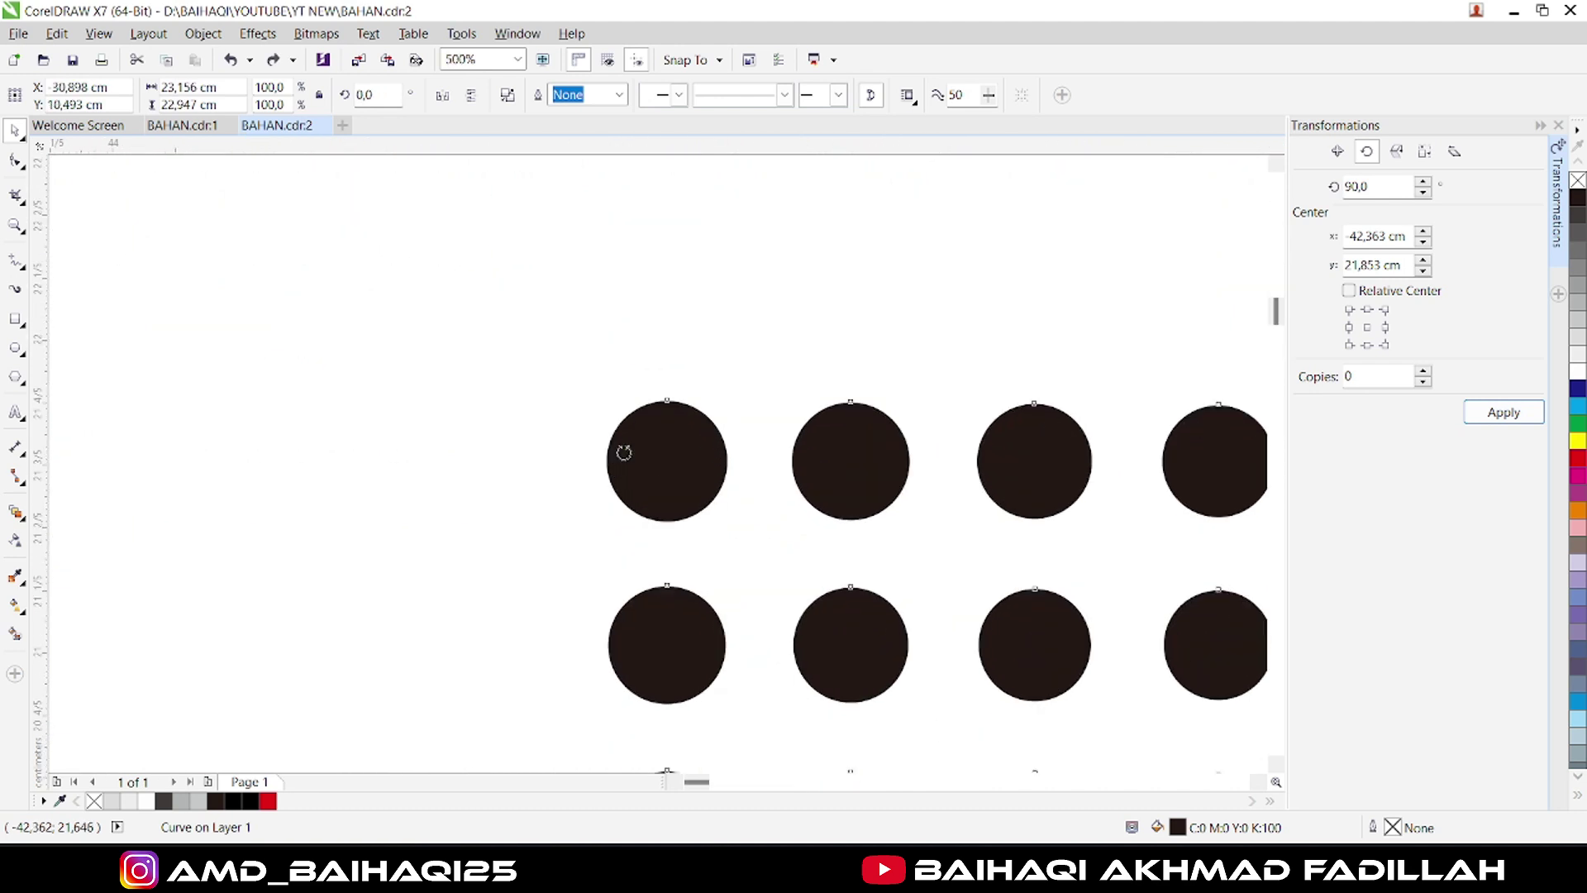
scroll(619, 337, "down", 3)
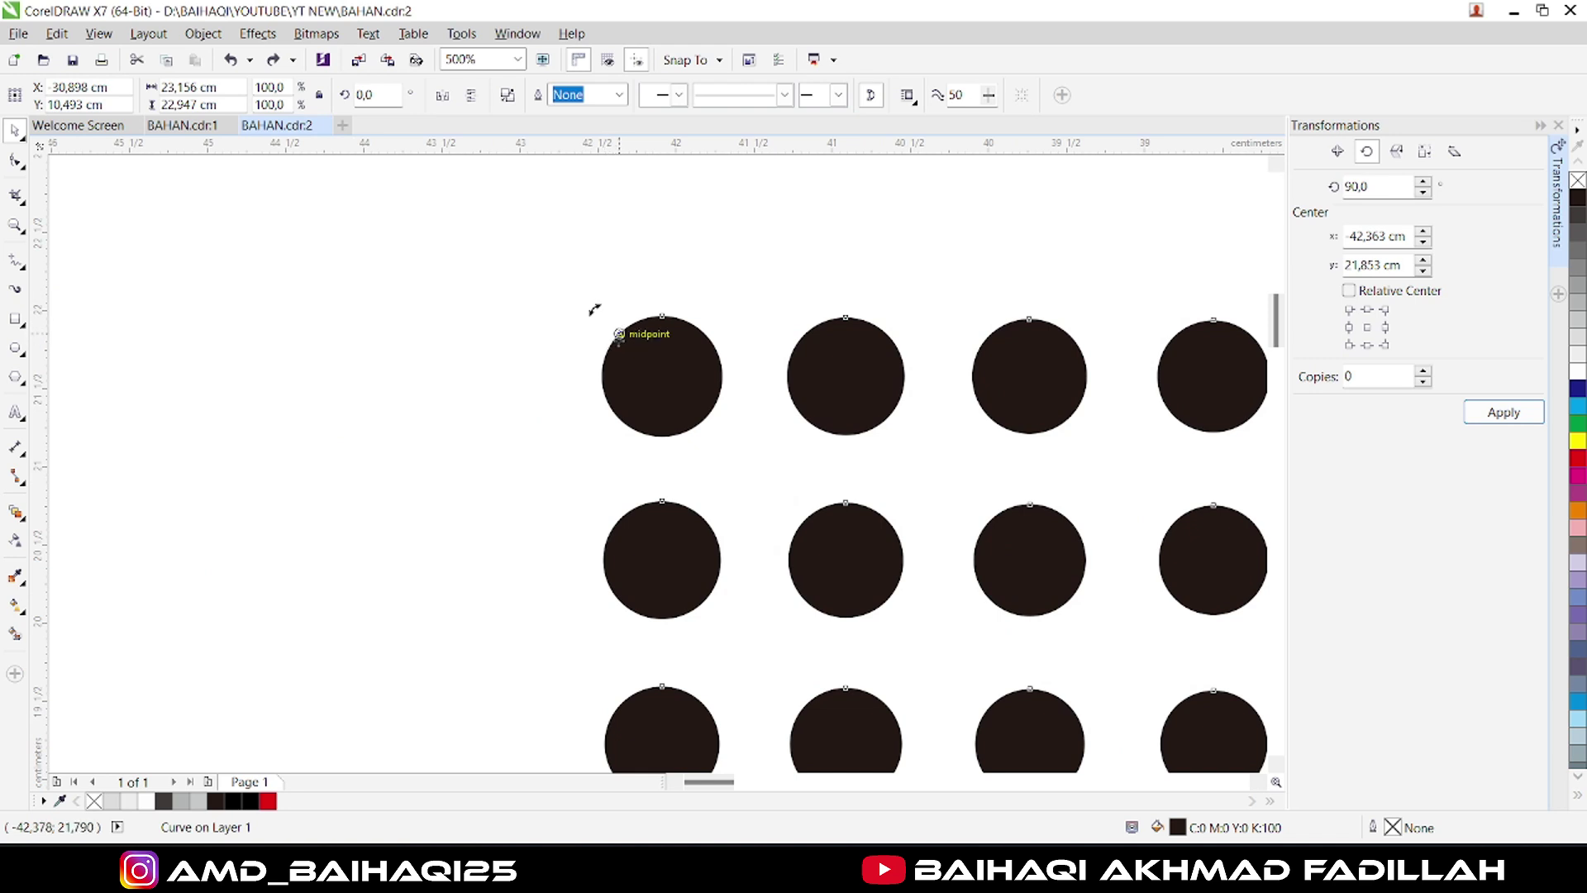
left_click(1472, 414)
left_click(1475, 415)
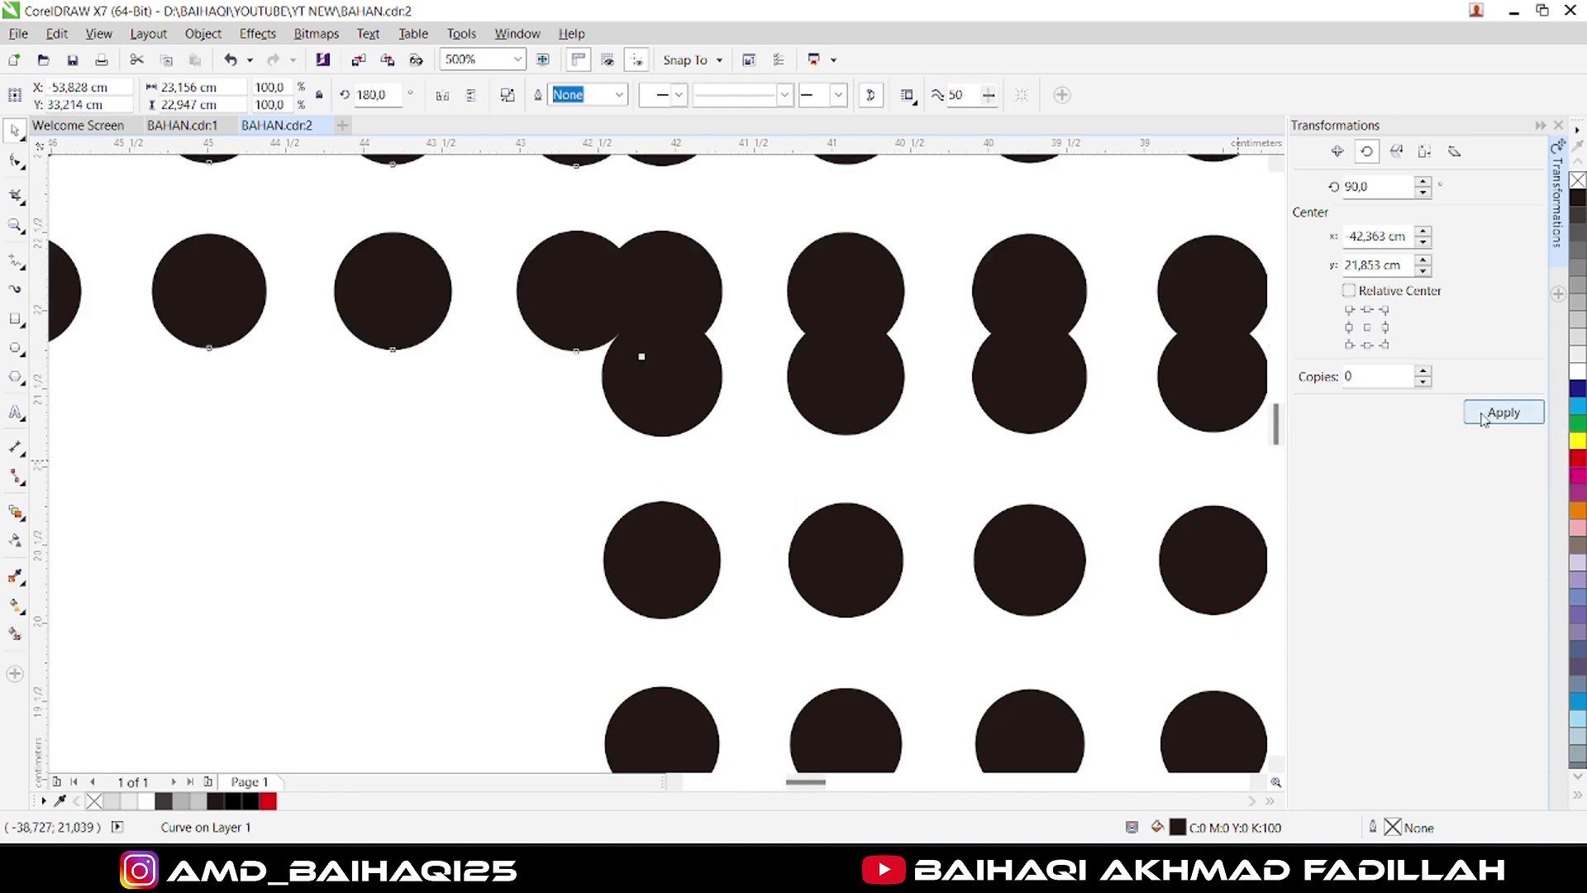
left_click(1481, 417)
scroll(841, 516, "down", 8)
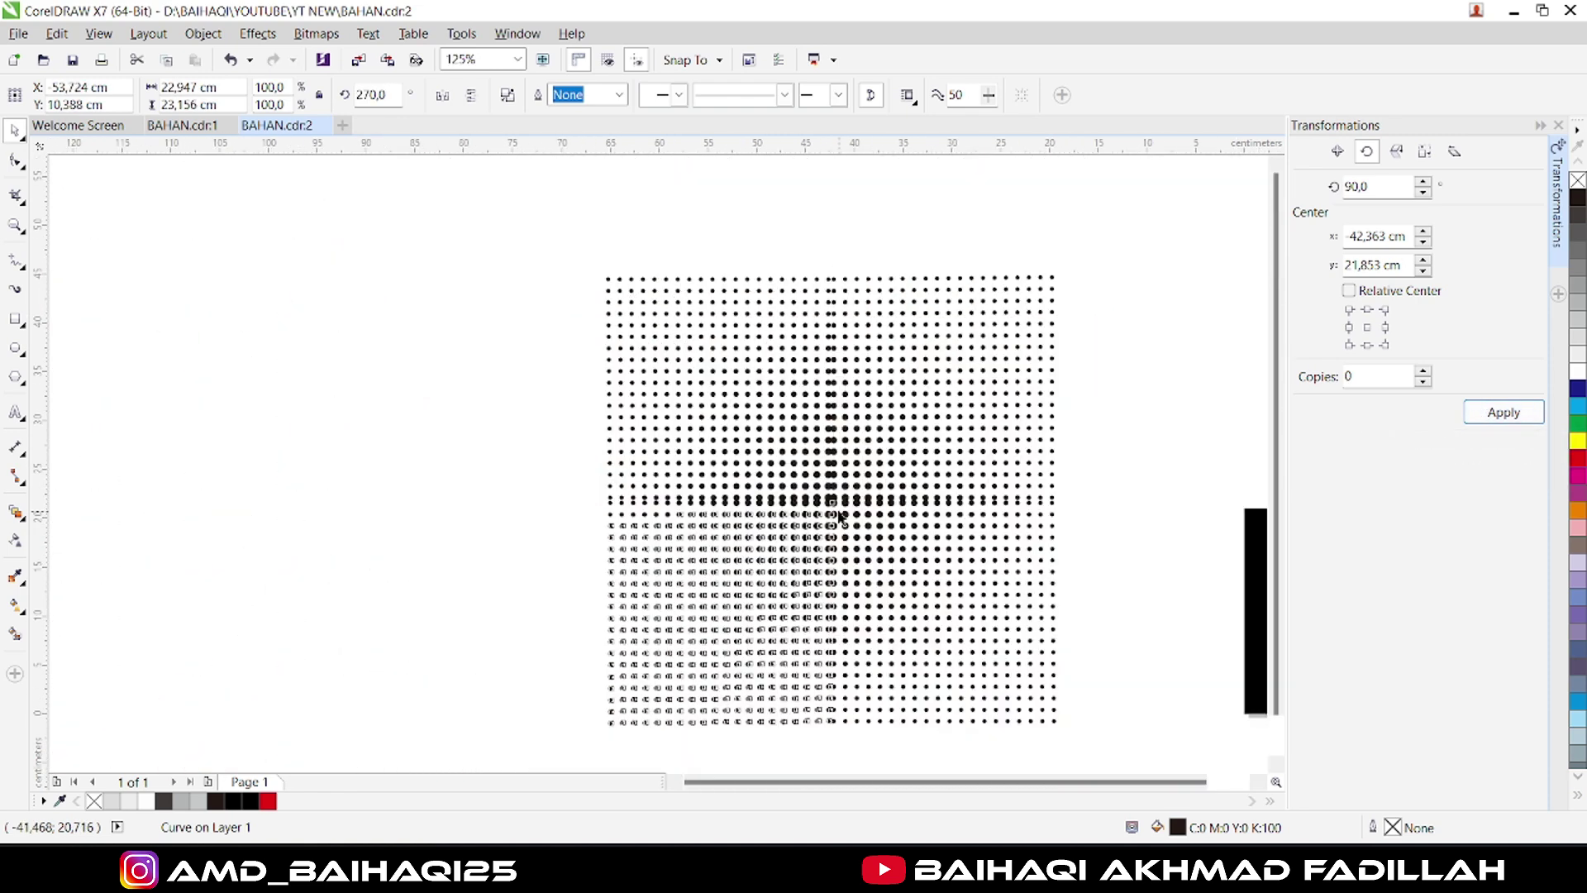
scroll(840, 516, "up", 2)
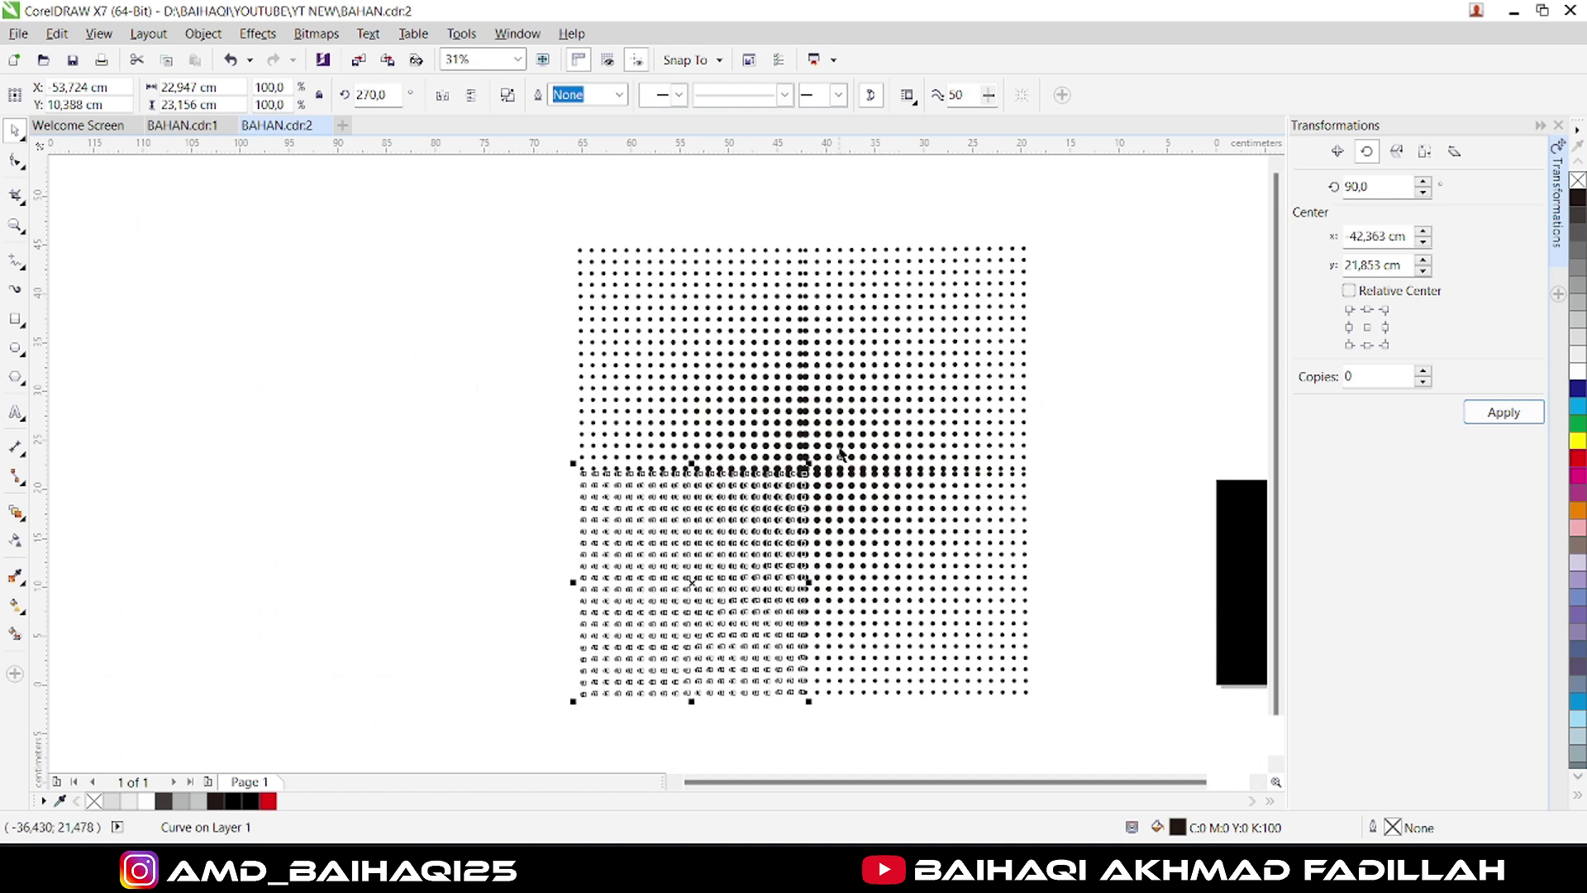
Select all four dot-grid quadrants, weld them into one halftone curve and deselect it.
left_click(265, 240)
scroll(713, 482, "down", 2)
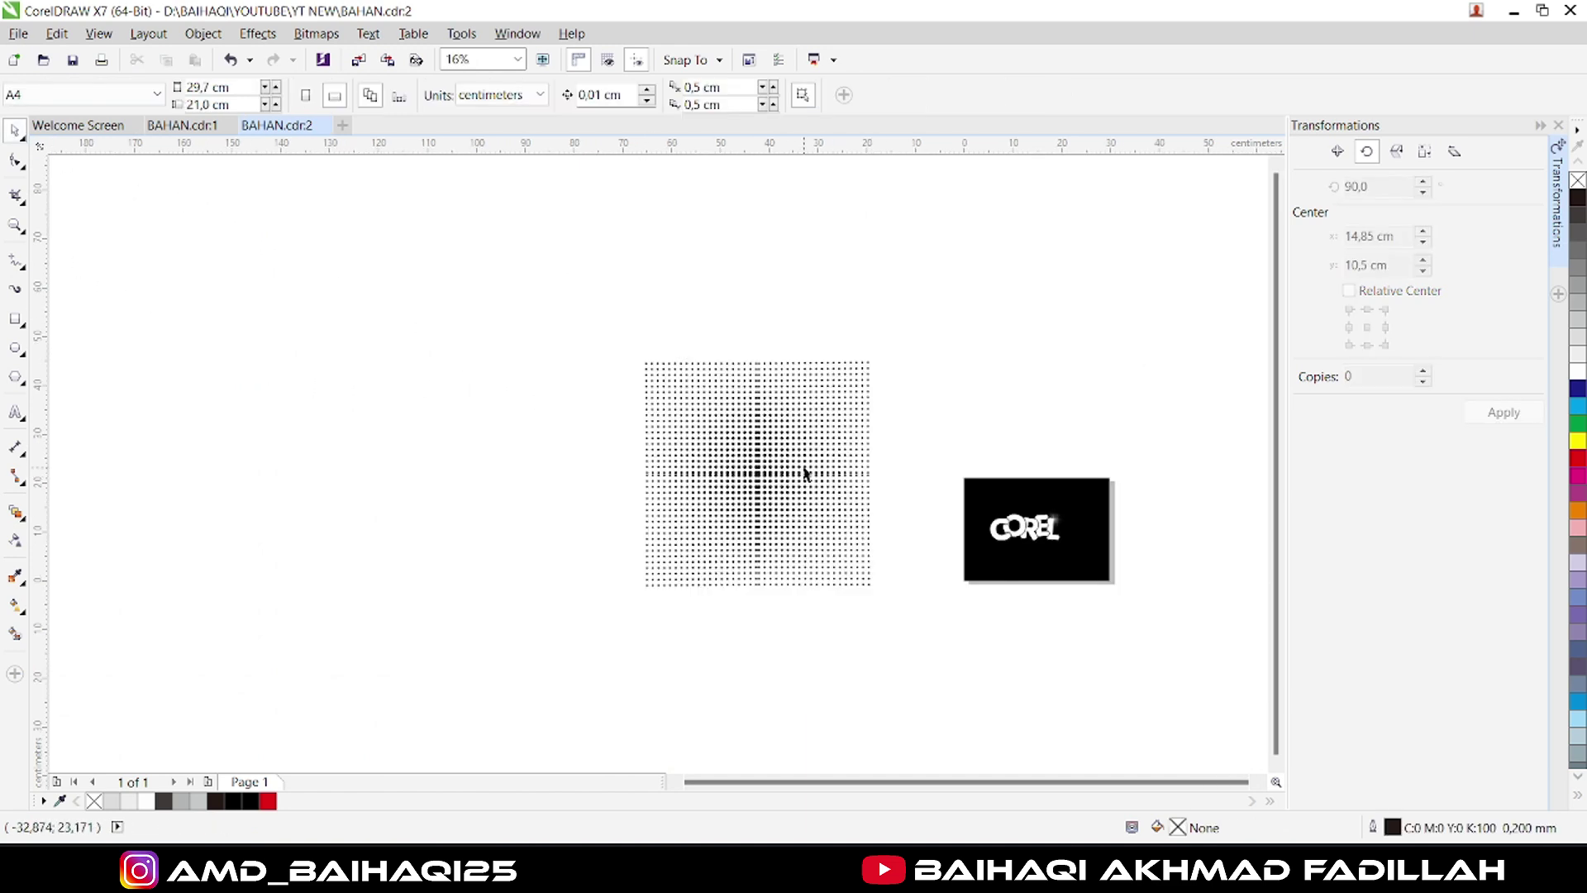
scroll(804, 473, "up", 2)
scroll(797, 449, "down", 2)
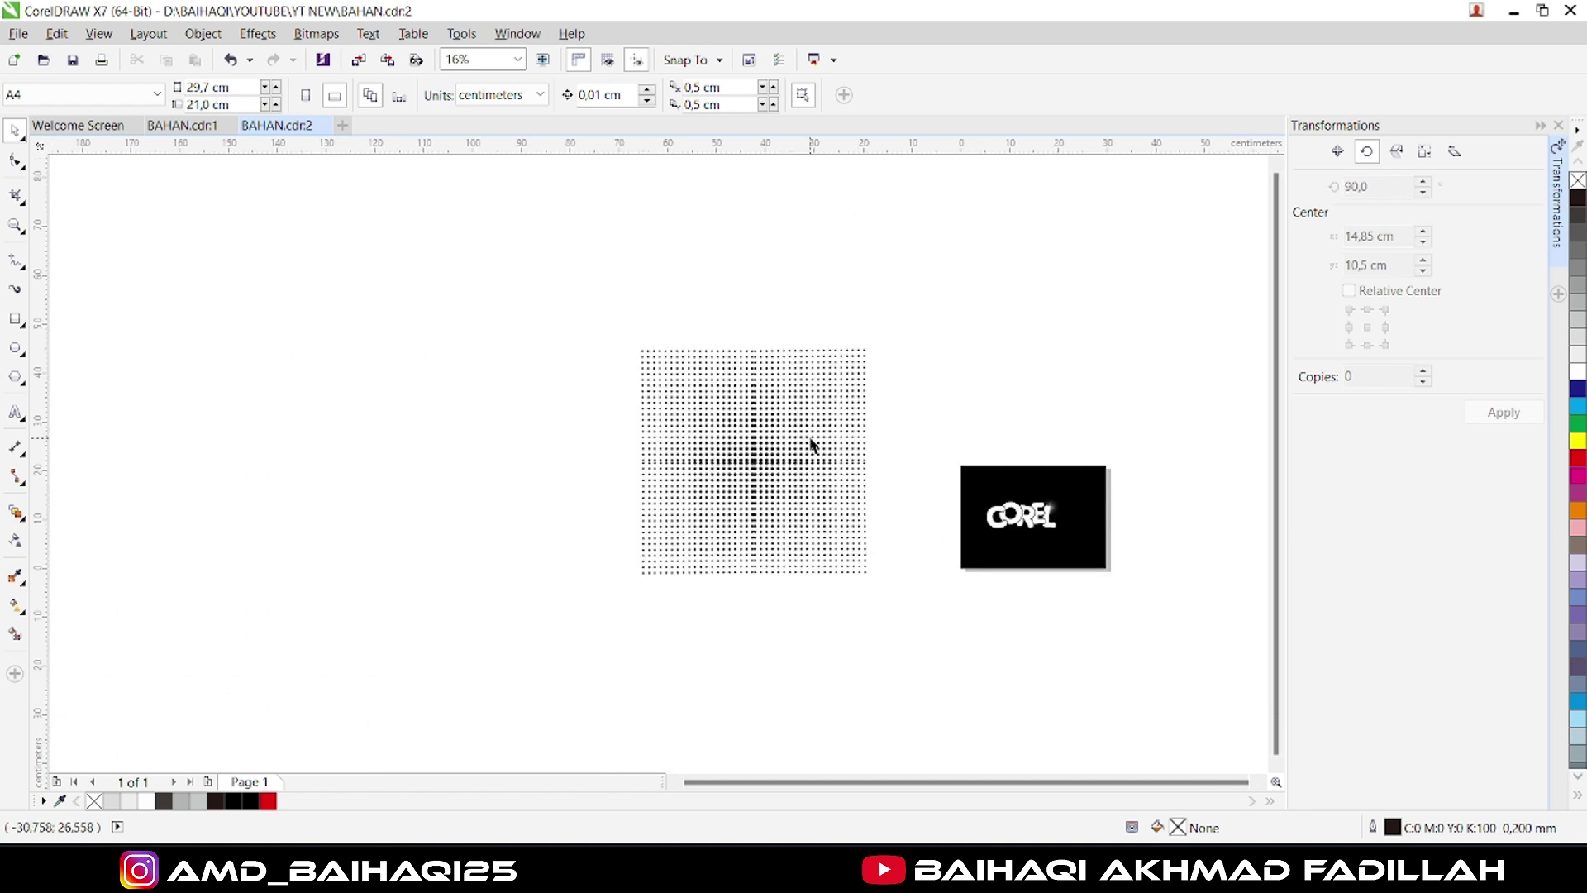
left_click_drag(571, 312, 920, 633)
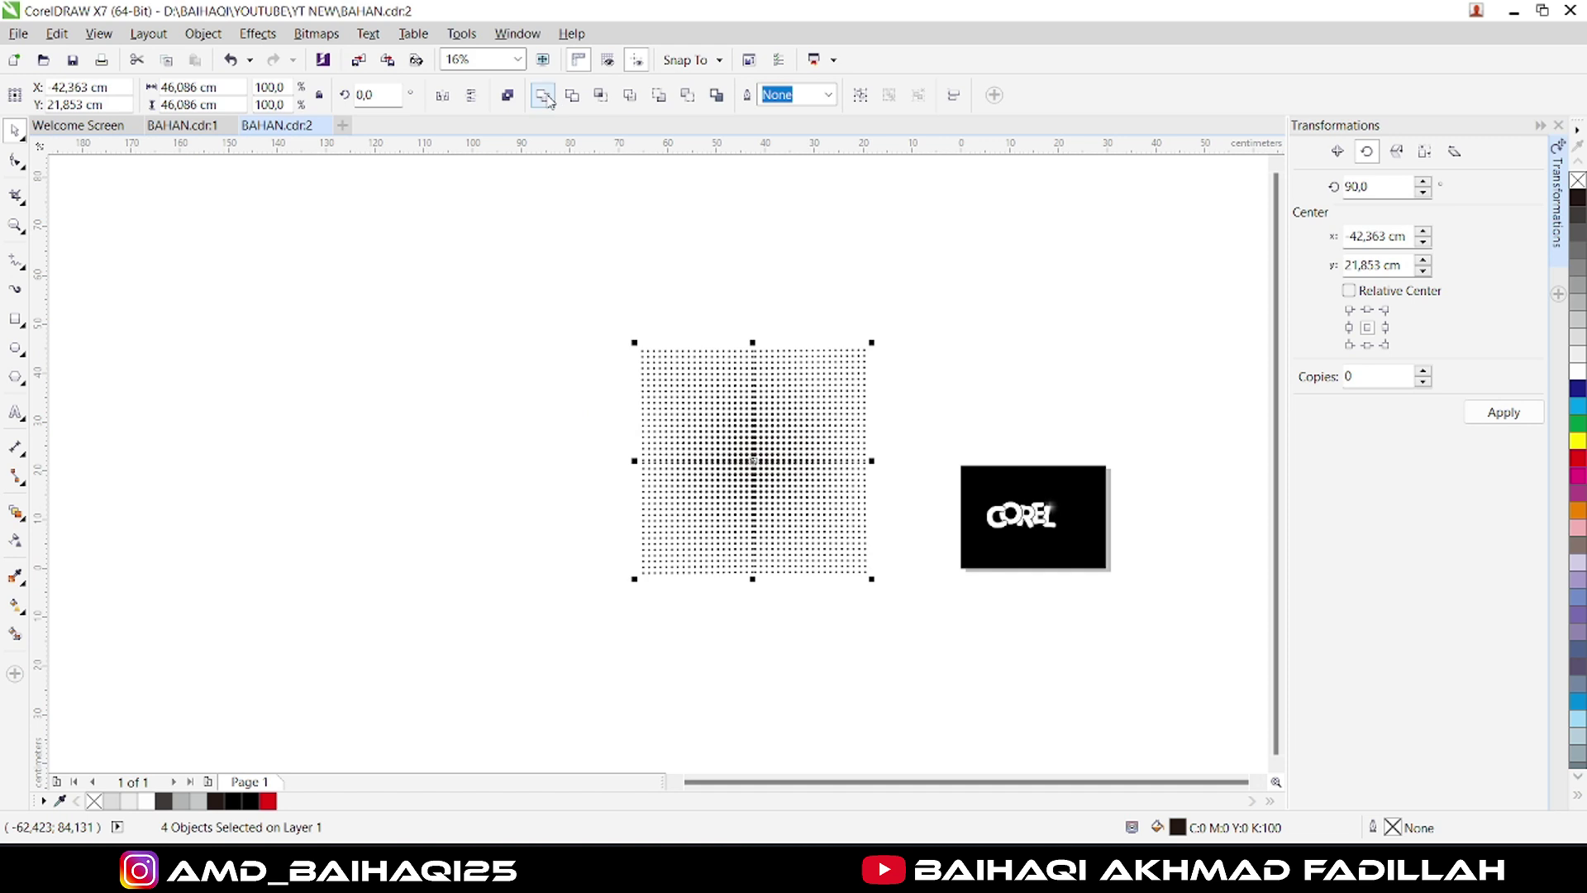
left_click(550, 98)
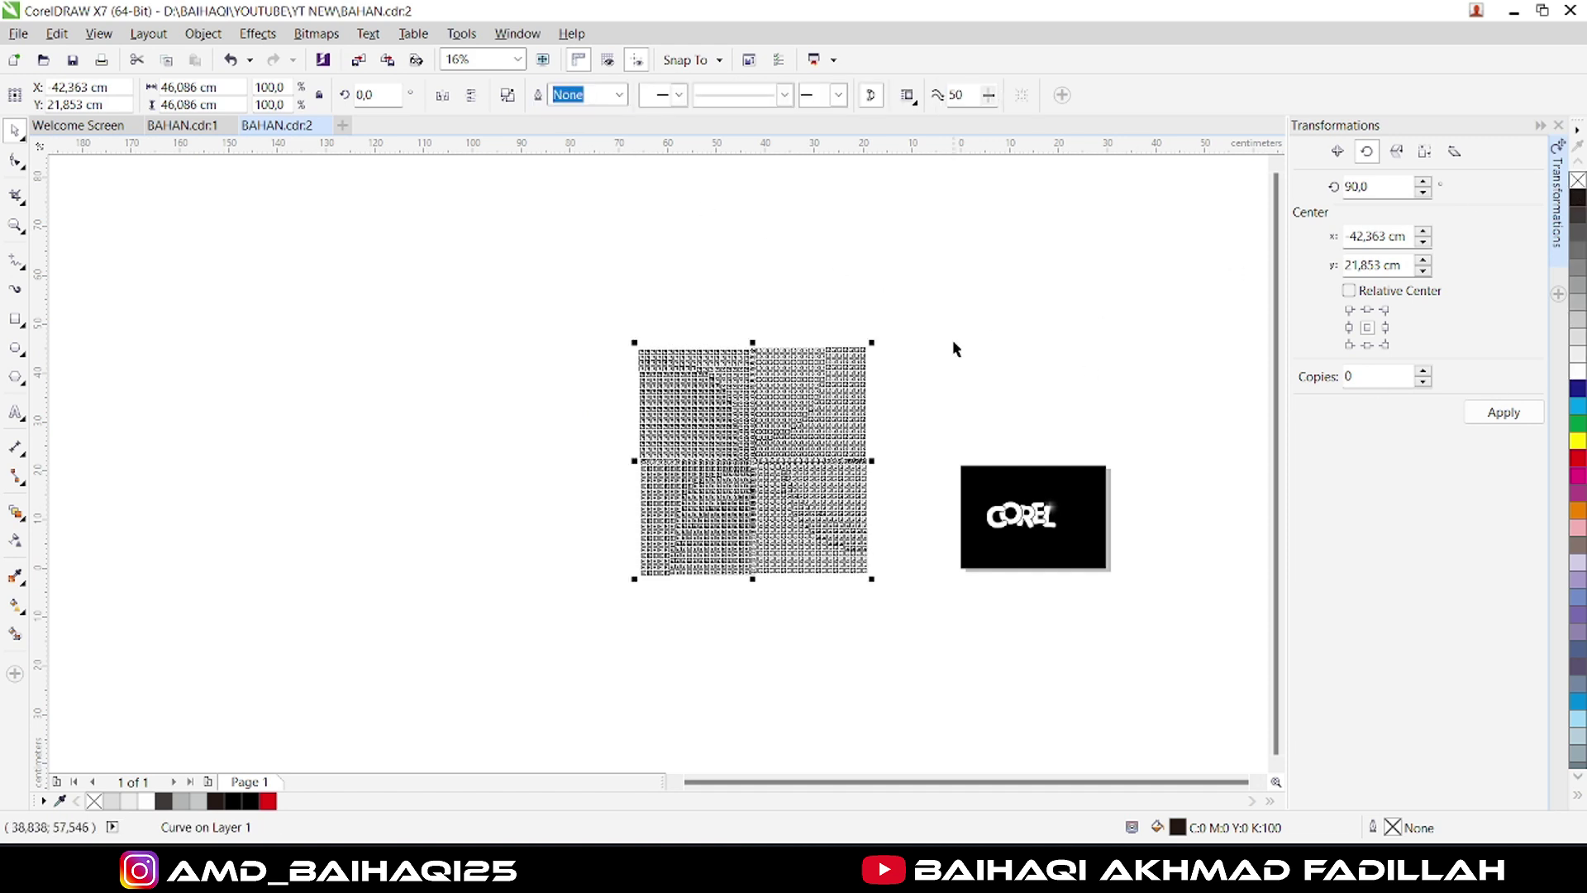
left_click(876, 468)
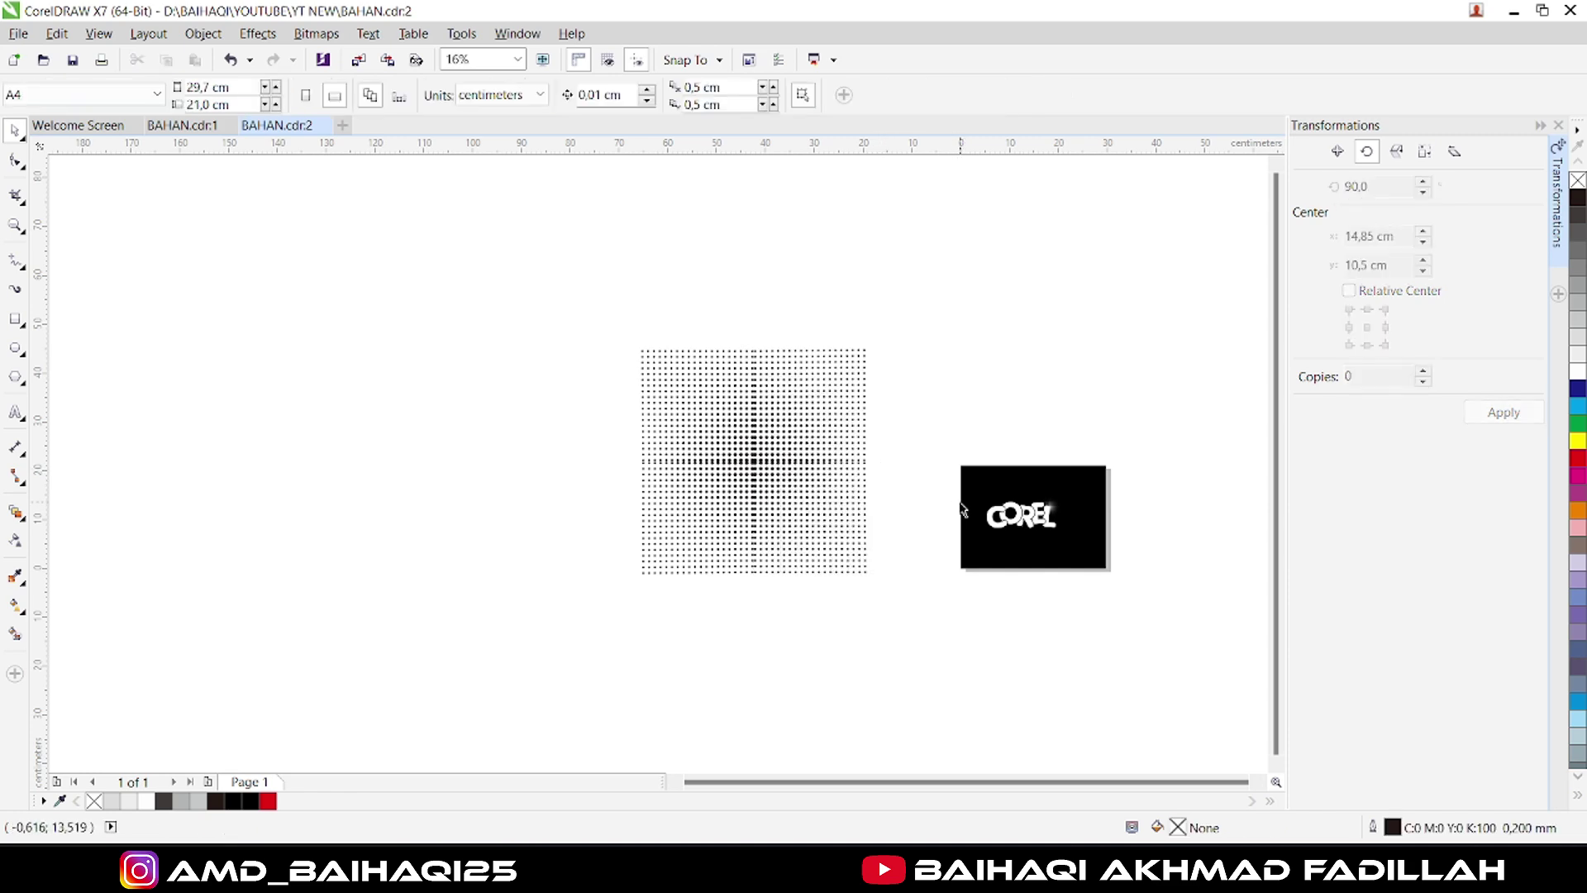
Delete the small white halftone pattern overlapping the letters E and L of the COREL text.
scroll(1038, 517, "up", 5)
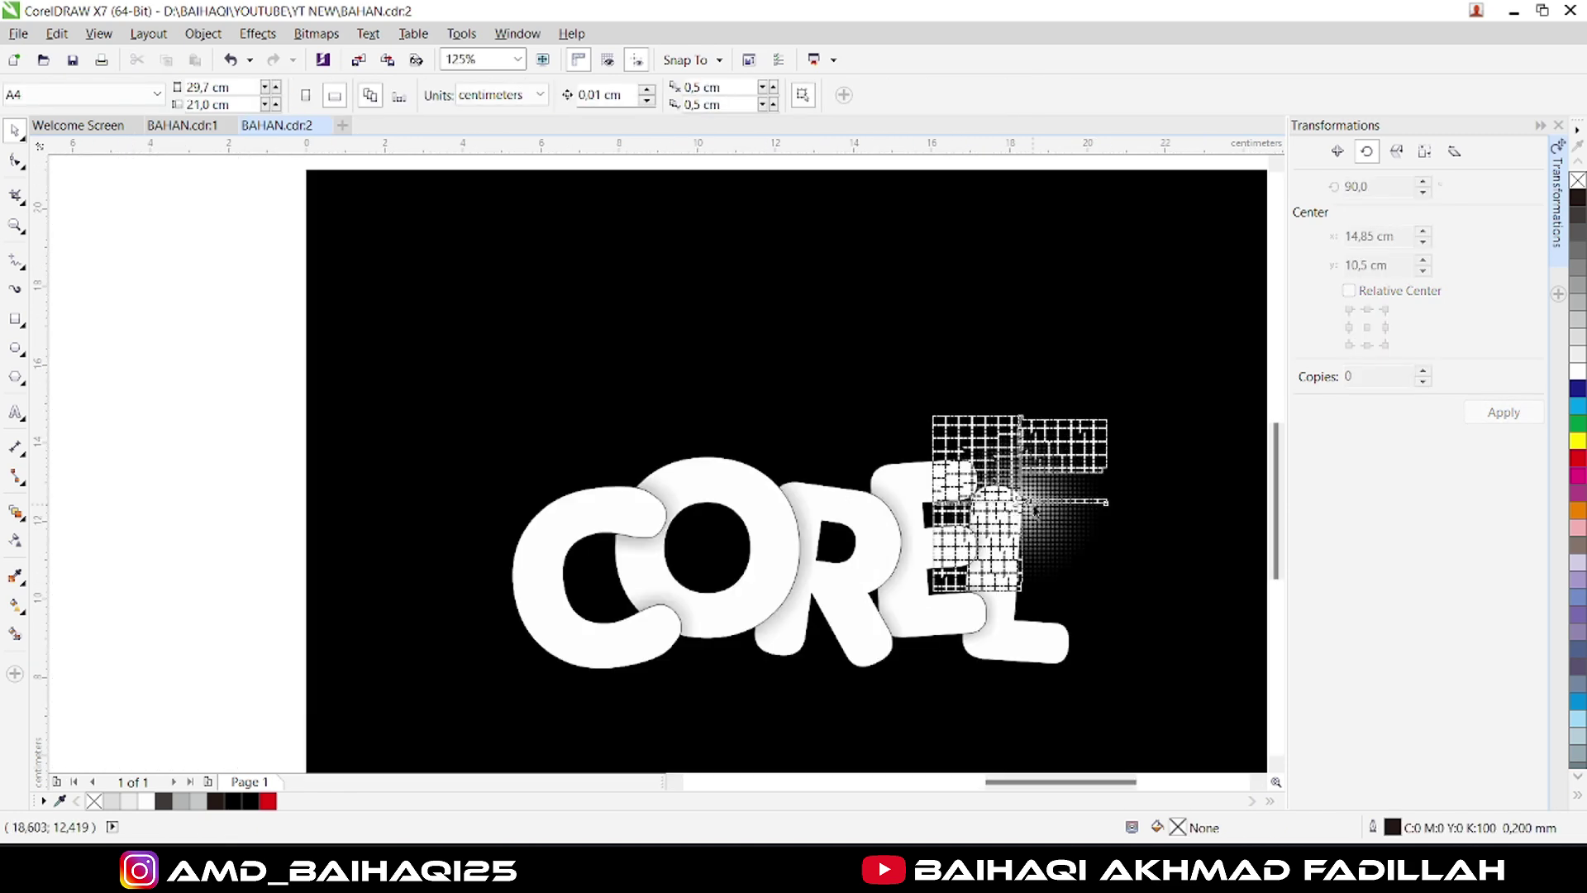
left_click(1035, 510)
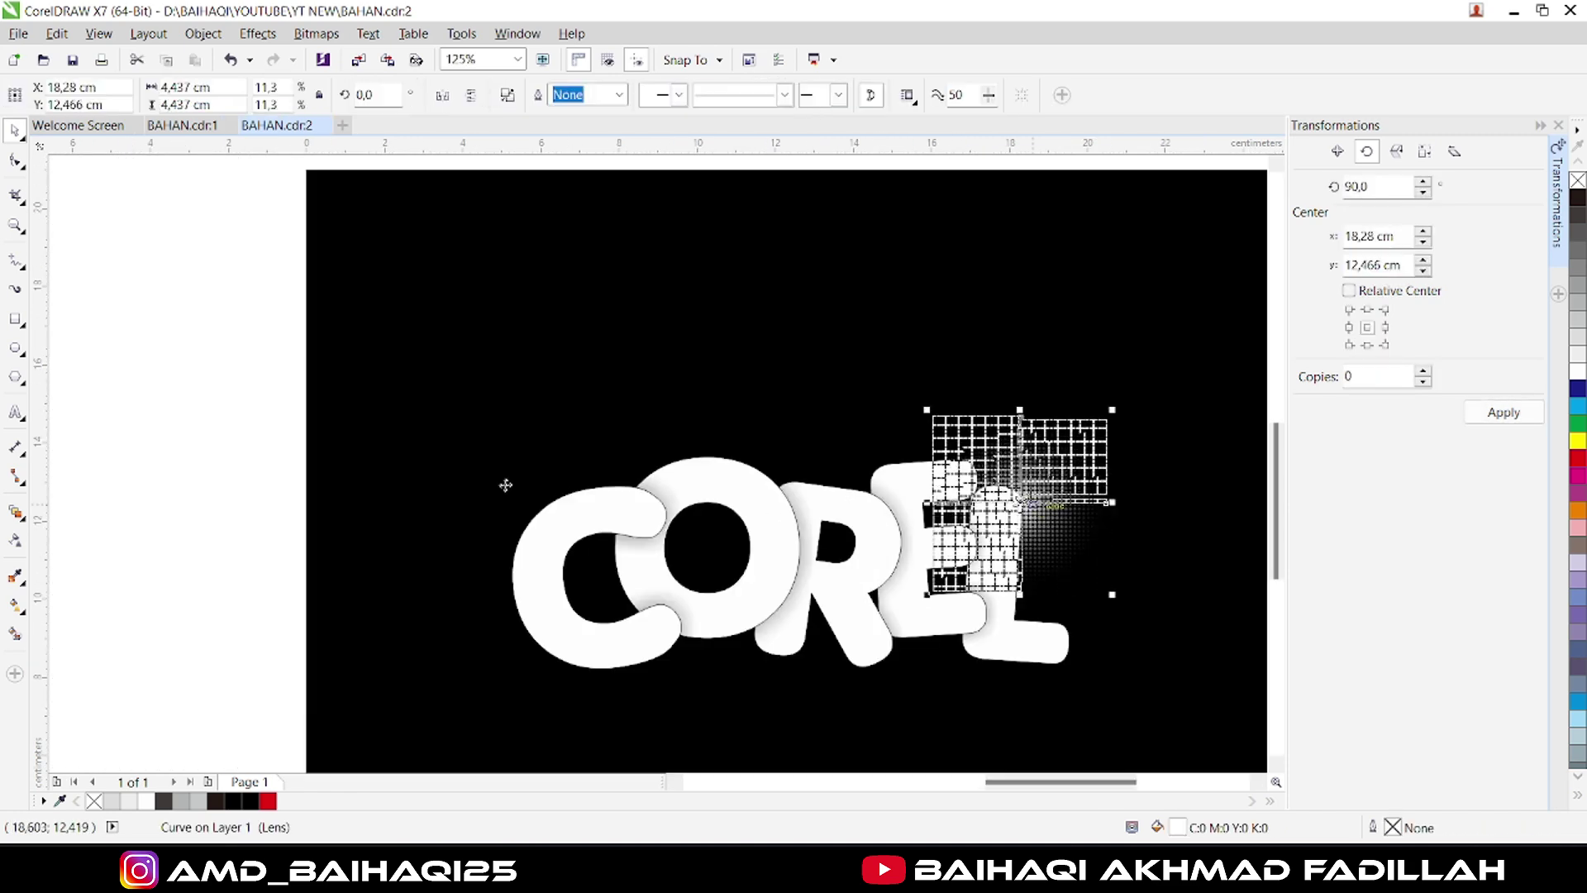
key("Delete")
scroll(690, 535, "down", 3)
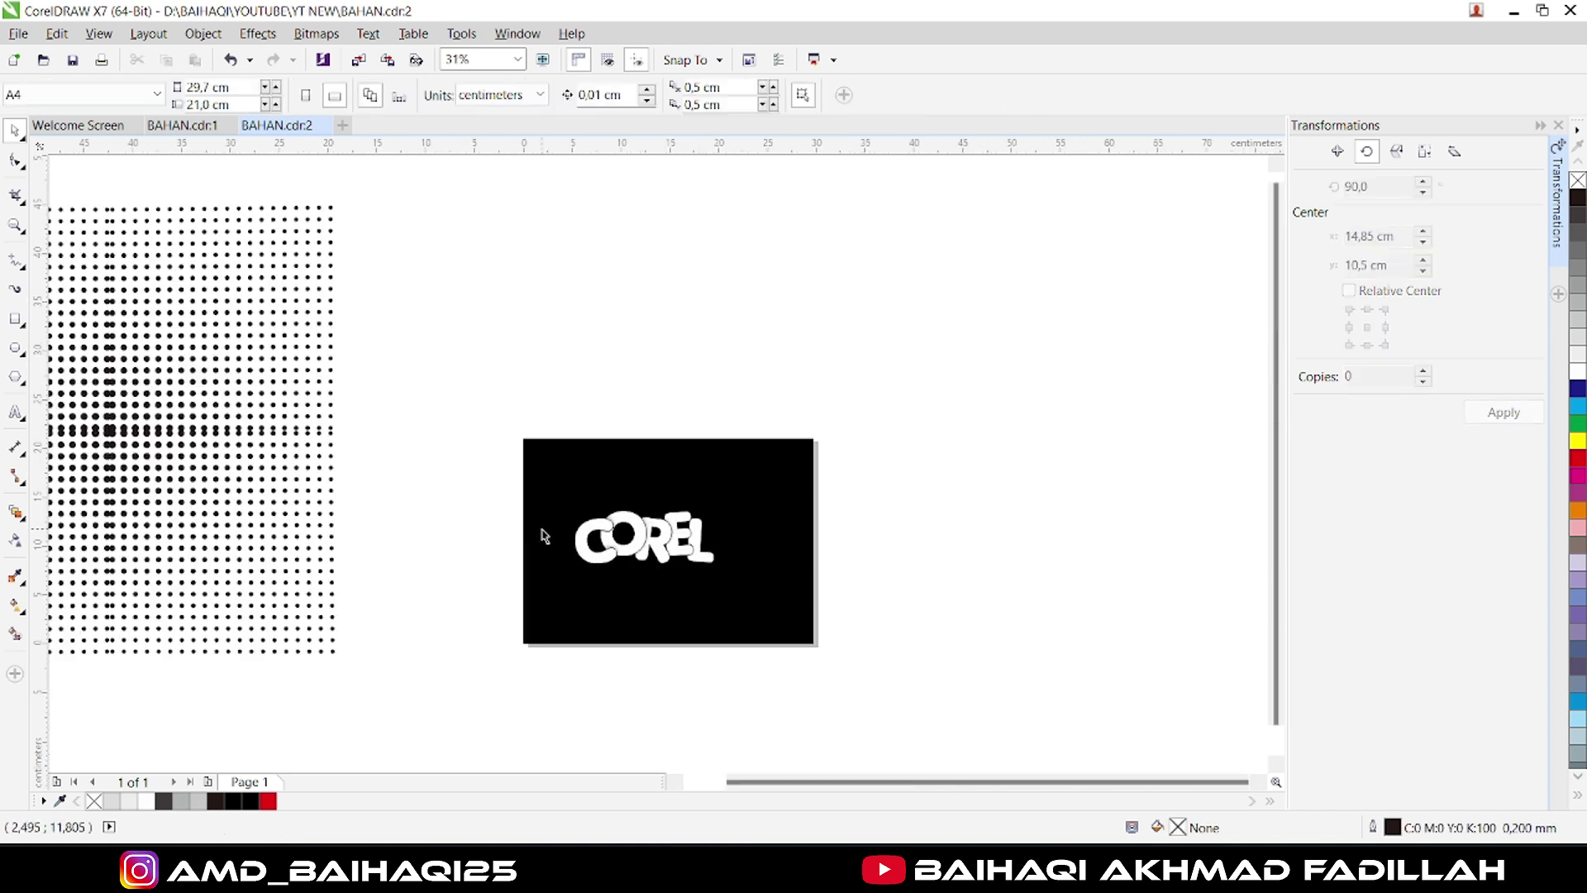
Move the large black halftone square onto the page's upper-left area and scale it down proportionally to 7.2%, about 3.33 cm wide.
left_click(261, 453)
left_click_drag(262, 454, 729, 481)
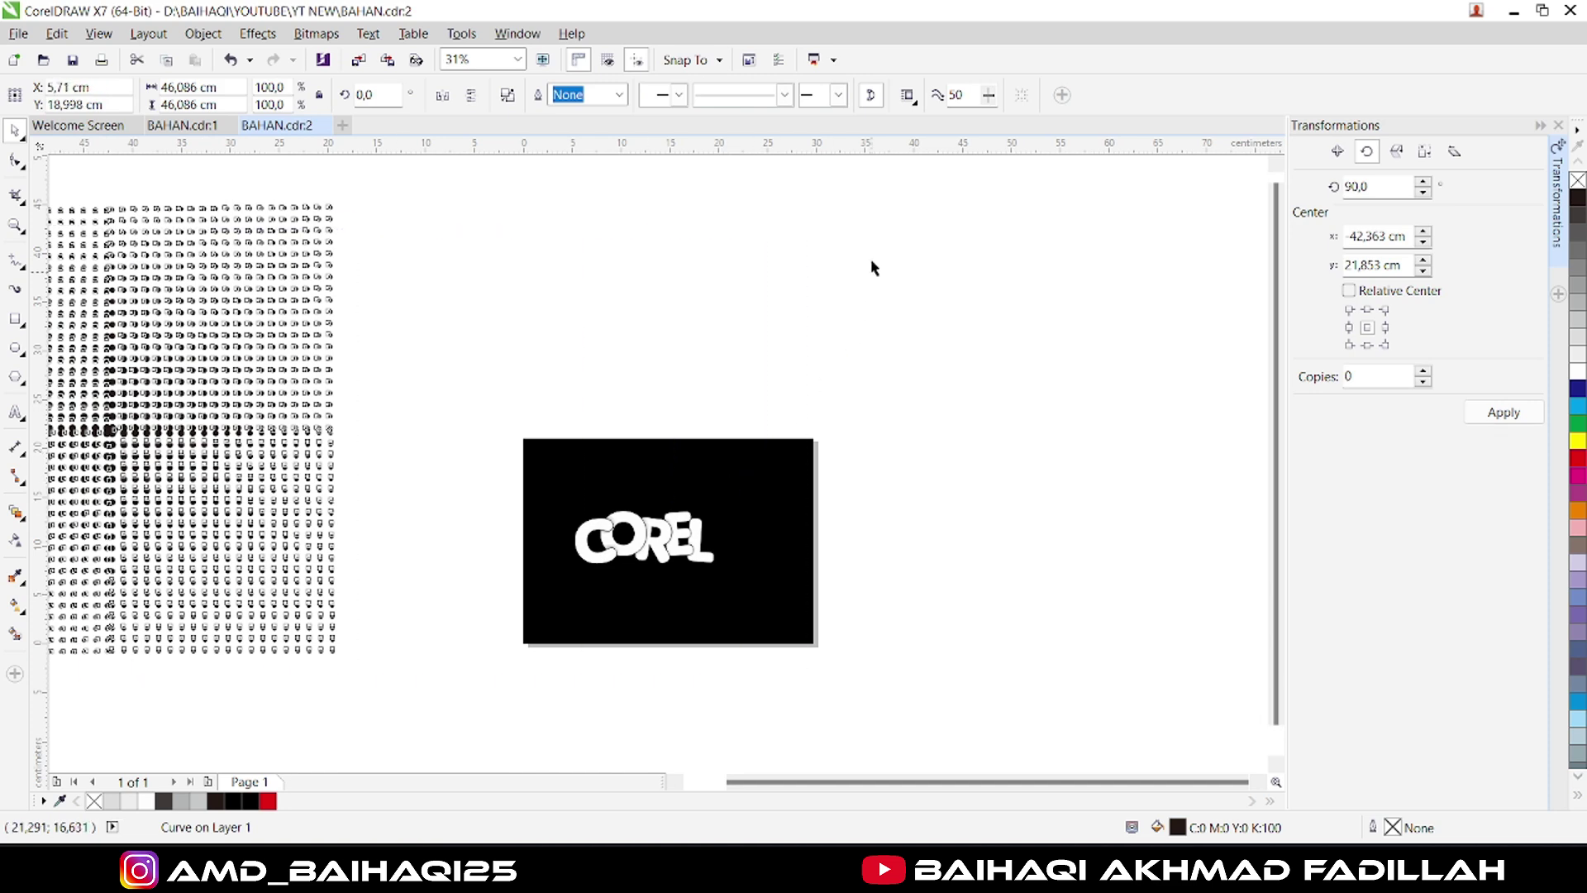
left_click_drag(808, 227, 690, 437)
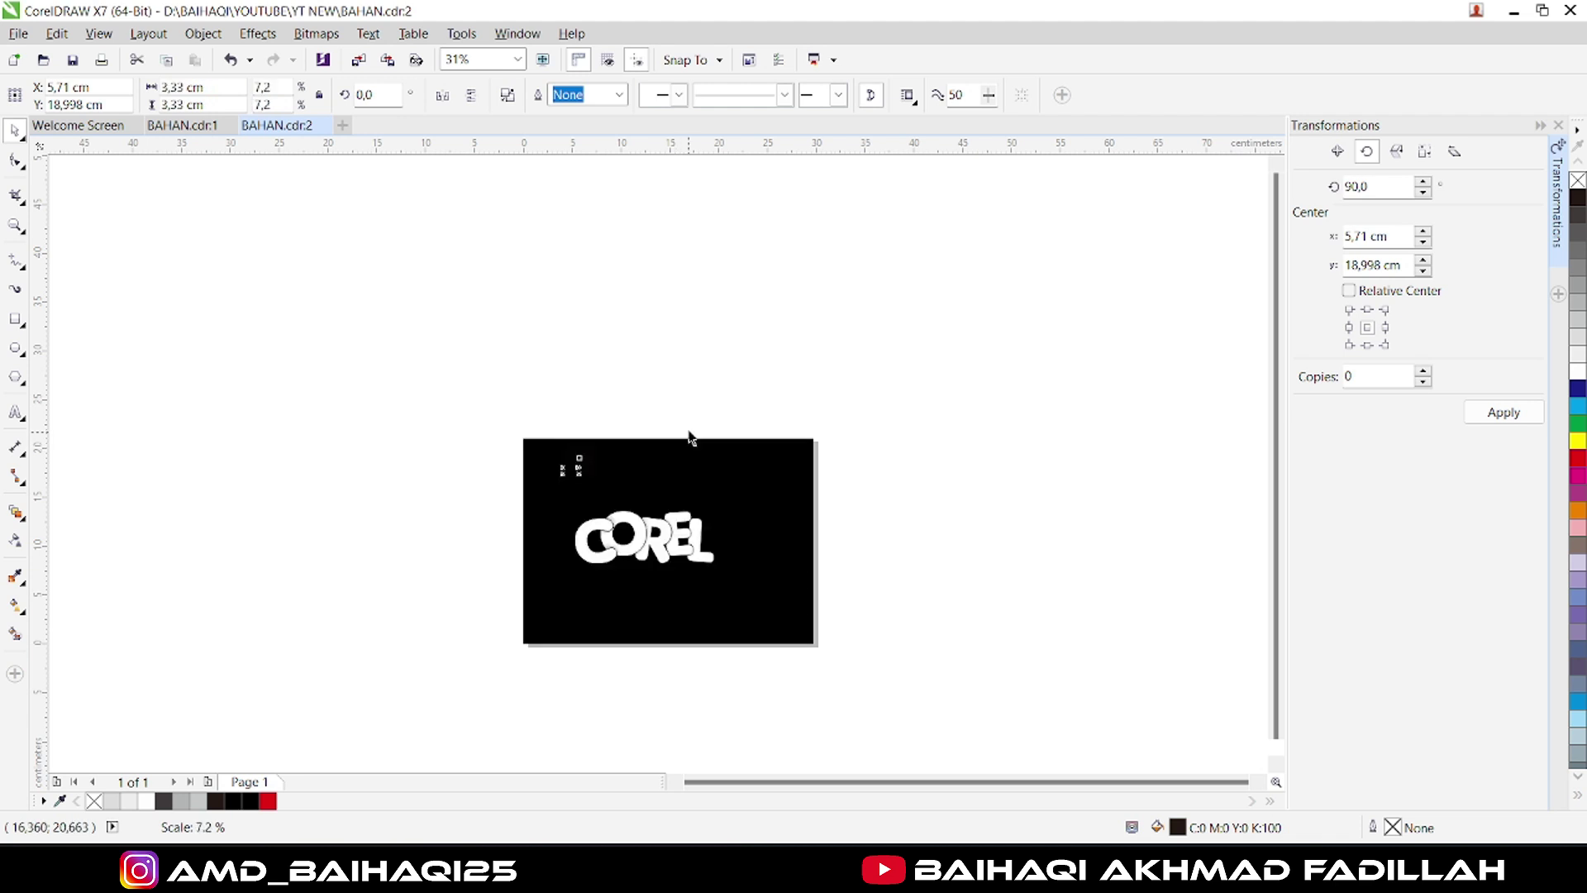
Fill the small halftone square with white and move it over the top of the letter L.
left_click_drag(592, 461, 597, 450)
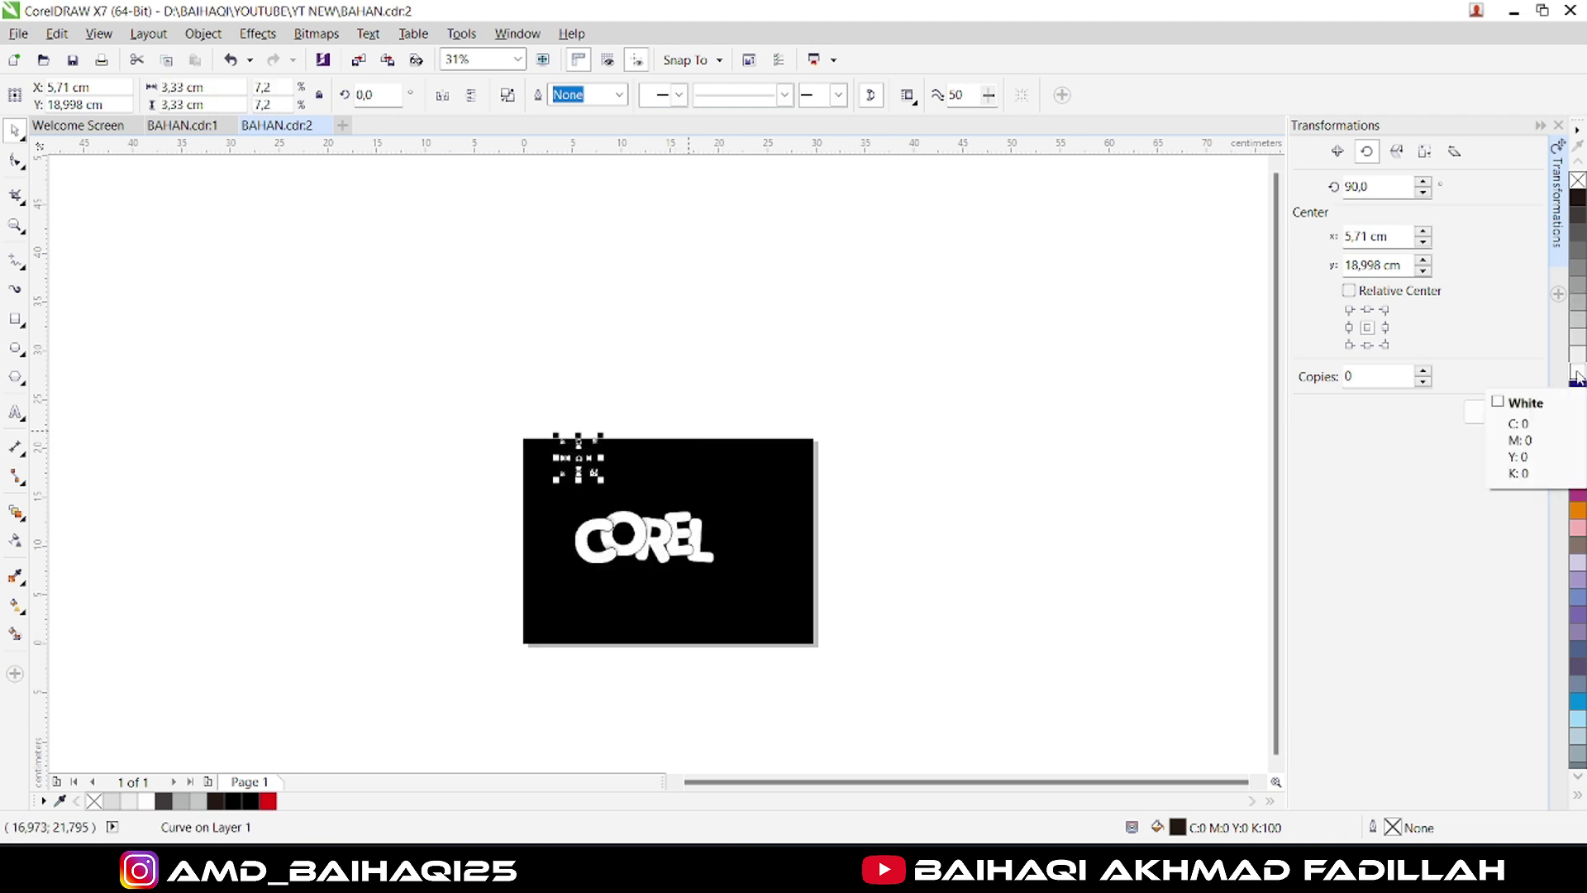
left_click_drag(579, 458, 696, 517)
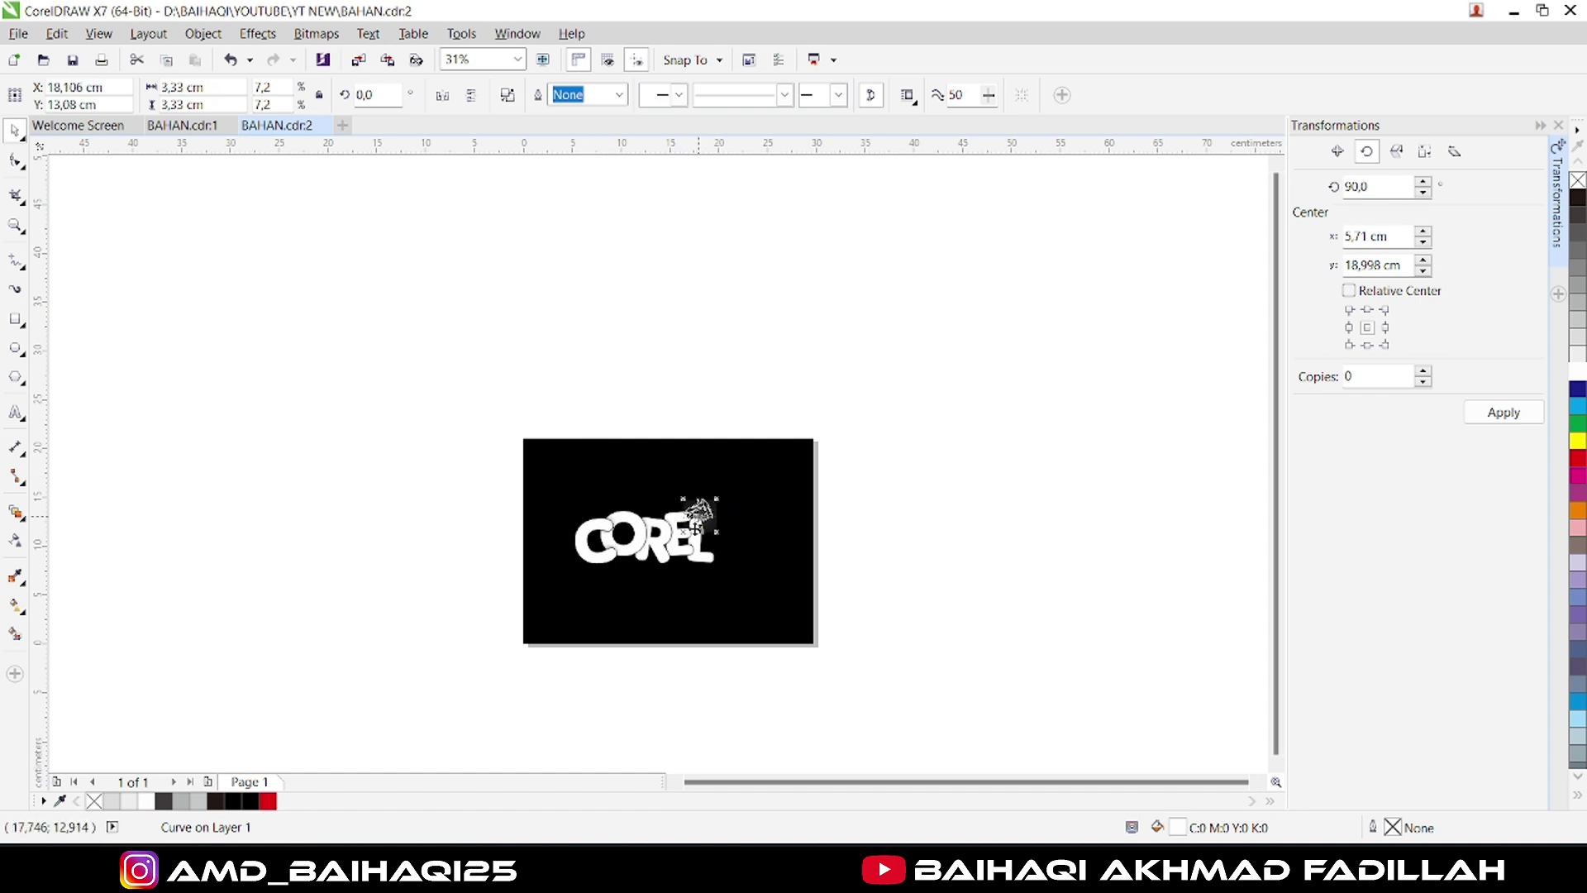
Apply an elliptical fountain transparency to the white halftone so its dots fade outward from the center, and deselect it.
scroll(696, 526, "up", 1)
scroll(696, 526, "up", 1)
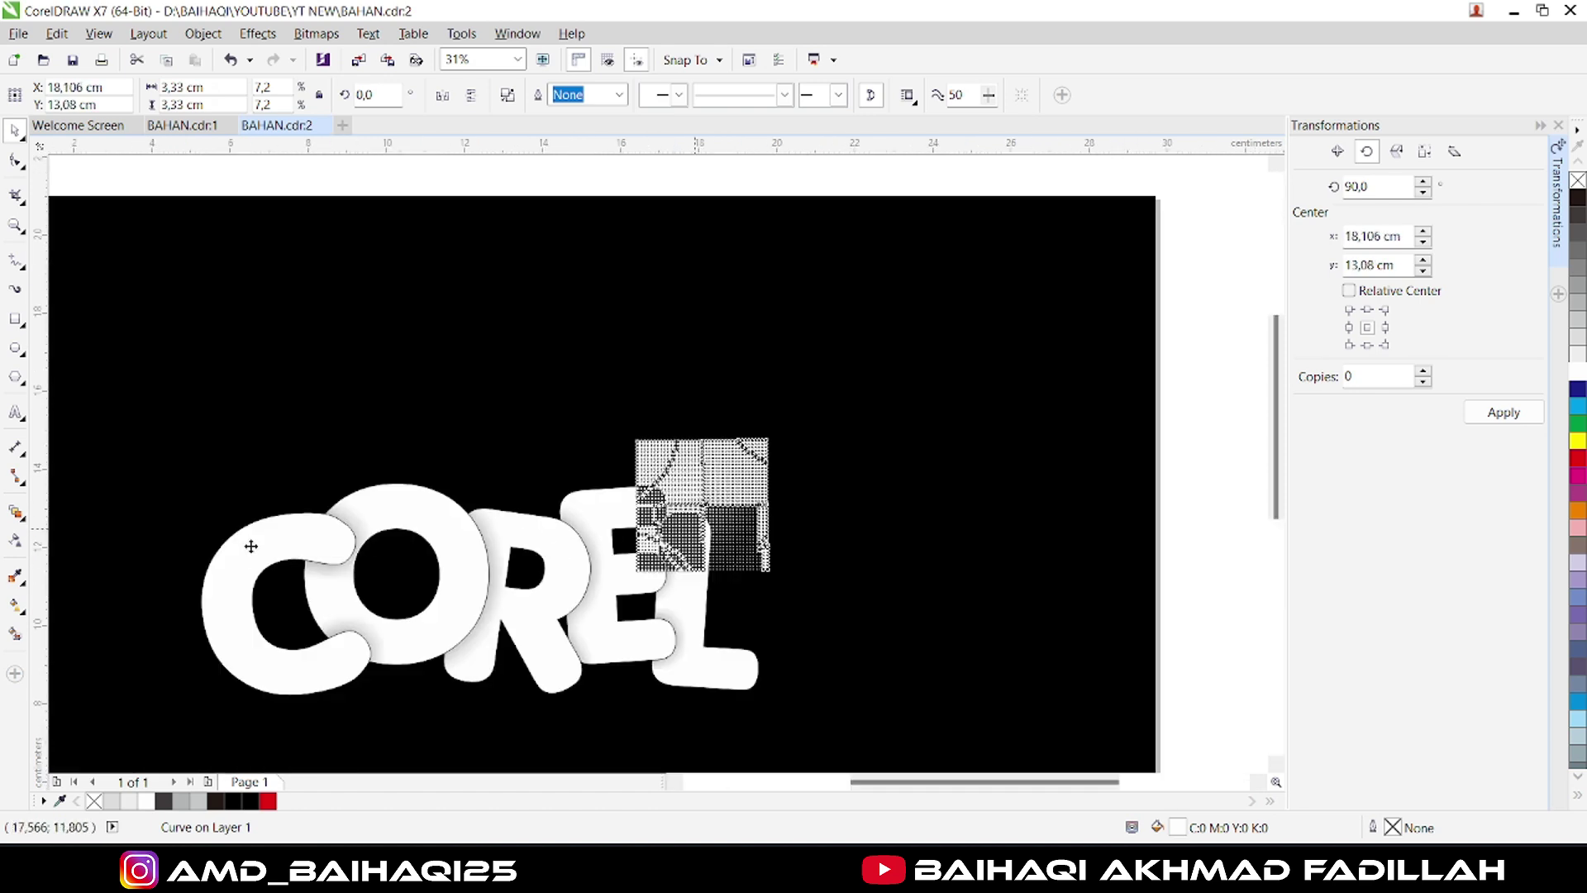
left_click(18, 543)
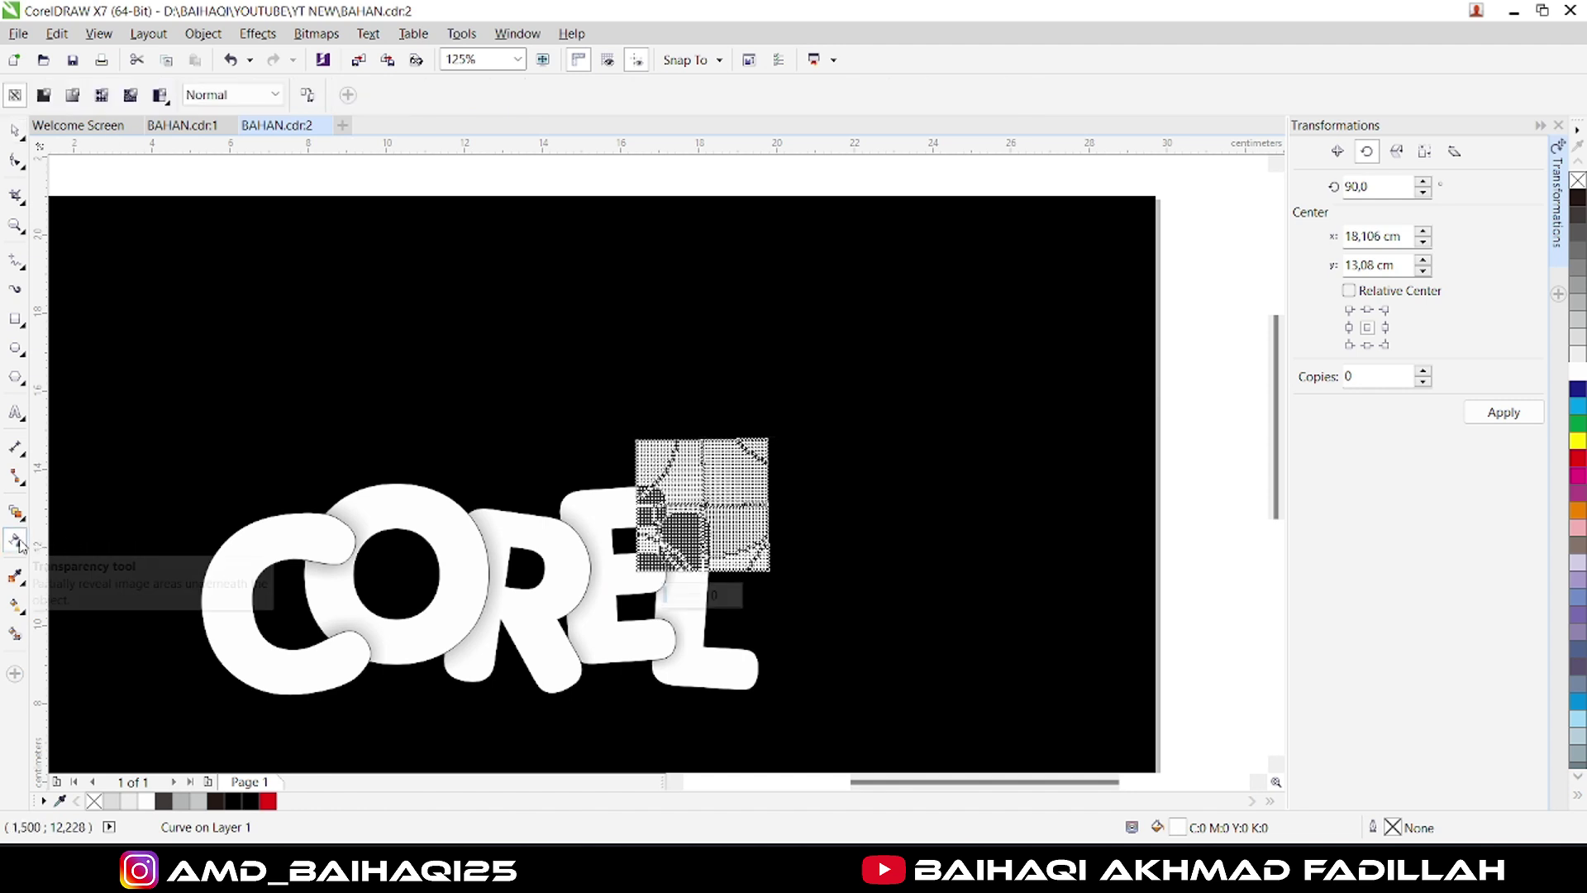
left_click(72, 96)
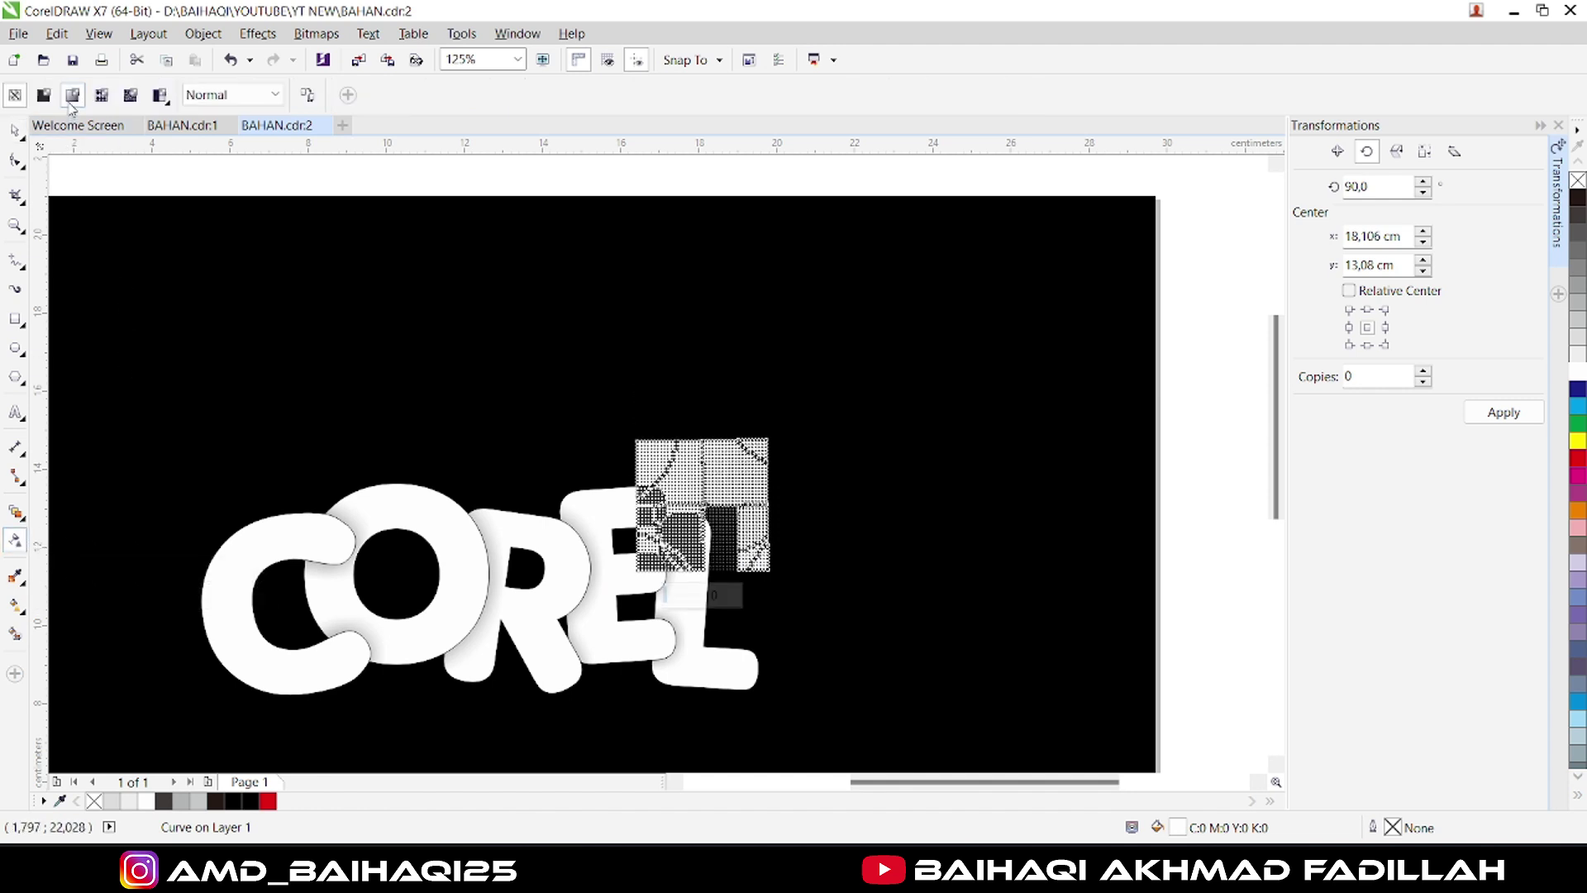
left_click(396, 97)
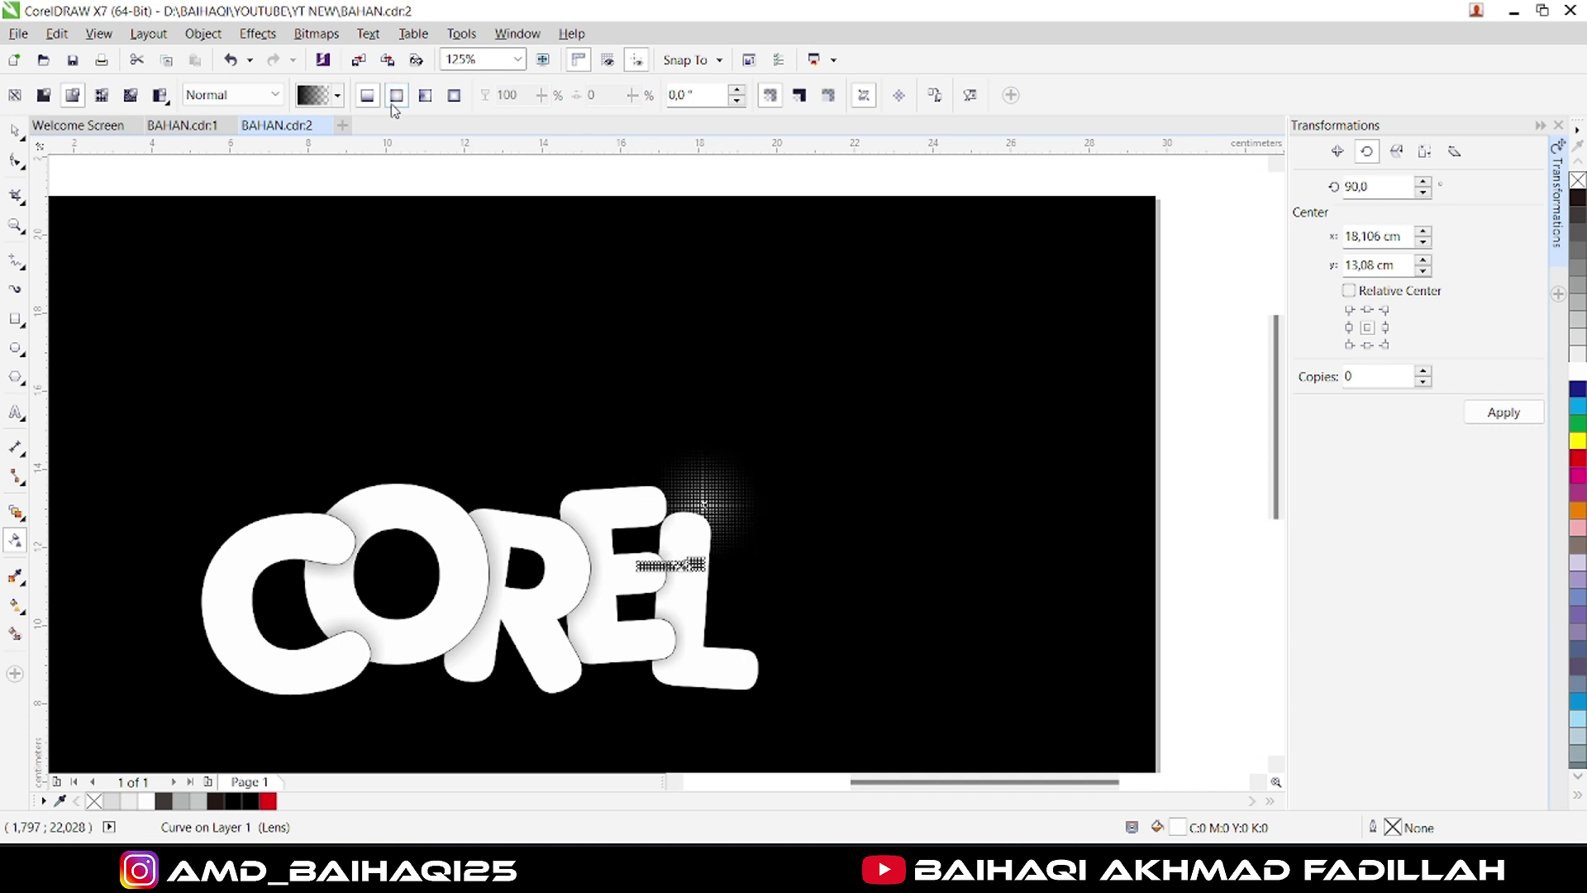
left_click(14, 133)
key("Escape")
Move the faded halftone slightly down along the top of the letter L to about X 18.15 cm, Y 12.5 cm, and deselect it.
left_click(707, 512)
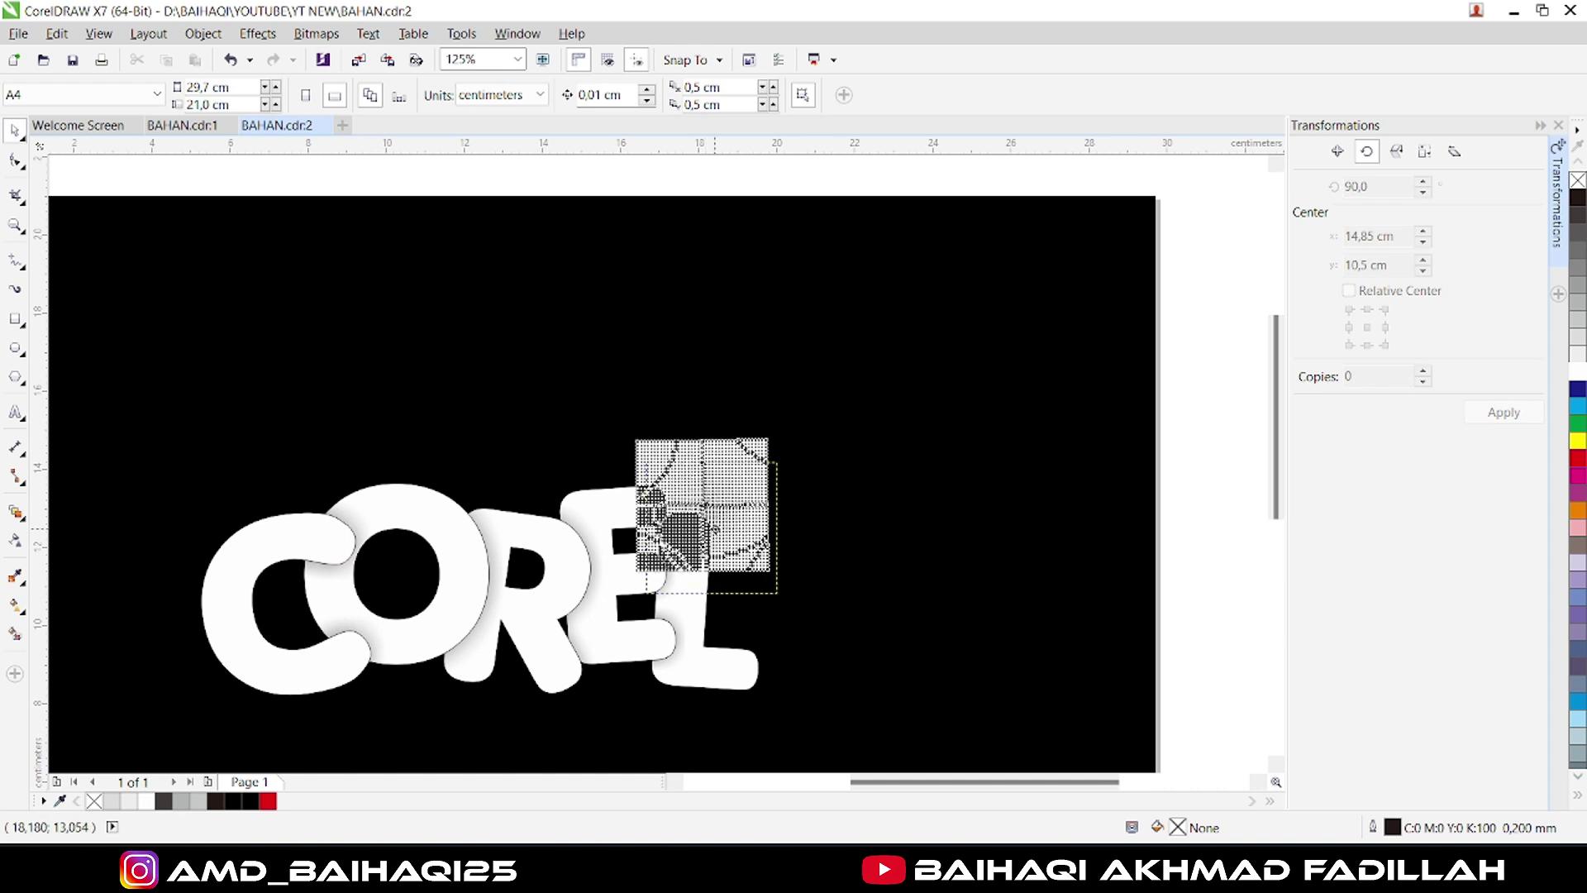
left_click_drag(731, 527, 730, 529)
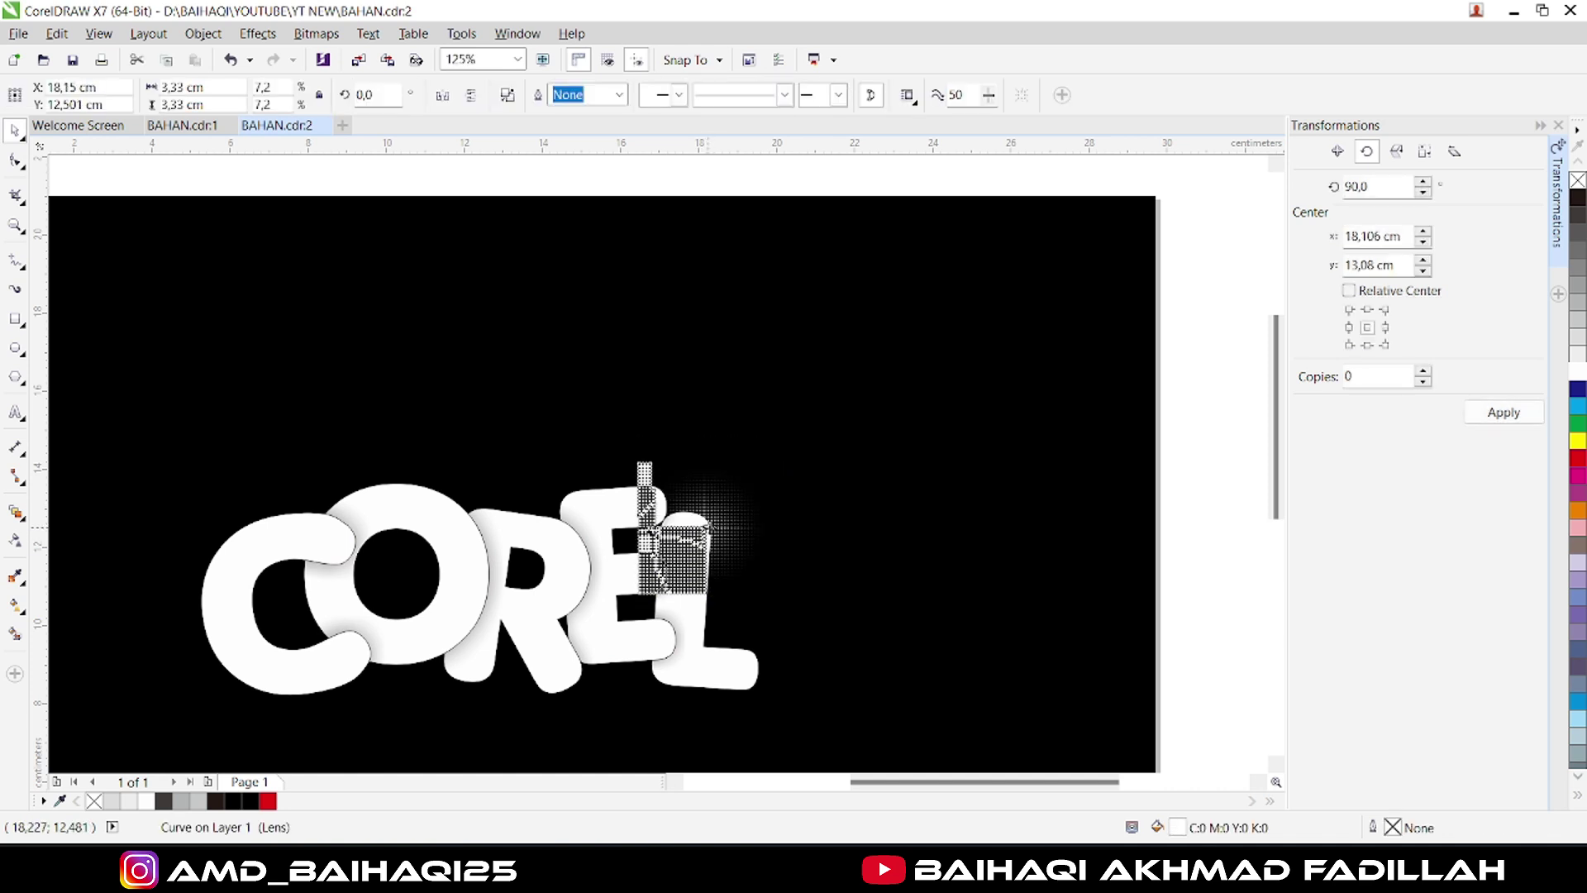
scroll(731, 530, "down", 2)
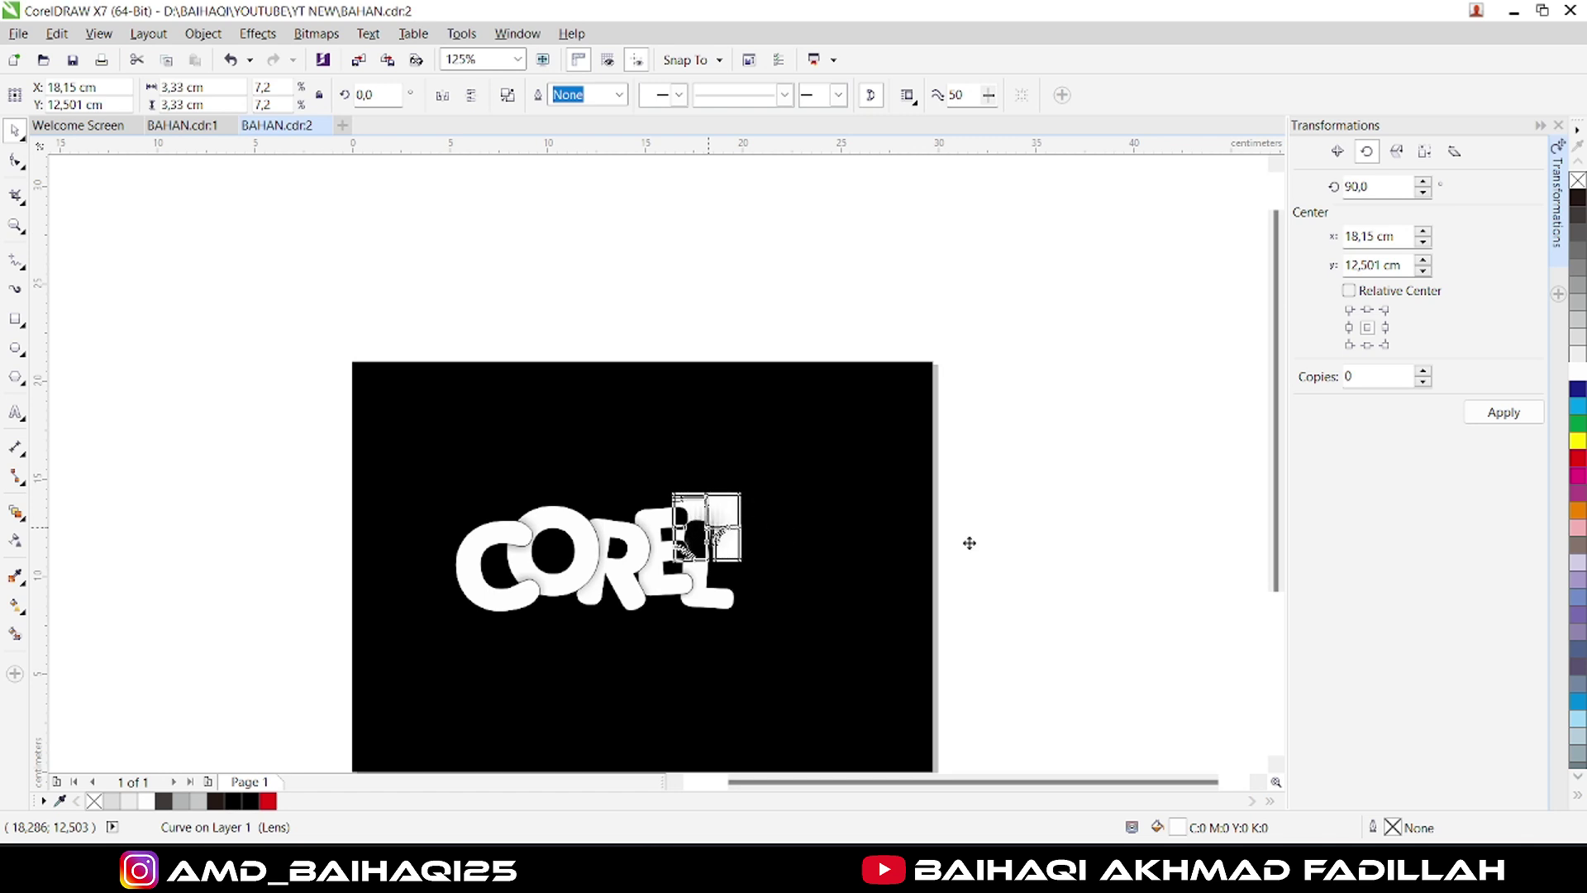
scroll(983, 541, "down", 2)
left_click(985, 539)
scroll(802, 543, "up", 2)
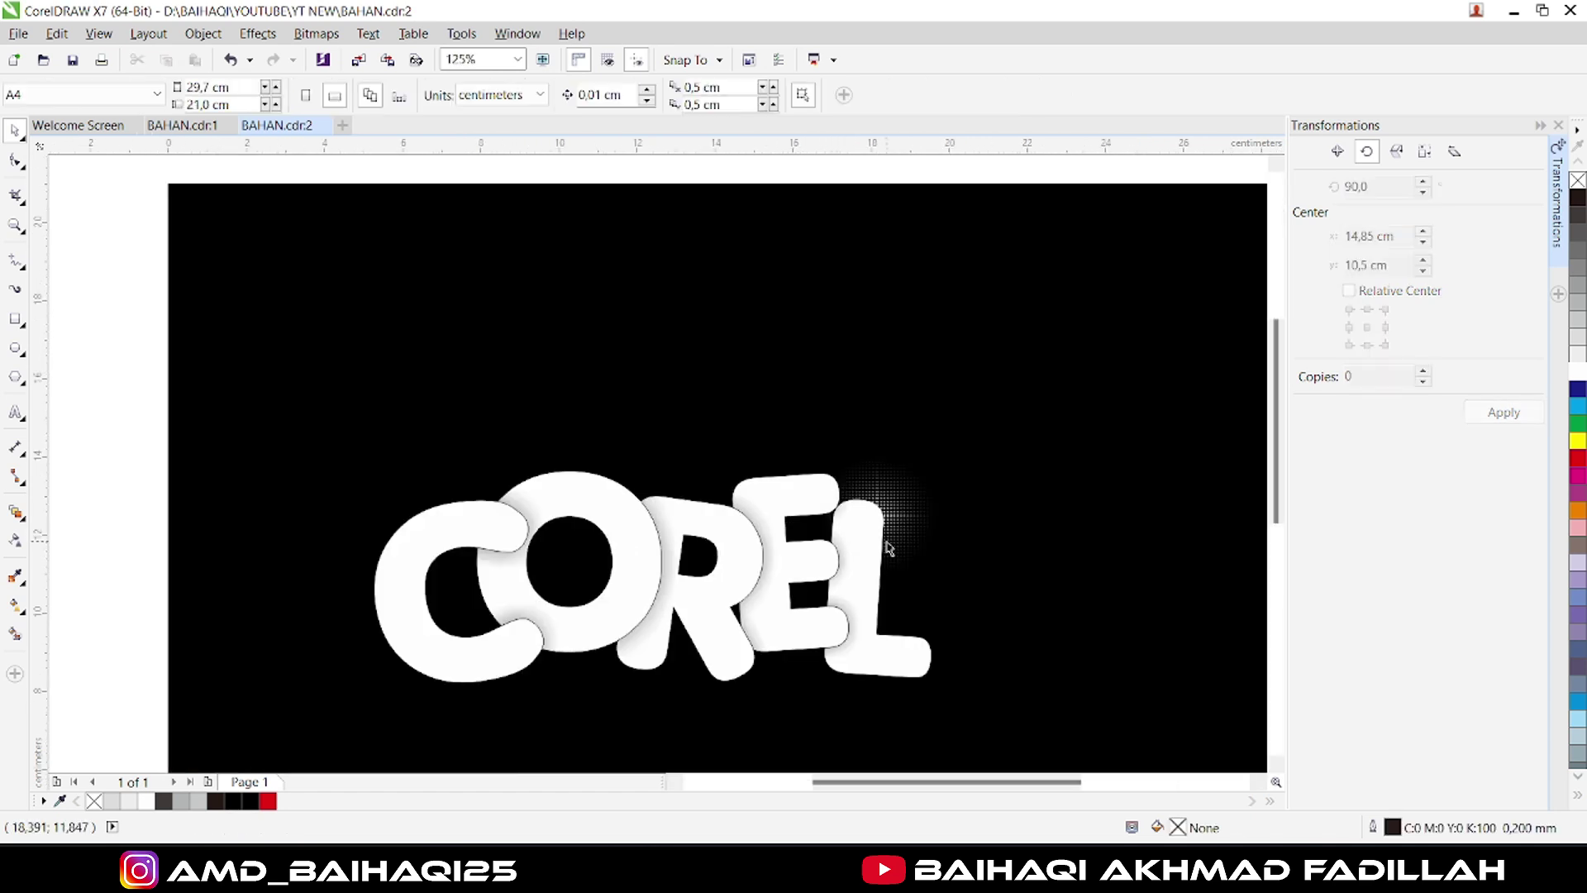
Shift the halftone up and to the right of the letter L, centered at about X 18.76 cm, Y 13.06 cm.
scroll(889, 548, "up", 2)
left_click(925, 492)
left_click_drag(984, 449, 971, 446)
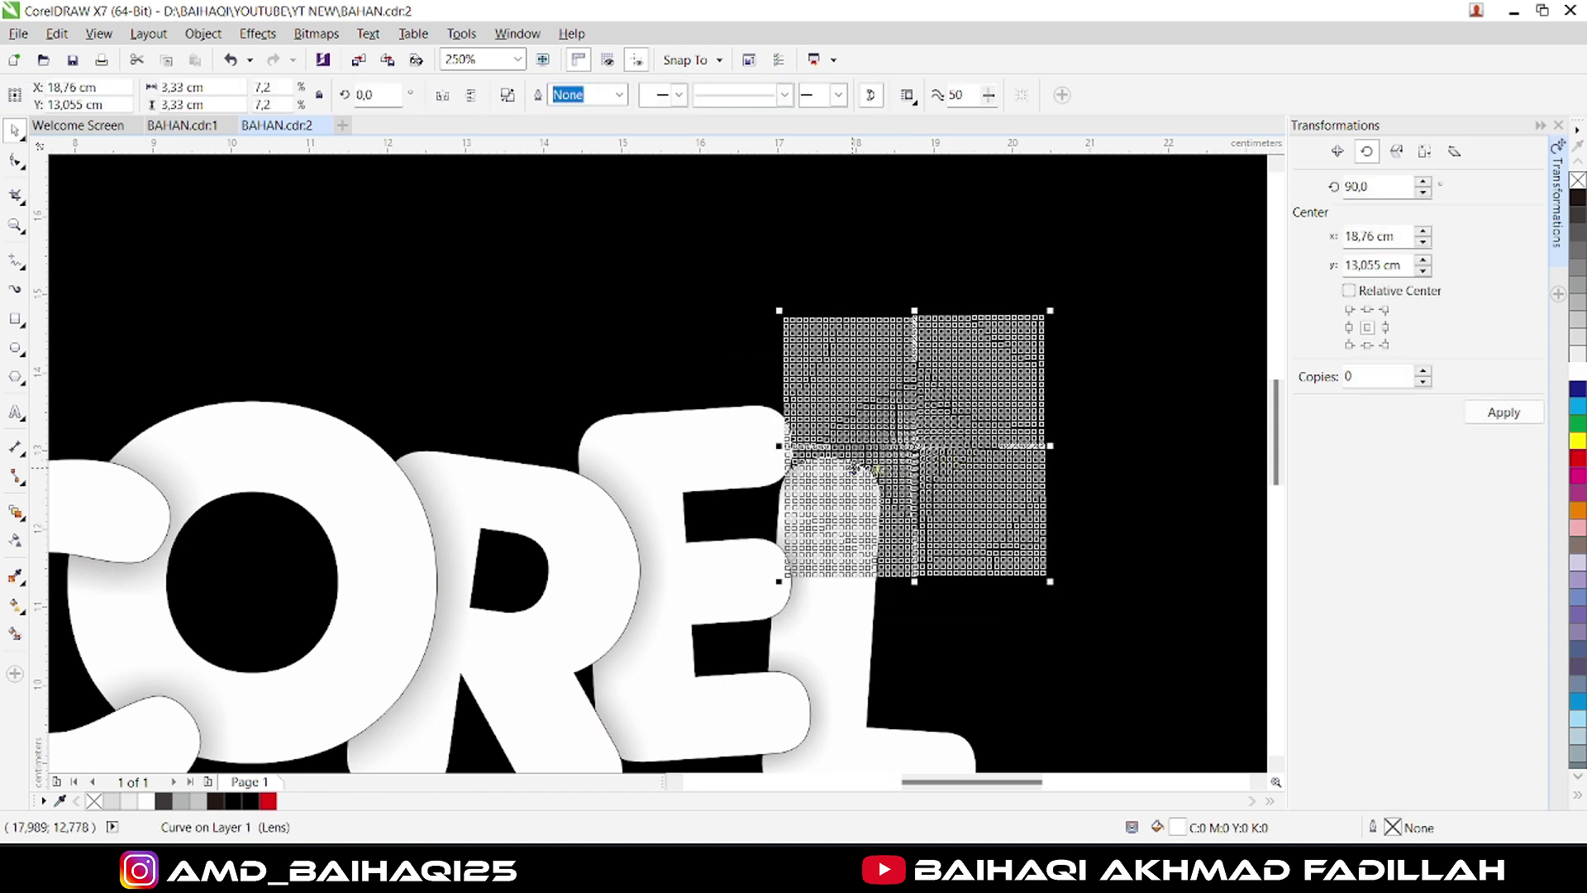
scroll(856, 469, "down", 2)
scroll(855, 469, "down", 2)
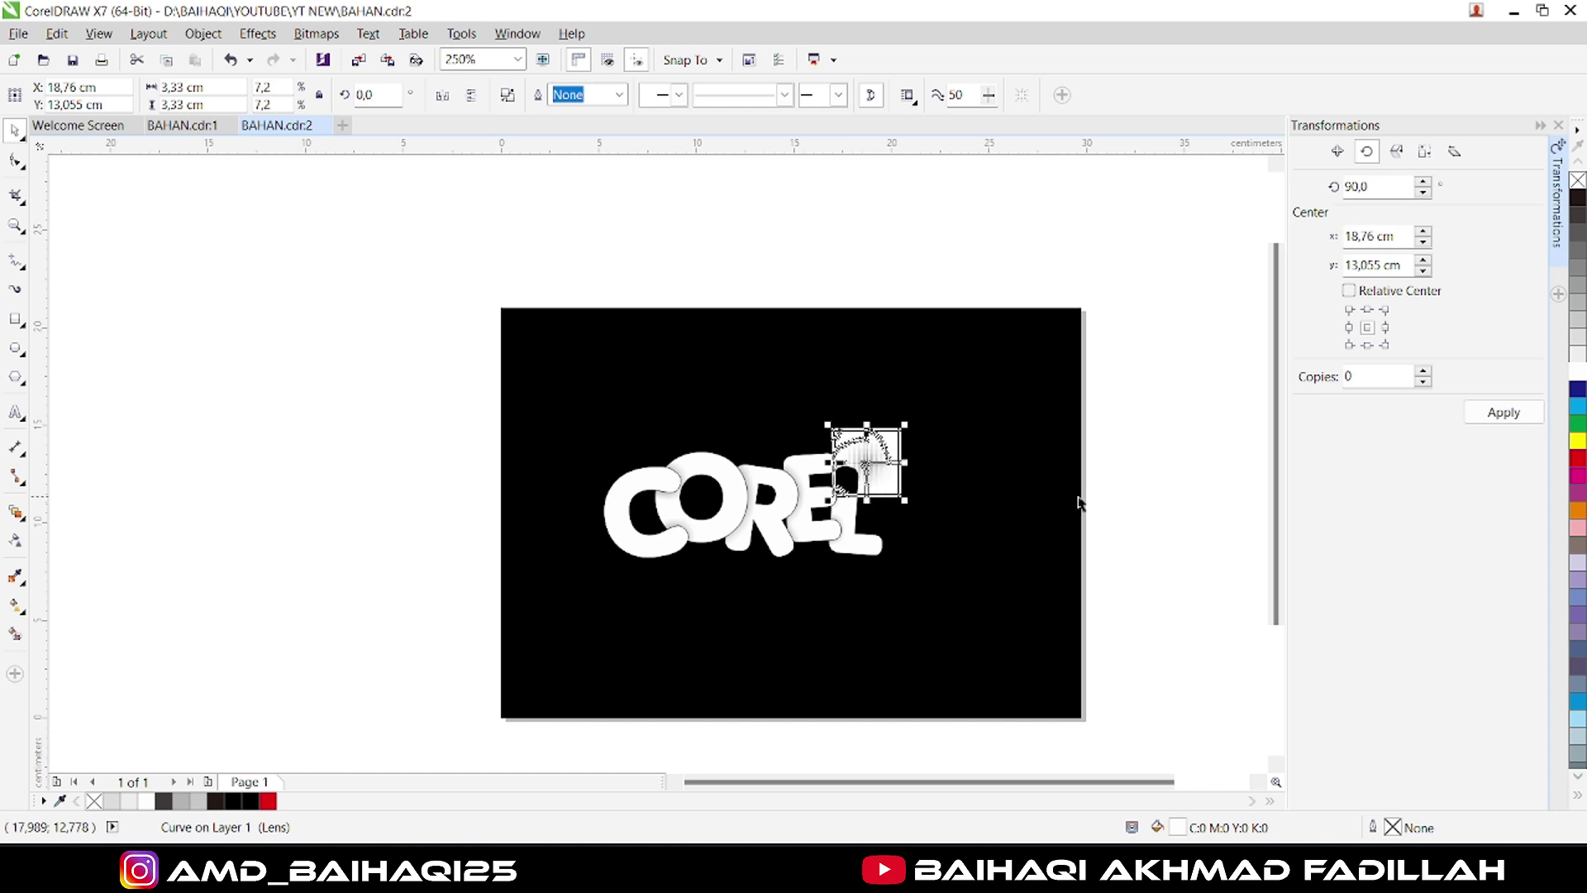
left_click(1118, 476)
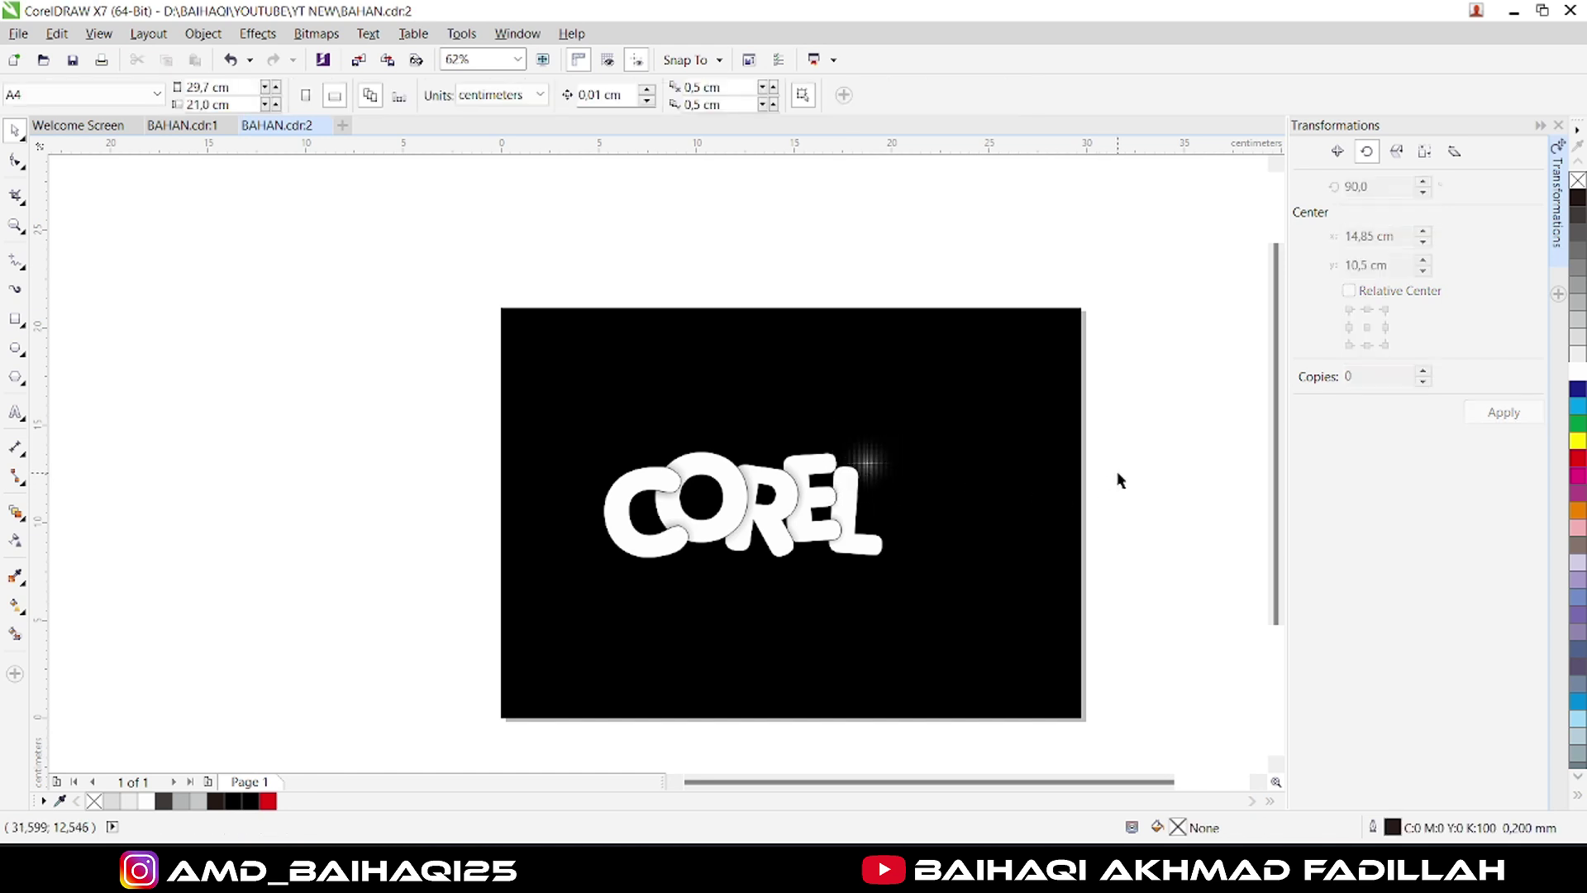
Place the halftone's center at the upper-right corner of the letter L, about X 18.33 cm, Y 12.8 cm, and deselect it.
scroll(860, 468, "up", 5)
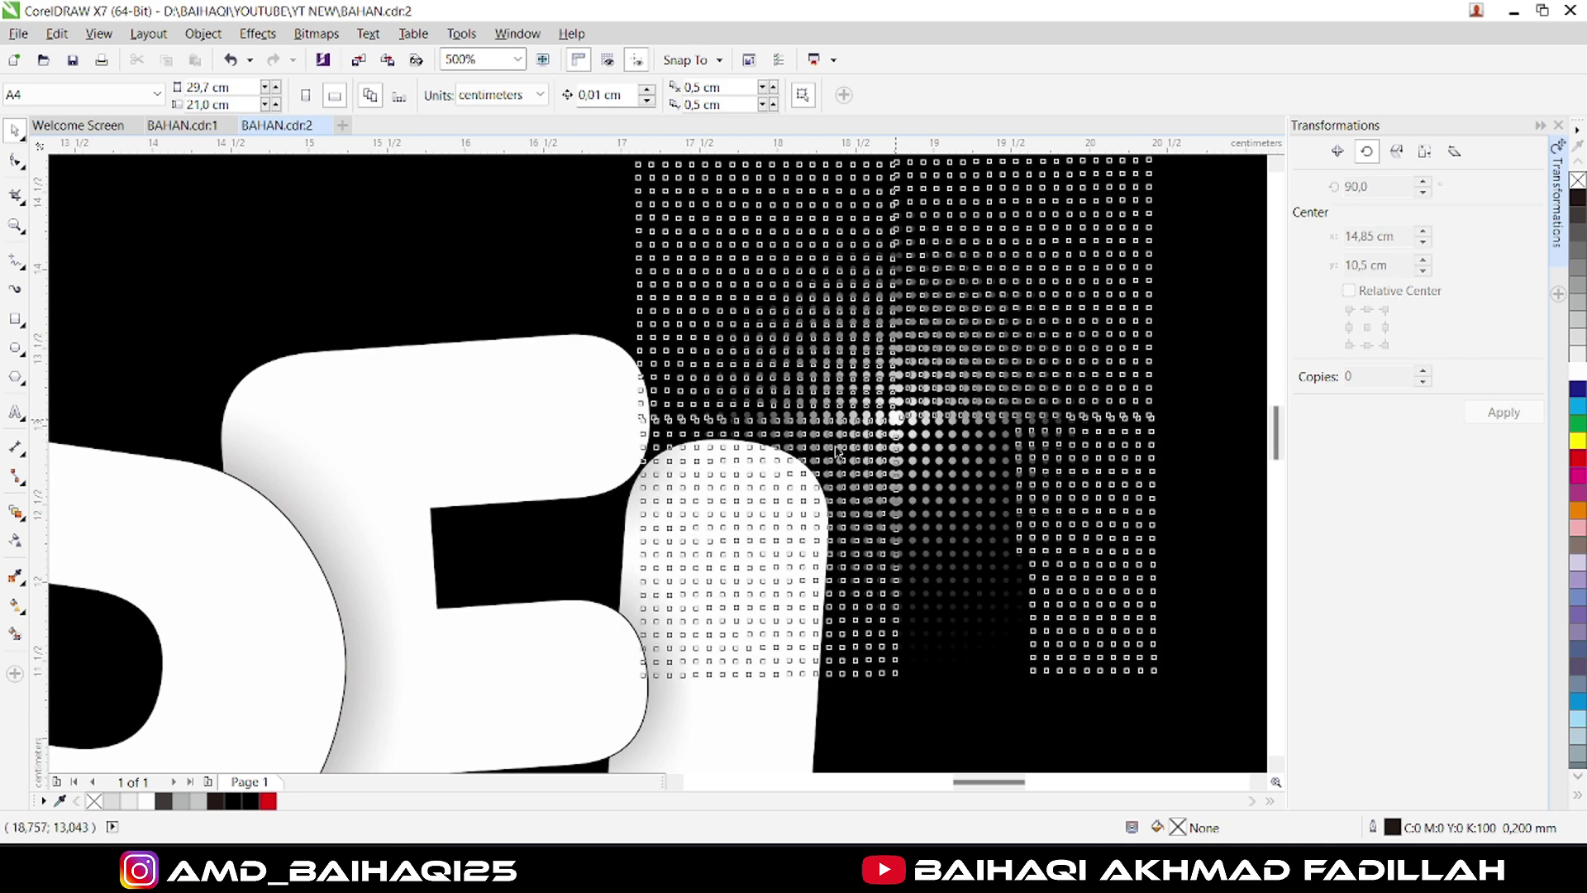
left_click(838, 456)
left_click_drag(837, 451, 829, 457)
scroll(829, 458, "down", 2)
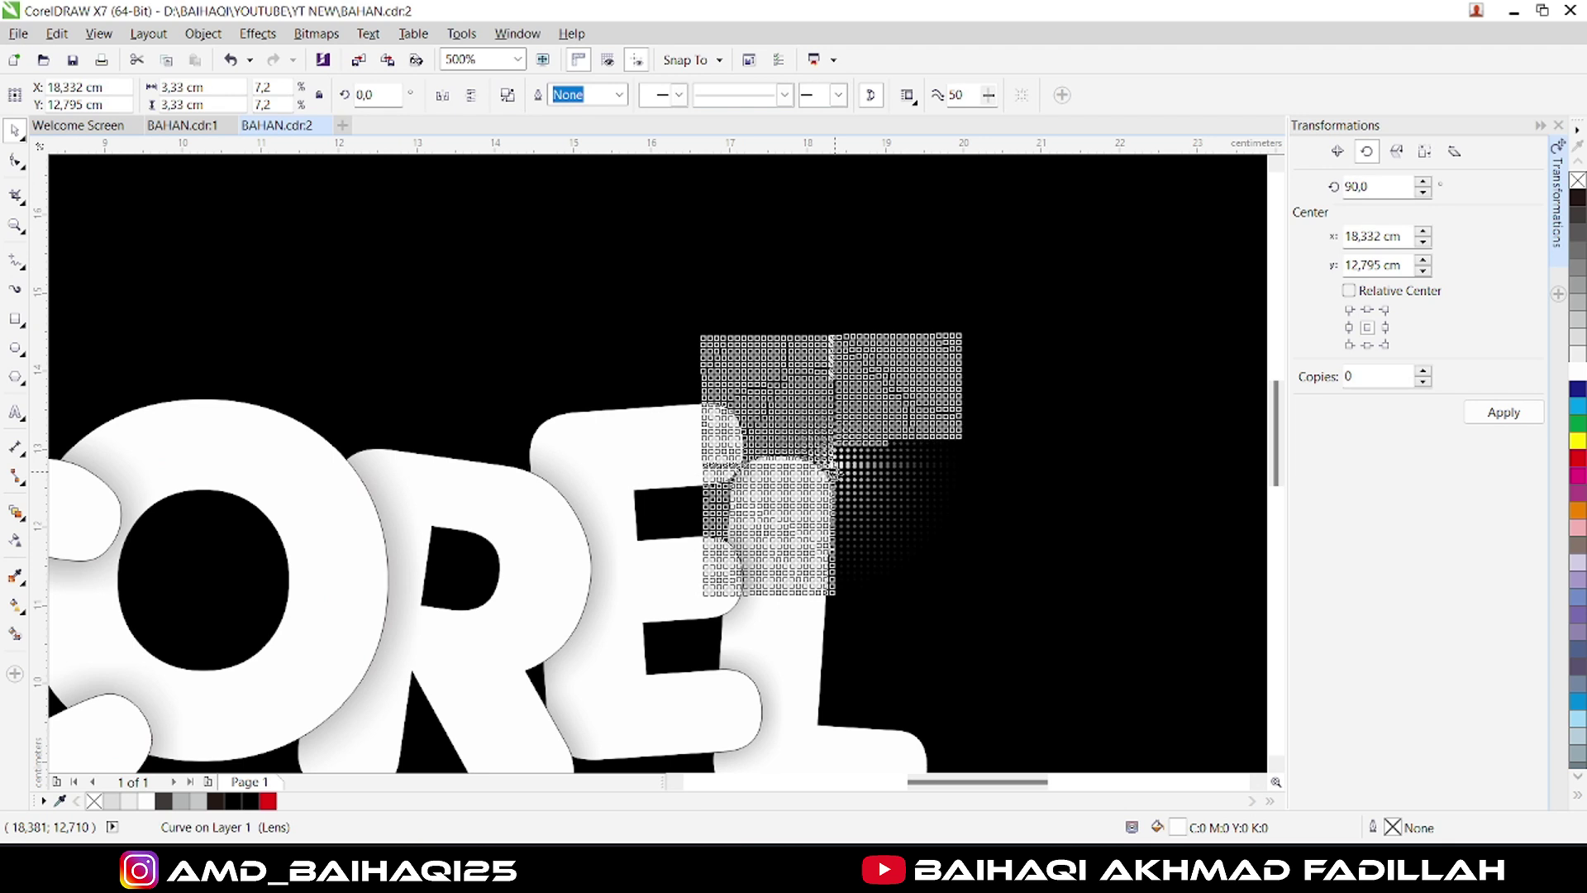
scroll(755, 521, "down", 2)
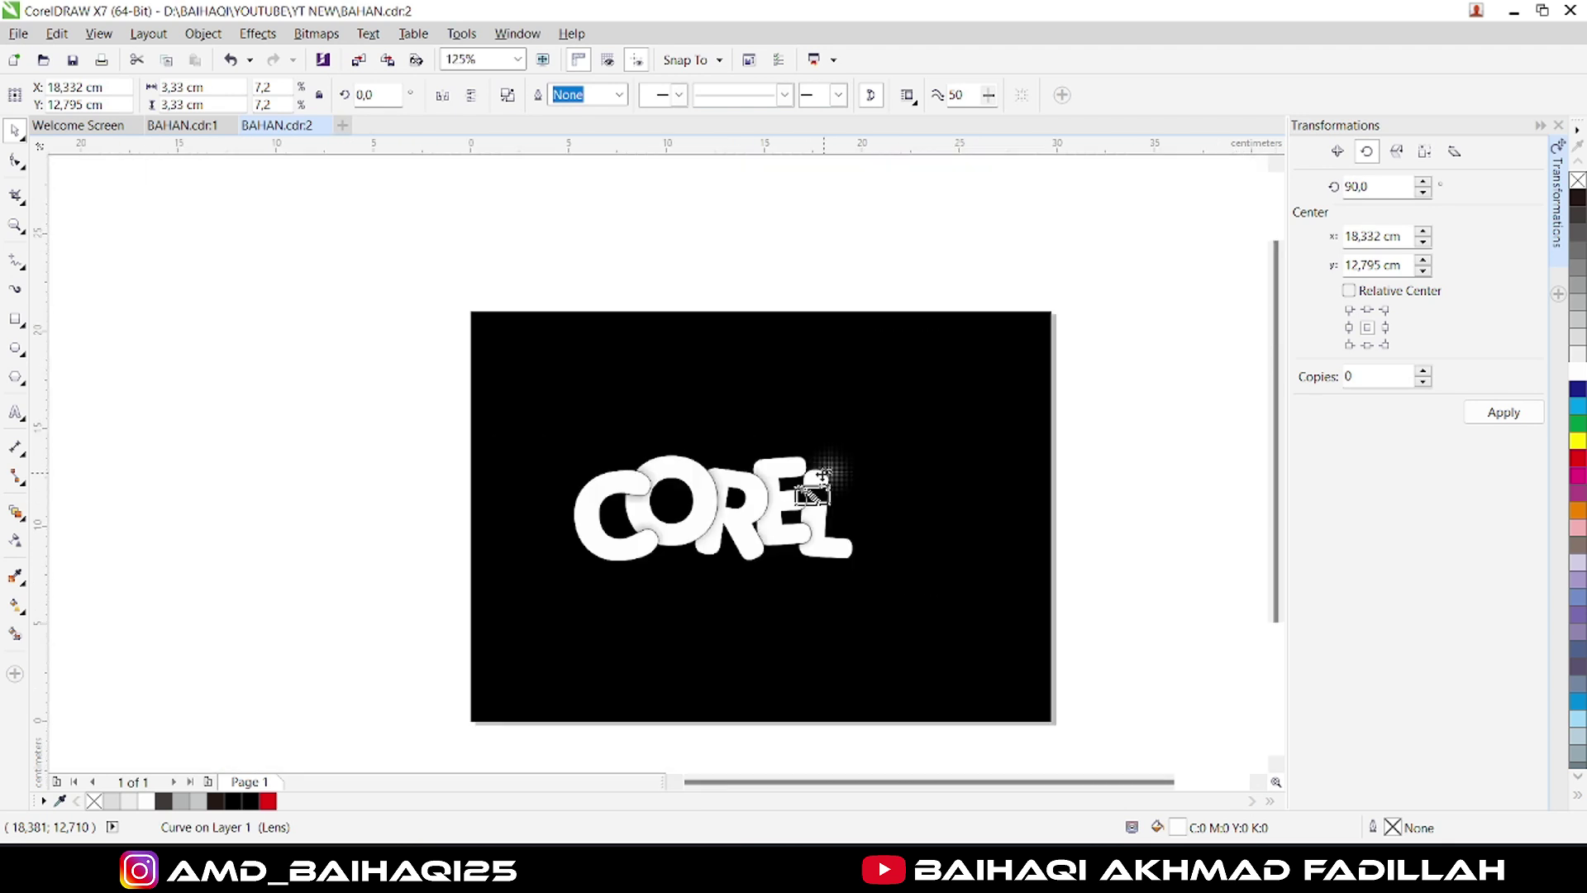
scroll(749, 462, "down", 3)
left_click(1102, 436)
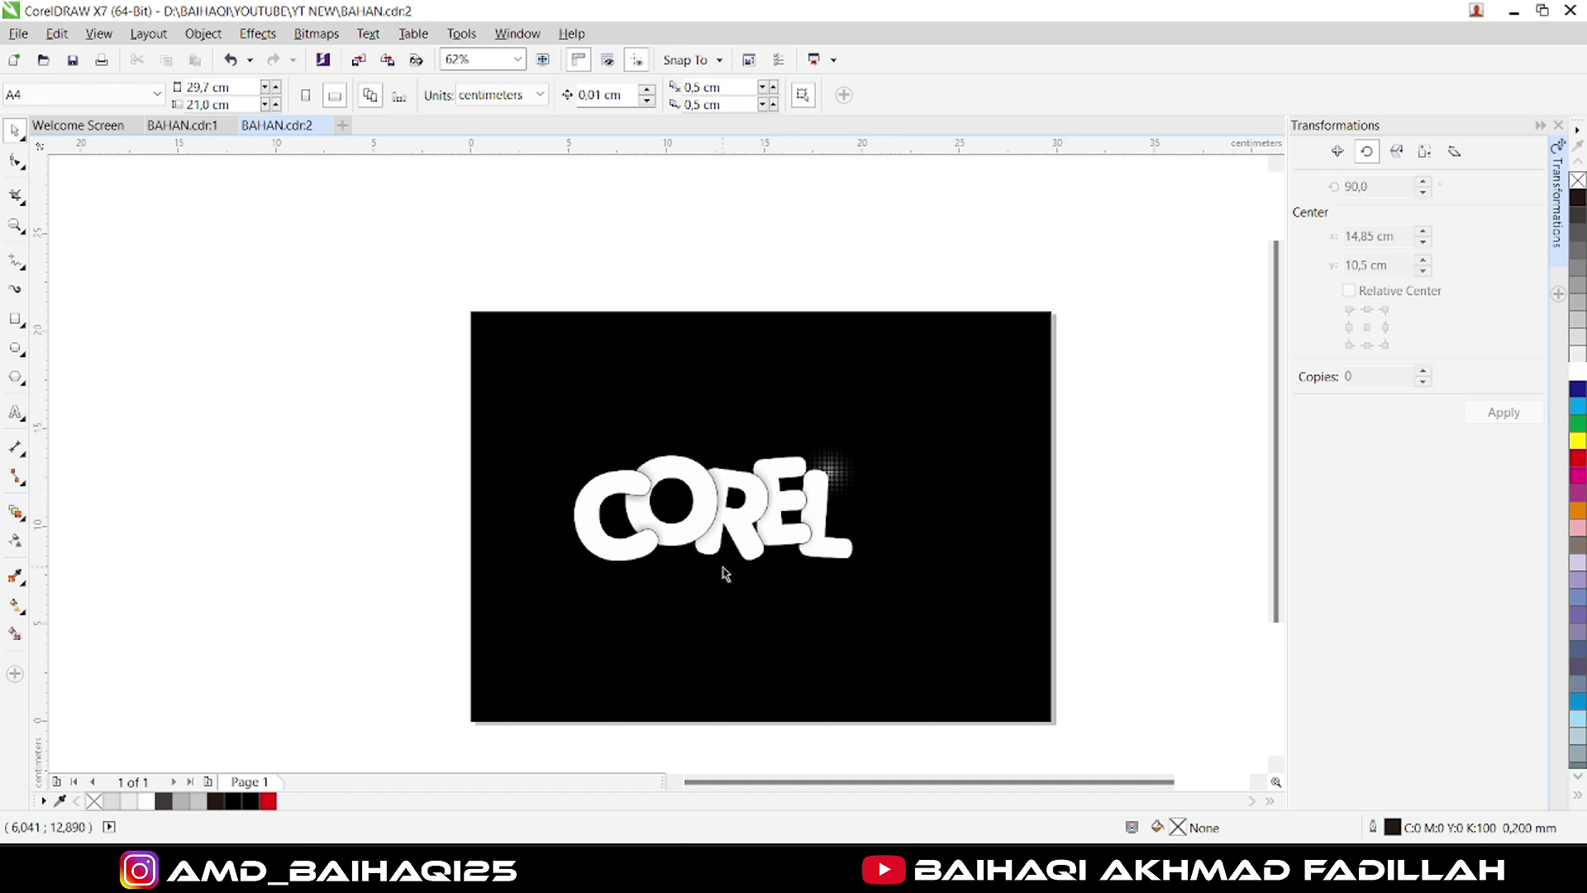
Group the COREL letters, their shadows and the halftone, center the group on the page and deselect it.
scroll(831, 595, "down", 1)
scroll(836, 610, "up", 1)
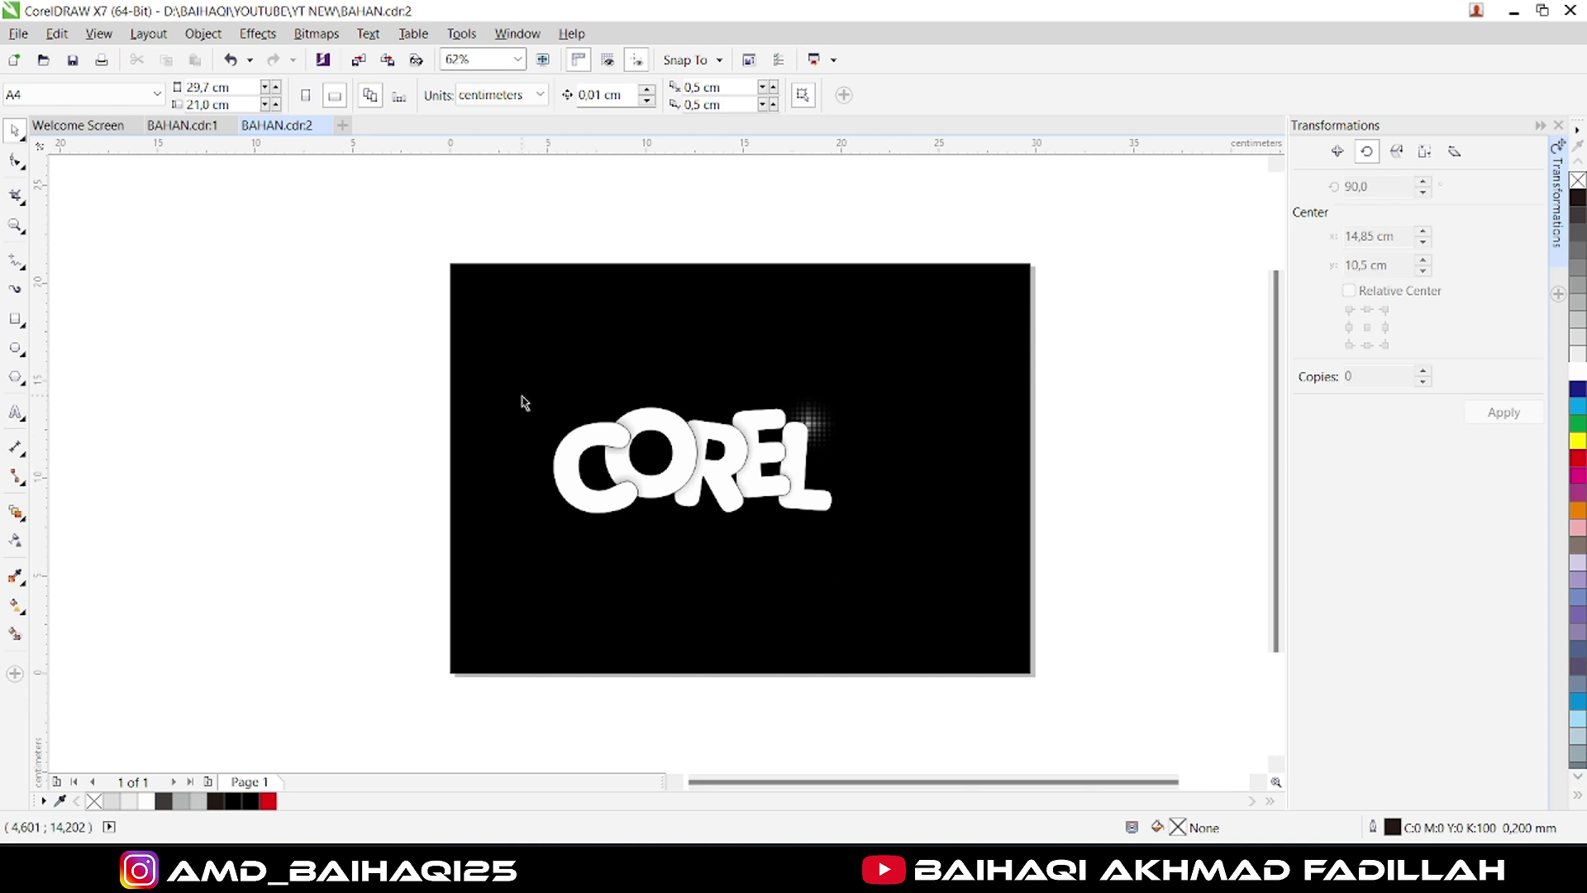
left_click_drag(370, 325, 916, 558)
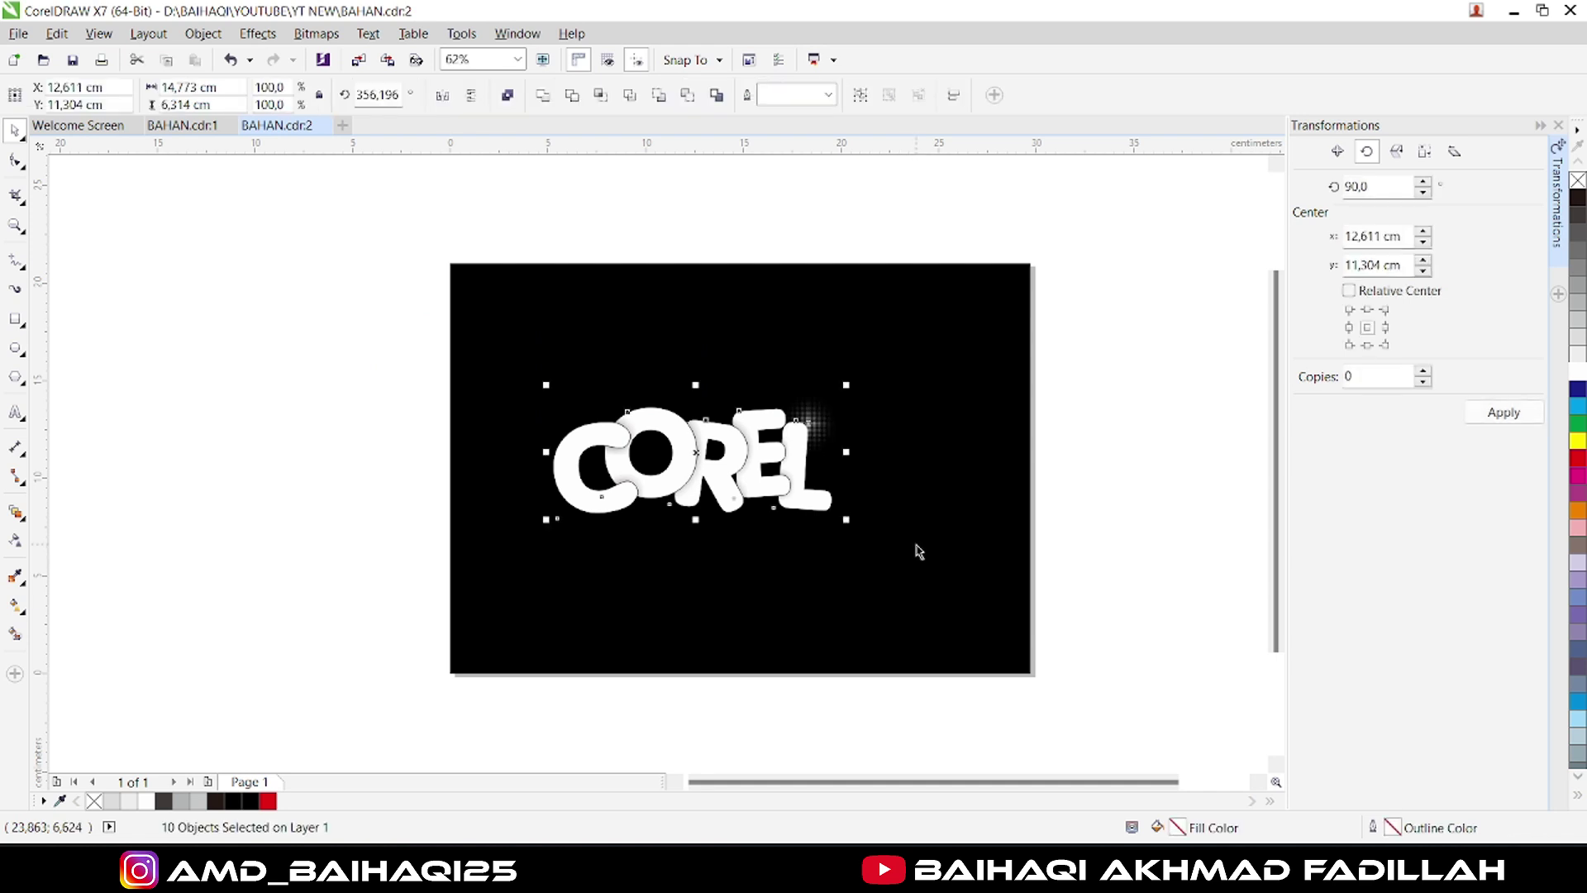
key("ctrl+g")
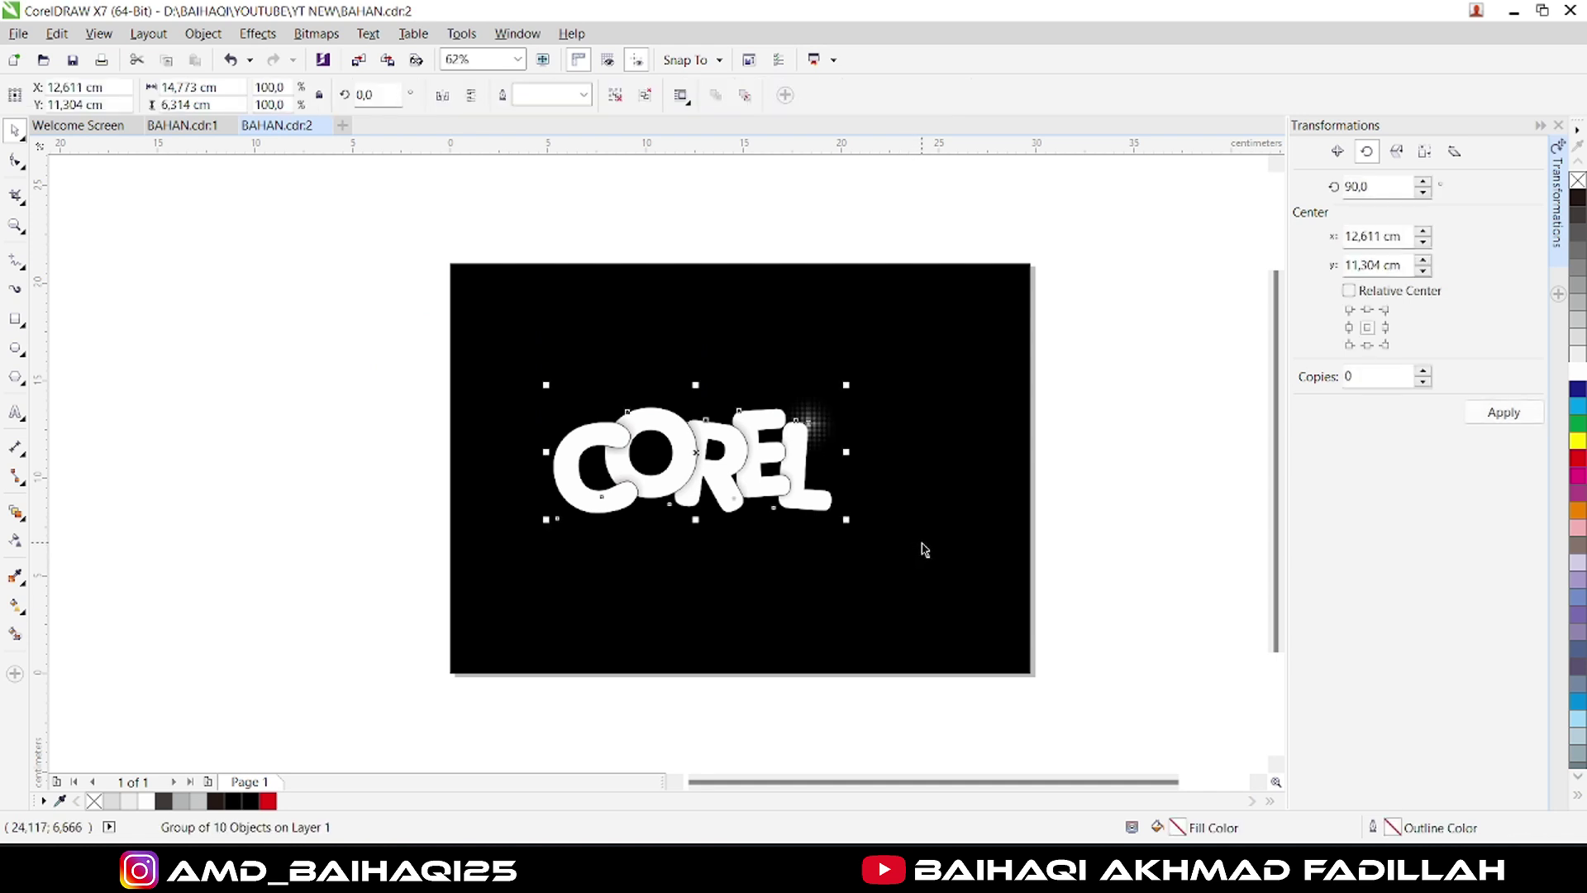
key("p")
left_click(891, 592)
left_click(1103, 508)
scroll(831, 489, "up", 2)
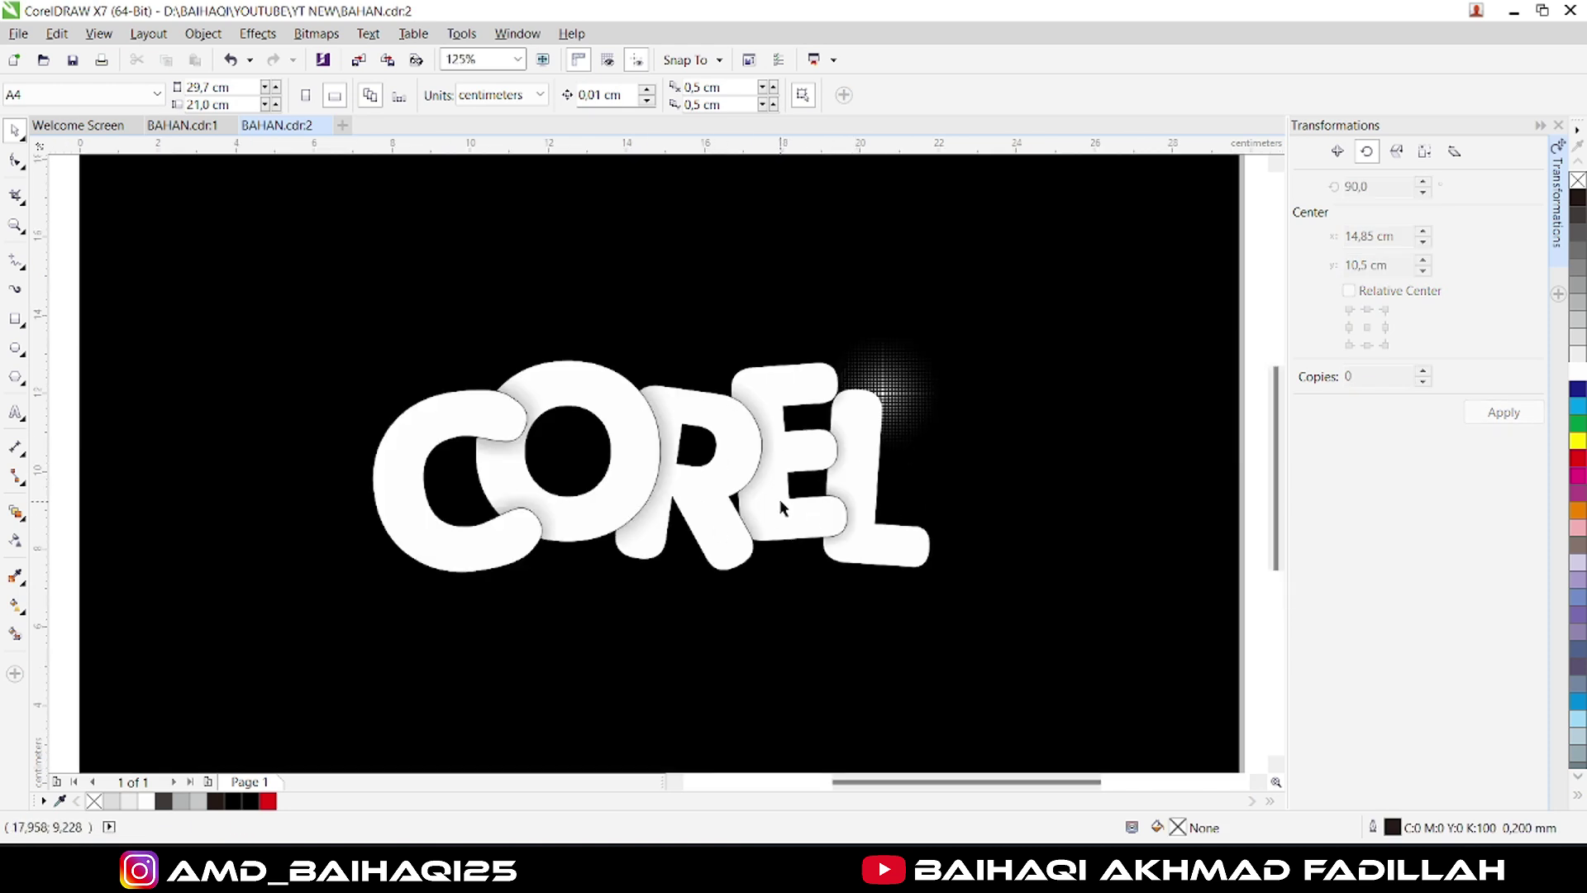
scroll(782, 506, "down", 2)
scroll(792, 517, "up", 2)
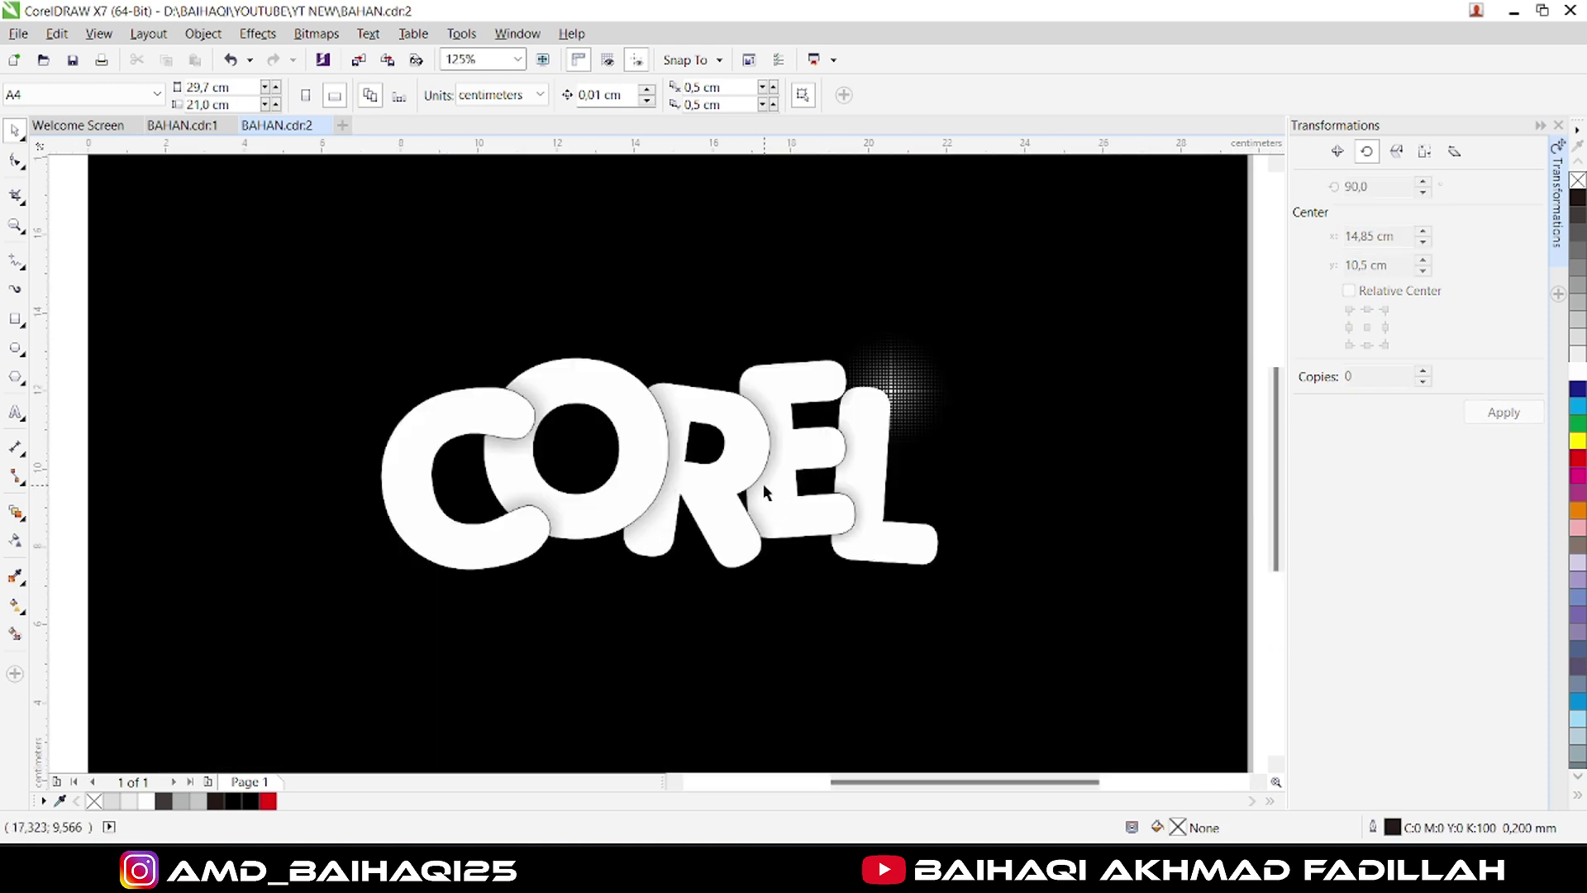
scroll(768, 496, "down", 2)
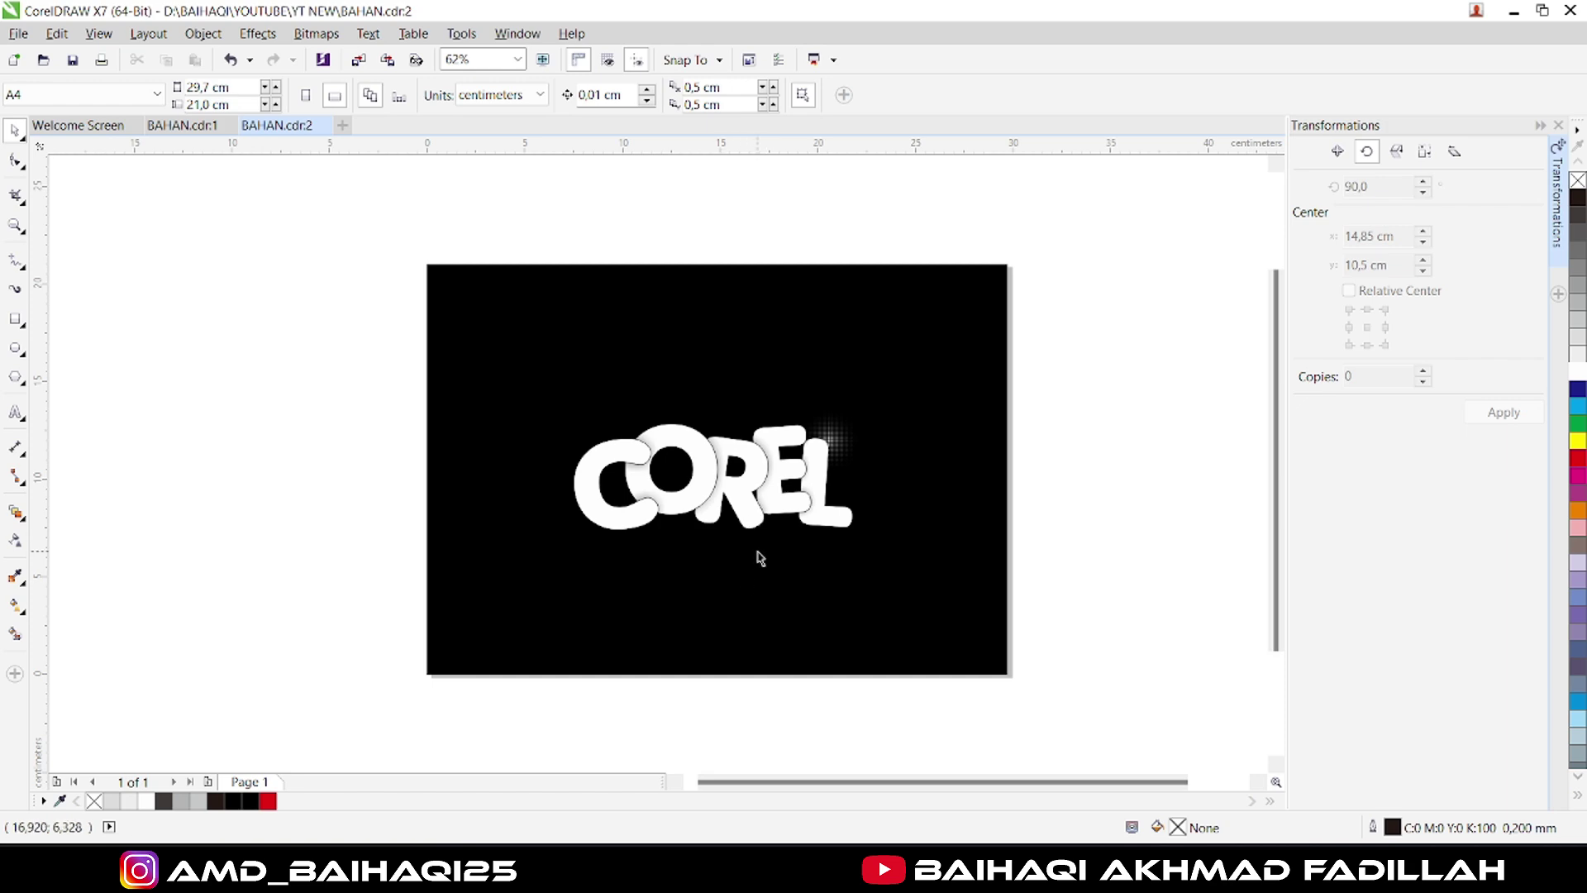